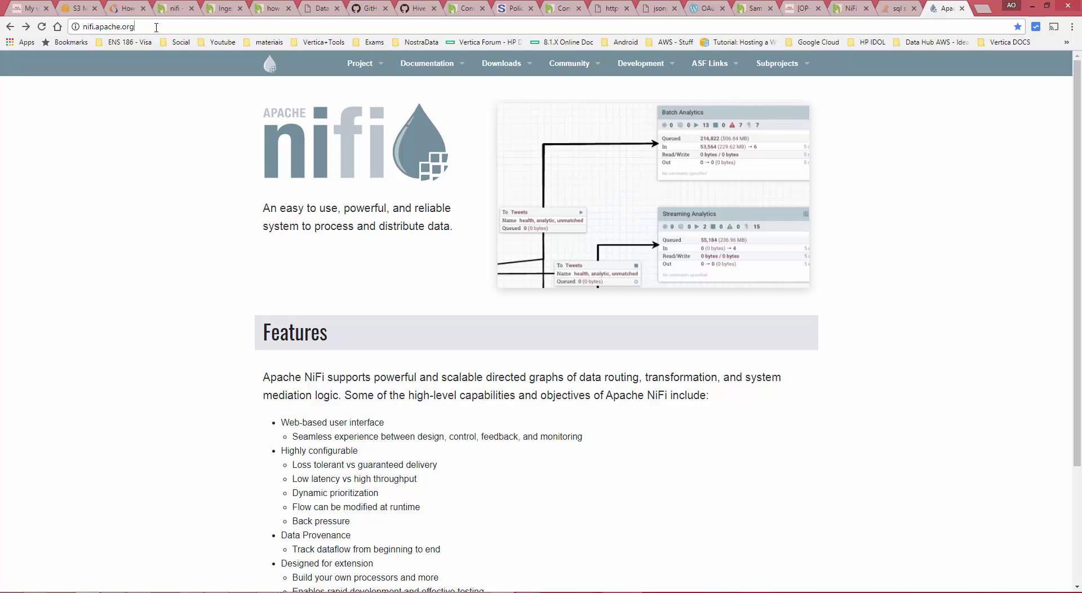
# Download the nifi-1.3.0-bin.zip binary from the NiFi downloads page through the suggested Apache mirror
pyautogui.moveTo(530, 71)
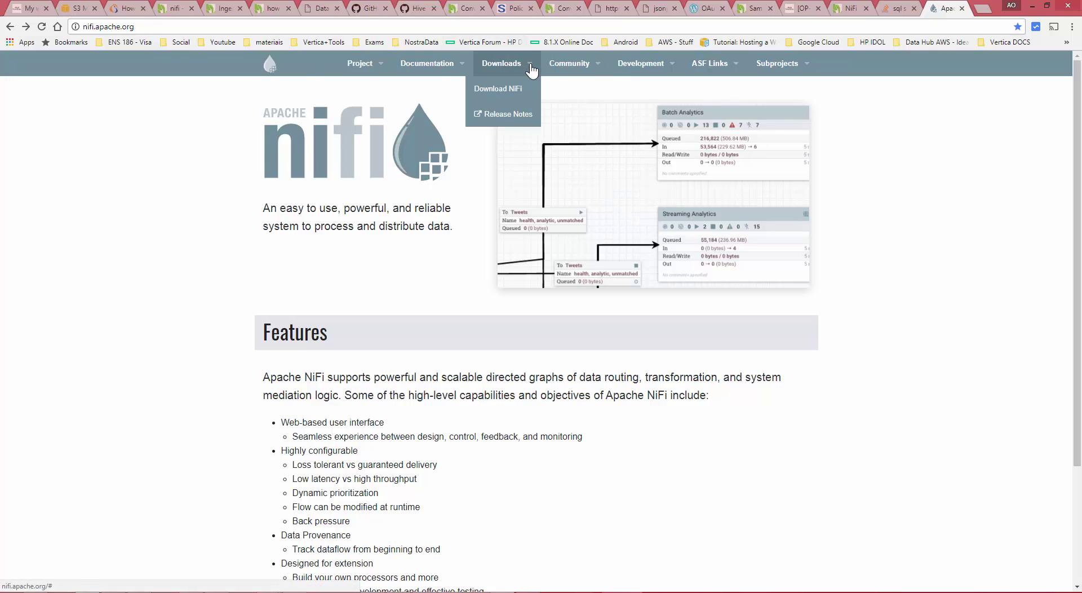
pyautogui.click(511, 93)
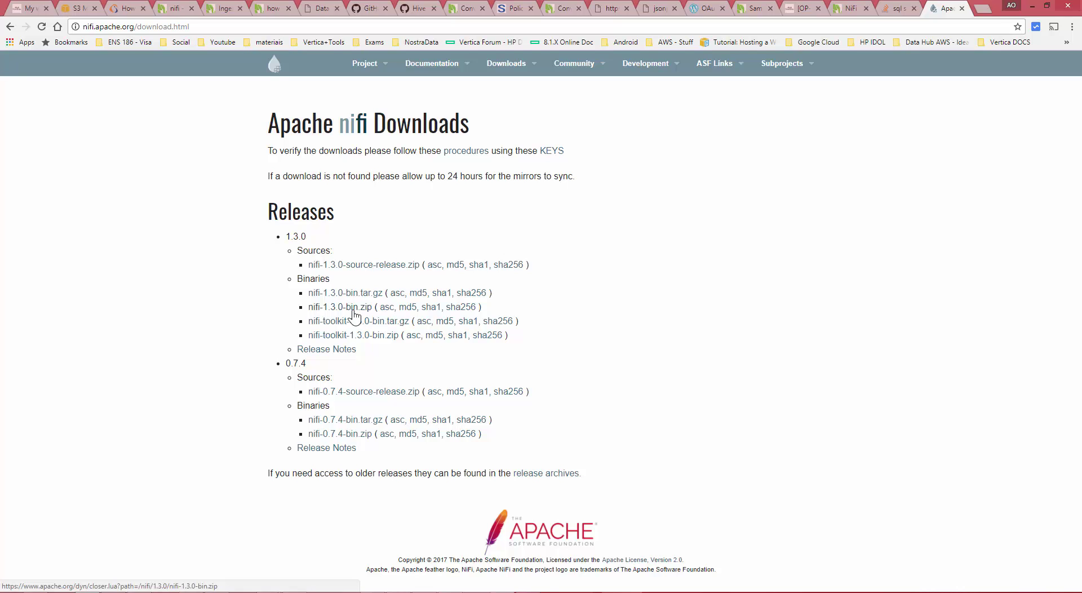
pyautogui.click(353, 309)
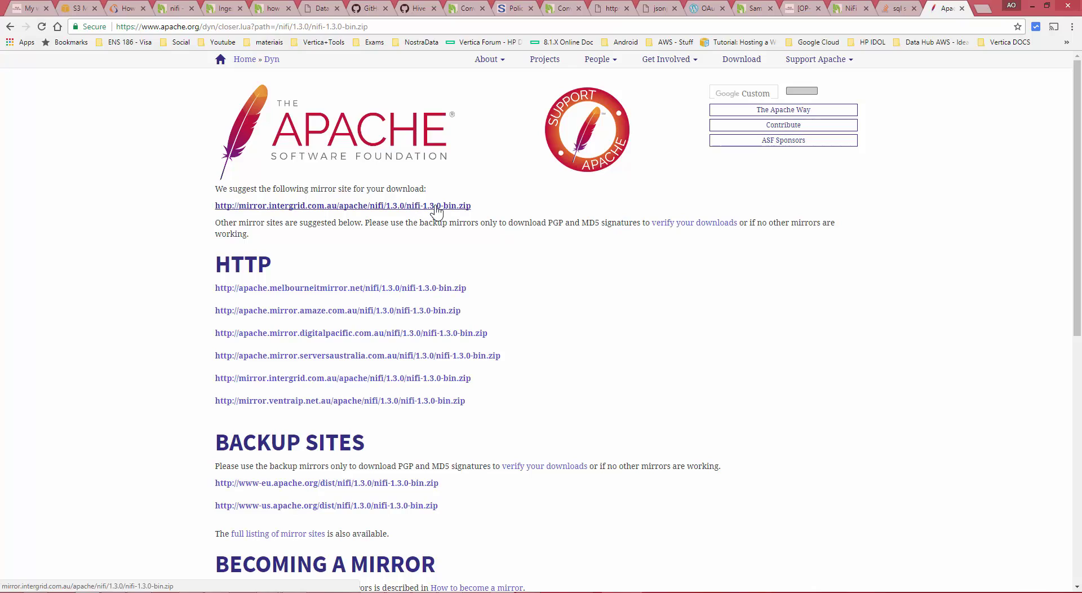
pyautogui.click(437, 208)
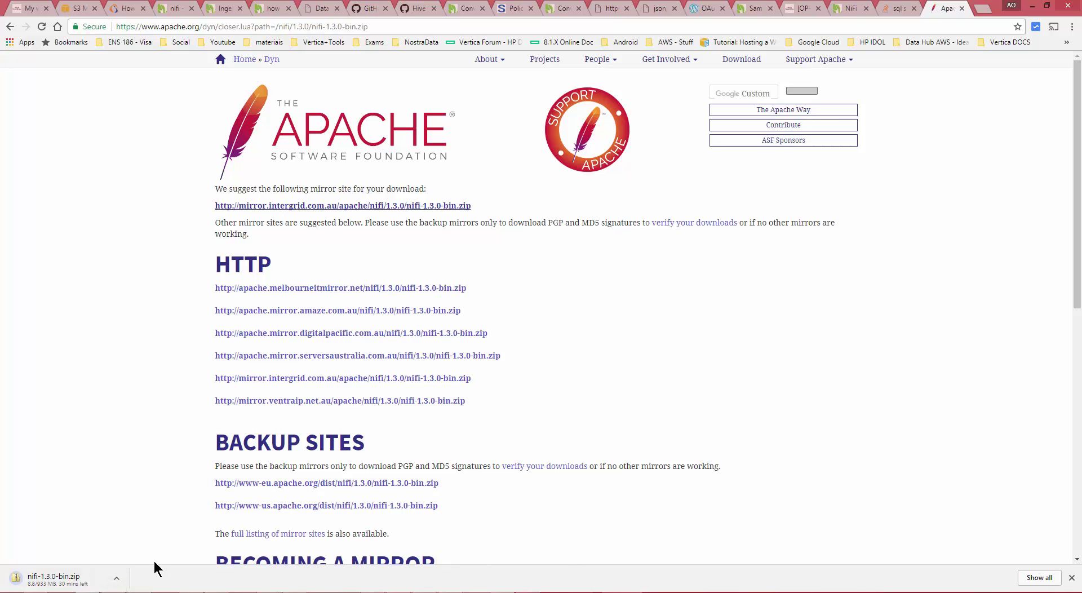
# Switch to File Explorer, create a folder named "NiFi Installation" on the Desktop and open it
pyautogui.click(500, 592)
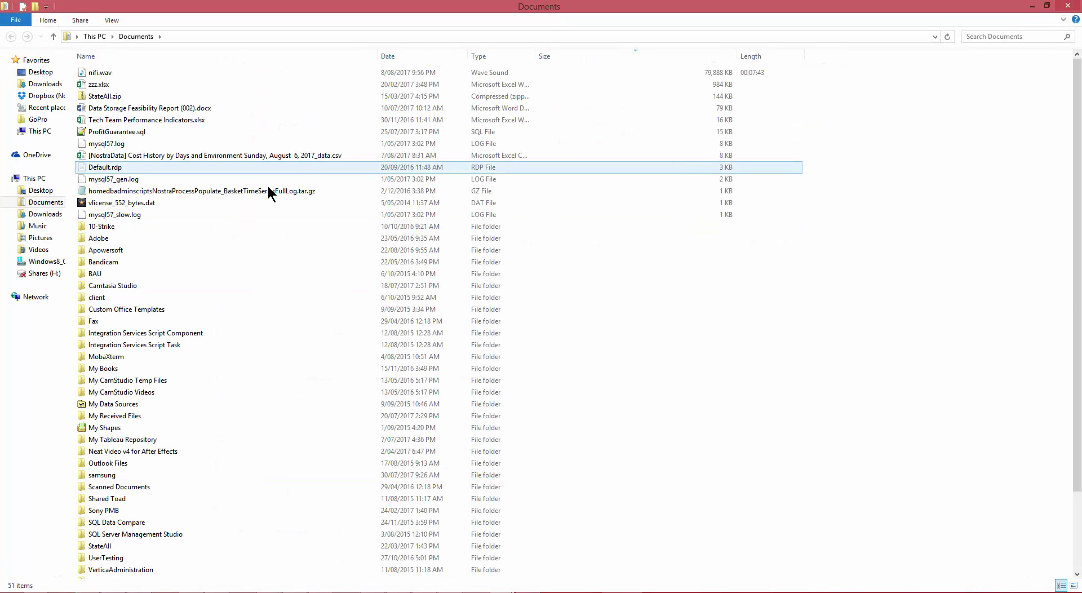
pyautogui.click(41, 190)
pyautogui.rightClick(758, 145)
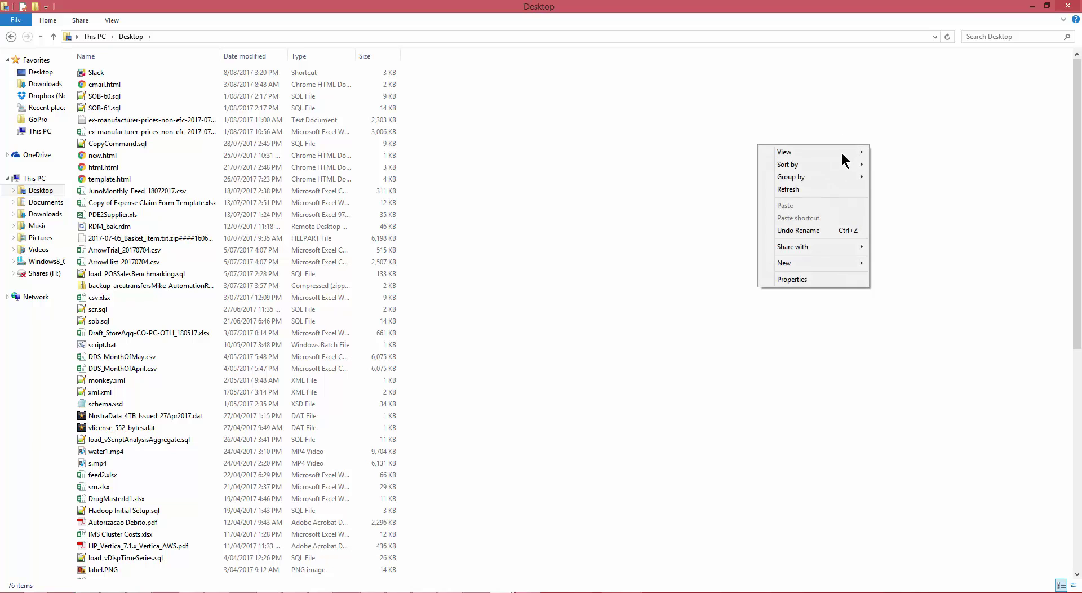
pyautogui.click(882, 268)
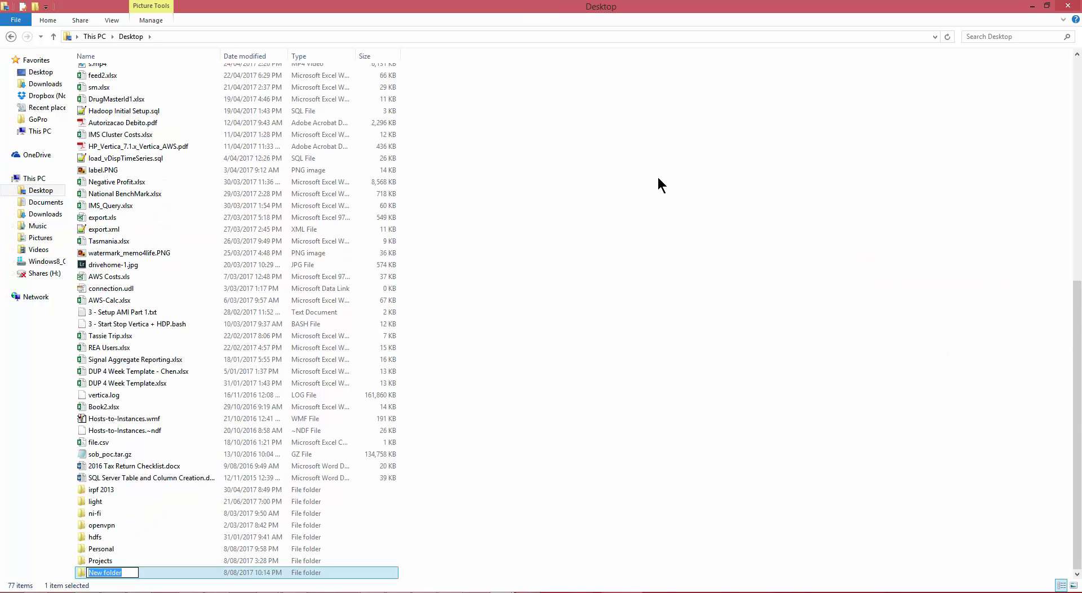
pyautogui.write('N')
pyautogui.write('iFi Installation')
pyautogui.press('Return')
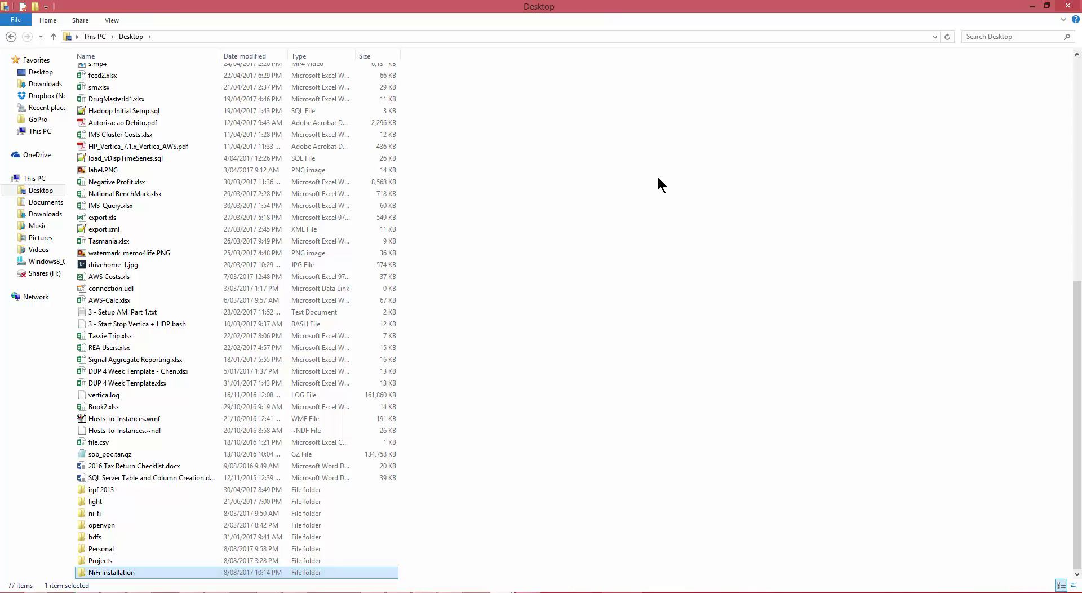
pyautogui.doubleClick(113, 575)
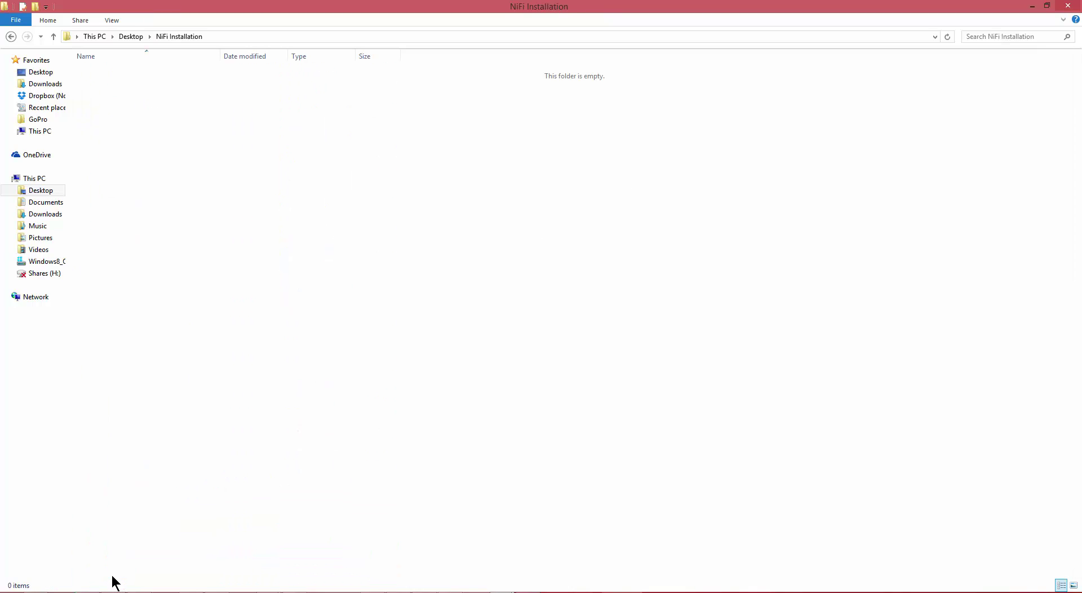
# Refresh the empty folder, switch to the browser and check on the nifi-1.3.0-bin.zip download
pyautogui.rightClick(319, 211)
pyautogui.click(357, 255)
pyautogui.click(88, 592)
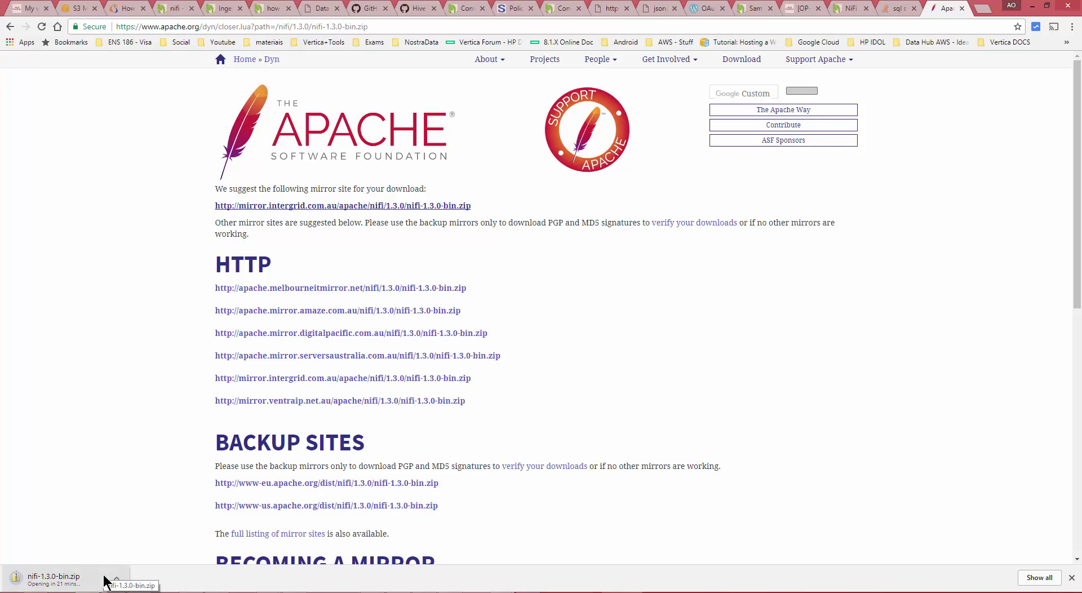
pyautogui.click(1072, 27)
pyautogui.click(981, 102)
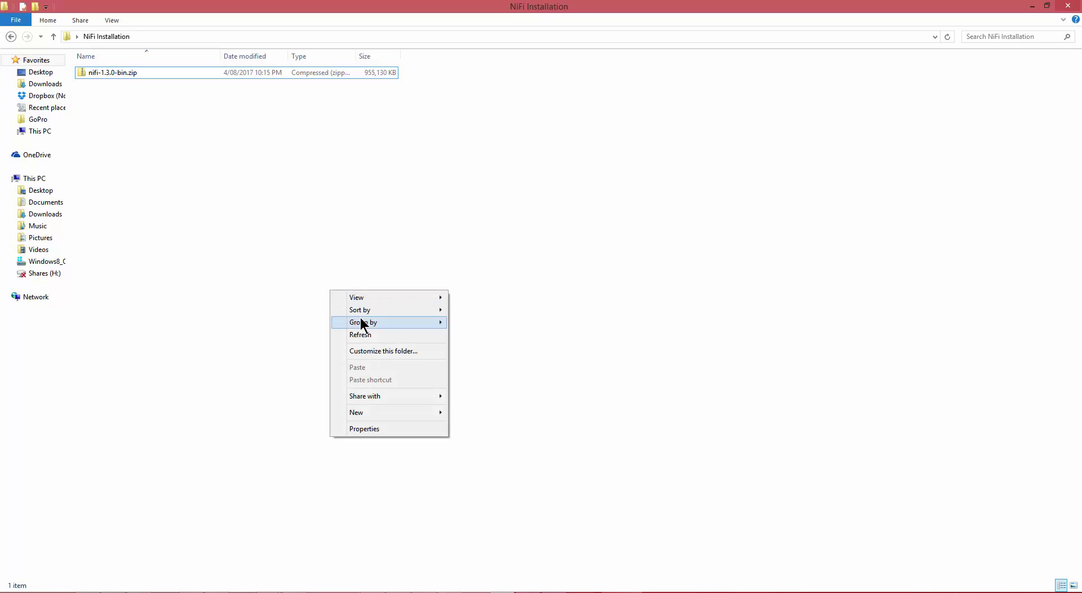
# Extract all of nifi-1.3.0-bin.zip into a nifi-1.3.0-bin subfolder of the NiFi Installation folder
pyautogui.click(361, 333)
pyautogui.click(118, 74)
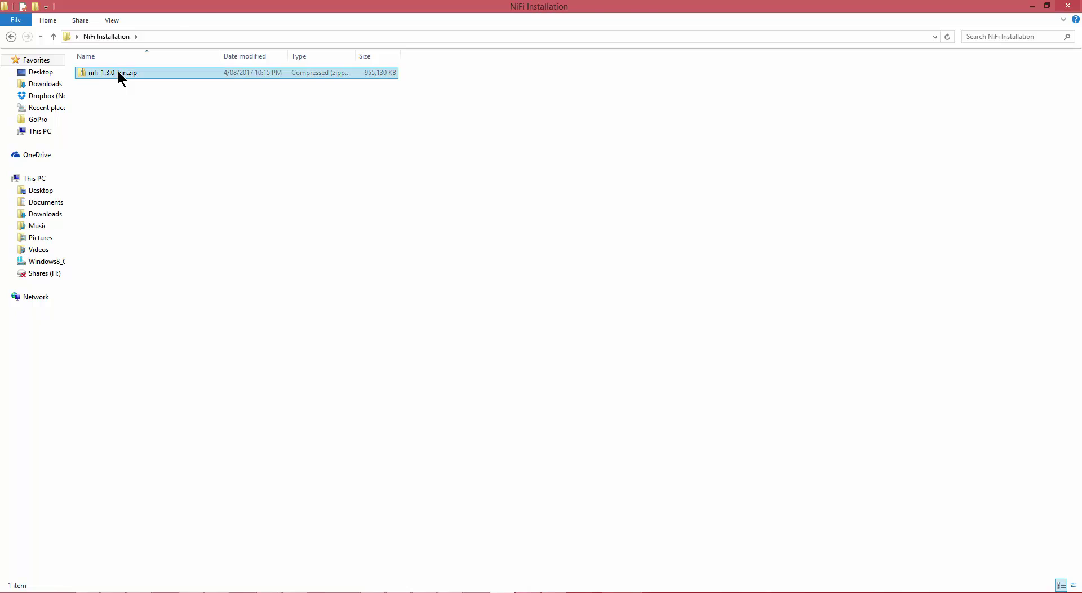
pyautogui.rightClick(117, 71)
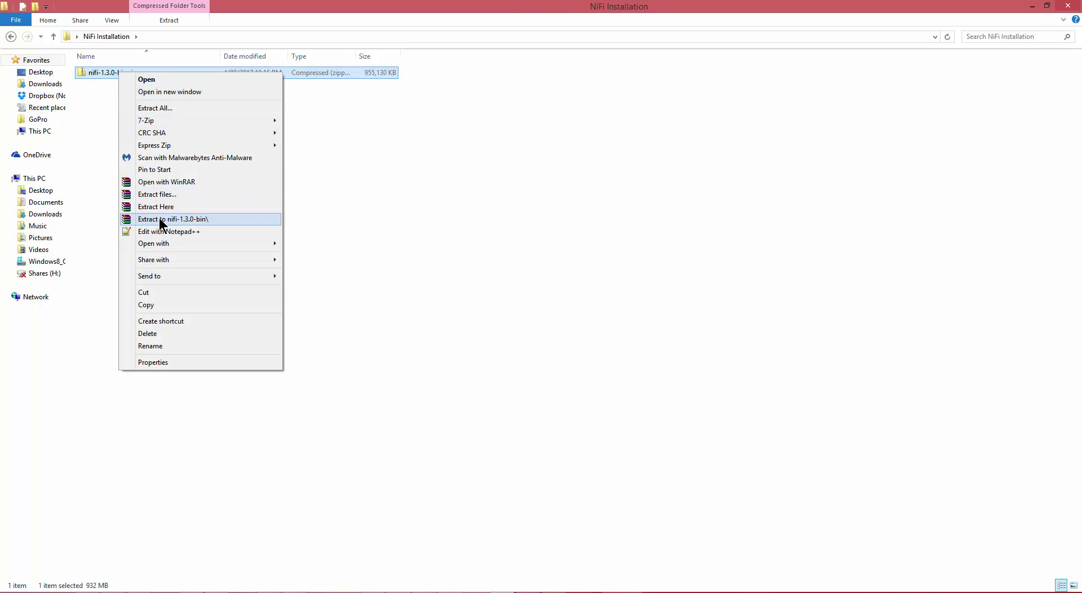
pyautogui.click(154, 107)
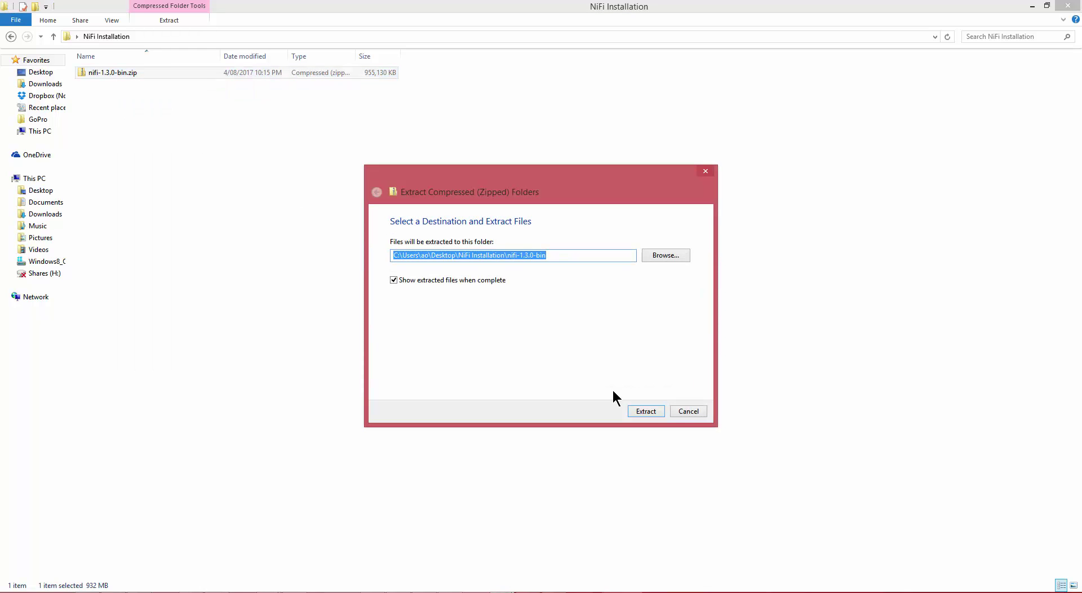
pyautogui.click(646, 411)
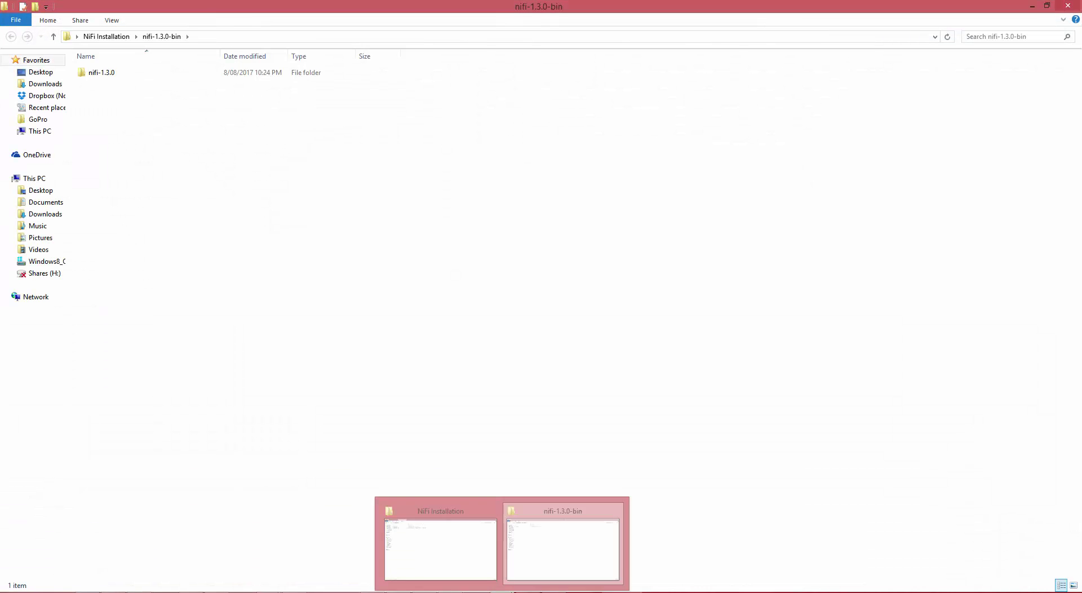
# Open the conf folder inside the extracted nifi-1.3.0 folder
pyautogui.click(531, 573)
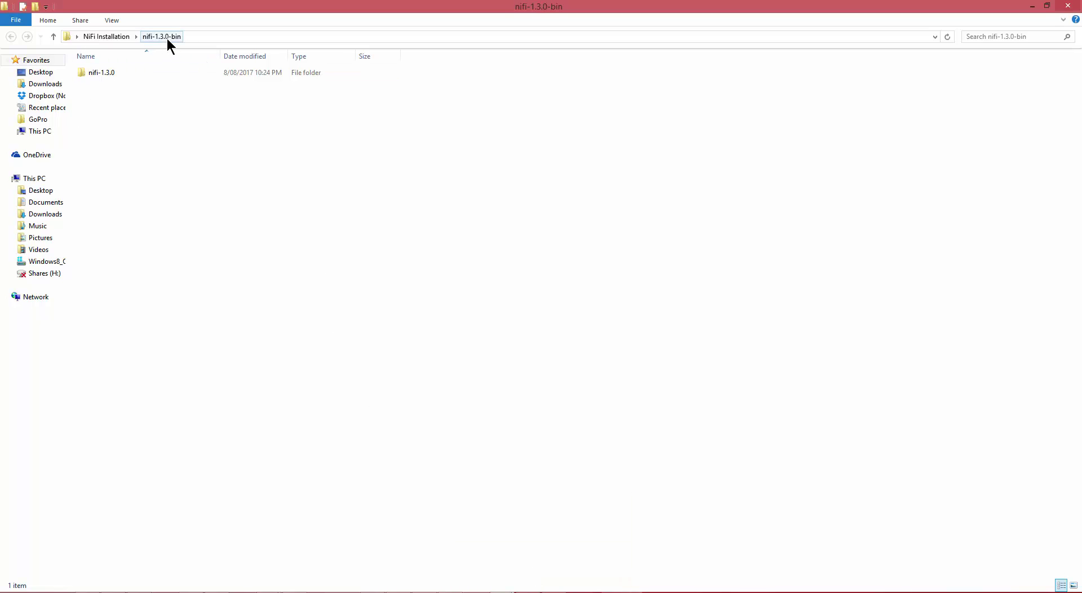
pyautogui.click(103, 74)
pyautogui.doubleClick(103, 74)
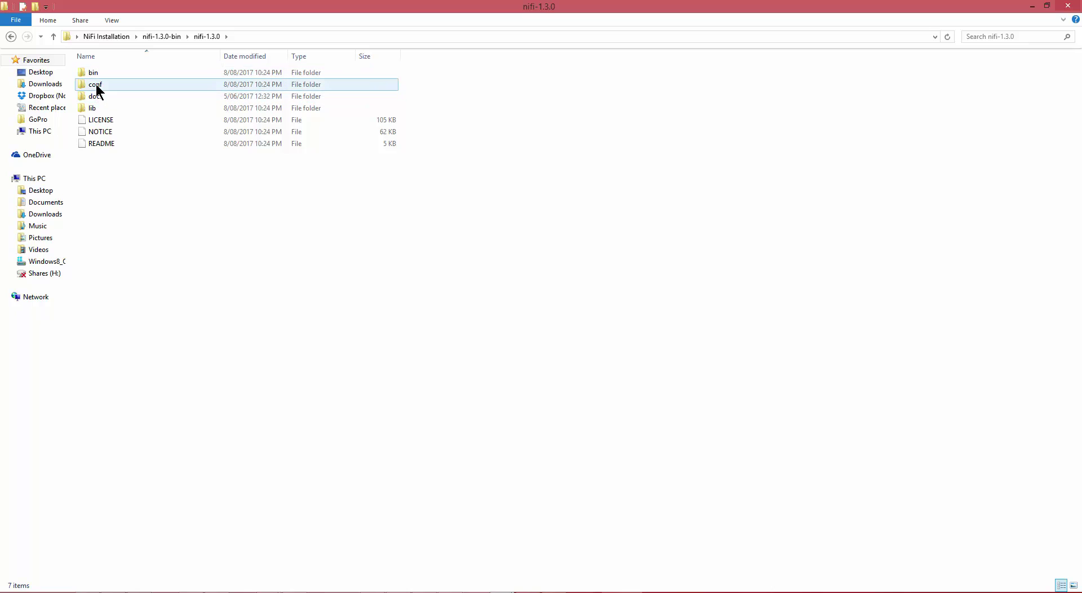
pyautogui.click(97, 88)
pyautogui.doubleClick(96, 85)
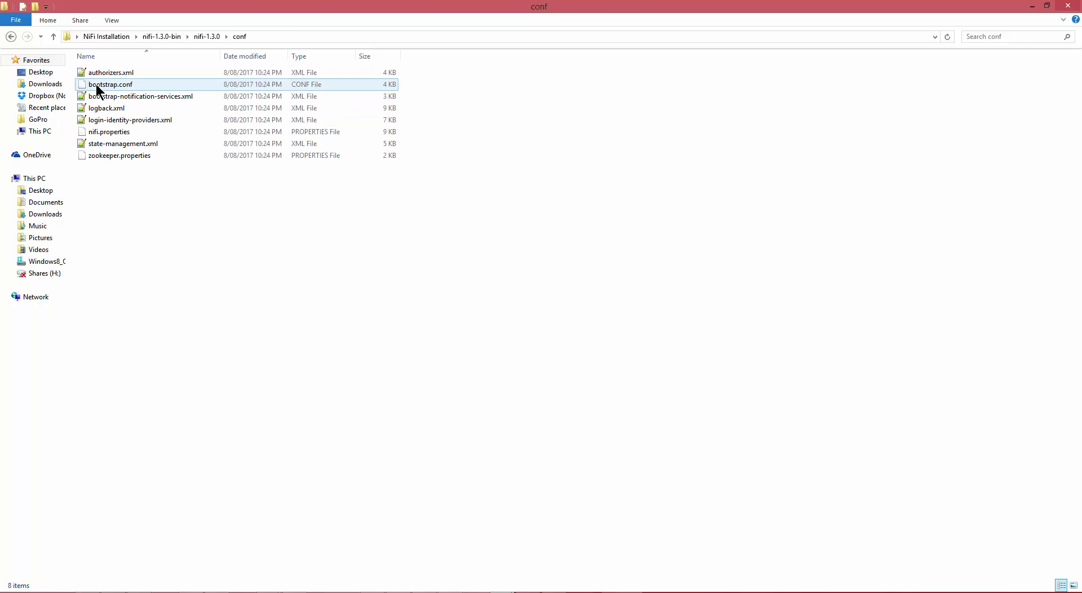
# Make a backup copy of nifi.properties in the same conf folder
pyautogui.click(120, 134)
pyautogui.rightClick(120, 133)
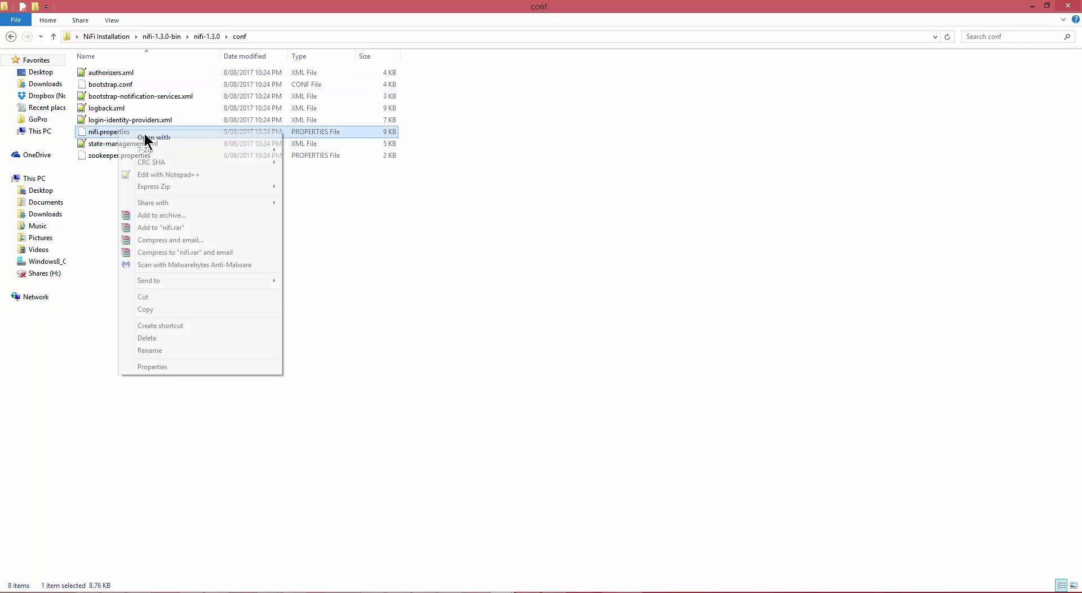
pyautogui.click(164, 311)
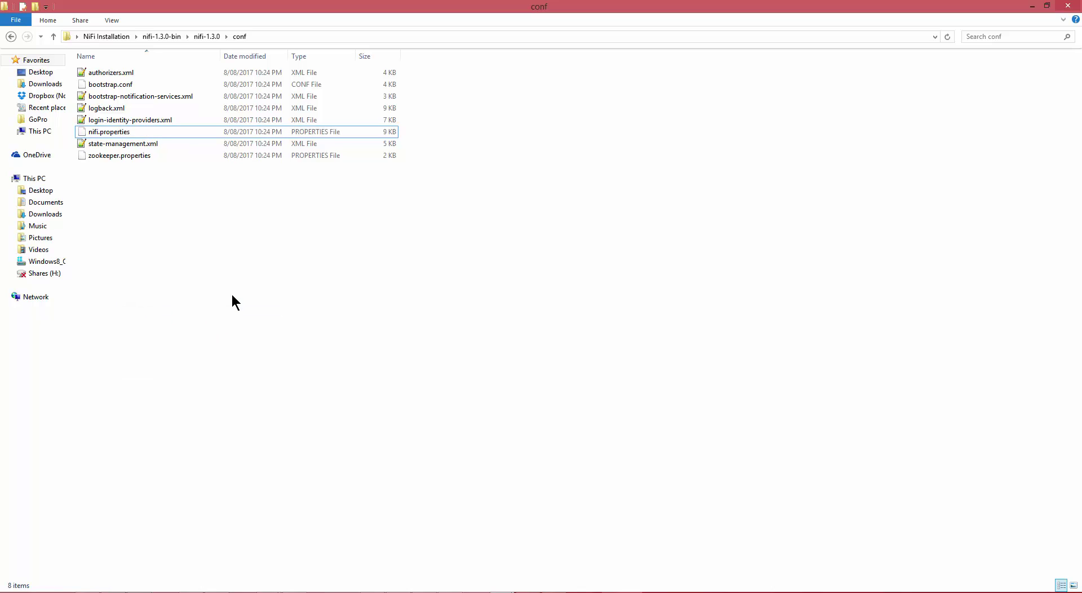
pyautogui.hotkey('ctrl', 'v')
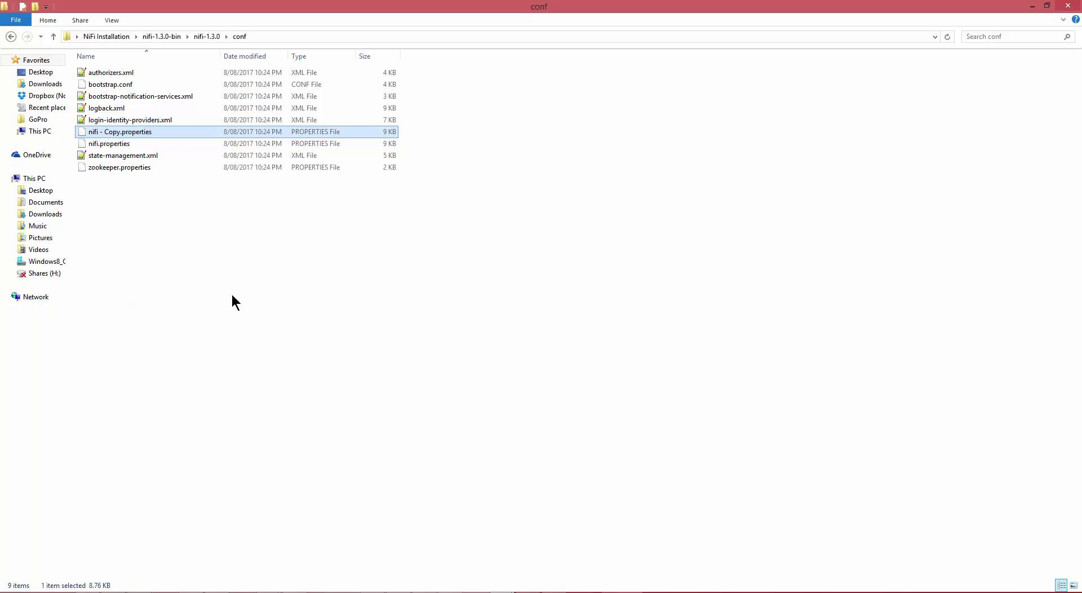
# Open the original nifi.properties in Notepad++ and find the word "port" in it
pyautogui.click(111, 147)
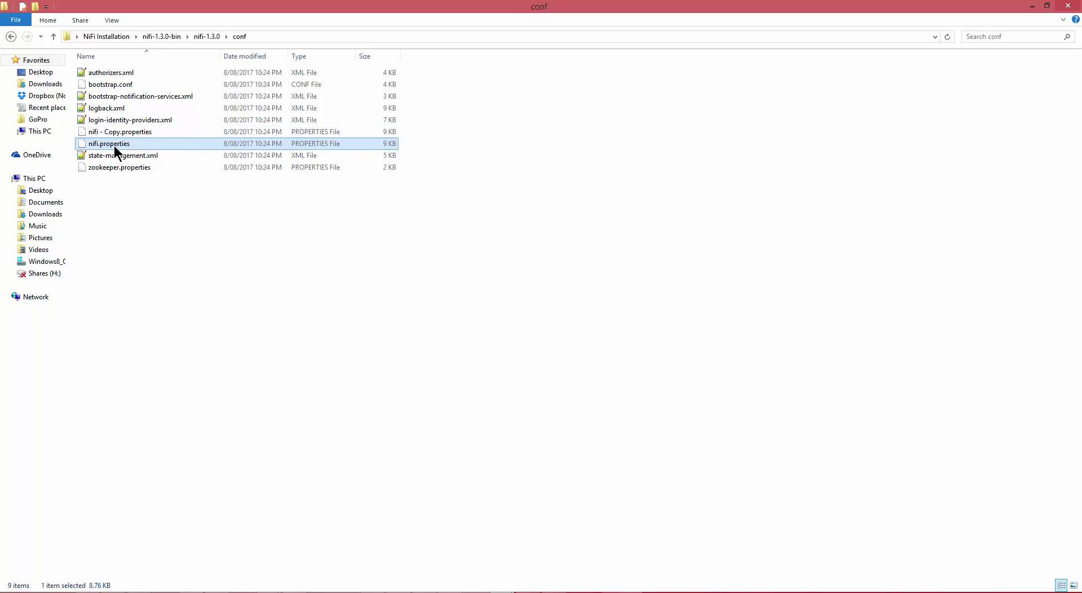
pyautogui.rightClick(114, 147)
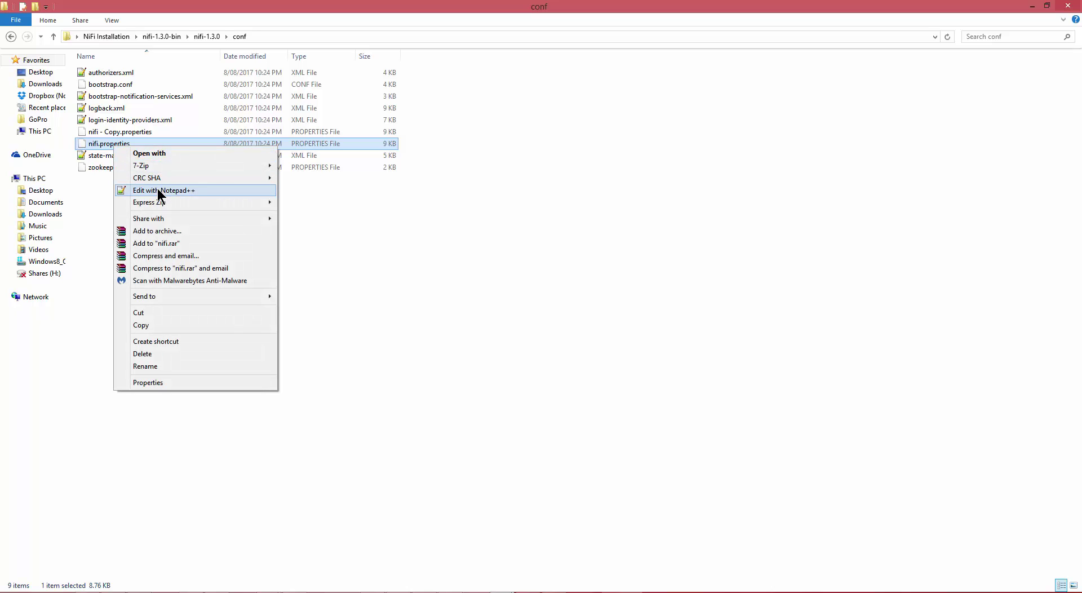
pyautogui.click(160, 192)
pyautogui.click(498, 239)
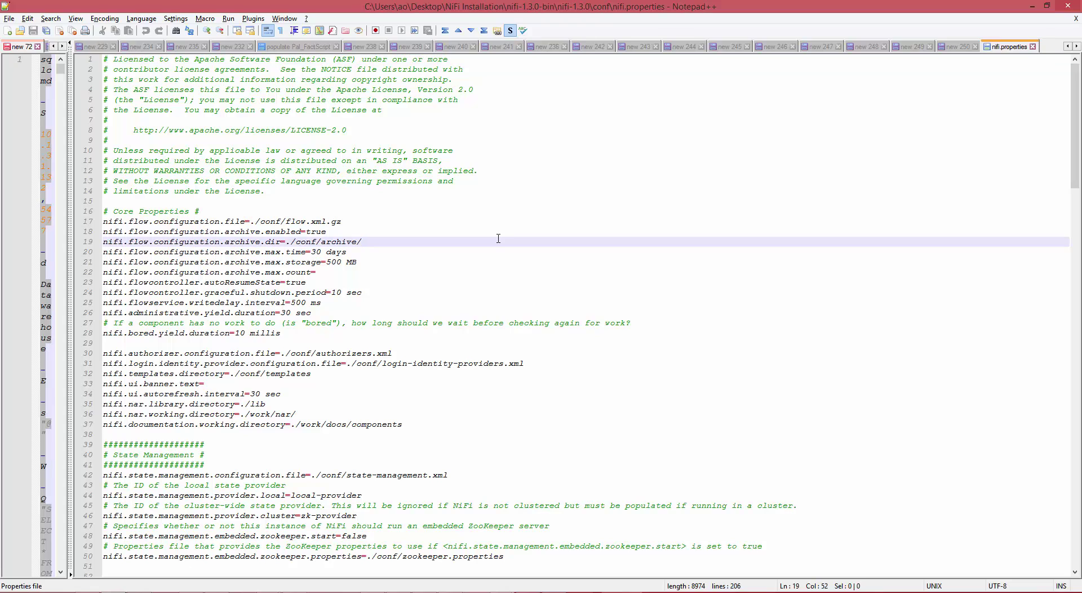
pyautogui.hotkey('ctrl', 'f')
pyautogui.write('po')
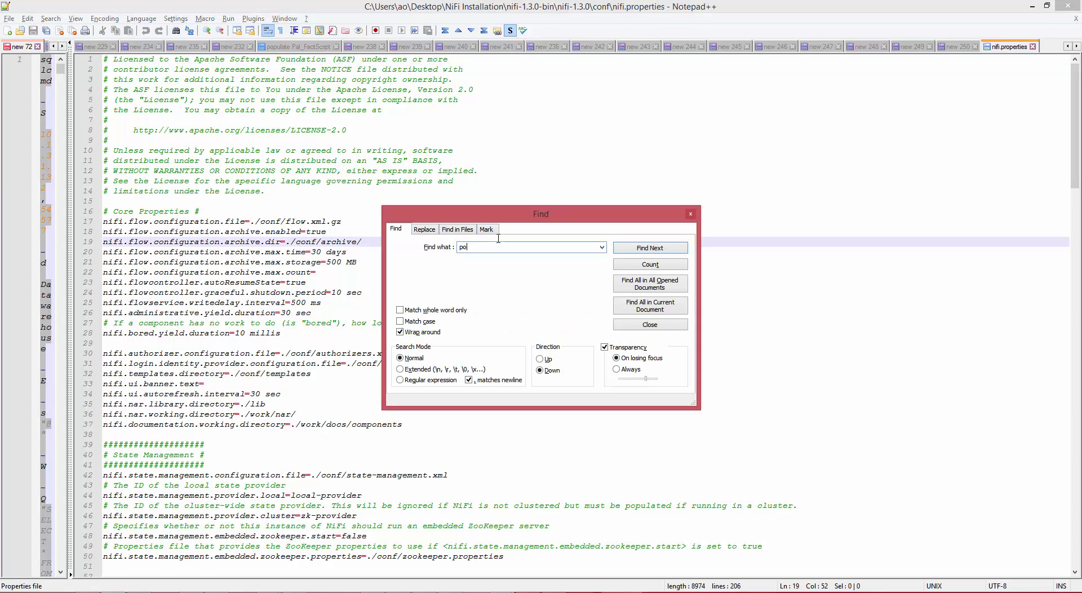
pyautogui.write('rt')
pyautogui.press('Return')
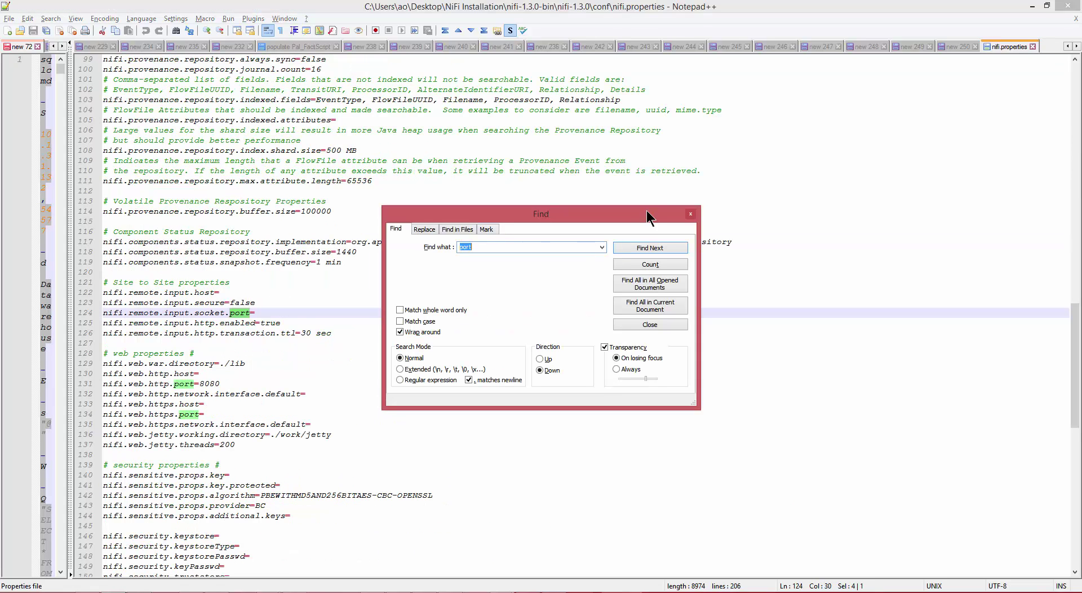
pyautogui.click(690, 215)
# Set nifi.web.http.port to 8181, then save and close nifi.properties
pyautogui.click(210, 385)
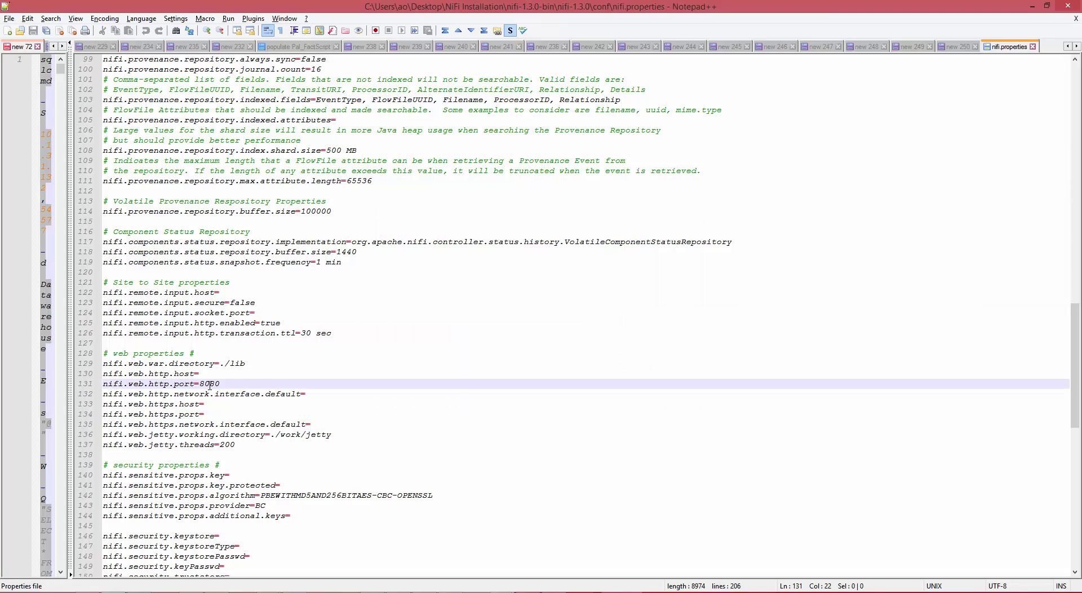
pyautogui.press('BackSpace')
pyautogui.write('181')
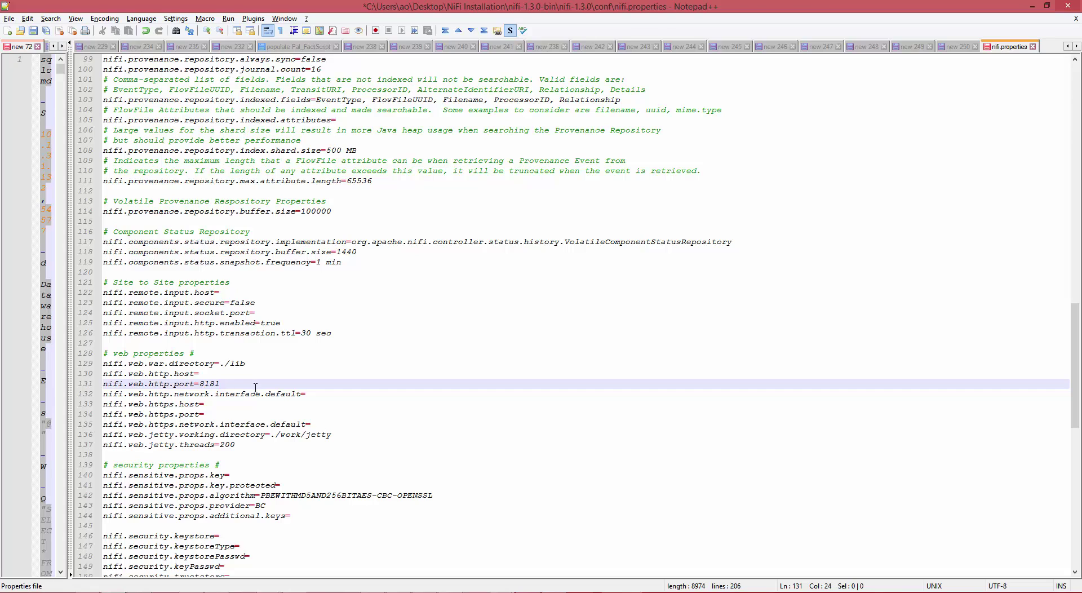
pyautogui.hotkey('ctrl', 's')
pyautogui.click(1033, 46)
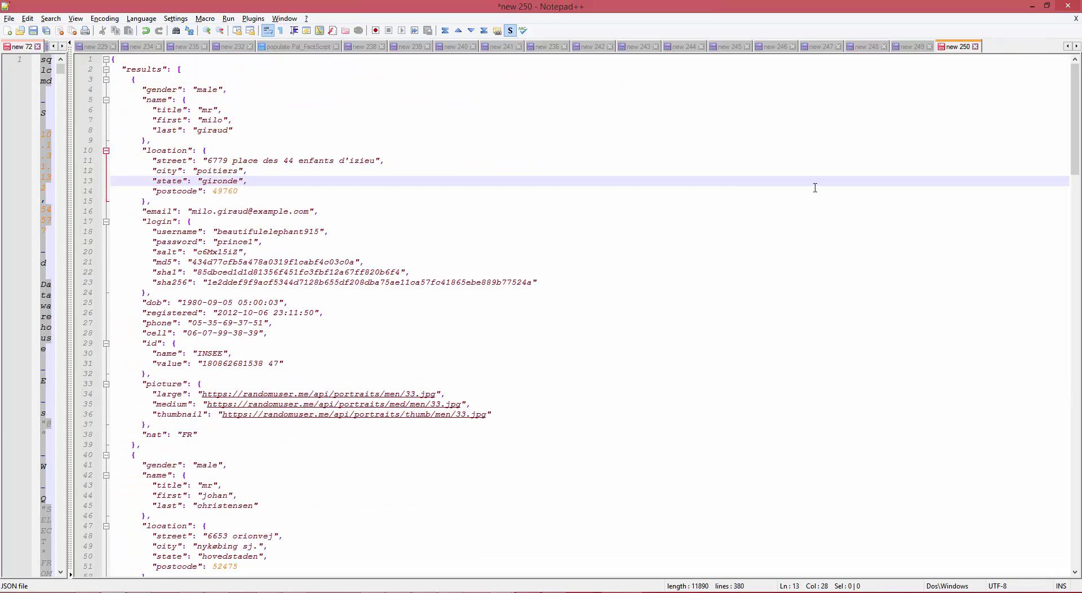
# Switch to File Explorer and run run-nifi.bat from the nifi-1.3.0 bin folder as administrator
pyautogui.hotkey('alt', 'Tab')
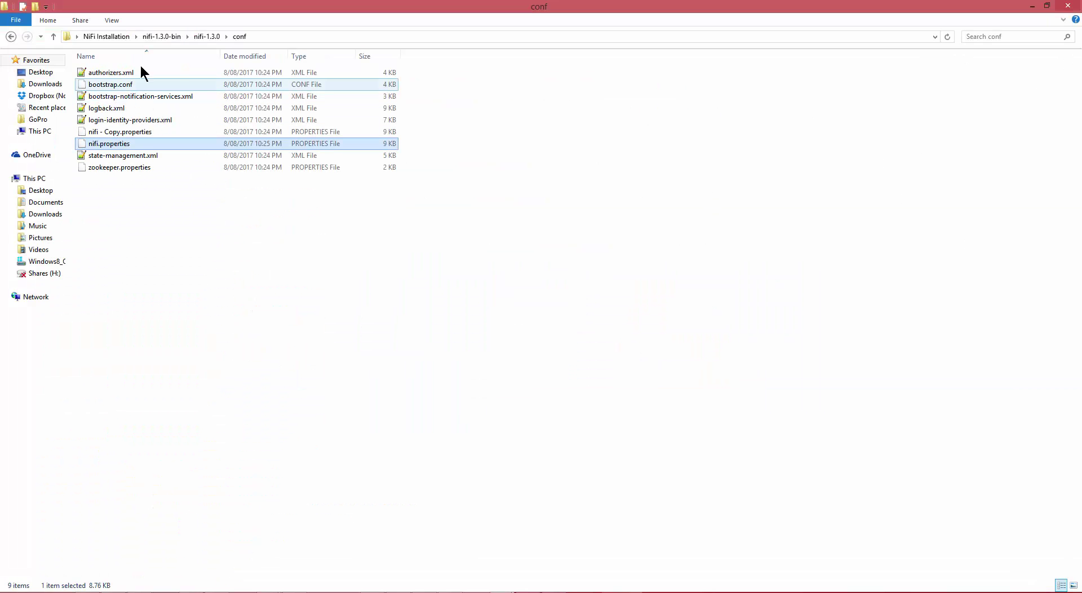
pyautogui.click(208, 36)
pyautogui.doubleClick(100, 71)
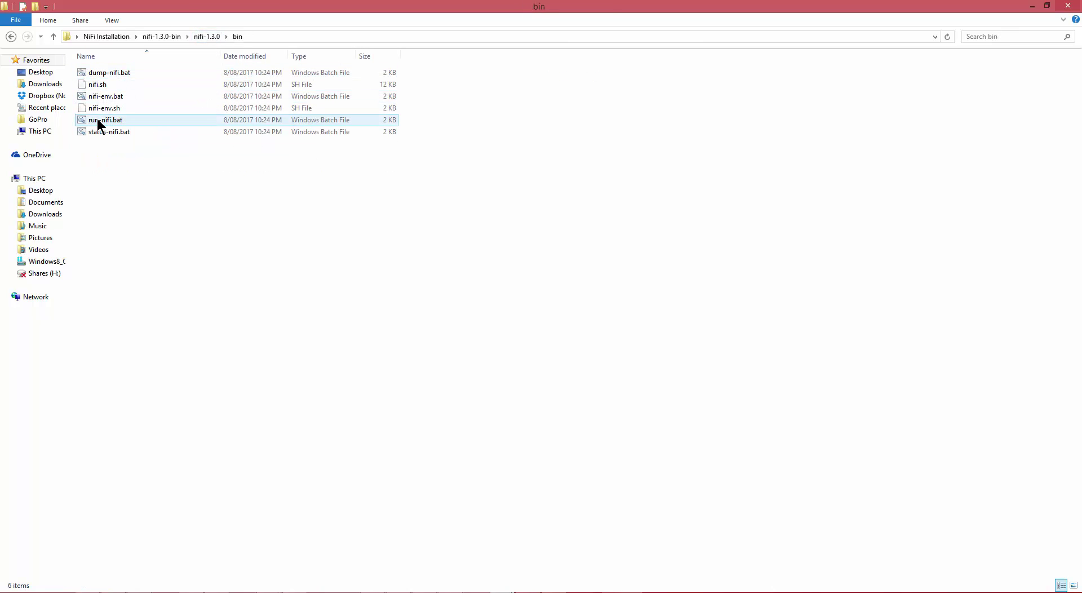
pyautogui.click(99, 121)
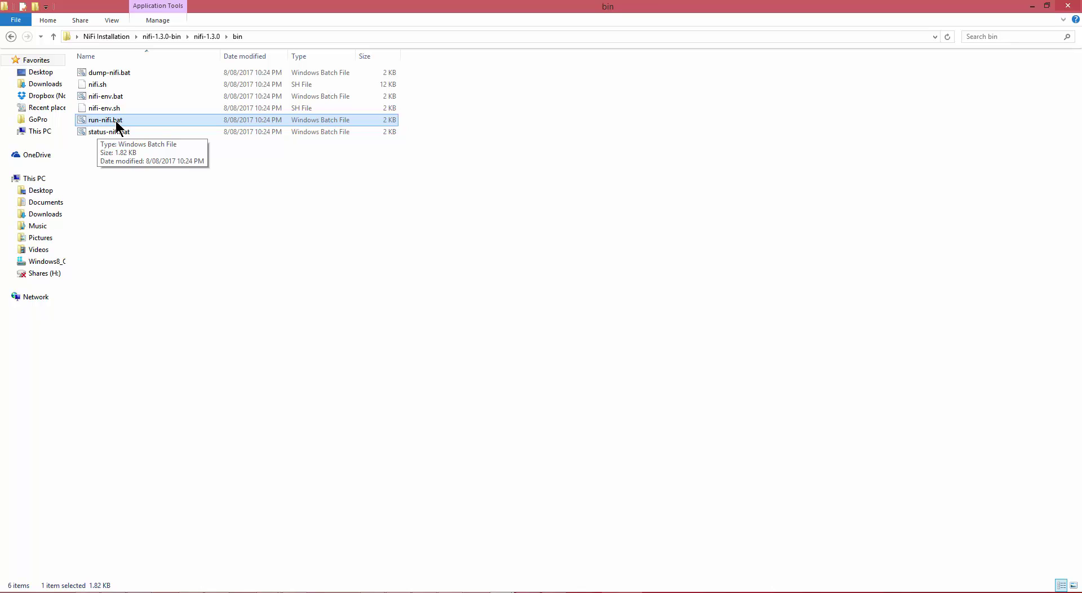
pyautogui.rightClick(116, 121)
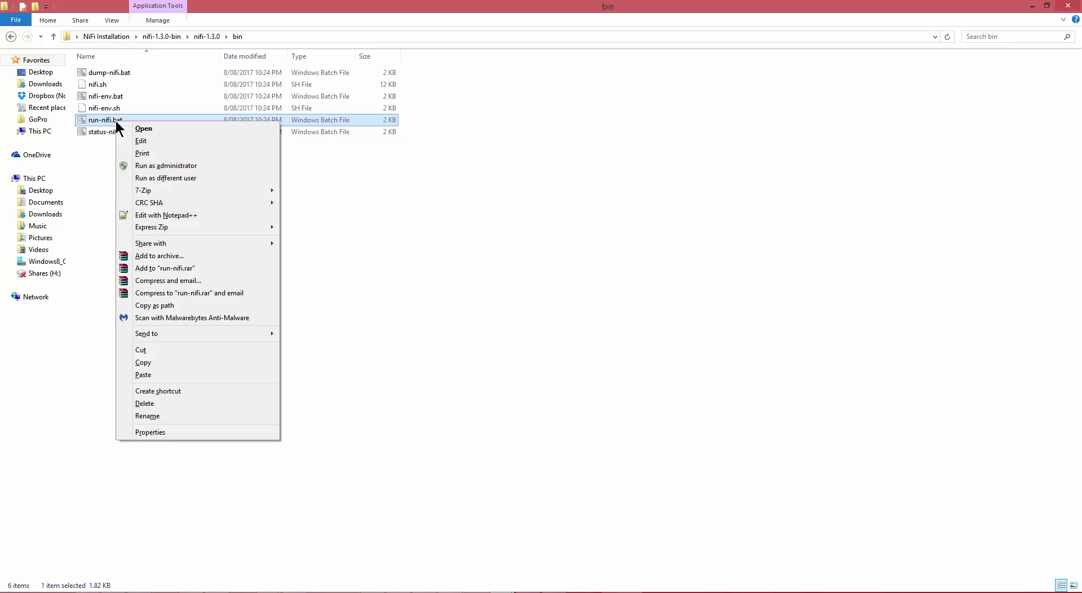
pyautogui.click(169, 165)
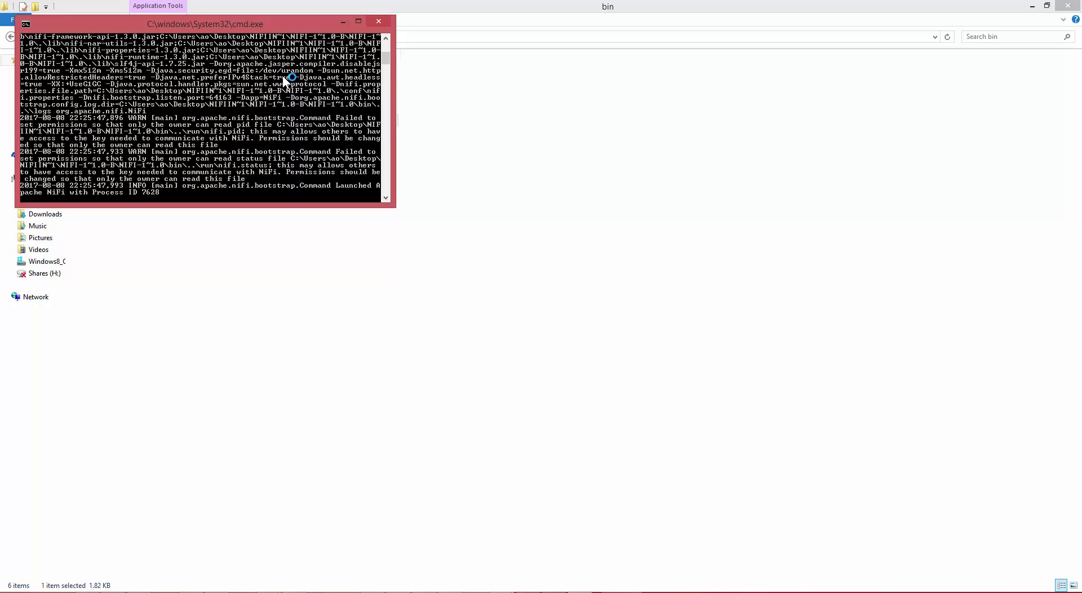
# Move the console window aside, open the logs folder of nifi-1.3.0 in File Explorer and refresh its file list
pyautogui.moveTo(269, 20); pyautogui.dragTo(916, 125)
pyautogui.click(206, 37)
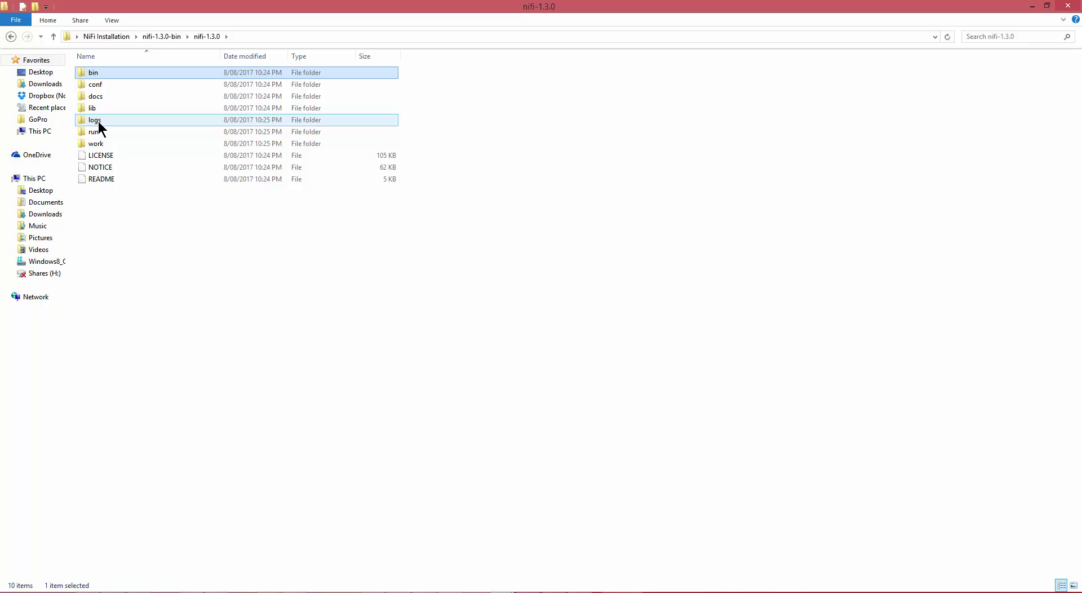
pyautogui.doubleClick(98, 123)
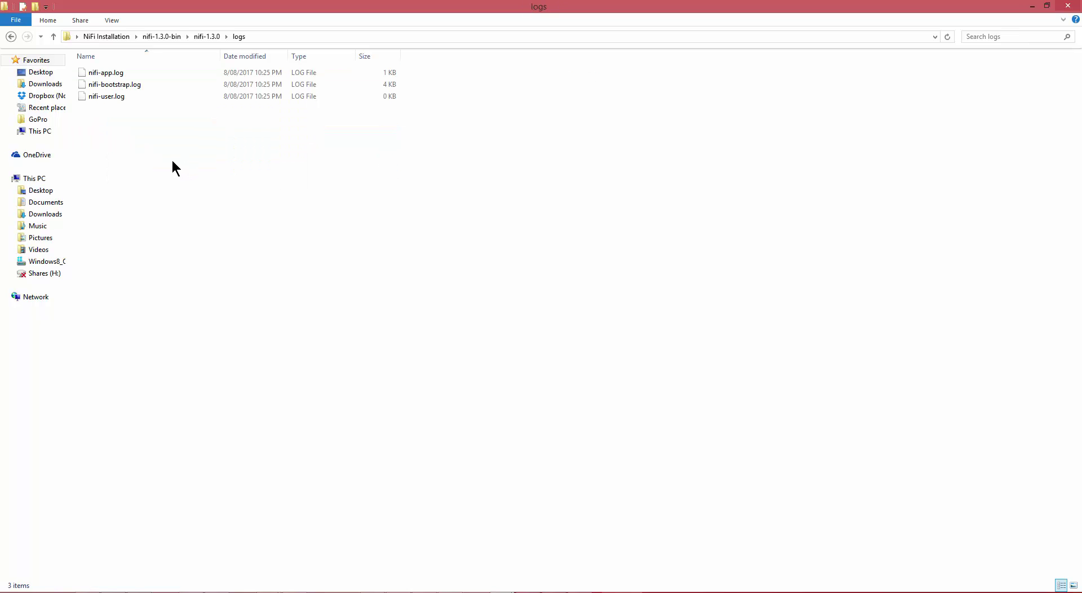
pyautogui.rightClick(172, 161)
pyautogui.click(208, 206)
# Open nifi-app.log in Notepad++ to check the first startup entries, close the file and return to File Explorer
pyautogui.click(105, 72)
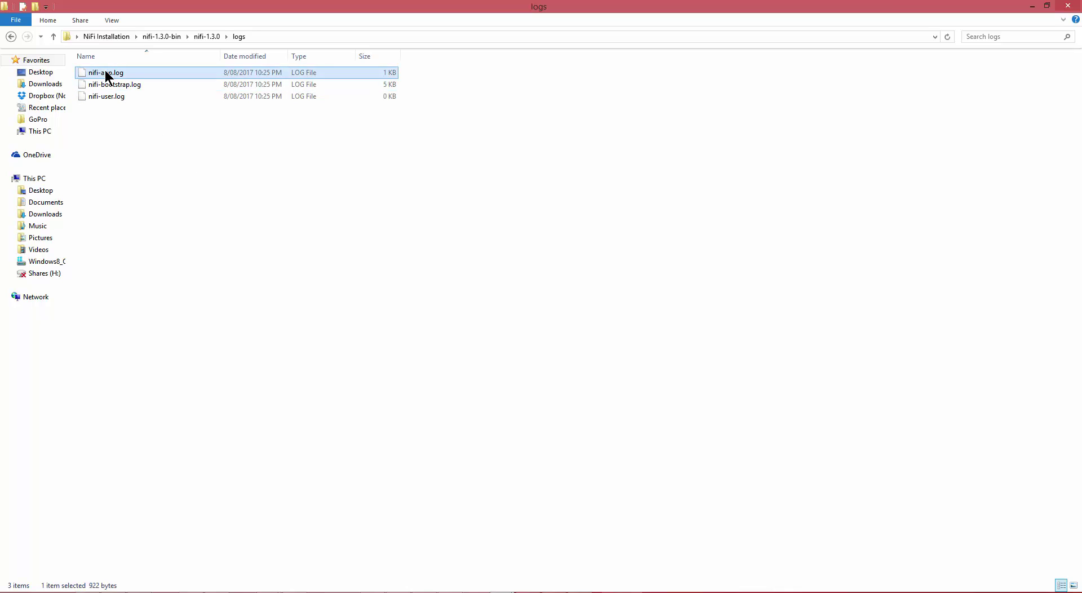
pyautogui.rightClick(105, 70)
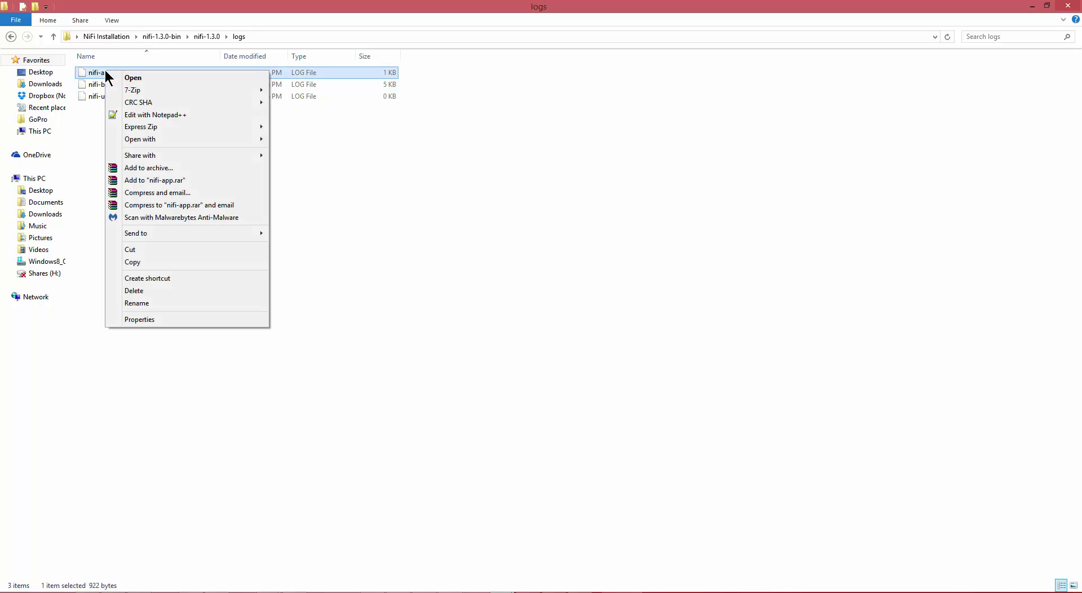
pyautogui.click(147, 114)
pyautogui.click(671, 169)
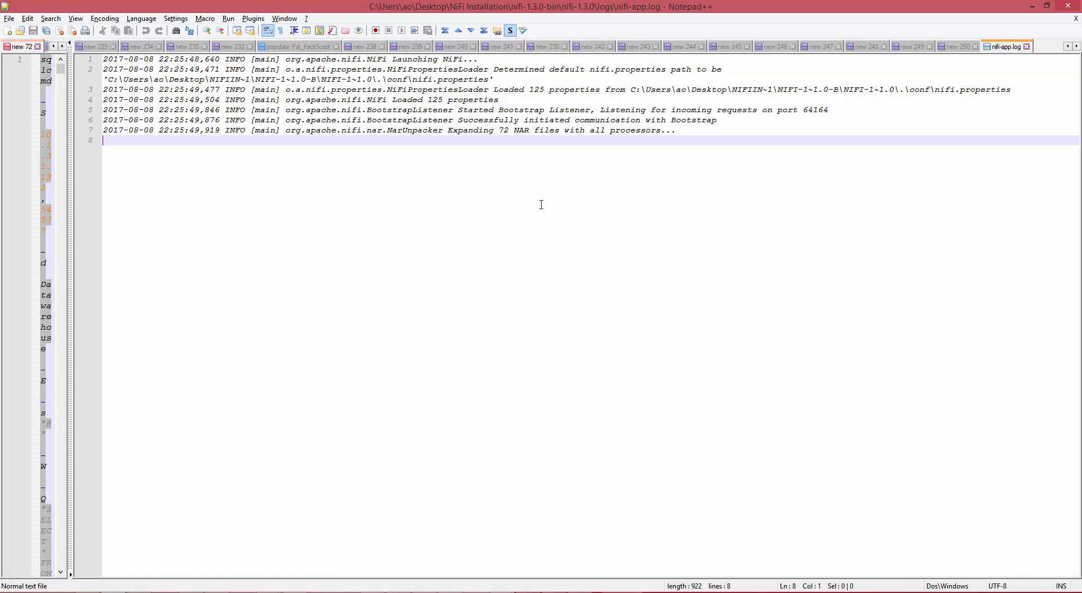
pyautogui.click(1027, 47)
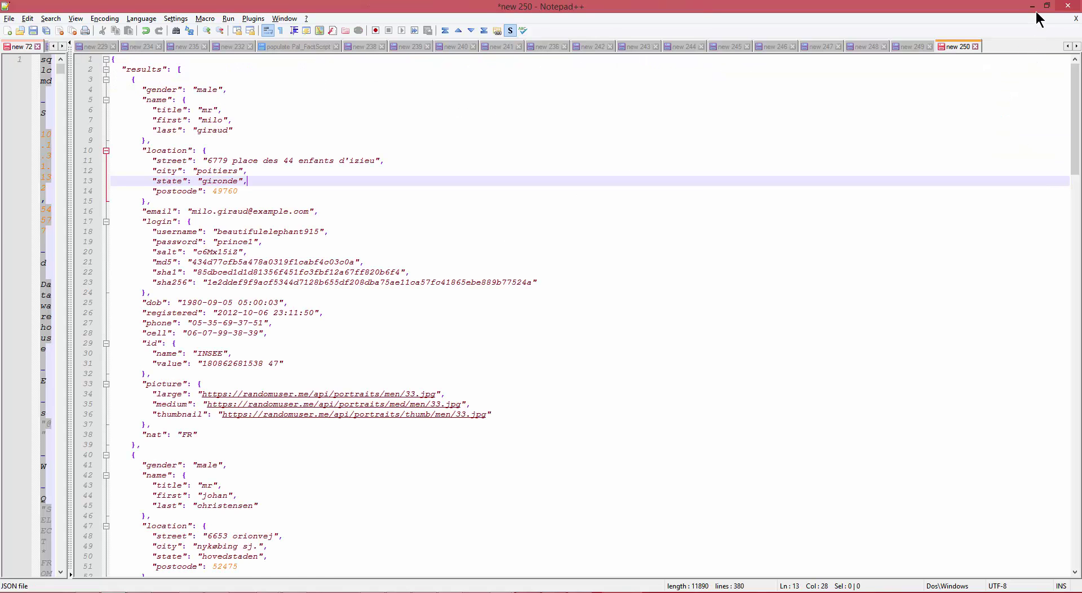
pyautogui.click(1032, 6)
# Refresh the logs folder repeatedly to check whether the size of nifi-app.log is growing
pyautogui.rightClick(347, 198)
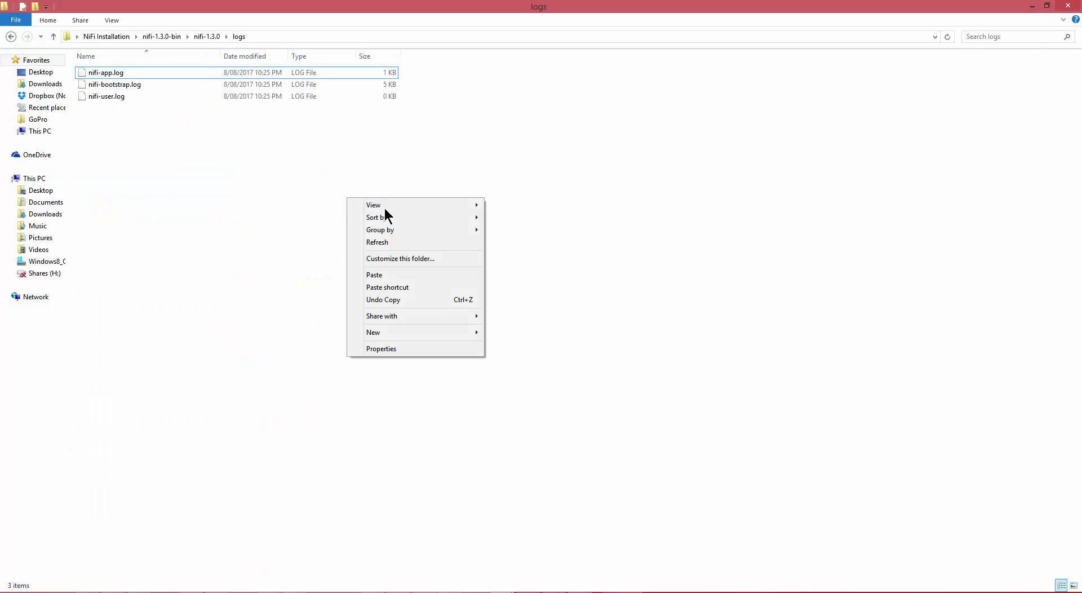
pyautogui.click(378, 242)
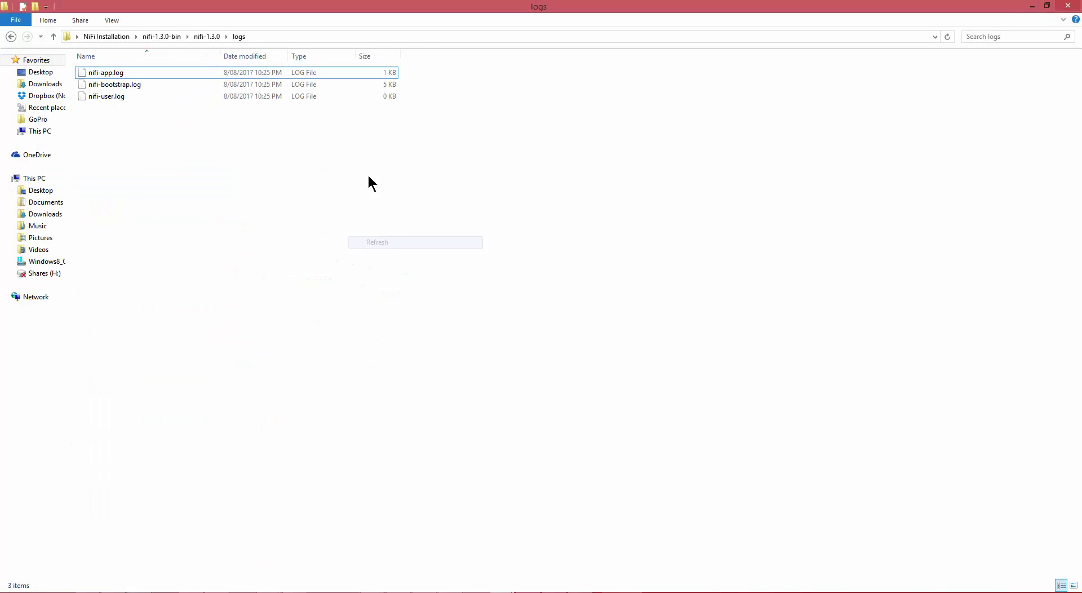
pyautogui.rightClick(162, 158)
pyautogui.click(198, 202)
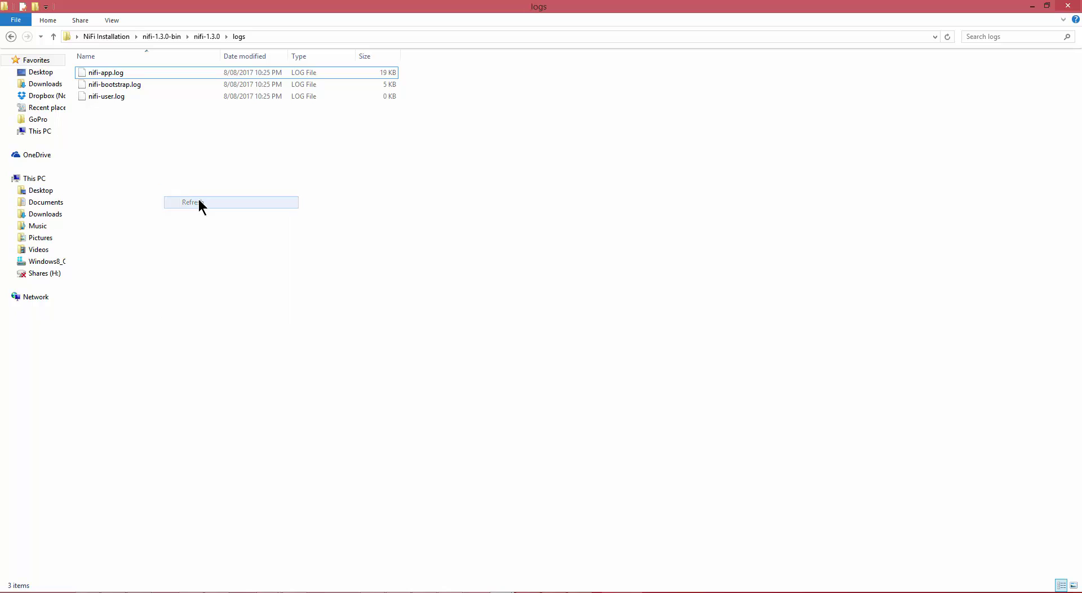
pyautogui.click(374, 72)
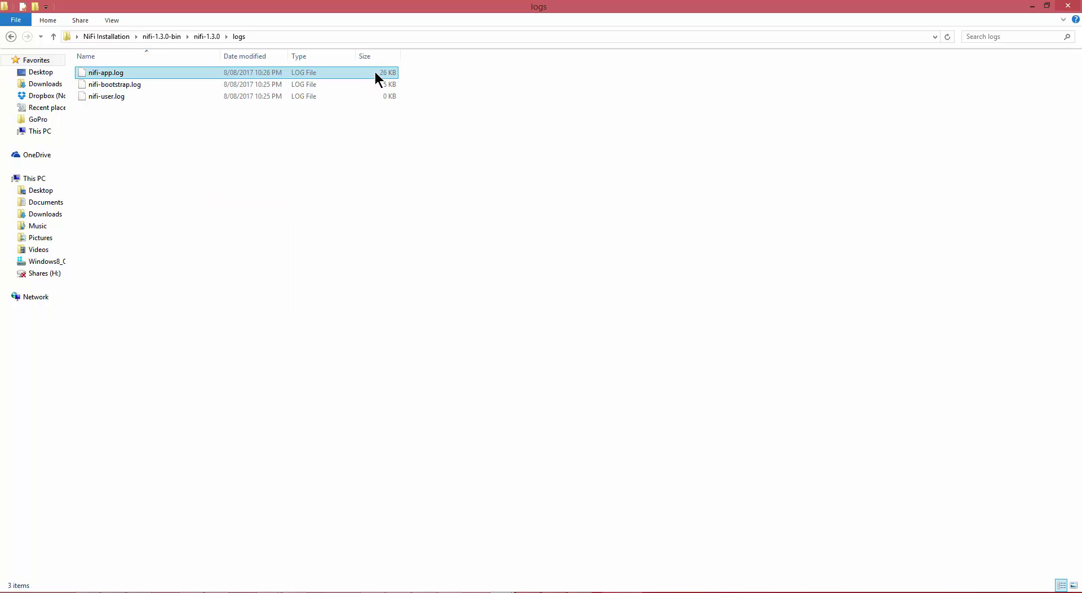
pyautogui.rightClick(528, 76)
pyautogui.click(555, 123)
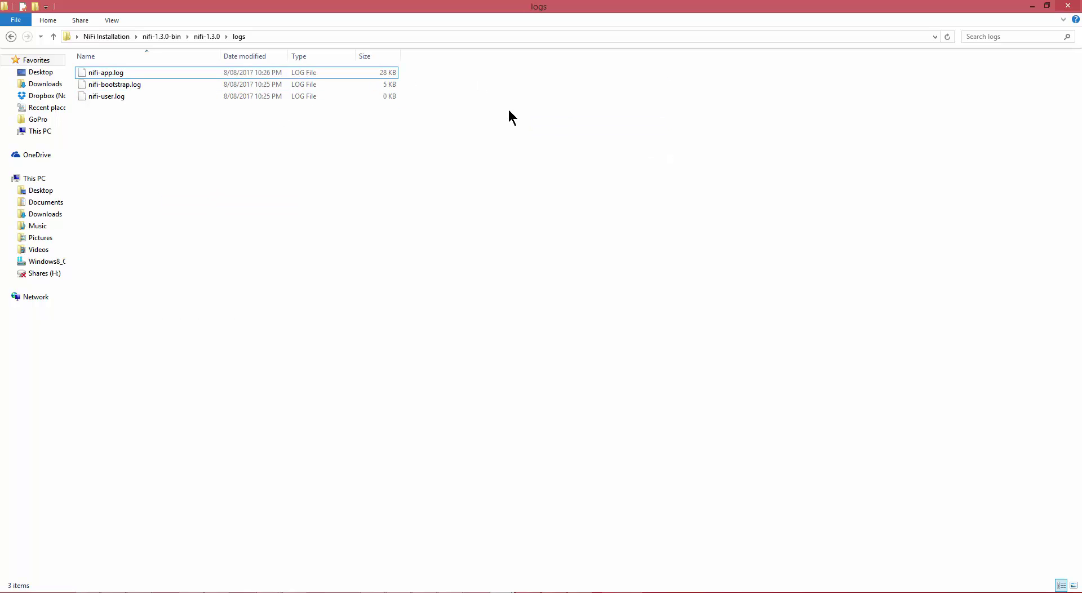
pyautogui.rightClick(540, 146)
pyautogui.click(540, 145)
# Open Task Manager, check the Java(TM) Platform SE binary process with the list sorted by CPU, and close Task Manager
pyautogui.rightClick(846, 591)
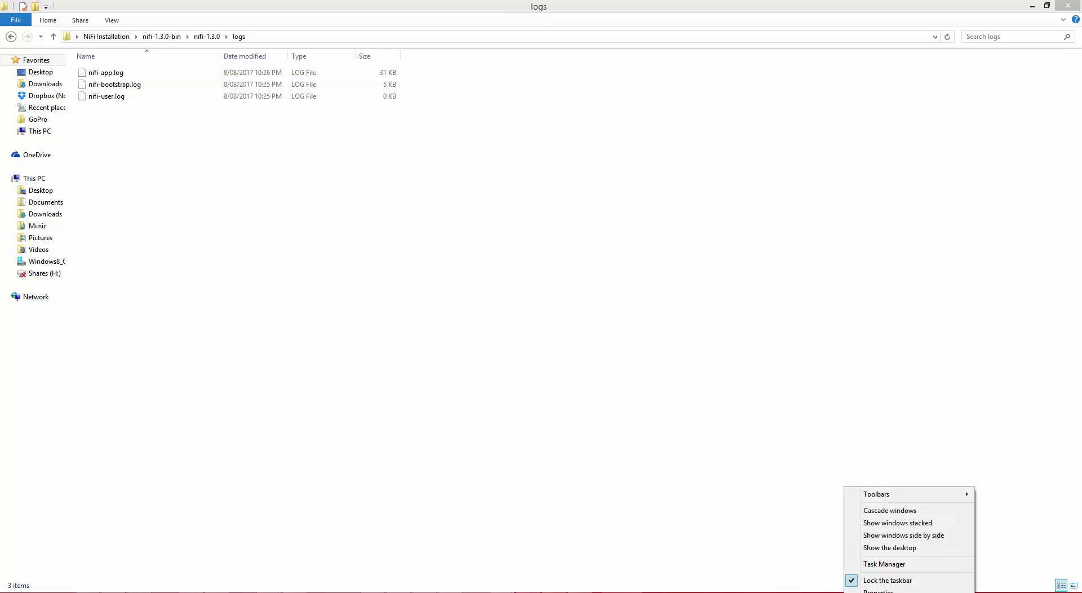
pyautogui.click(874, 572)
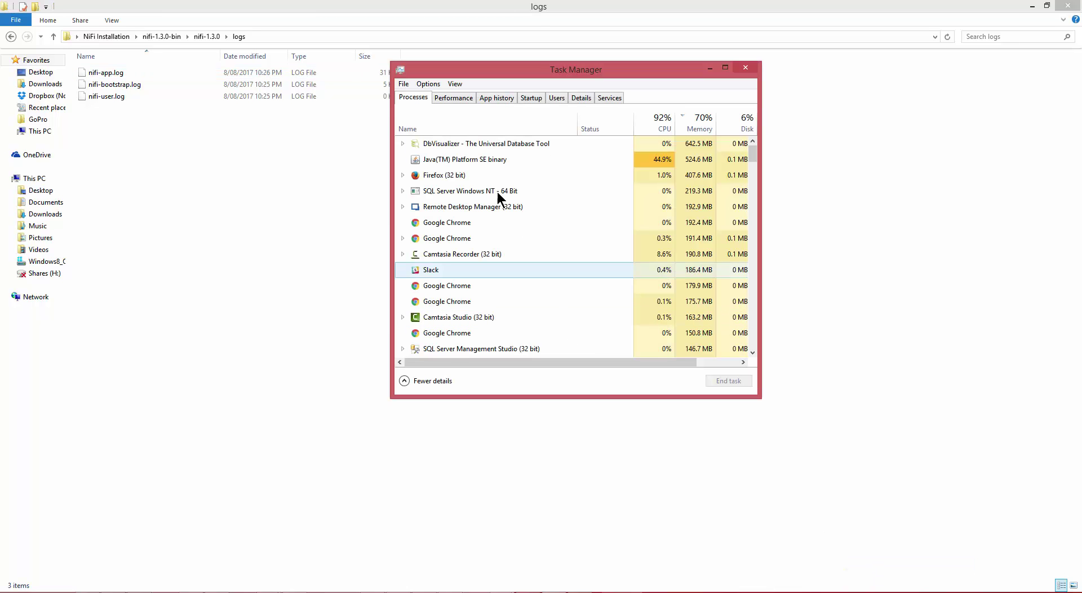
pyautogui.click(468, 160)
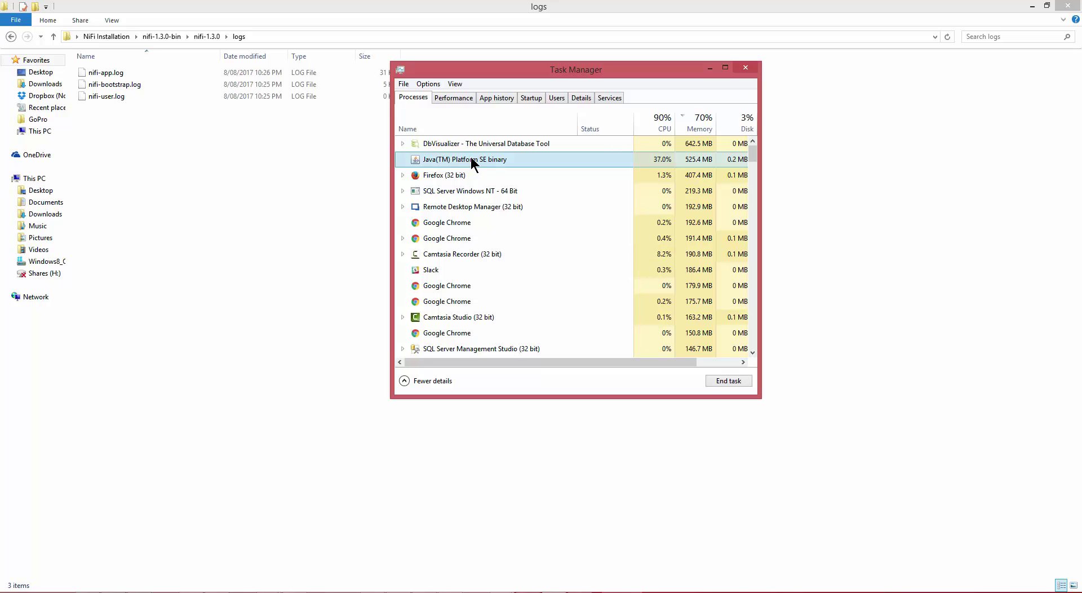
pyautogui.moveTo(517, 367)
pyautogui.mouseDown()
pyautogui.moveTo(592, 367)
pyautogui.moveTo(515, 367)
pyautogui.mouseUp()
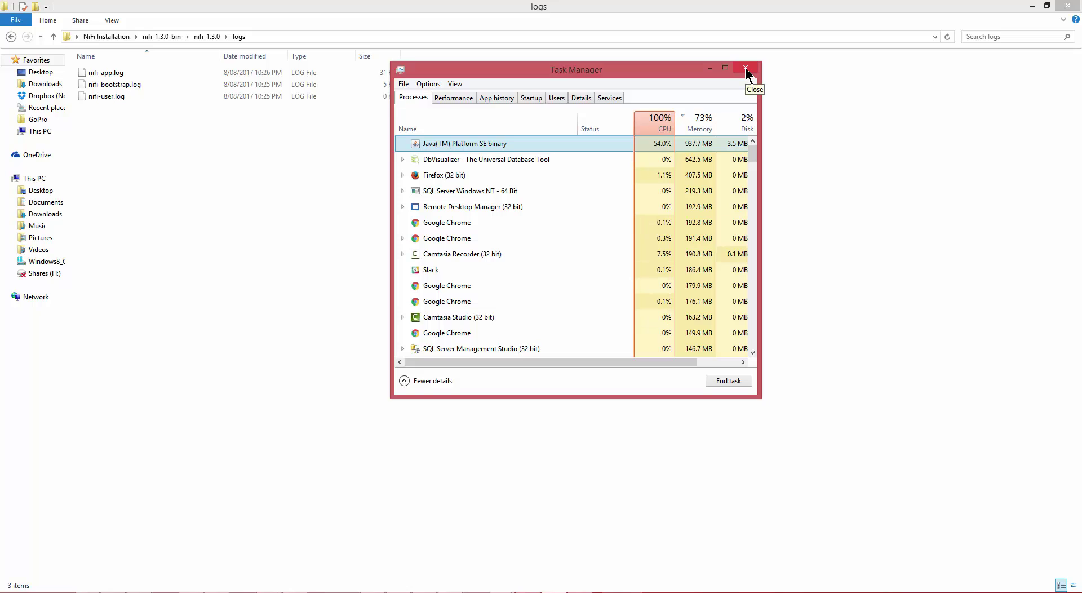
pyautogui.click(660, 121)
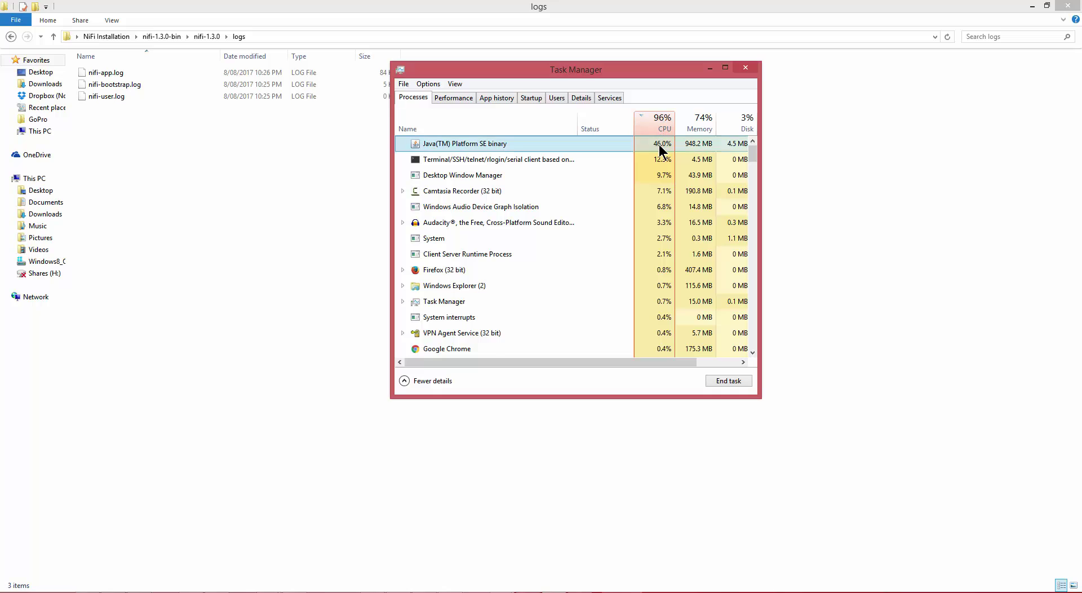
pyautogui.click(746, 67)
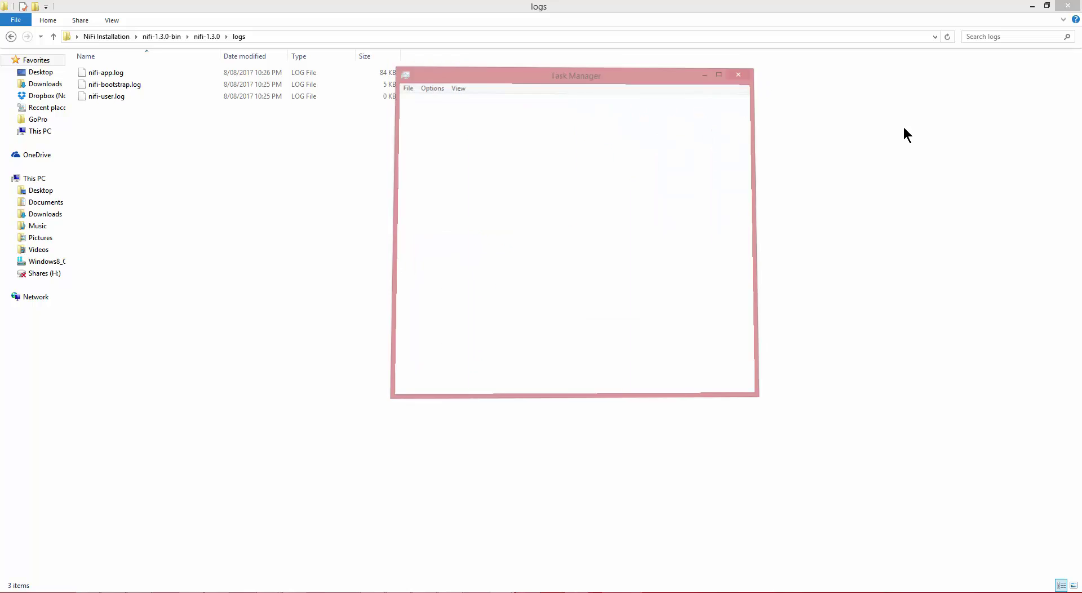
# Refresh the logs folder and open the updated nifi-app.log in Notepad++
pyautogui.rightClick(311, 185)
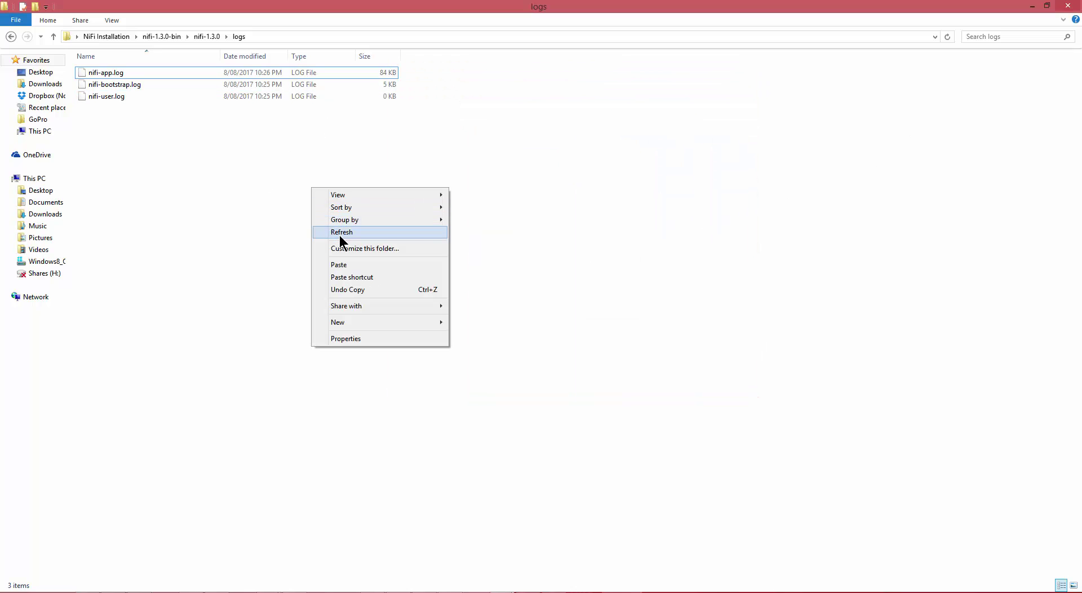
pyautogui.click(340, 233)
pyautogui.rightClick(141, 72)
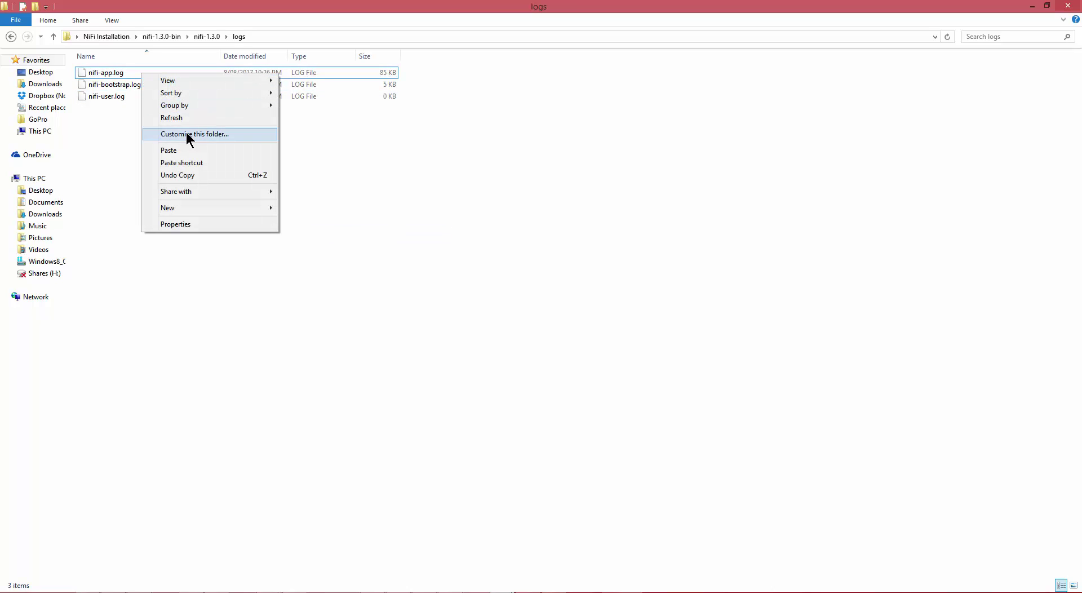
pyautogui.rightClick(116, 75)
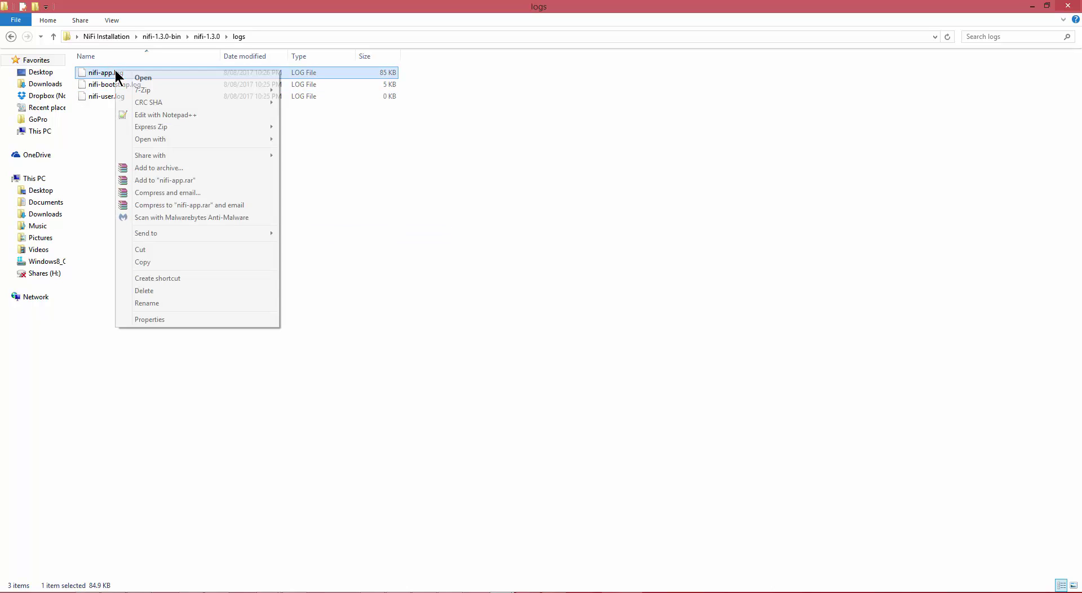
pyautogui.click(163, 114)
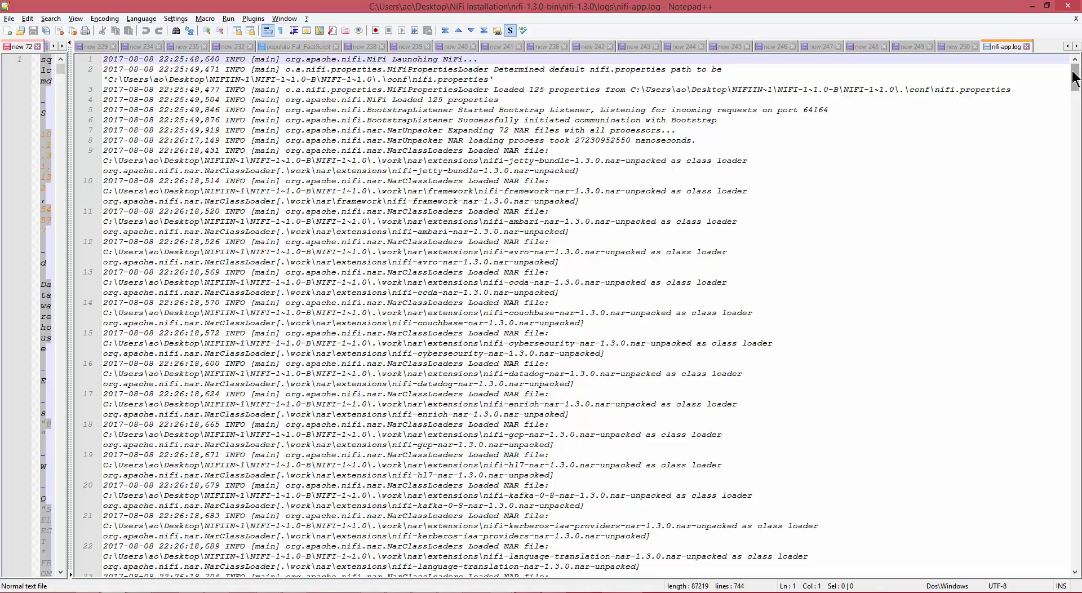
# Examine the last entries of nifi-app.log for startup progress, close the file and return to File Explorer
pyautogui.moveTo(1074, 73); pyautogui.dragTo(1074, 332)
pyautogui.moveTo(1058, 443); pyautogui.dragTo(1073, 572)
pyautogui.click(786, 554)
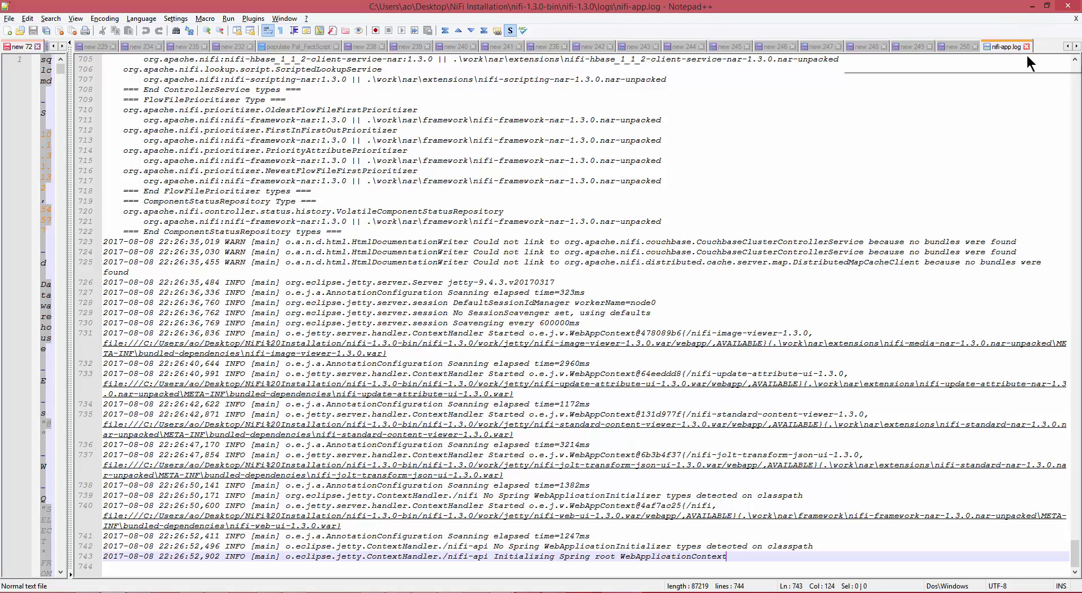
pyautogui.click(817, 191)
pyautogui.rightClick(816, 195)
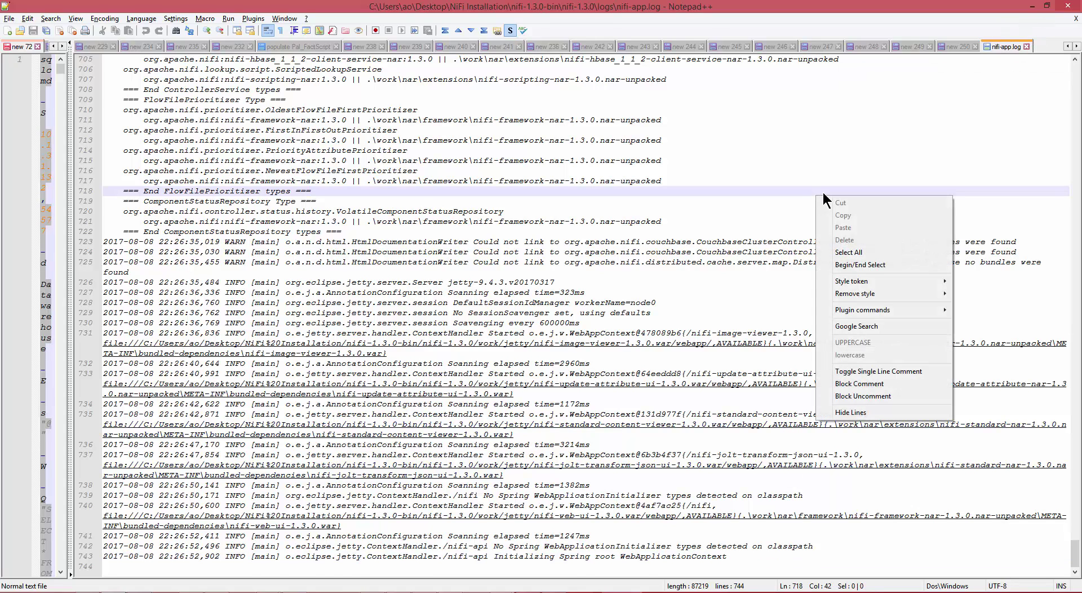
pyautogui.click(743, 150)
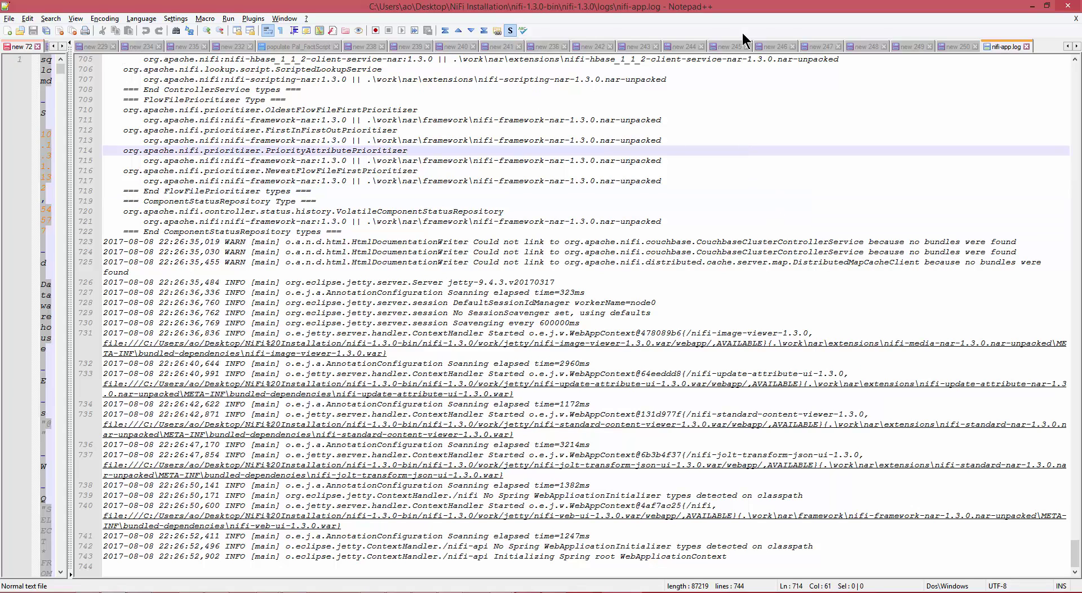
pyautogui.click(1027, 46)
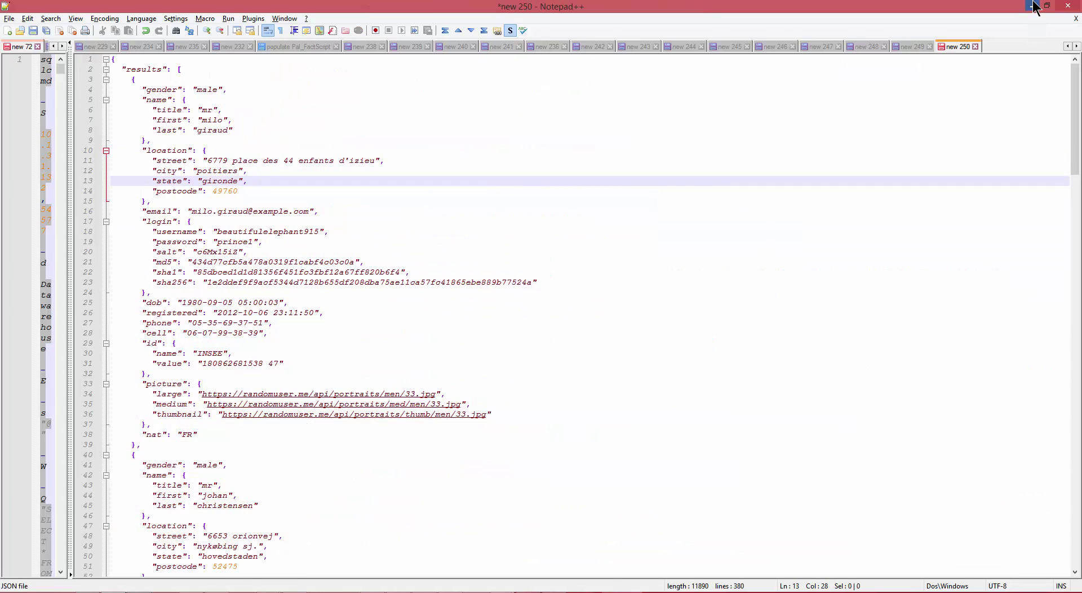
pyautogui.click(1032, 5)
# Refresh the logs folder again and reopen nifi-app.log in Notepad++
pyautogui.rightClick(126, 76)
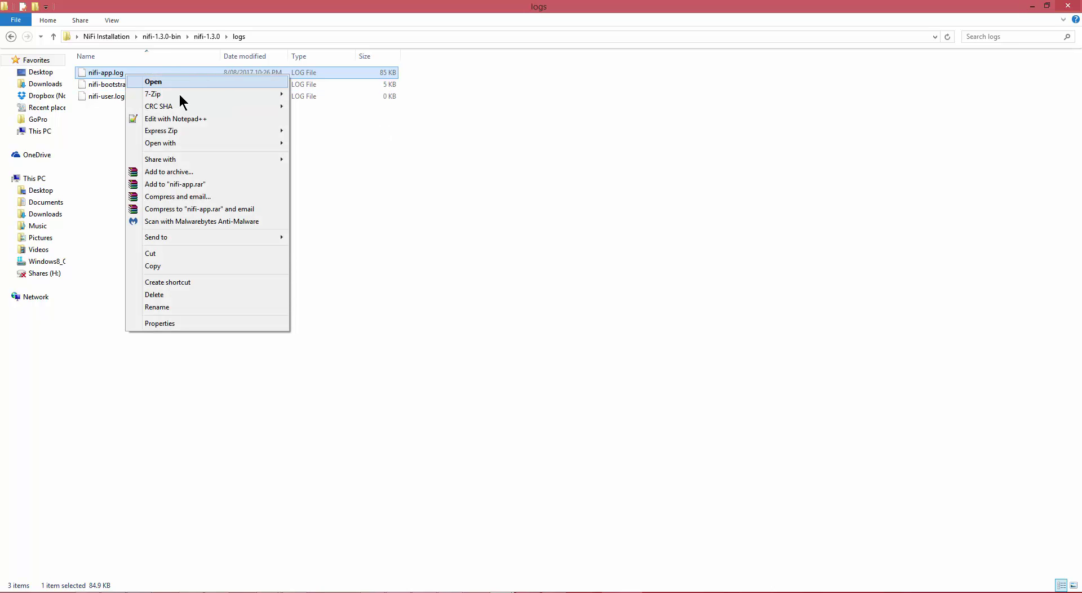
pyautogui.click(111, 337)
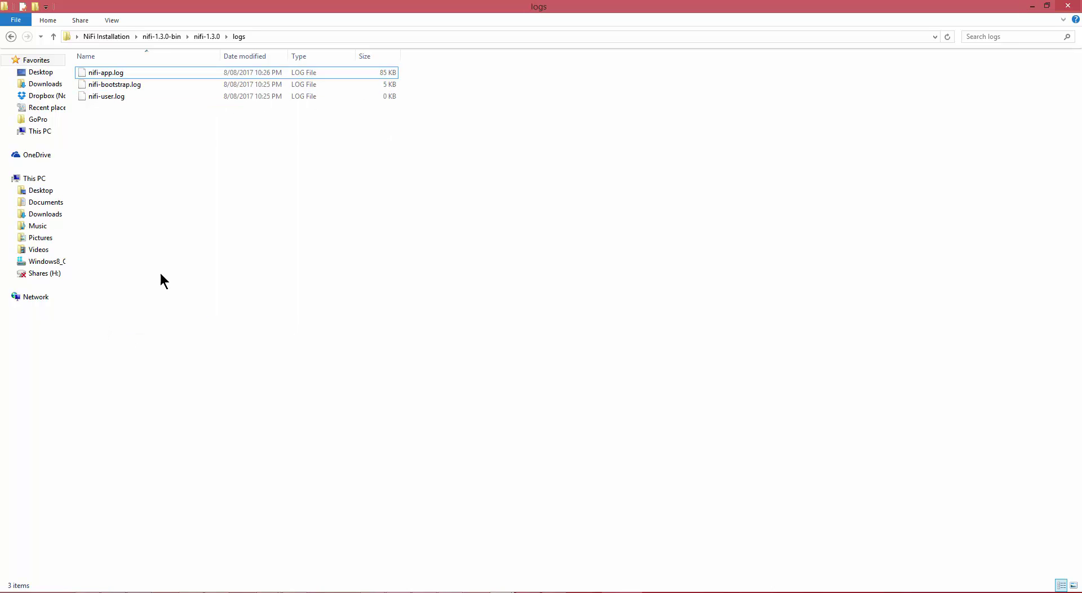
pyautogui.rightClick(166, 268)
pyautogui.click(192, 312)
pyautogui.rightClick(123, 72)
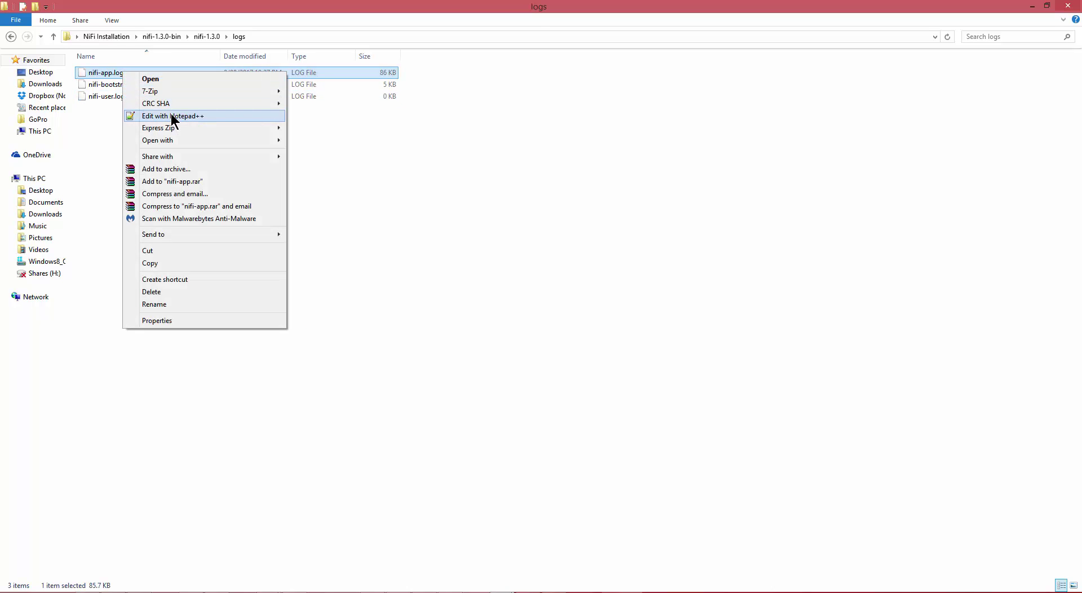
pyautogui.click(172, 115)
# Look through nifi-app.log to its end for newly added startup entries, close it and go back to File Explorer
pyautogui.click(1000, 182)
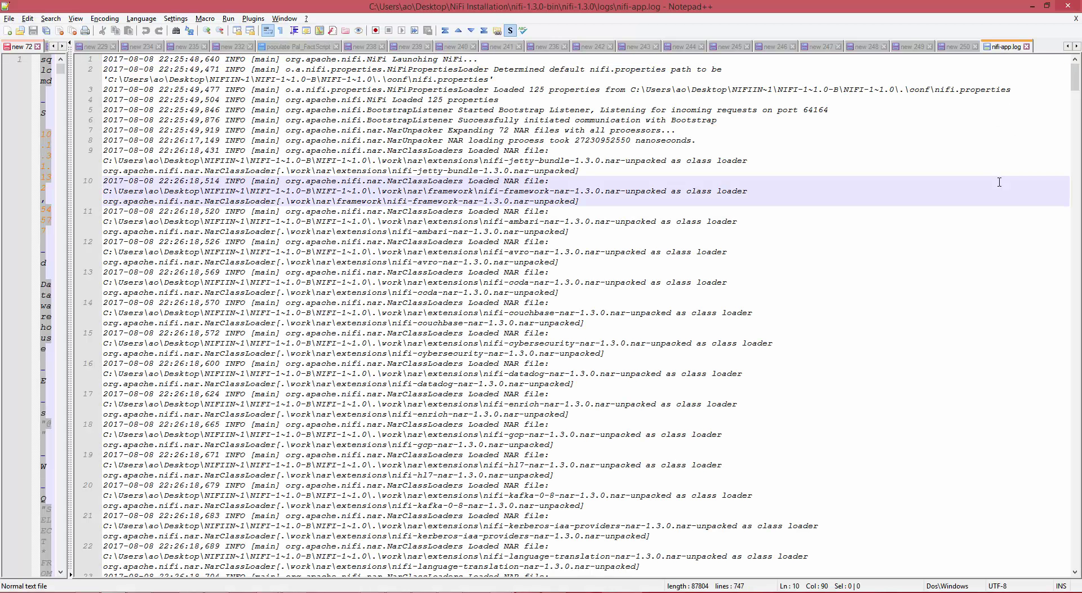
pyautogui.press('pagedown')
pyautogui.press('pagedown')
pyautogui.press('pagedown')
pyautogui.press('pagedown')
pyautogui.press('pagedown')
pyautogui.press('pagedown')
pyautogui.press('pagedown')
pyautogui.press('pagedown')
pyautogui.press('pagedown')
pyautogui.press('pagedown')
pyautogui.press('pagedown')
pyautogui.press('pagedown')
pyautogui.press('pagedown')
pyautogui.press('pagedown')
pyautogui.press('pagedown')
pyautogui.press('pagedown')
pyautogui.press('pagedown')
pyautogui.press('pagedown')
pyautogui.press('pagedown')
pyautogui.press('pagedown')
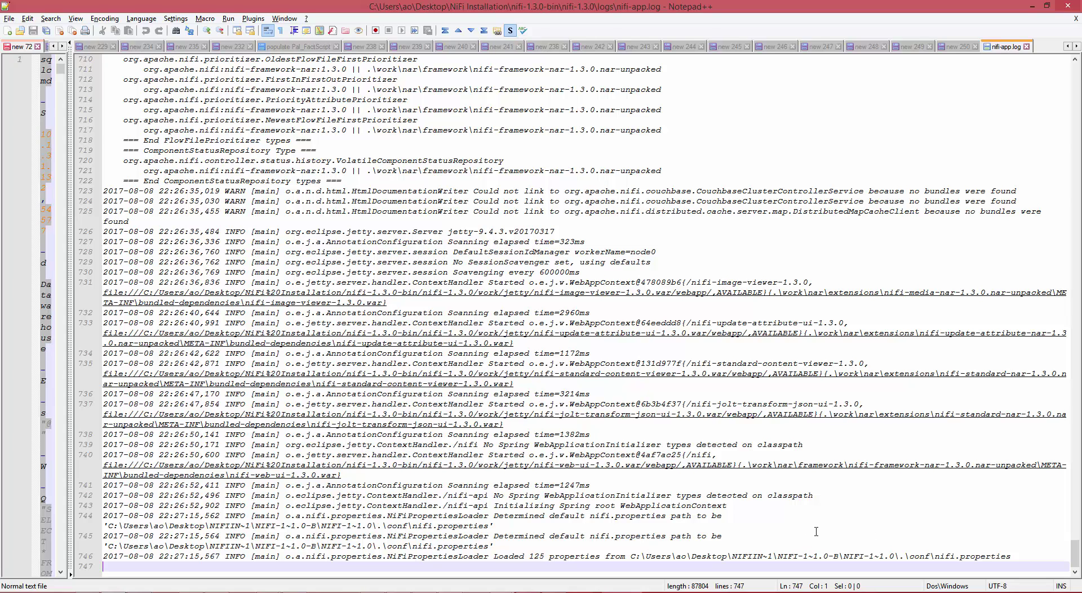
pyautogui.click(1026, 46)
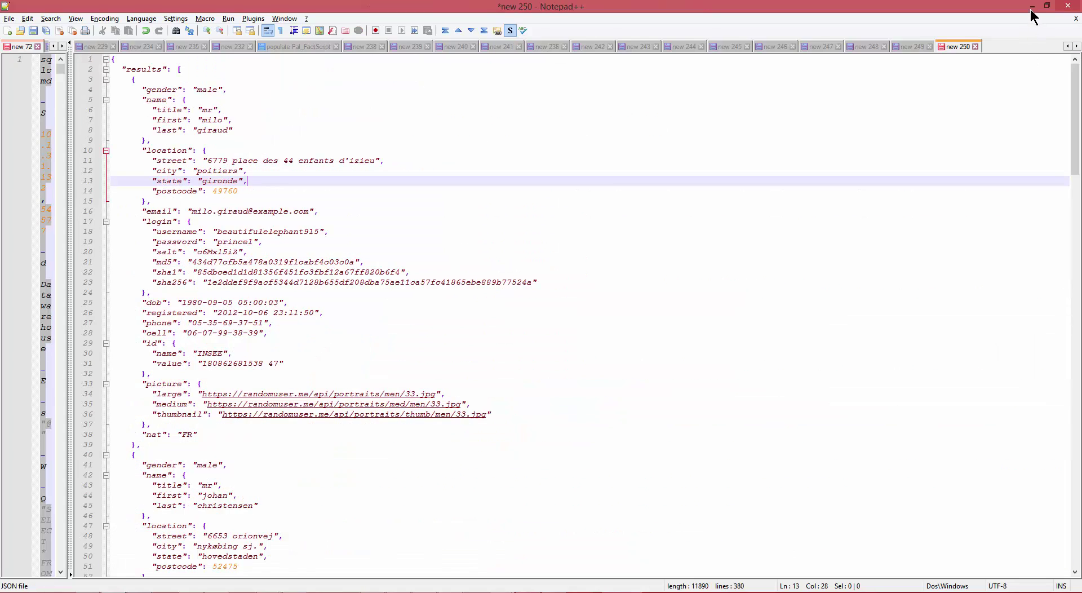
pyautogui.click(1032, 6)
# Refresh the logs folder, reopen nifi-app.log in Notepad++ and select the lines near its end that list the NiFi UI URLs
pyautogui.rightClick(536, 137)
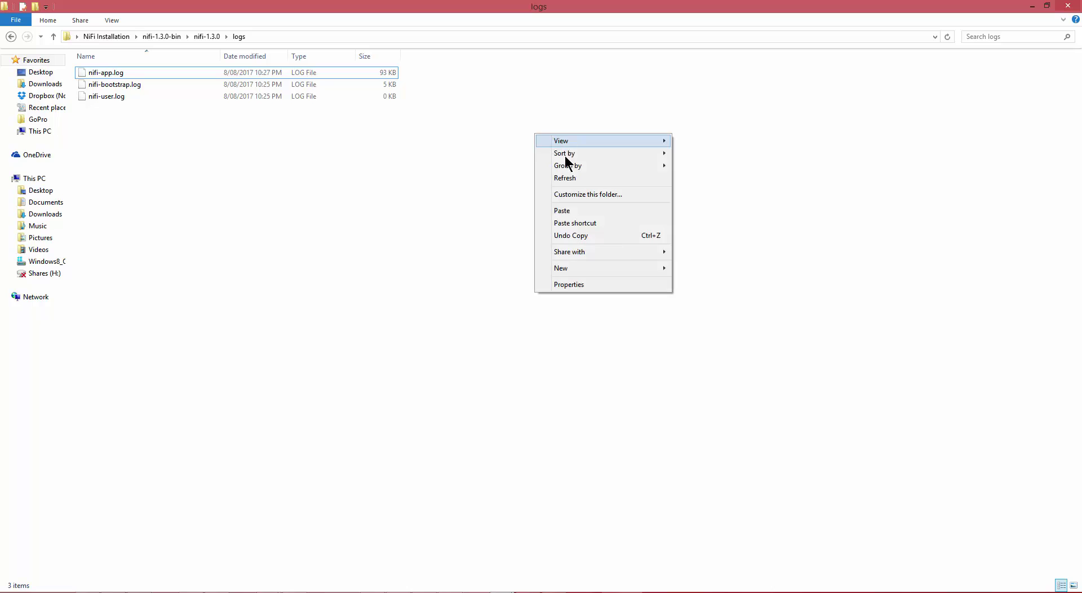
pyautogui.click(566, 177)
pyautogui.rightClick(122, 72)
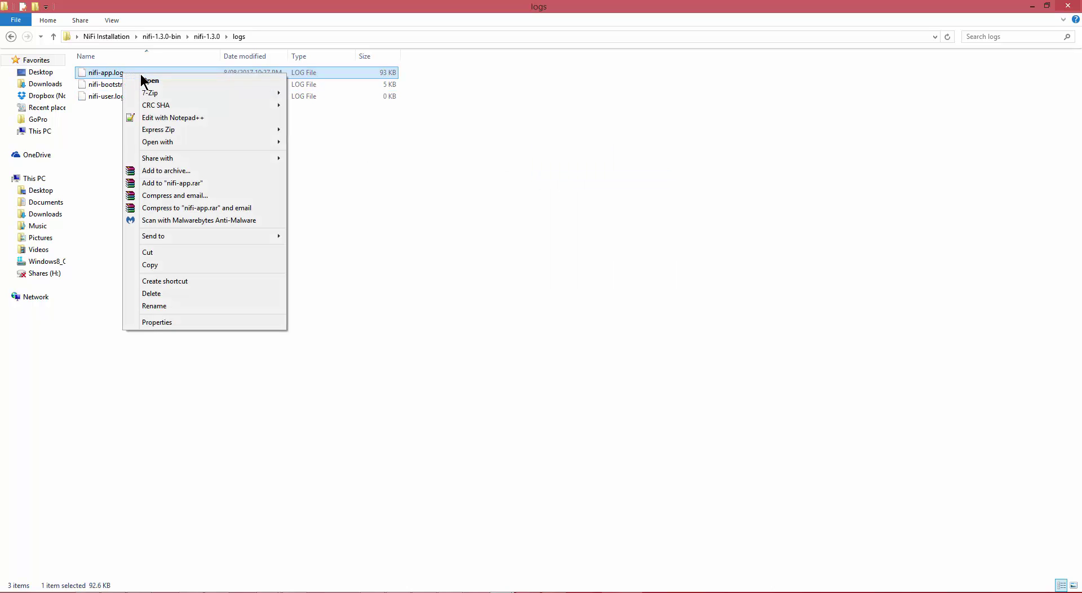
pyautogui.click(162, 117)
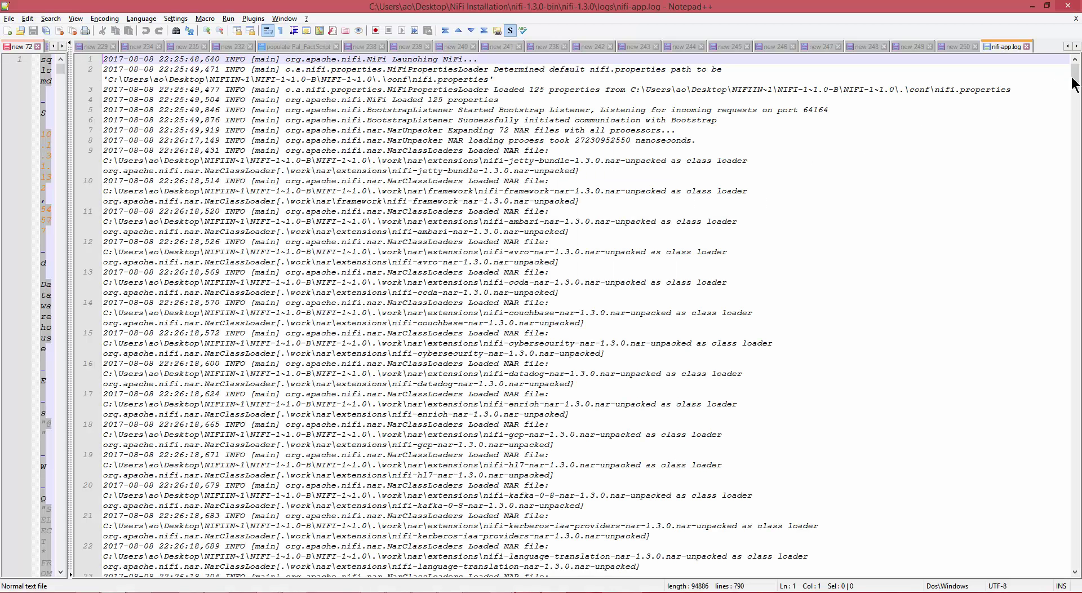
pyautogui.moveTo(1075, 73); pyautogui.dragTo(103, 485)
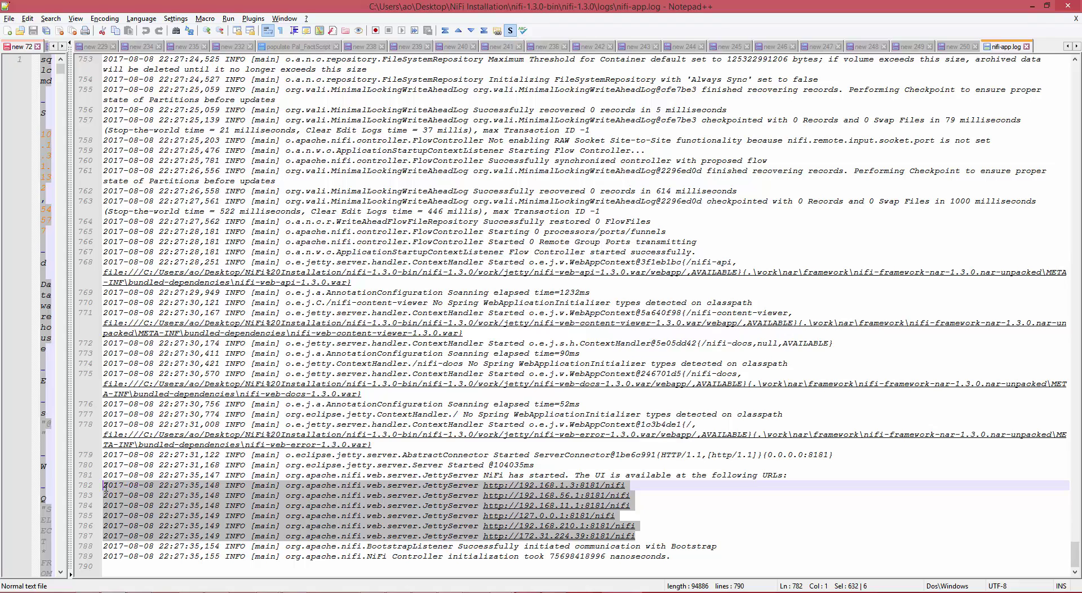
pyautogui.click(643, 533)
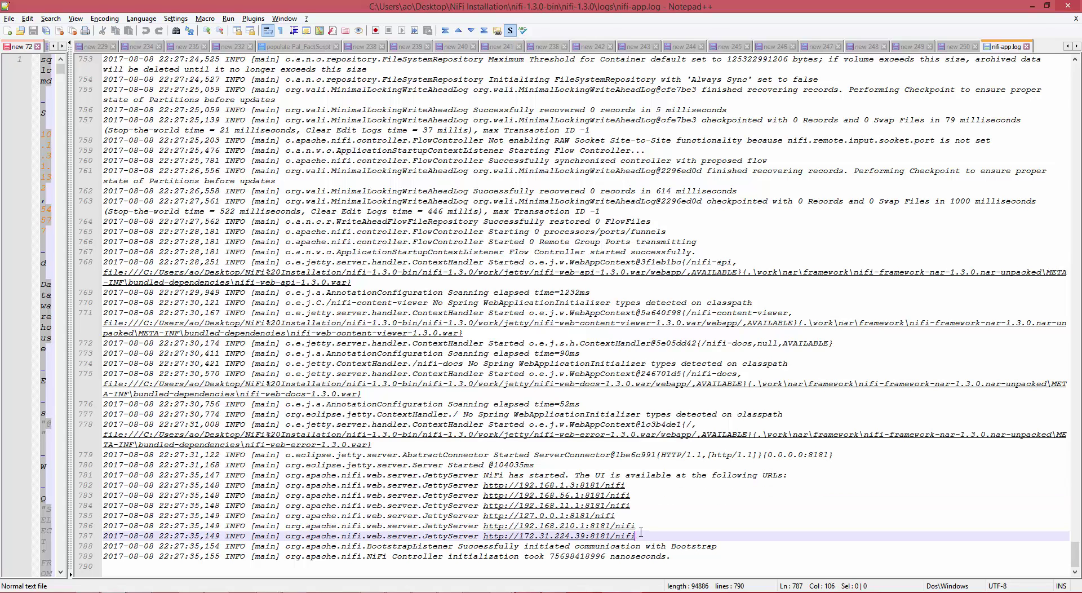
pyautogui.click(621, 516)
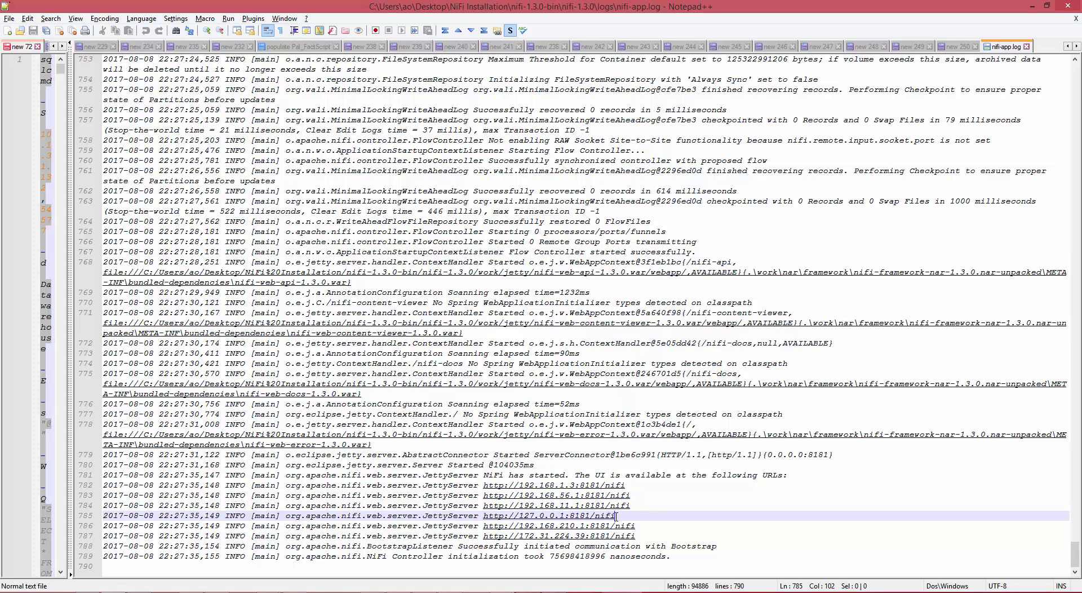
pyautogui.moveTo(616, 515); pyautogui.dragTo(484, 516)
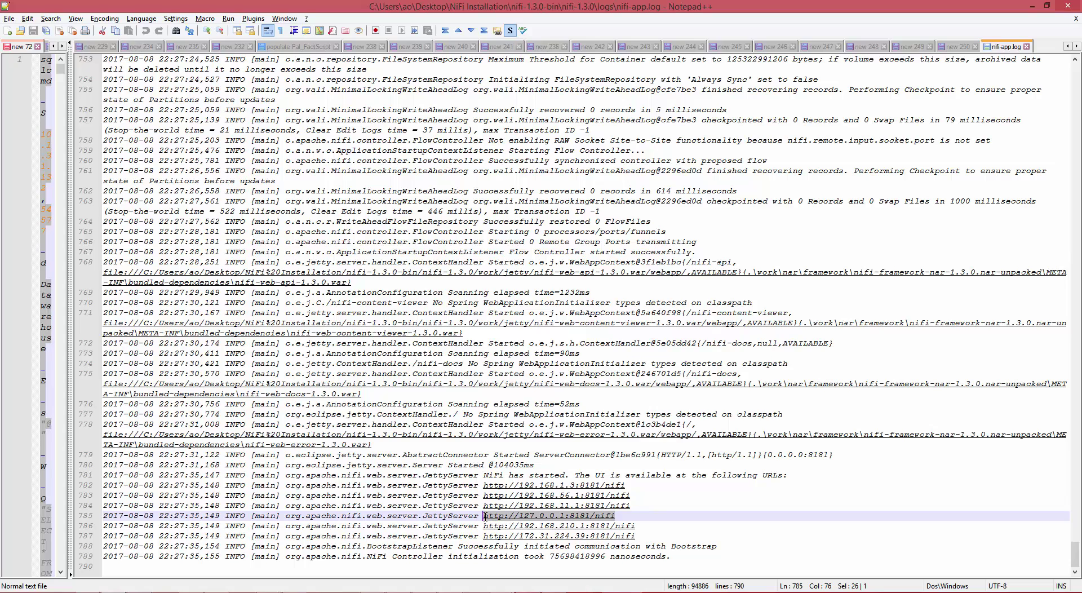
pyautogui.rightClick(526, 516)
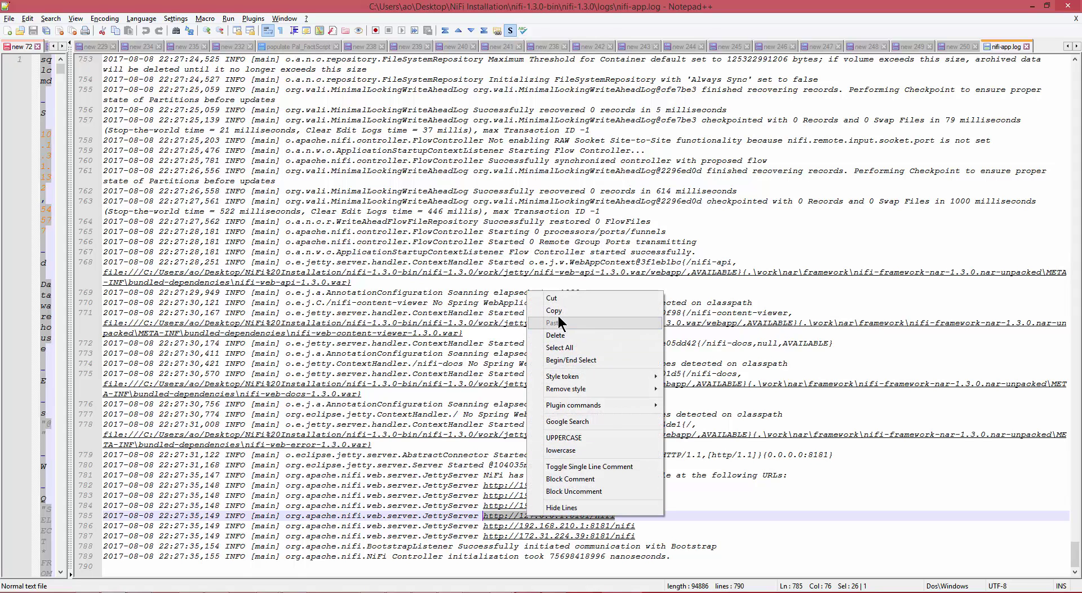
pyautogui.click(555, 311)
pyautogui.click(507, 592)
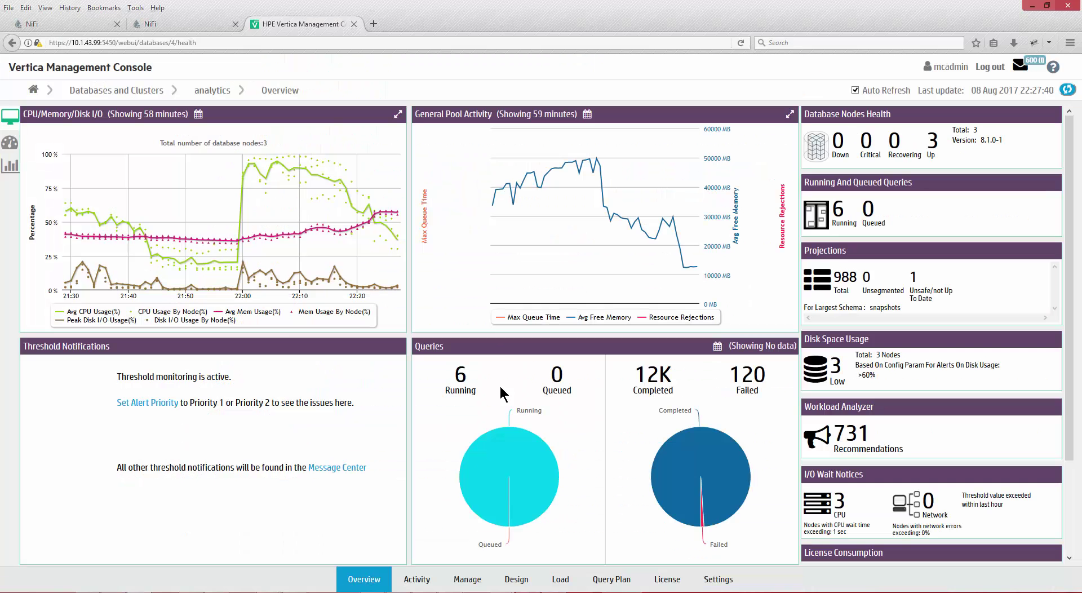
pyautogui.click(373, 25)
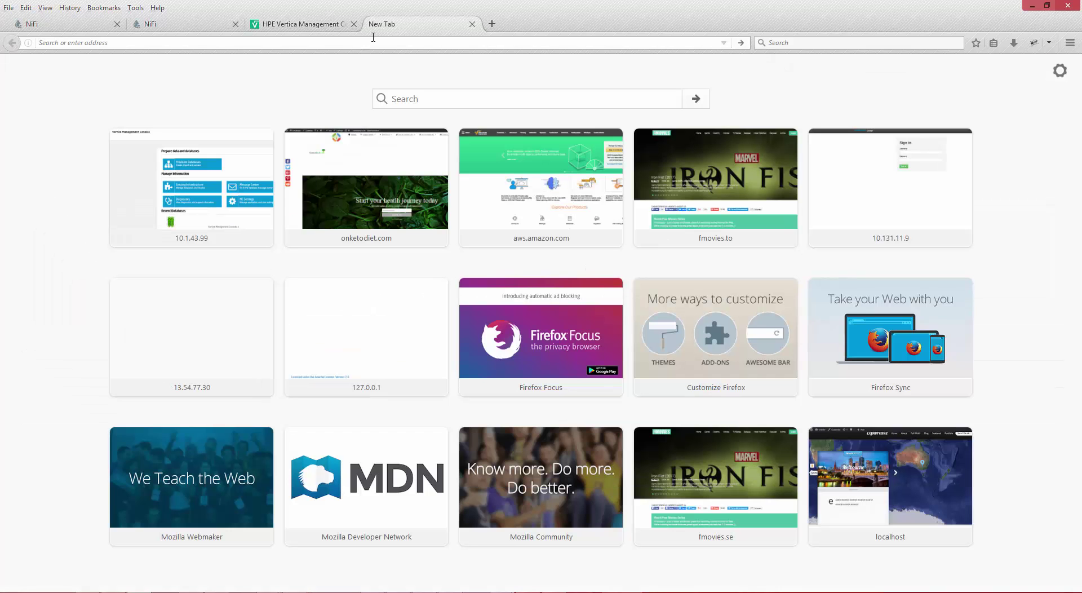
pyautogui.hotkey('ctrl', 'v')
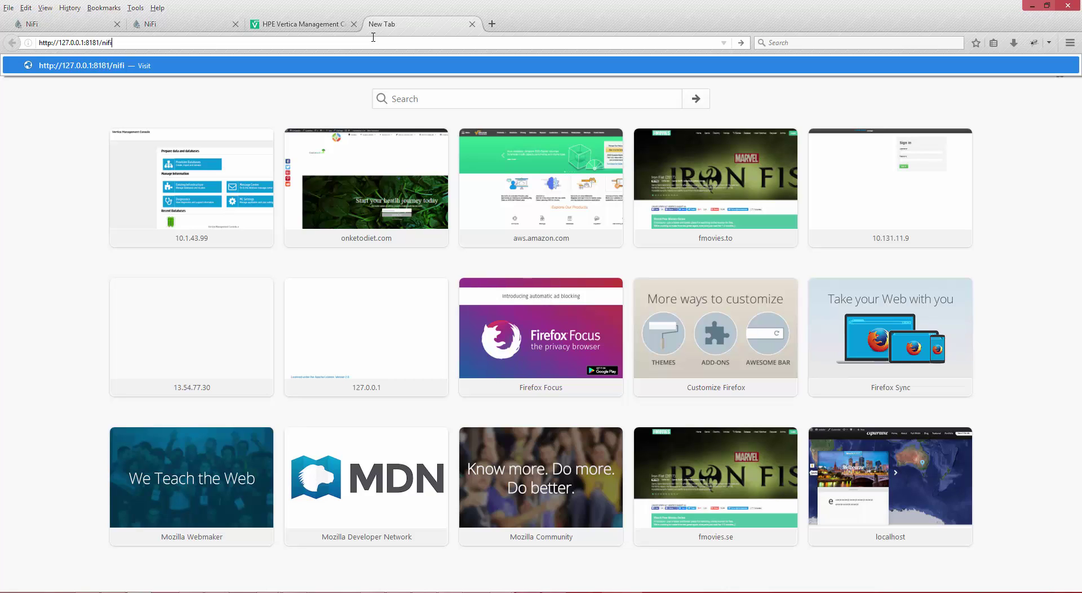
pyautogui.press('Return')
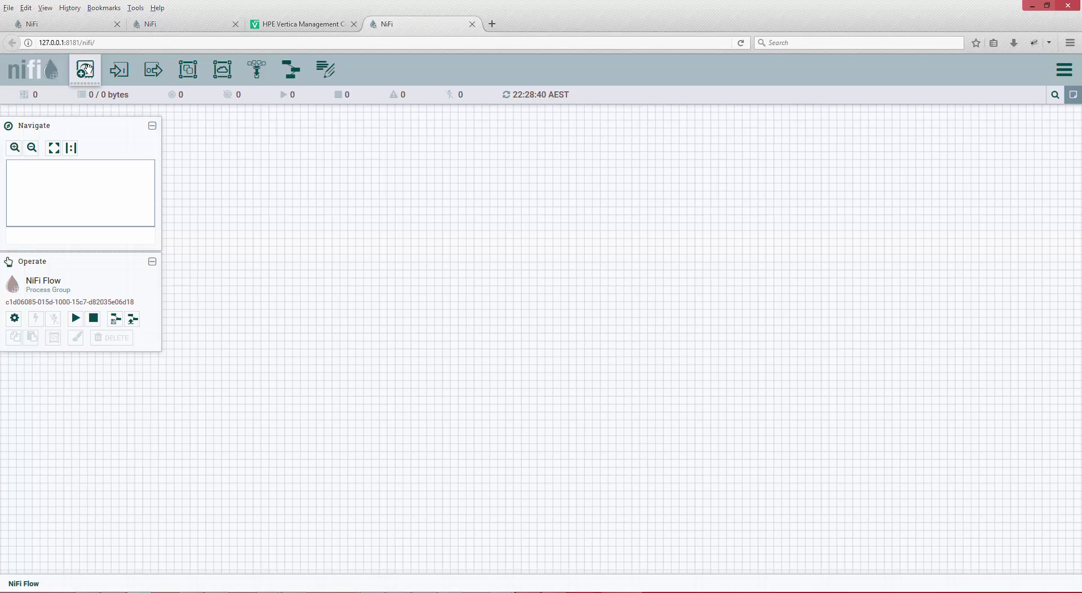
# Place a new processor on the NiFi canvas so that the Add Processor dialog is open
pyautogui.moveTo(88, 68); pyautogui.dragTo(517, 207)
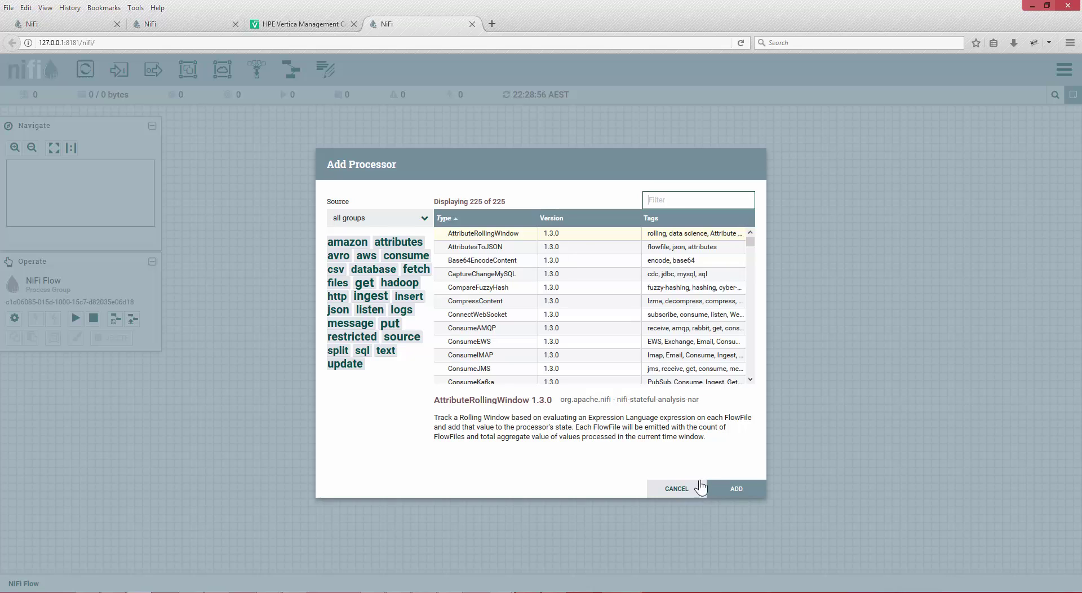
pyautogui.click(675, 488)
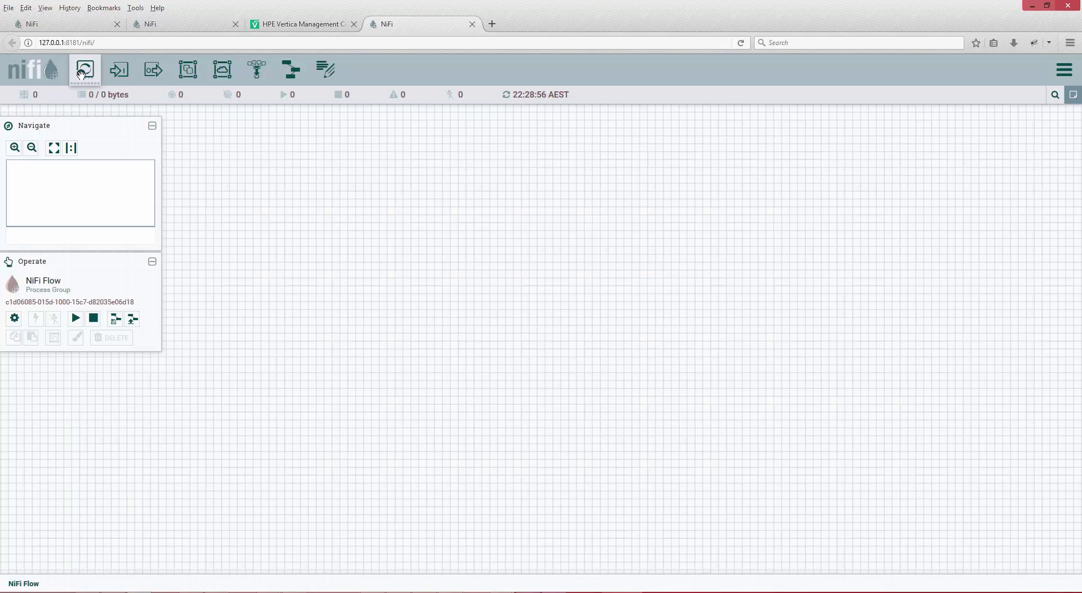
pyautogui.moveTo(80, 74); pyautogui.dragTo(436, 186)
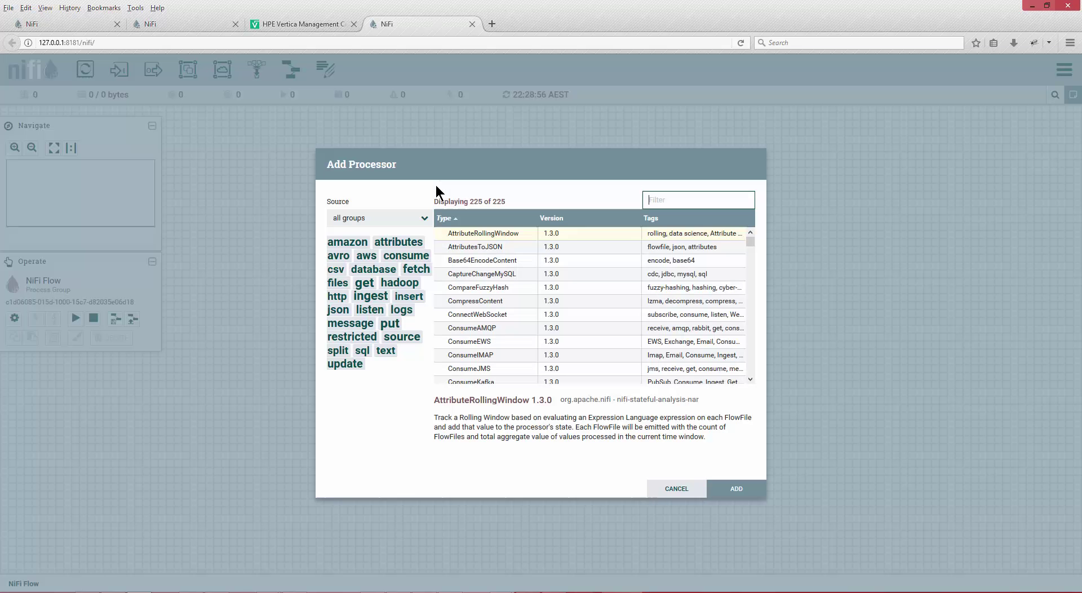
# Examine the number of processors offered, the processor list, the filter field and the source groups
pyautogui.doubleClick(478, 202)
pyautogui.doubleClick(503, 201)
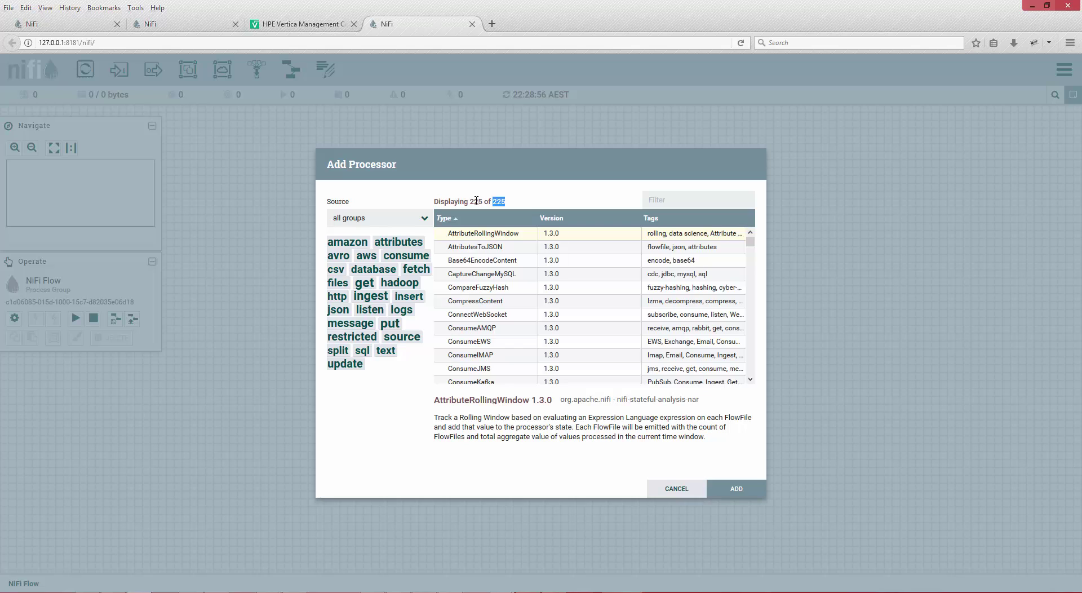
pyautogui.click(478, 201)
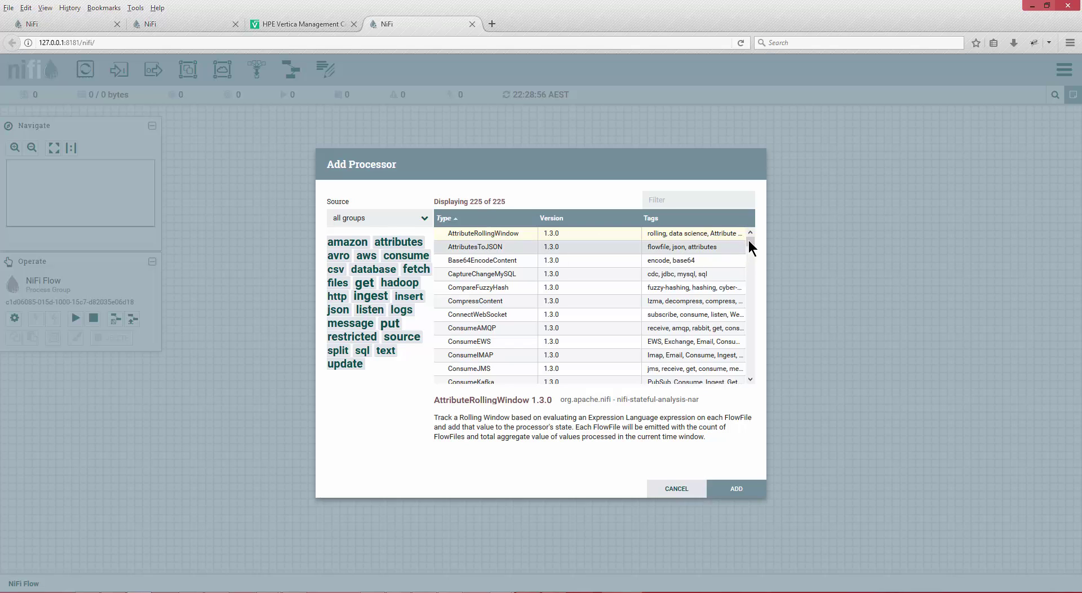
pyautogui.moveTo(751, 255)
pyautogui.mouseDown()
pyautogui.moveTo(741, 336)
pyautogui.moveTo(749, 238)
pyautogui.mouseUp()
pyautogui.click(684, 201)
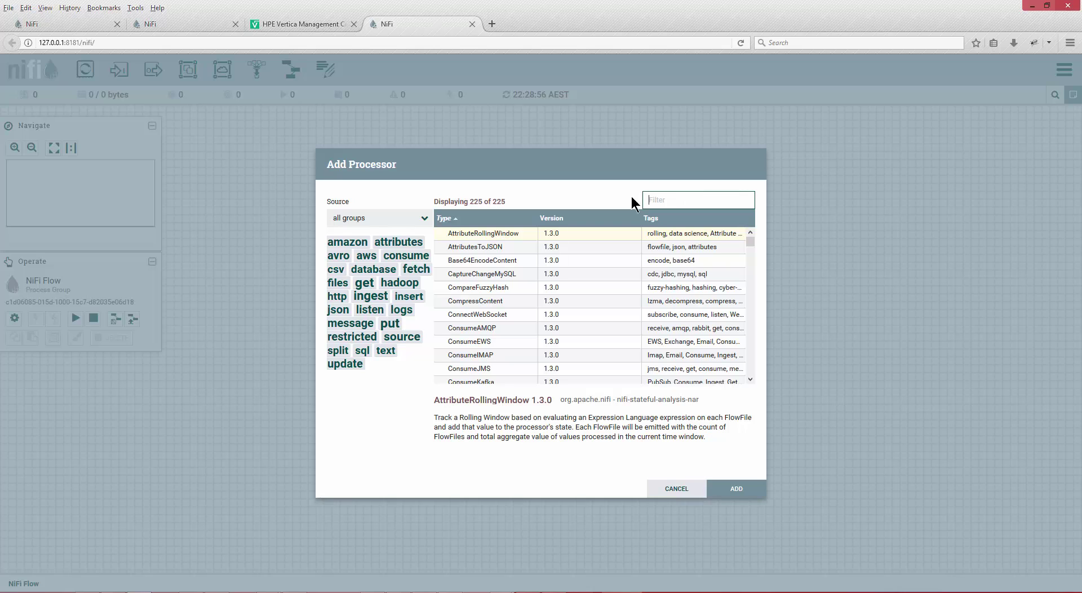
pyautogui.click(424, 218)
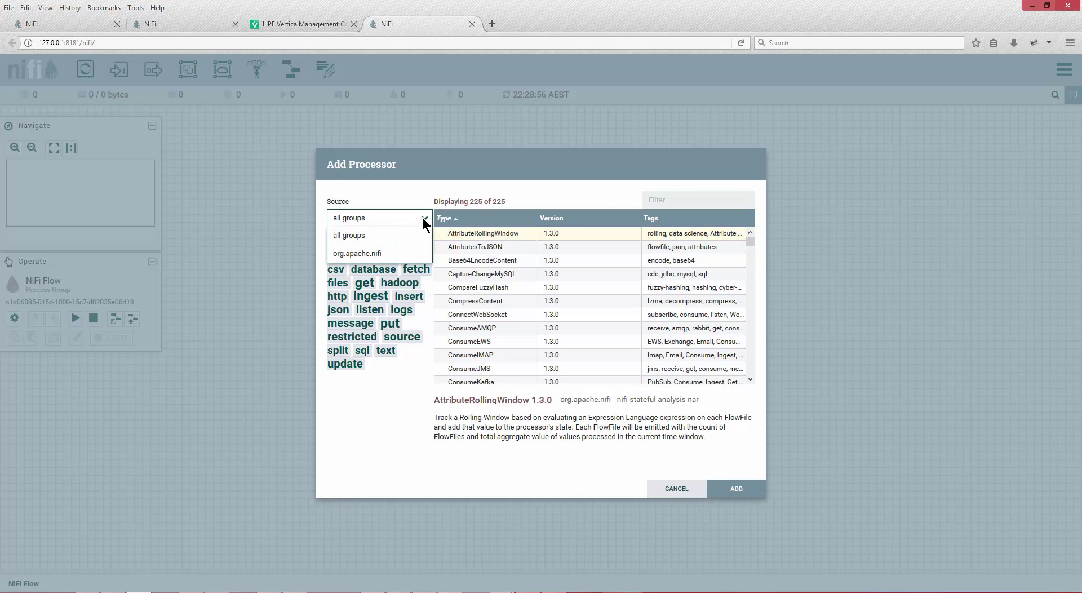
pyautogui.click(424, 217)
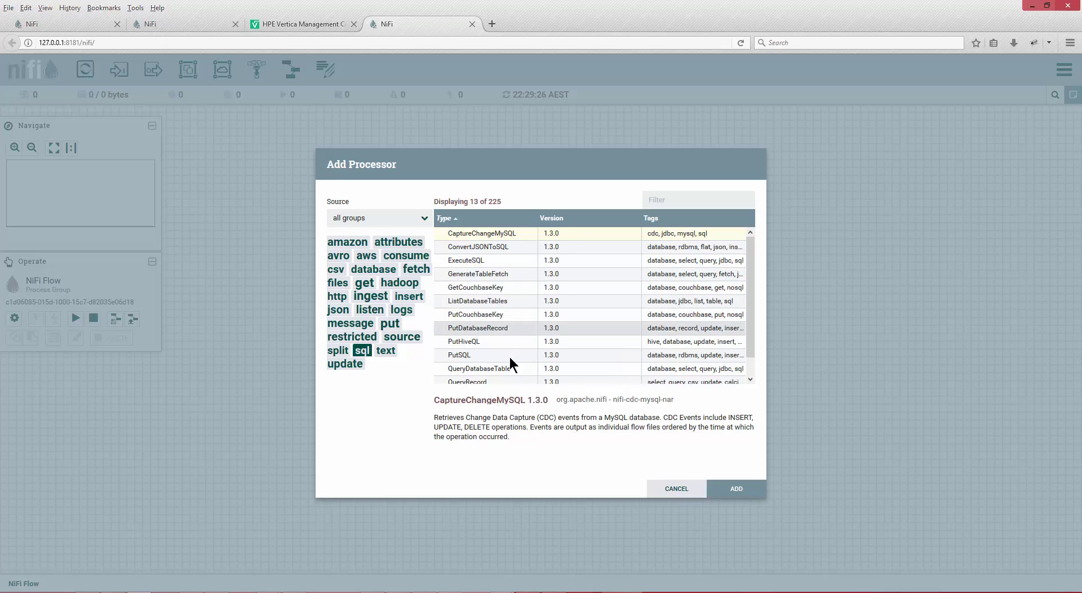
# Try the sql and text tag filters together and separately, leaving the processor list filtered by sql only
pyautogui.click(389, 359)
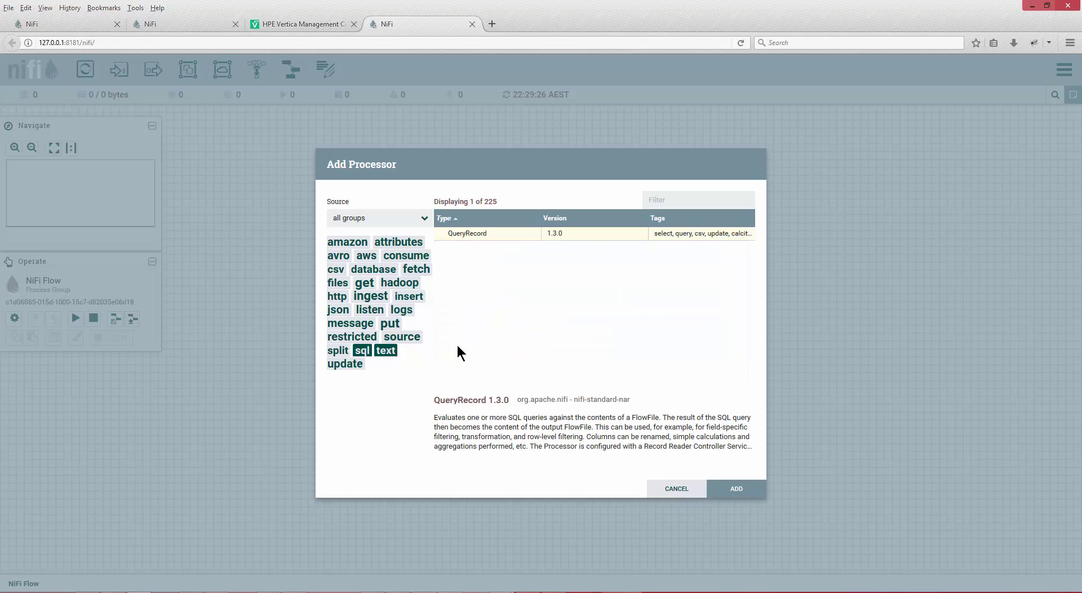
pyautogui.click(363, 351)
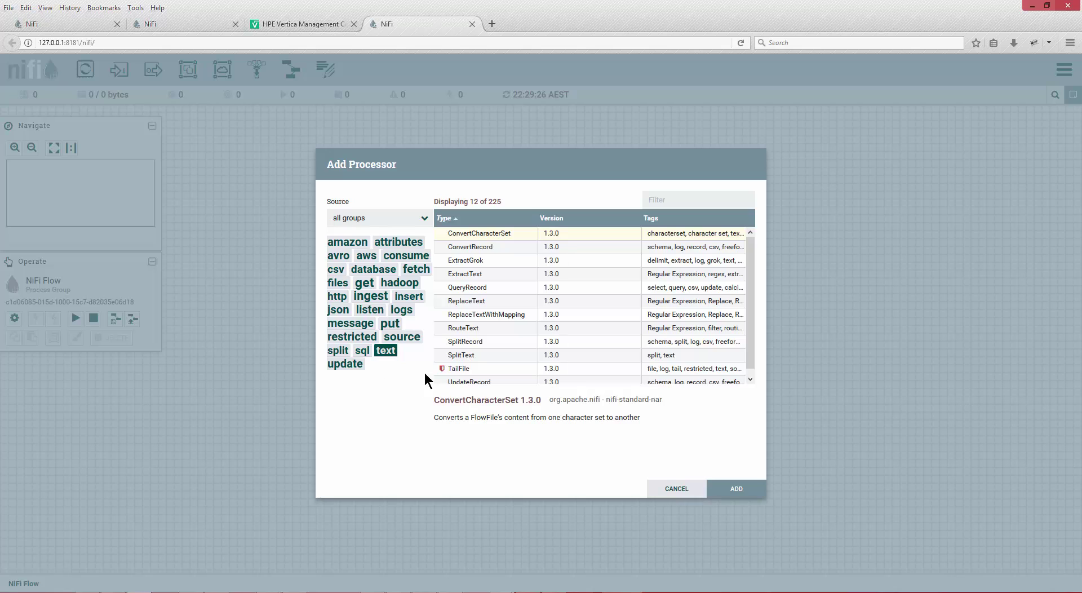
pyautogui.click(364, 351)
pyautogui.click(385, 351)
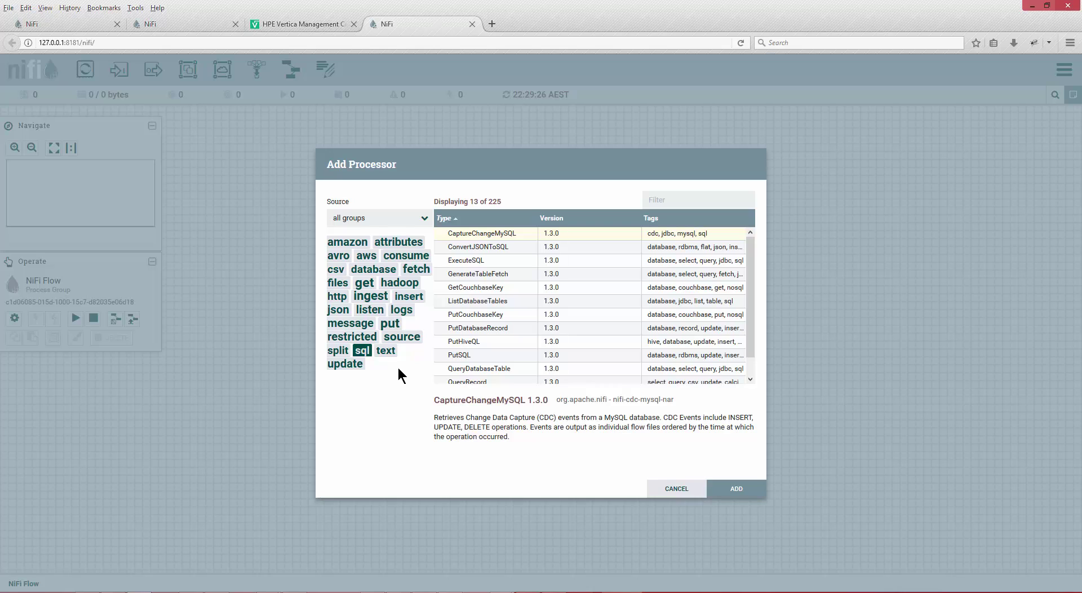
# Read the descriptions of the PutSQL, ExecuteSQL, ListDatabaseTables and QueryRecord processors in the filtered list
pyautogui.click(461, 357)
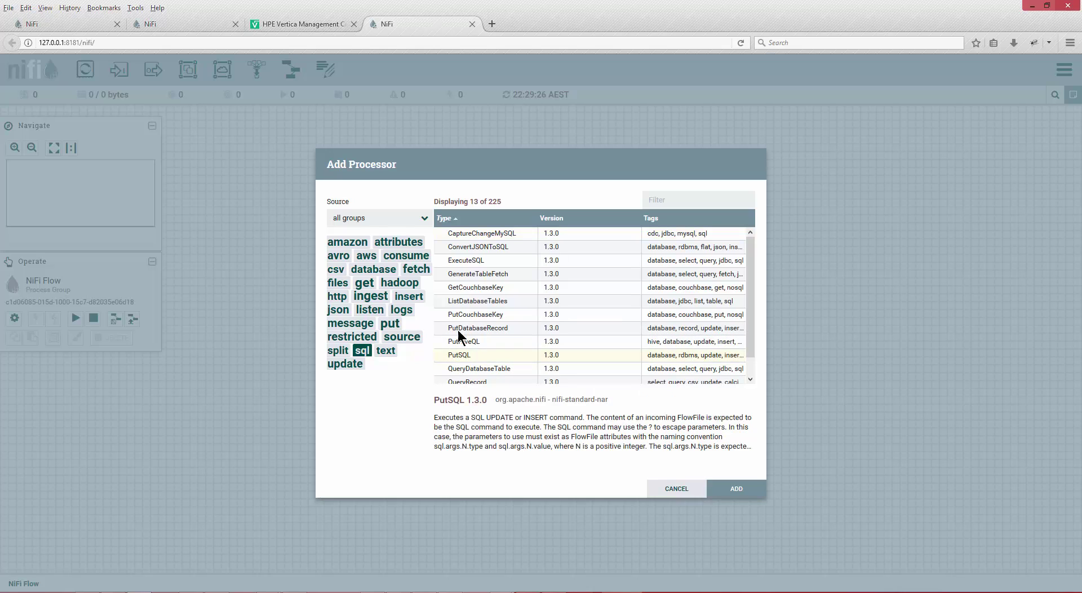
pyautogui.click(464, 261)
pyautogui.click(478, 300)
pyautogui.scroll(-2, 495, 311)
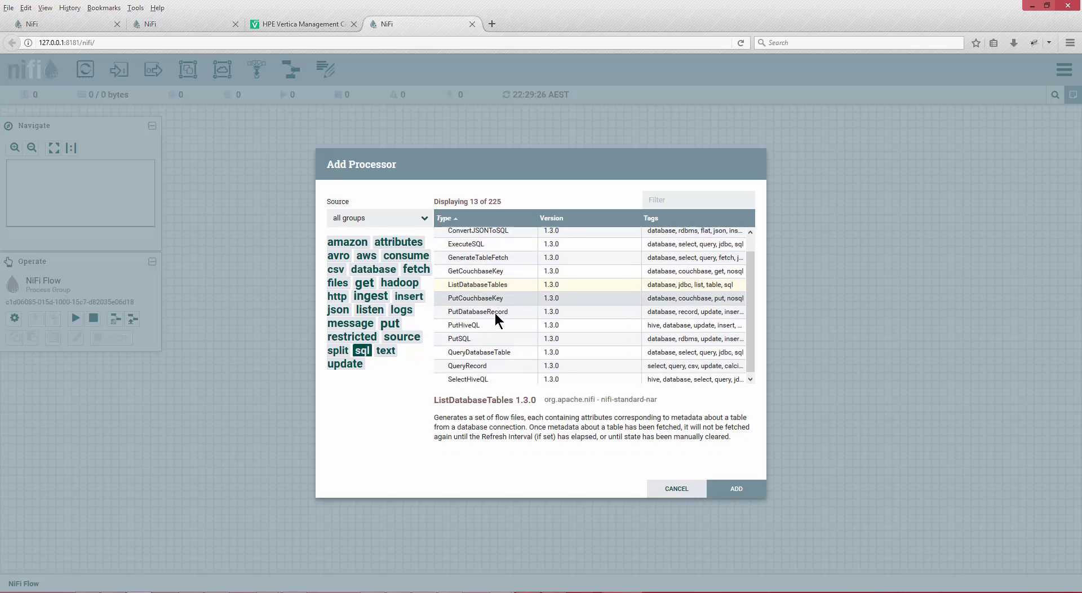
pyautogui.click(473, 361)
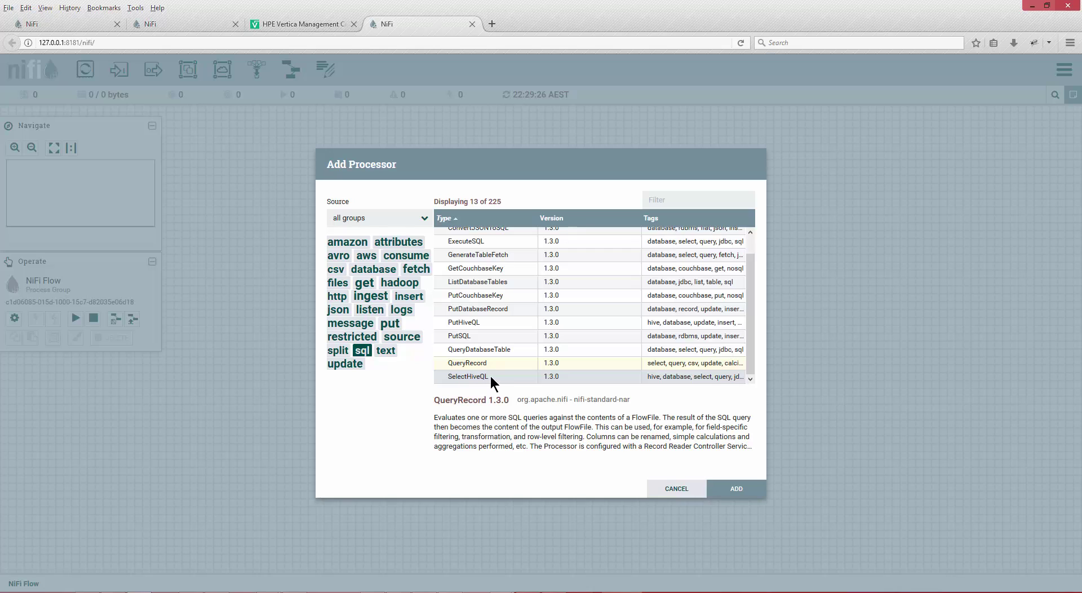
pyautogui.scroll(2, 488, 362)
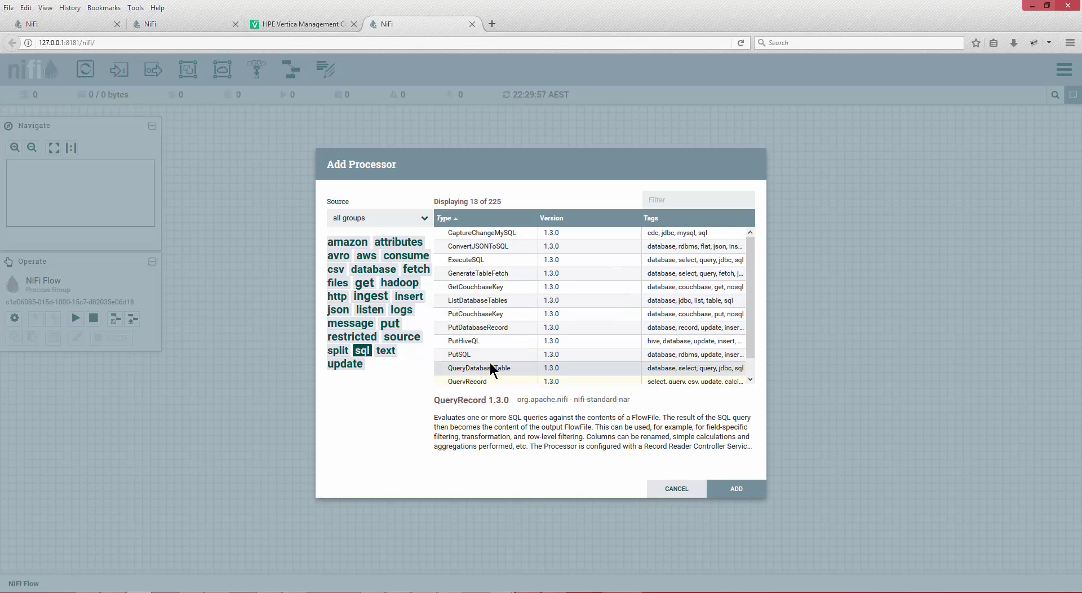
# Select the ExecuteSQL processor, highlight its description and add it to the canvas
pyautogui.click(462, 262)
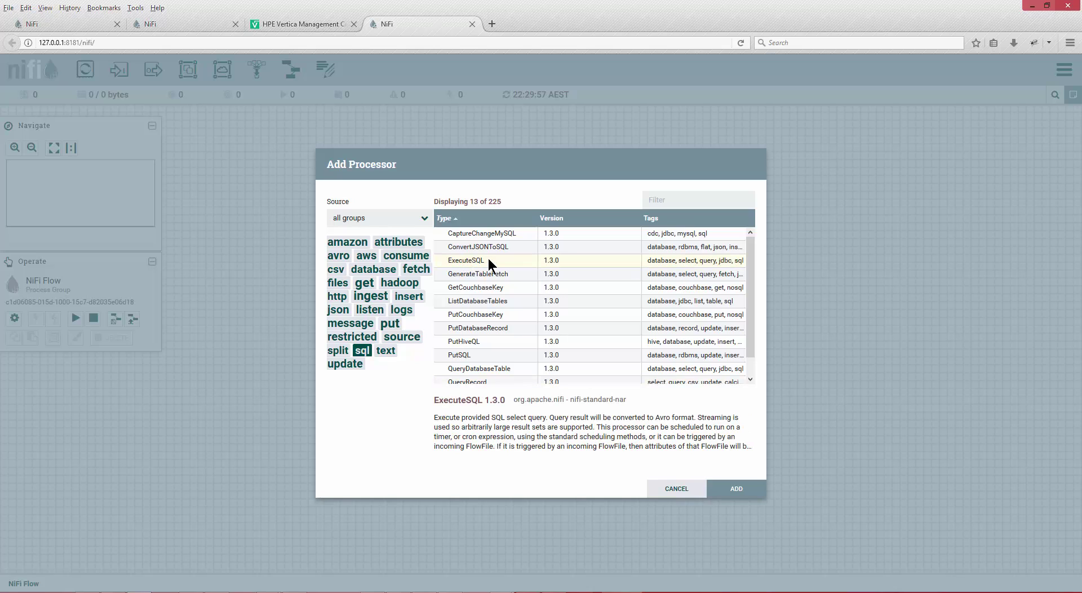
pyautogui.moveTo(434, 417); pyautogui.dragTo(717, 438)
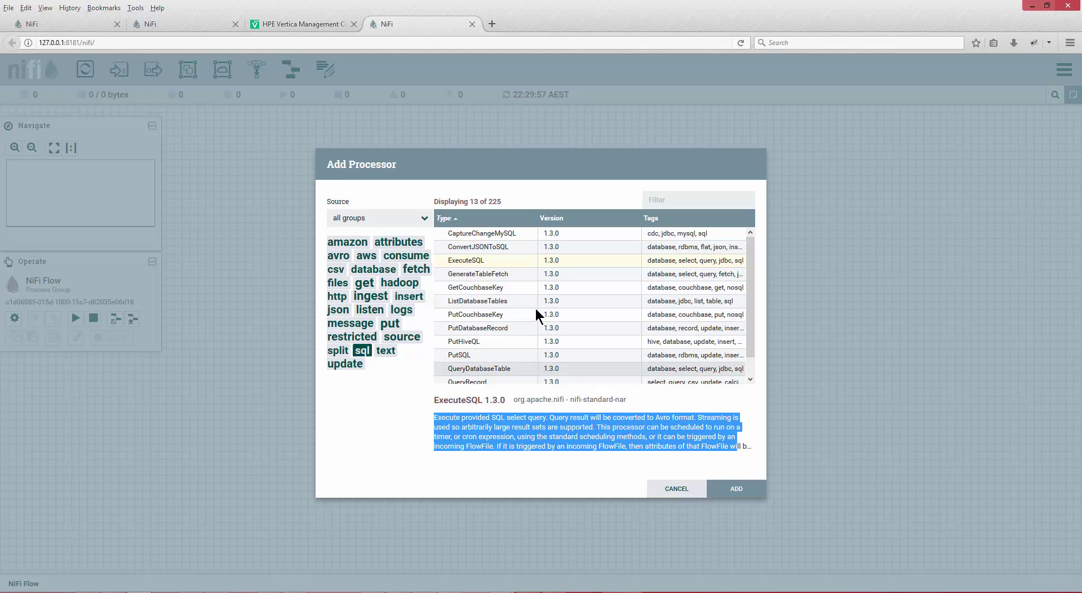
pyautogui.doubleClick(471, 260)
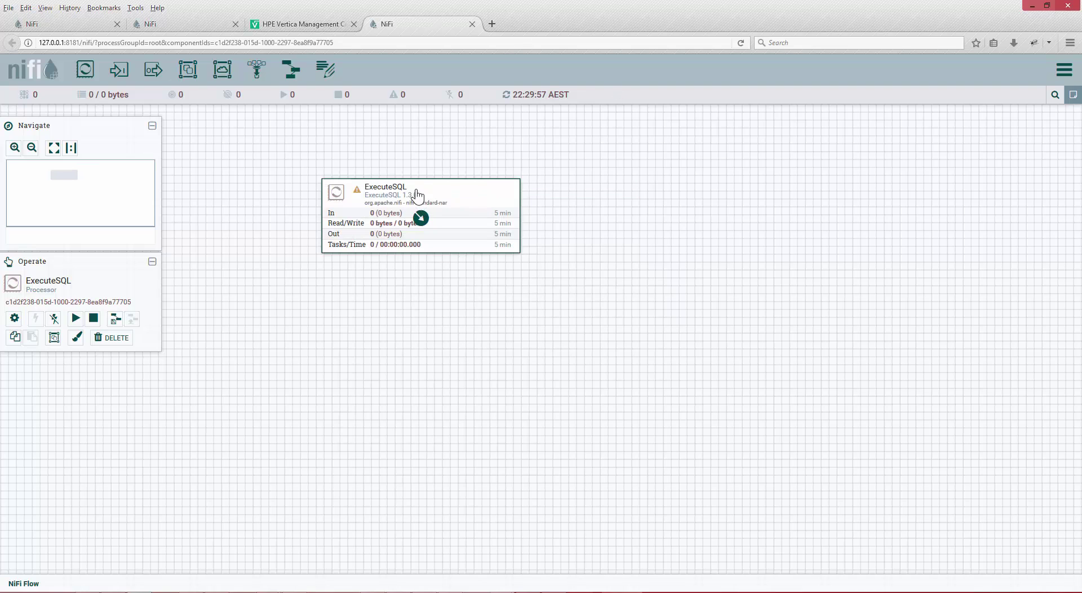
# Disable the ExecuteSQL processor and refresh the canvas
pyautogui.rightClick(420, 188)
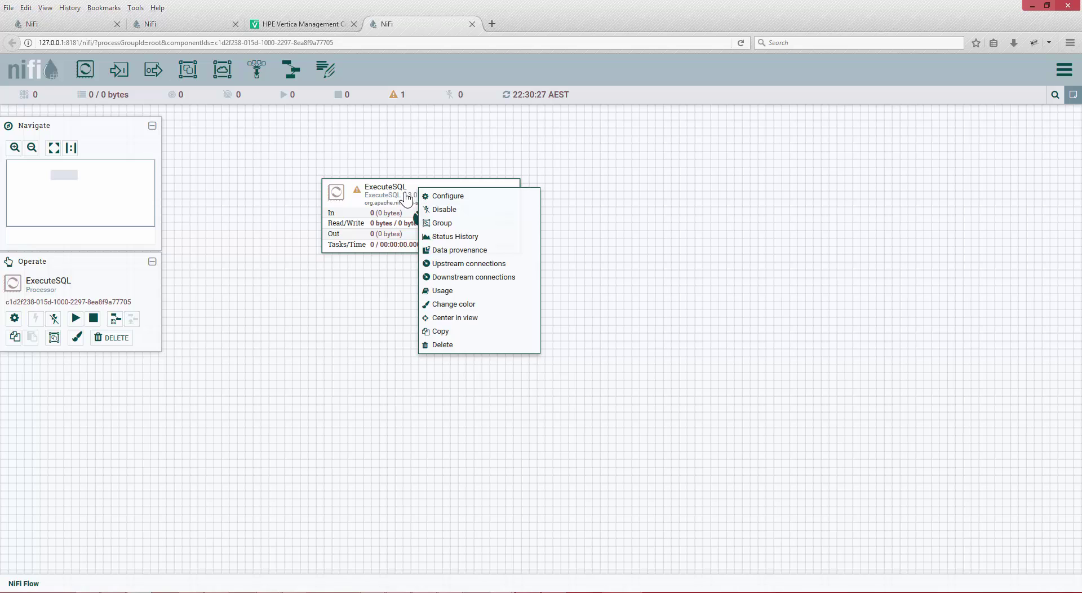
pyautogui.rightClick(379, 191)
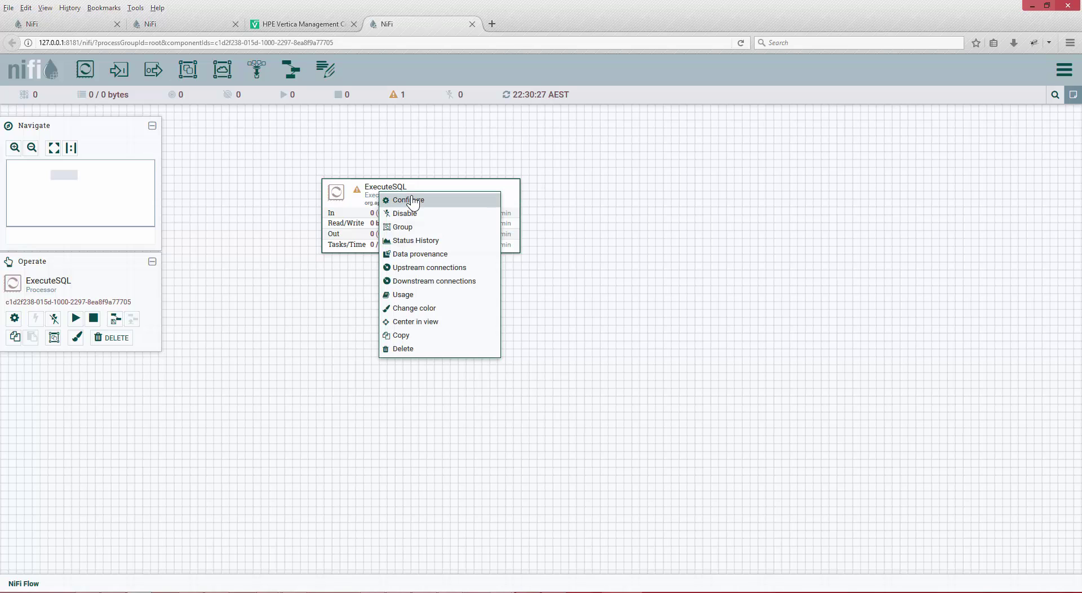
pyautogui.click(411, 214)
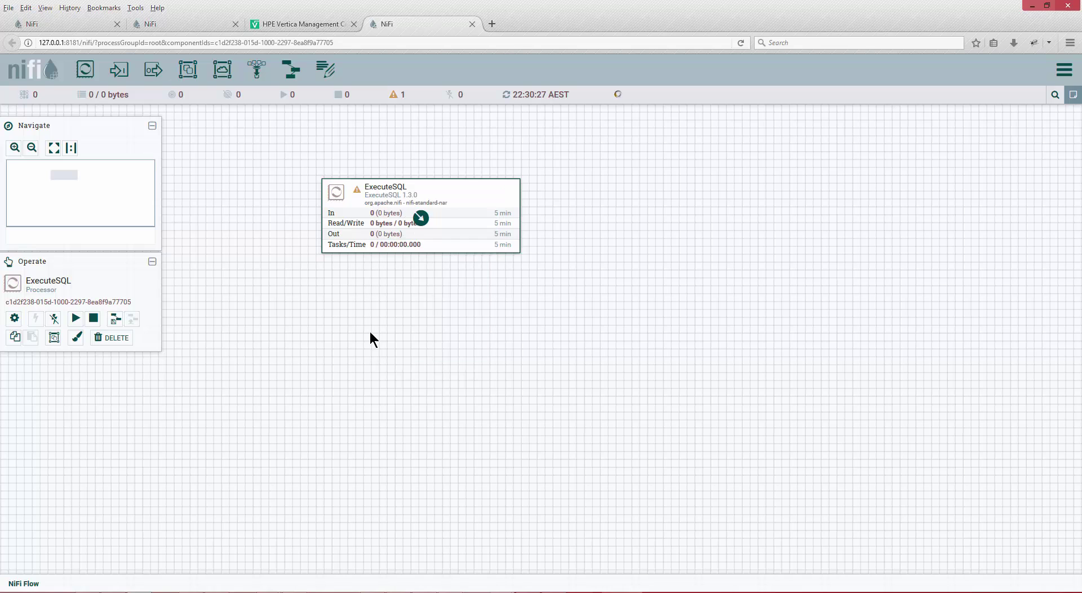
pyautogui.rightClick(339, 313)
pyautogui.click(356, 320)
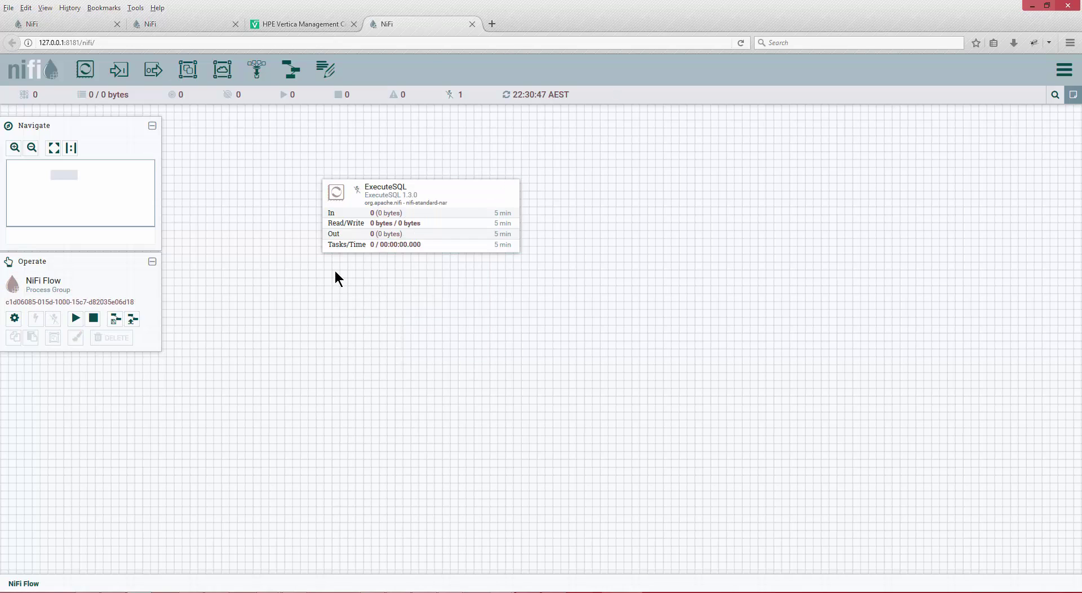
# Try to start the NiFi Flow components while the ExecuteSQL processor is disabled
pyautogui.rightClick(335, 271)
pyautogui.click(362, 309)
pyautogui.rightClick(379, 192)
pyautogui.rightClick(395, 149)
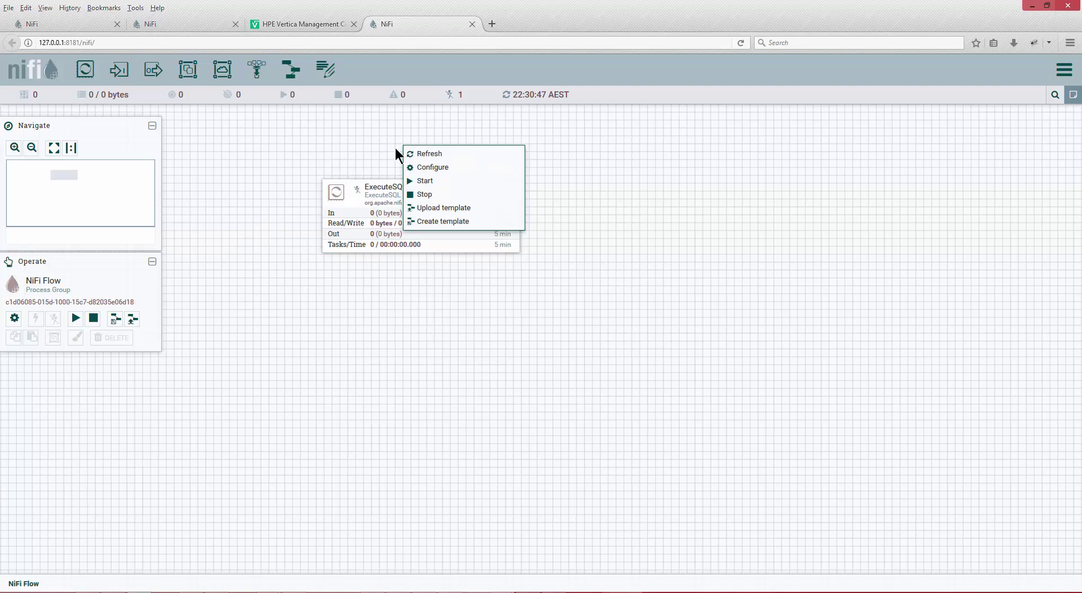
pyautogui.click(428, 181)
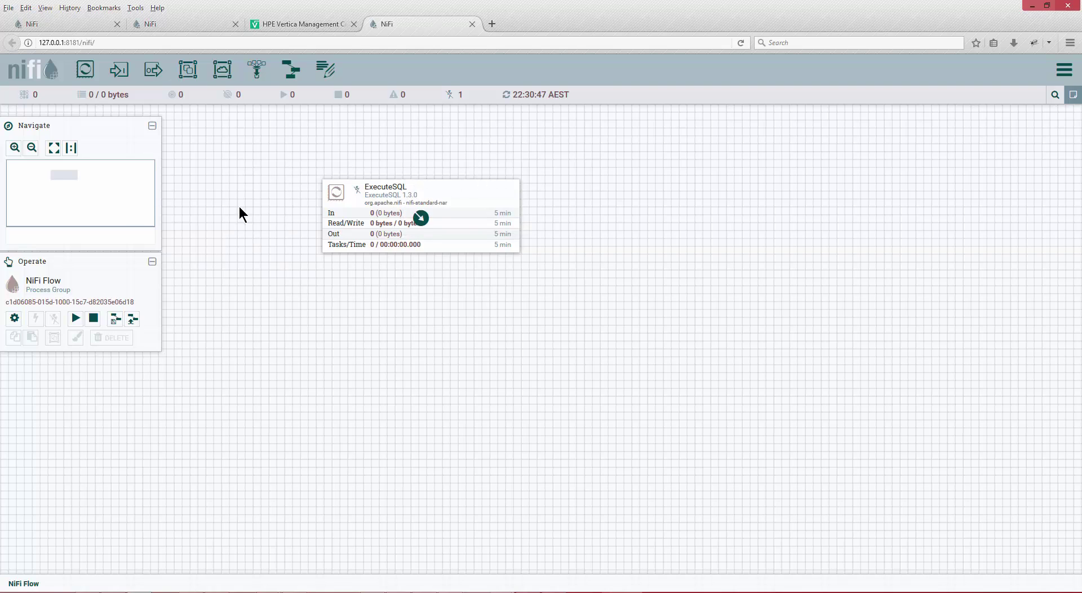
# Enable the ExecuteSQL processor again and refresh the canvas
pyautogui.rightClick(390, 192)
pyautogui.click(412, 213)
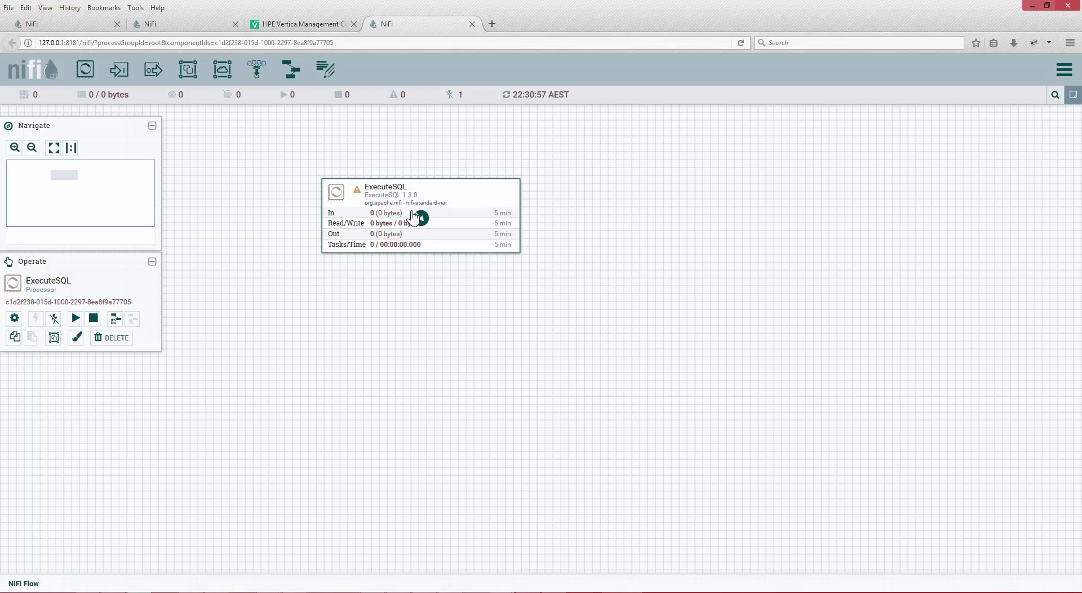
pyautogui.rightClick(401, 148)
pyautogui.click(423, 158)
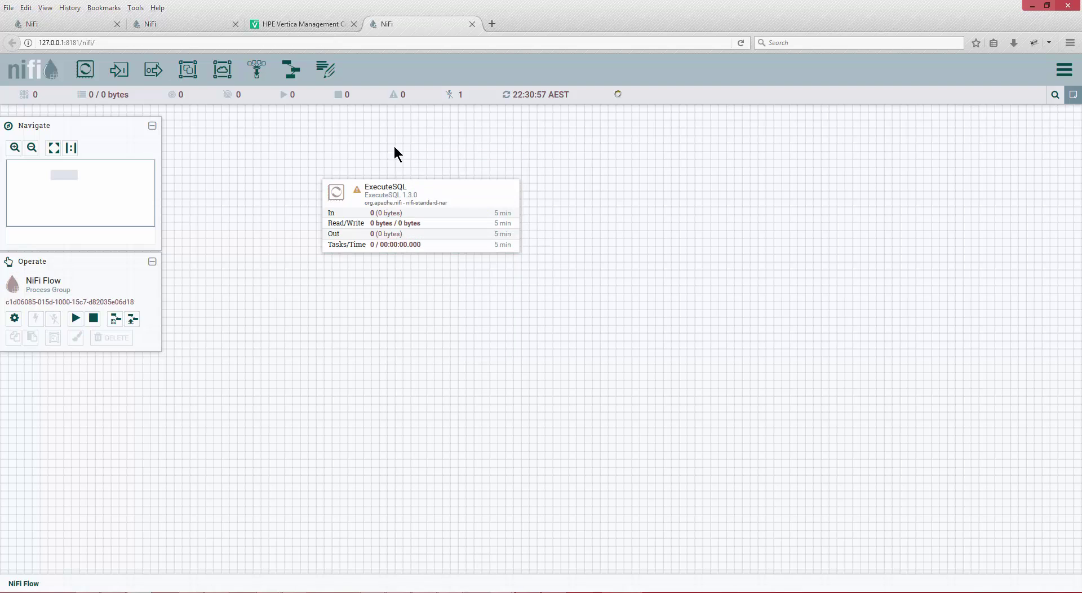
# Refresh the flow status once more and inspect the warning indicator on the ExecuteSQL processor
pyautogui.rightClick(394, 145)
pyautogui.click(398, 181)
pyautogui.rightClick(402, 299)
pyautogui.click(423, 310)
pyautogui.moveTo(358, 197)
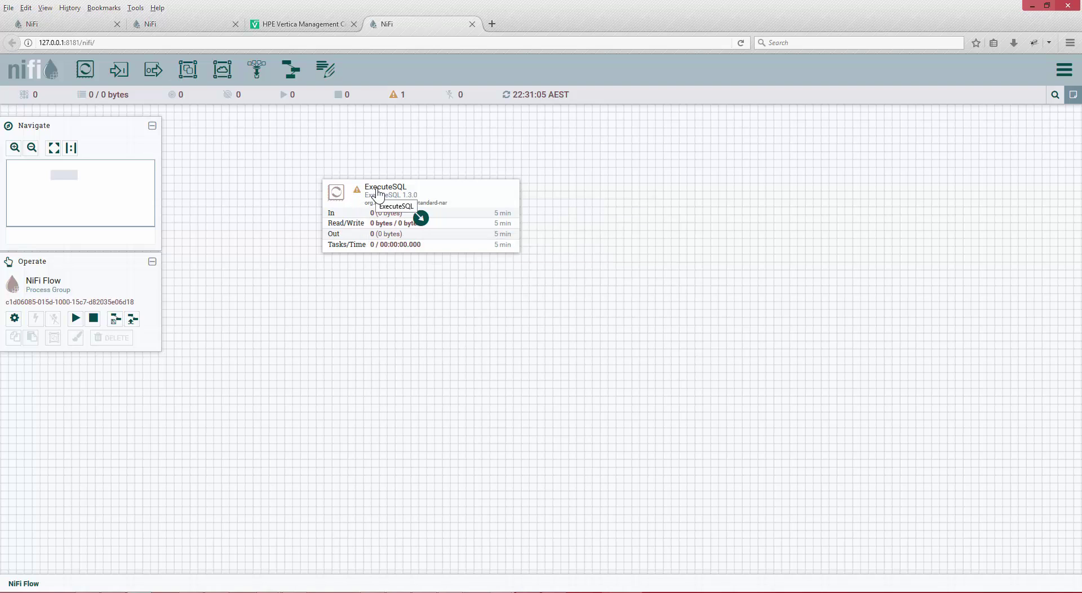
# Try to stop all components in the NiFi Flow
pyautogui.rightClick(377, 193)
pyautogui.rightClick(284, 308)
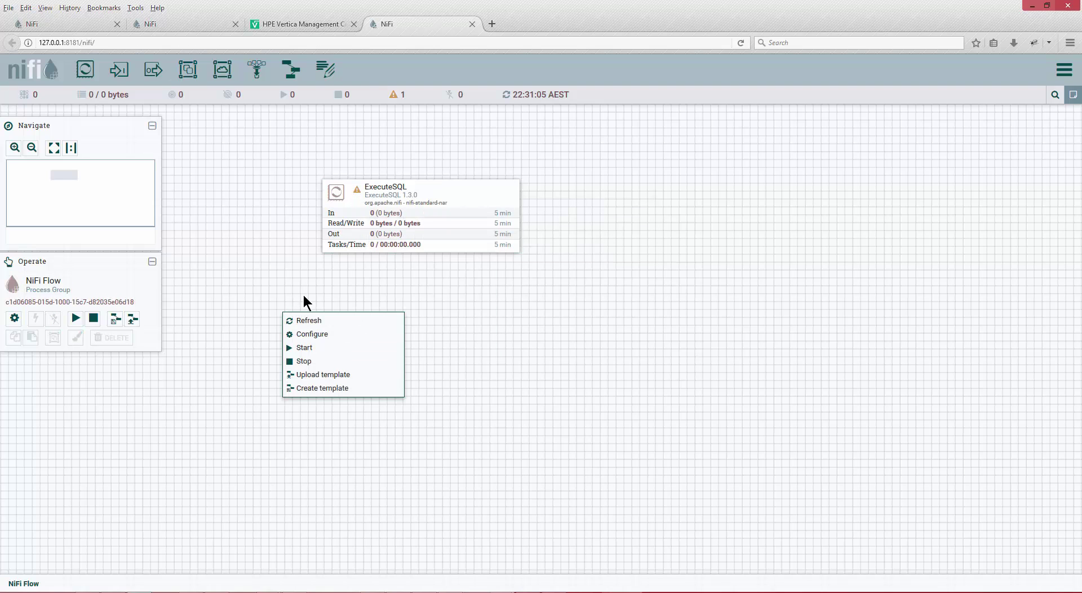
pyautogui.click(314, 362)
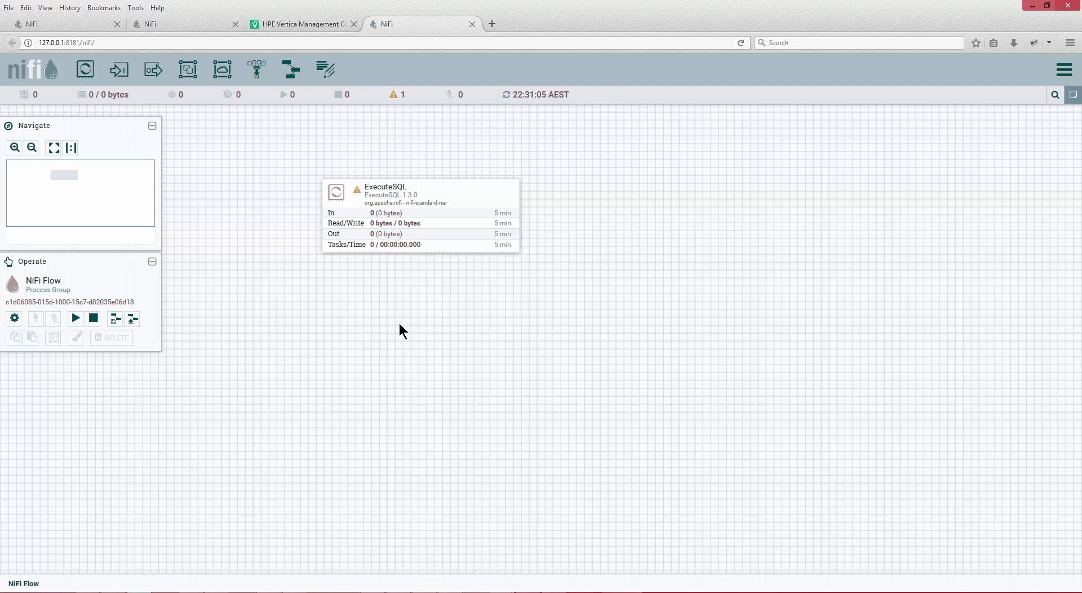
# Change the ExecuteSQL processor's color to bright green and apply it
pyautogui.rightClick(397, 190)
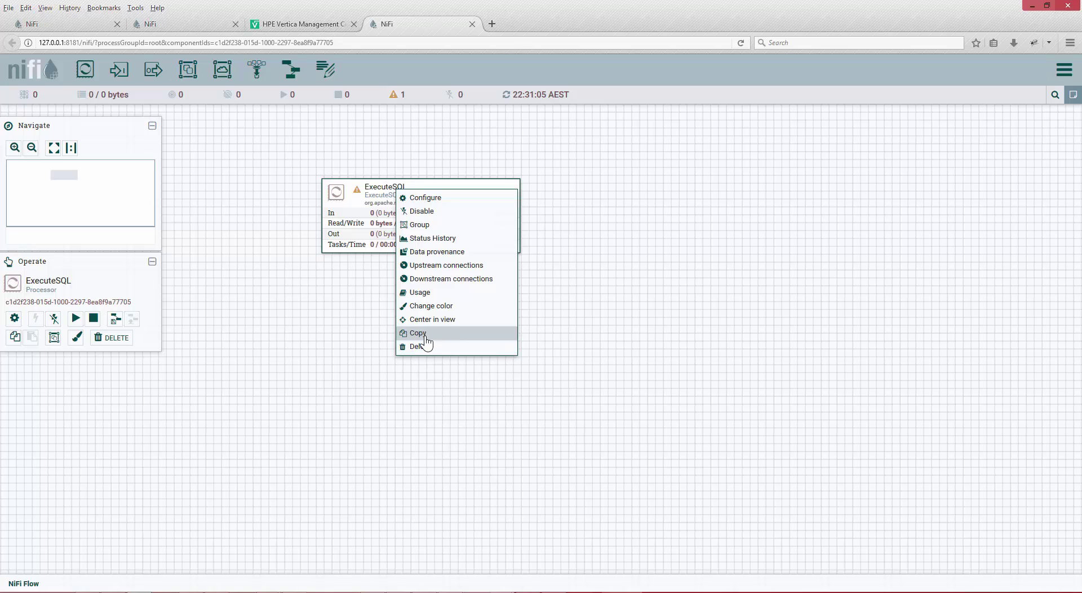
pyautogui.click(431, 308)
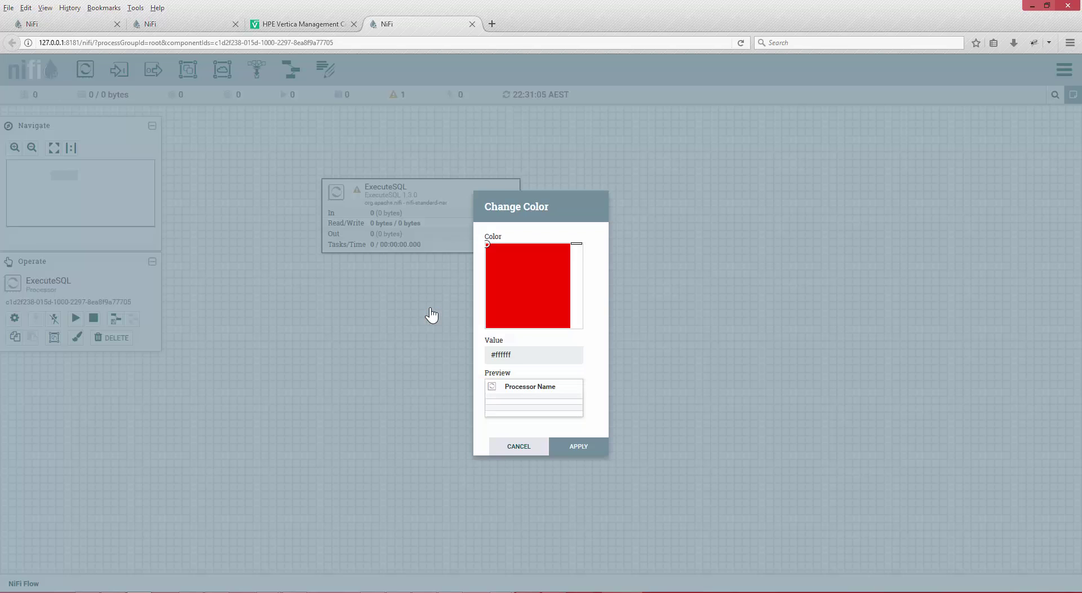
pyautogui.click(567, 262)
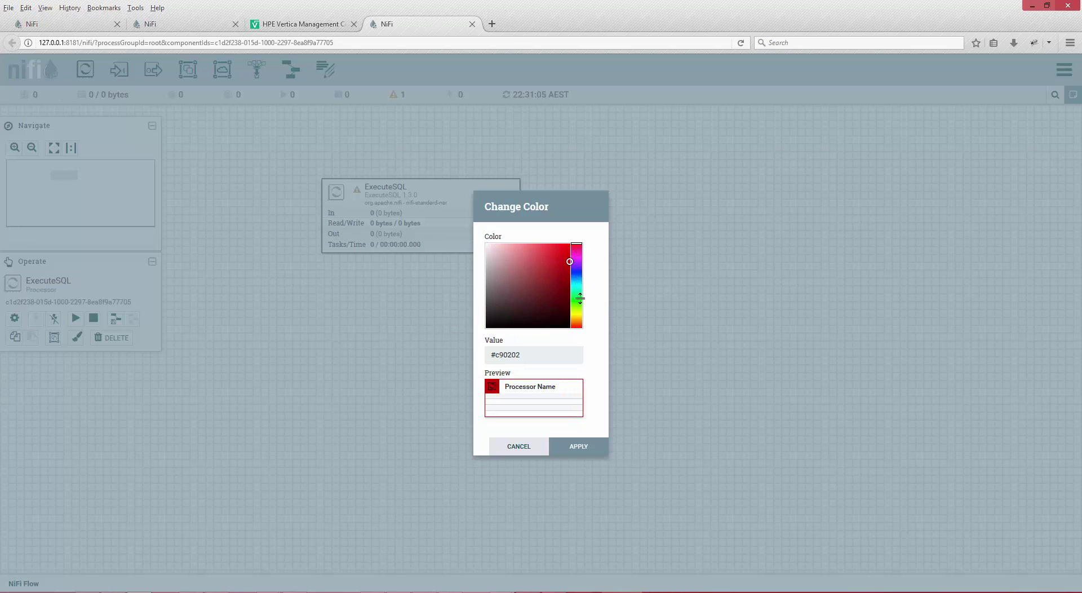
pyautogui.click(576, 299)
pyautogui.click(578, 446)
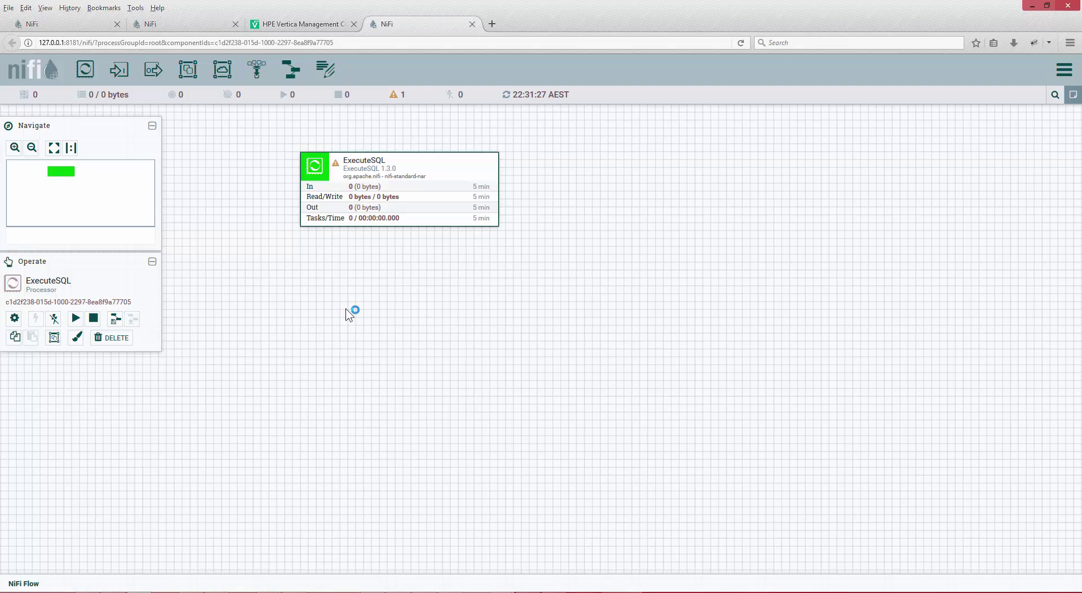
# Review the ExecuteSQL usage documentation, including its description, properties and relationships, and return to the canvas
pyautogui.rightClick(340, 162)
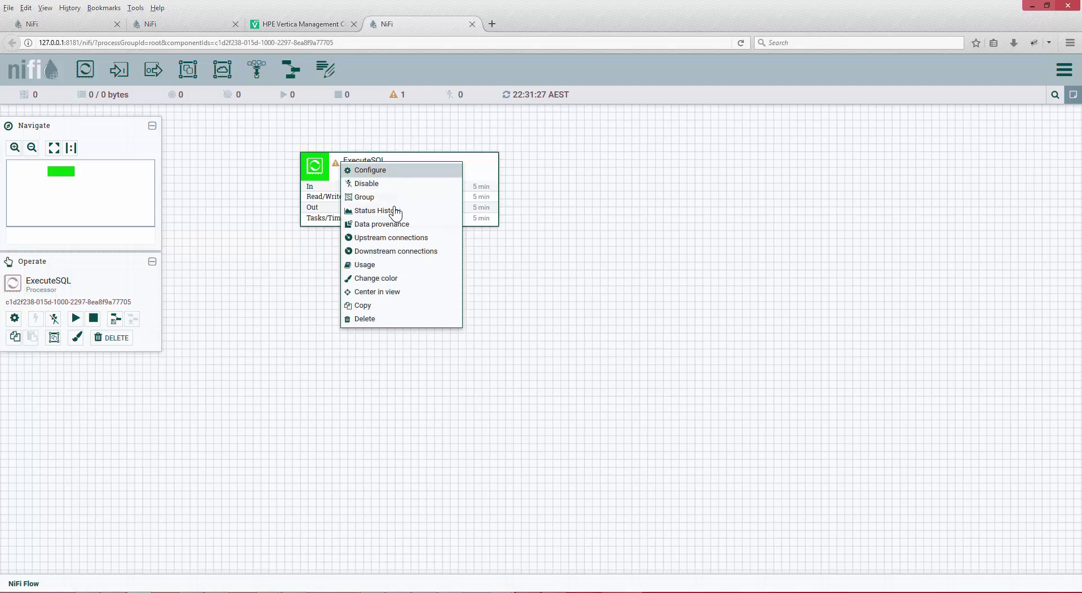
pyautogui.click(372, 273)
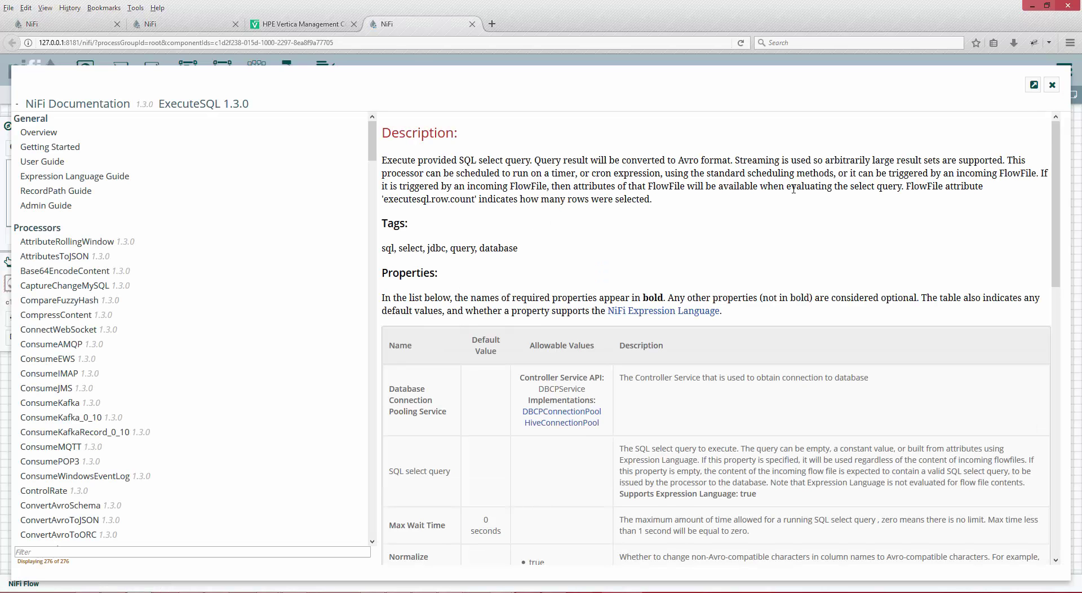
pyautogui.scroll(-4, 793, 188)
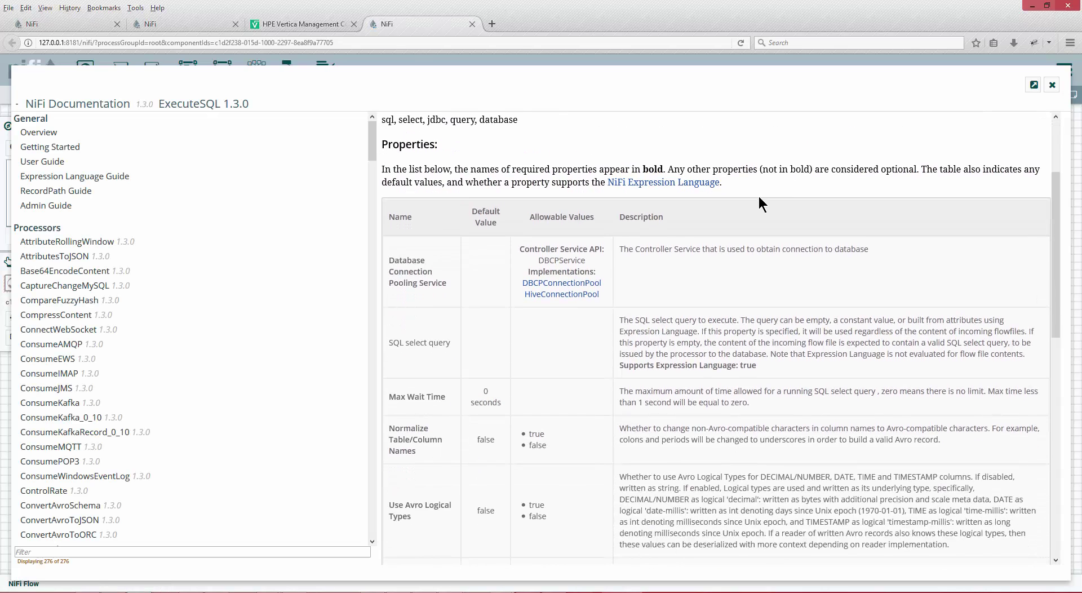
pyautogui.scroll(-4, 811, 214)
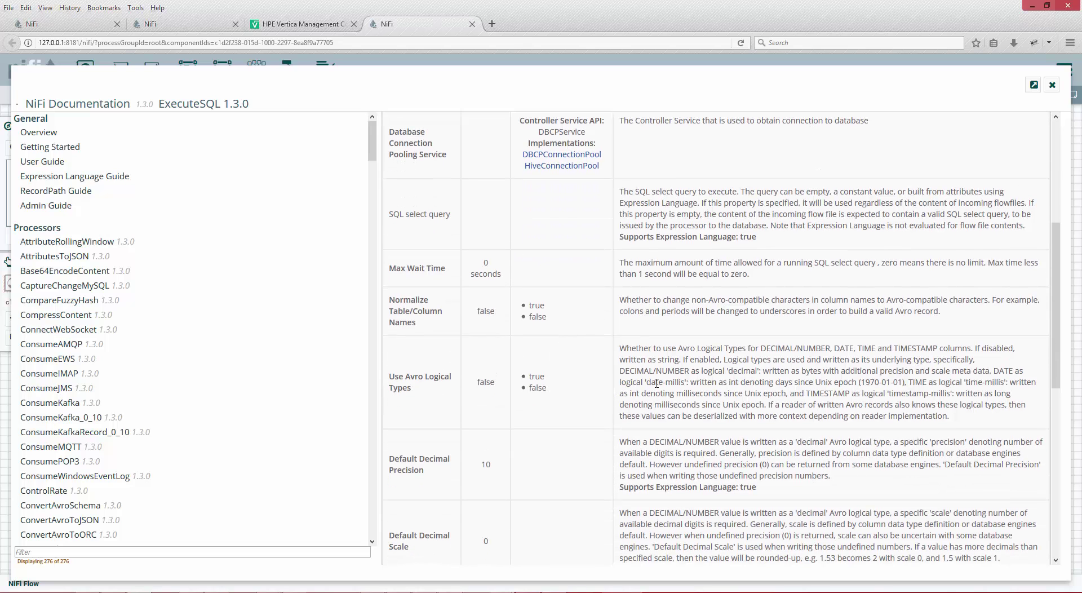
pyautogui.scroll(6, 671, 381)
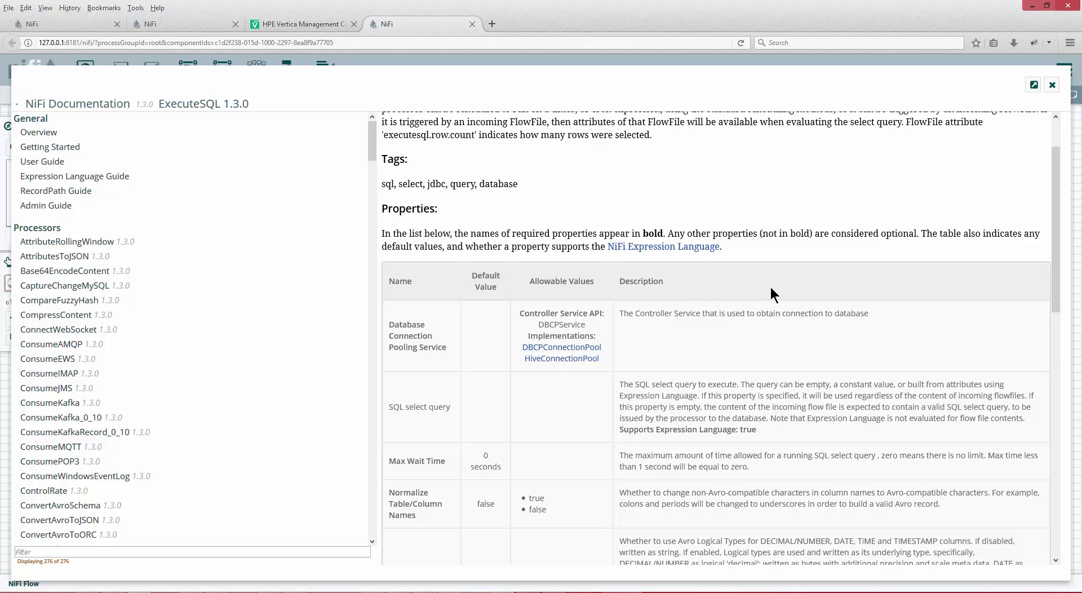
pyautogui.scroll(-7, 783, 335)
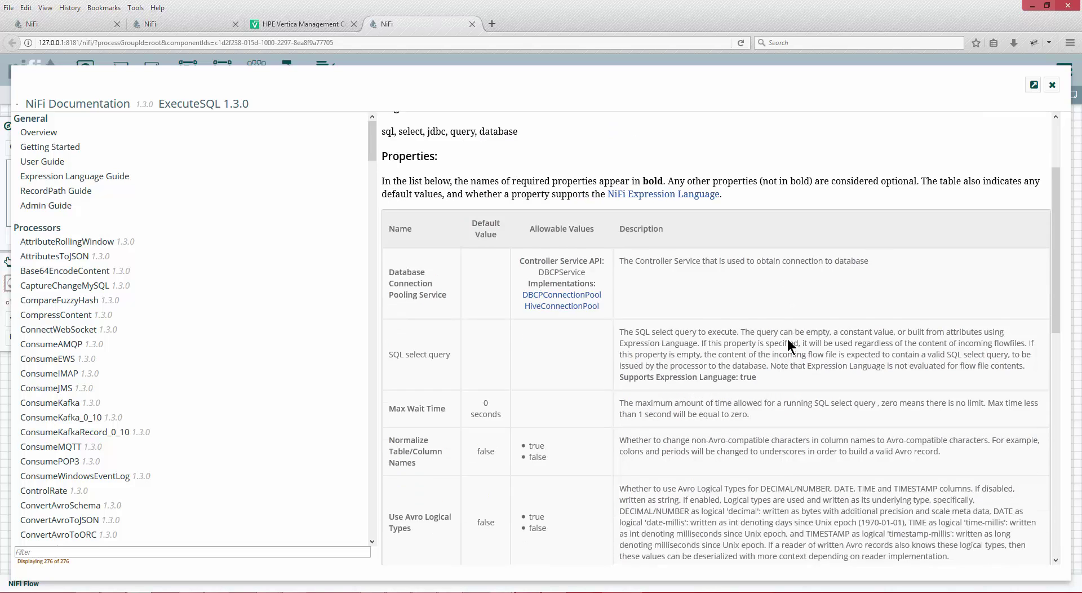
pyautogui.scroll(-10, 788, 331)
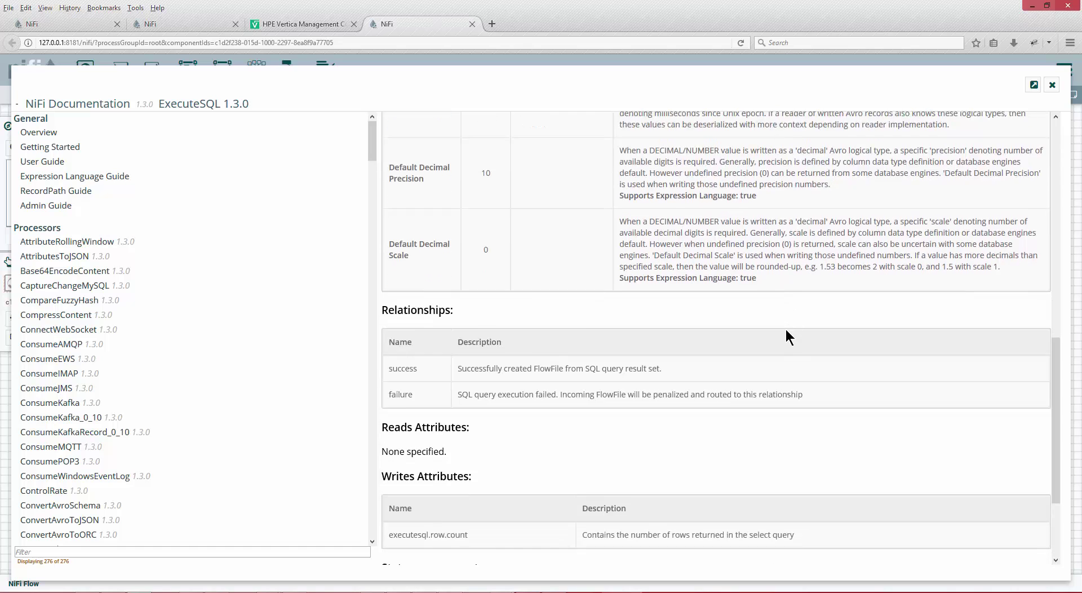
pyautogui.scroll(15, 787, 336)
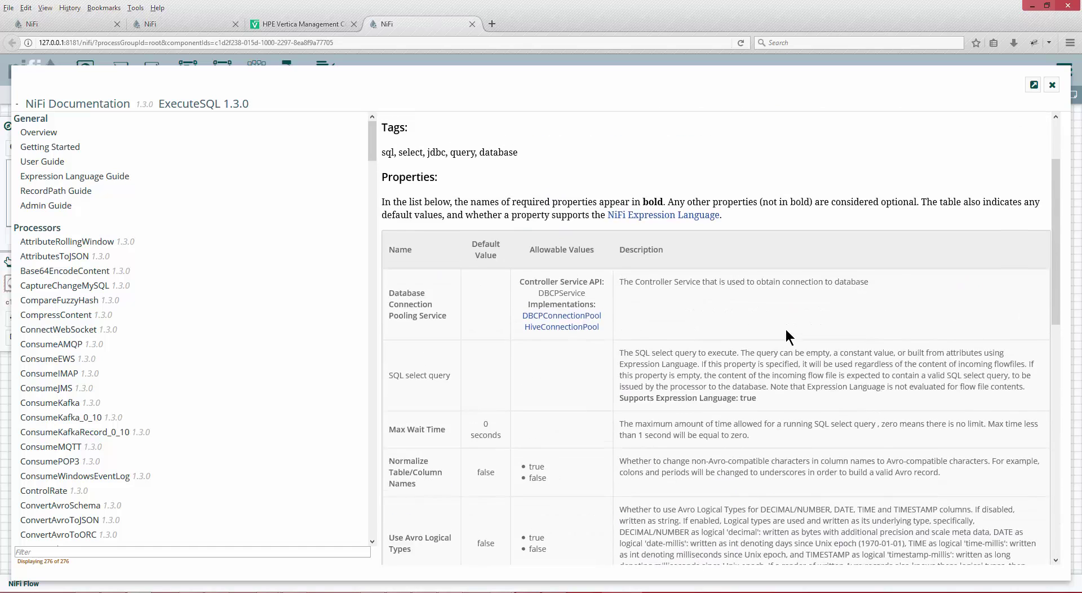
pyautogui.click(1052, 85)
pyautogui.click(386, 227)
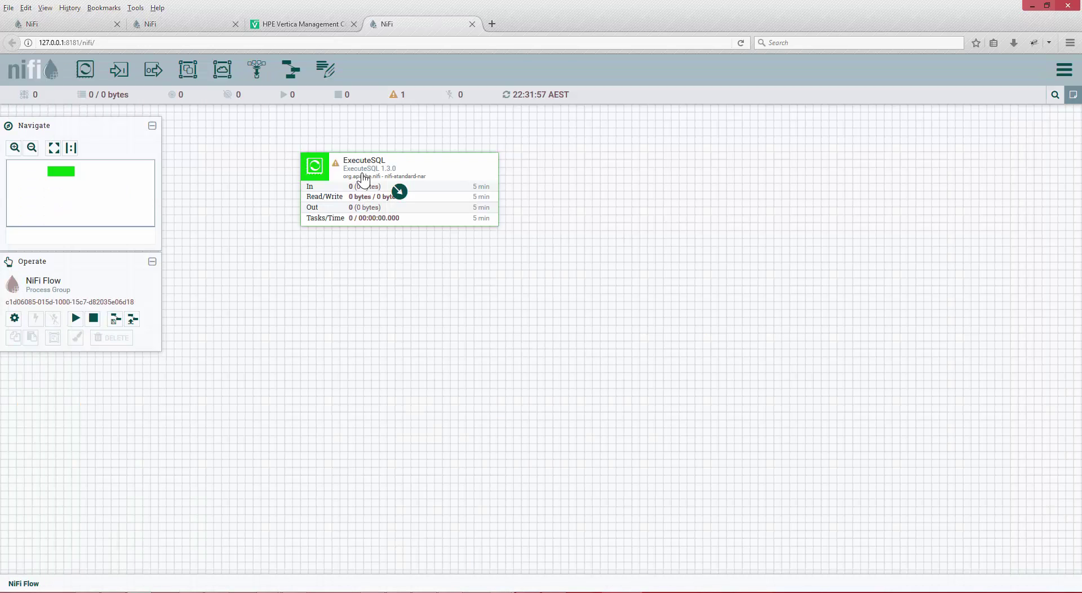
# Delete the green ExecuteSQL processor from the canvas
pyautogui.click(362, 174)
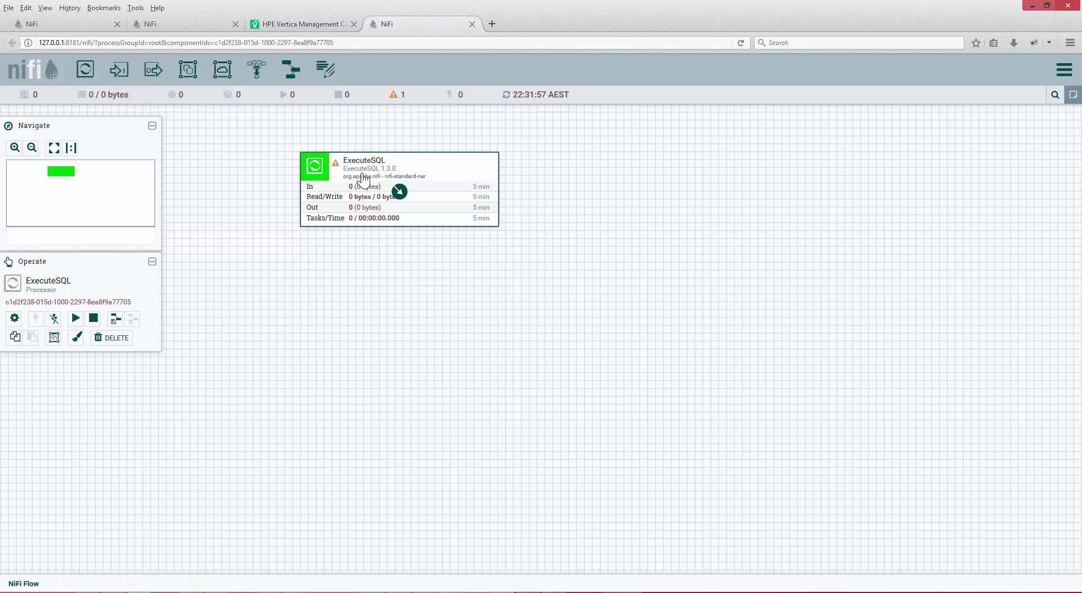
pyautogui.press('Delete')
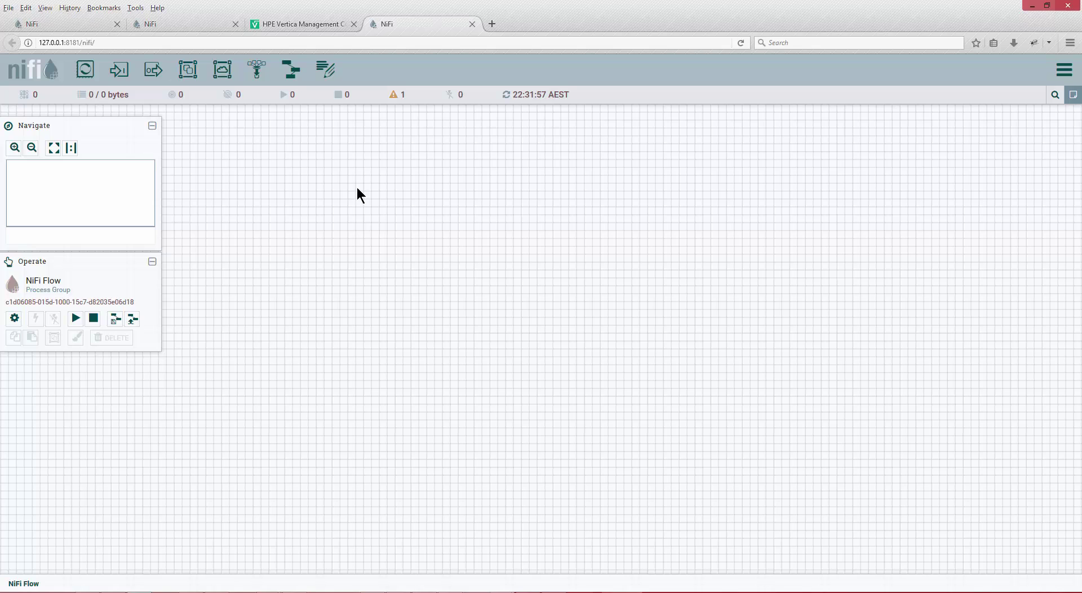
pyautogui.rightClick(357, 185)
pyautogui.click(195, 119)
# Add a process group named "process group" to the NiFi Flow canvas and move it near the canvas's upper-left area
pyautogui.moveTo(218, 117); pyautogui.dragTo(393, 206)
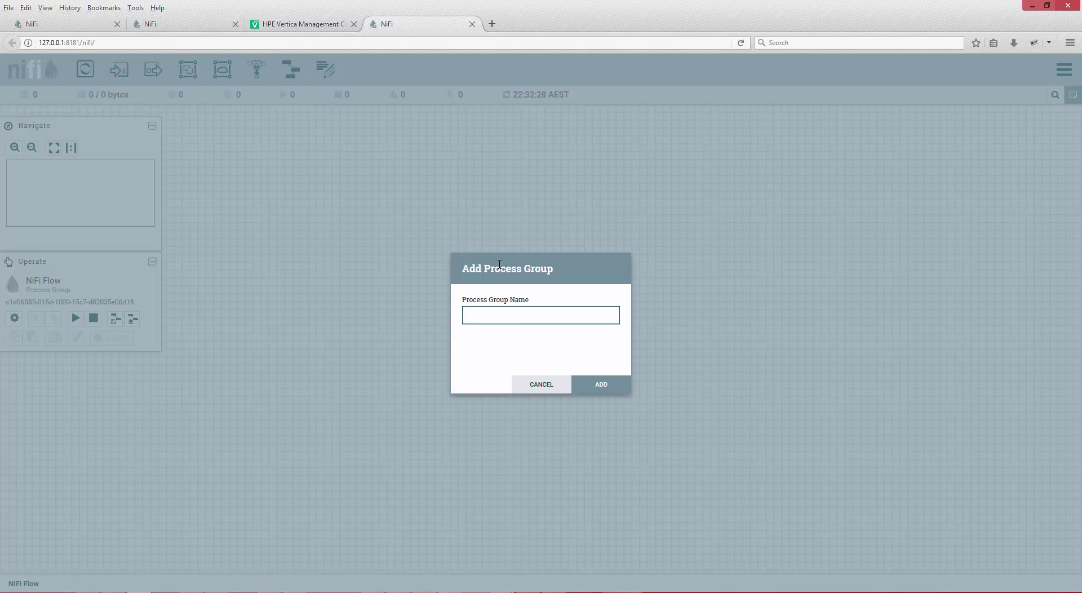
pyautogui.write('process group')
pyautogui.press('Return')
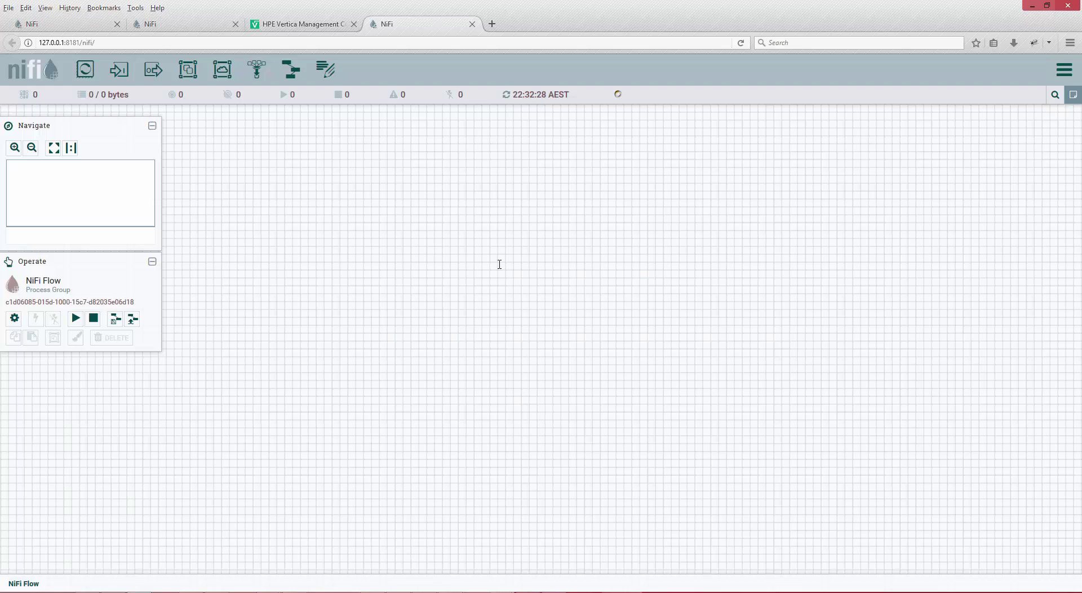
pyautogui.moveTo(454, 214); pyautogui.dragTo(304, 148)
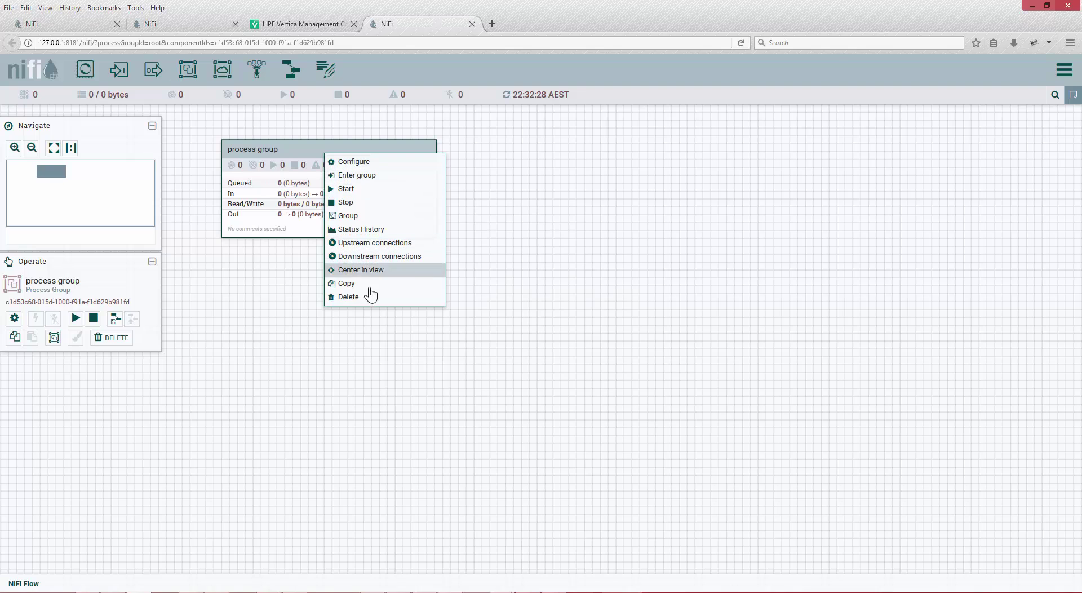
# Configure the process group with the comment "read http api", apply it and return to the canvas
pyautogui.click(289, 158)
pyautogui.rightClick(295, 149)
pyautogui.click(322, 159)
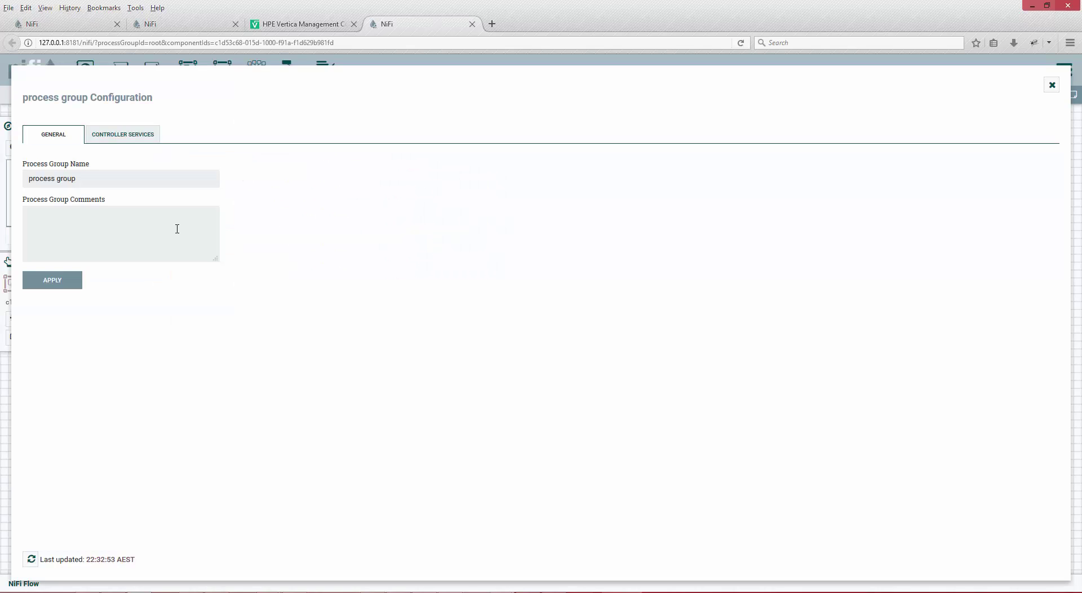
pyautogui.click(163, 230)
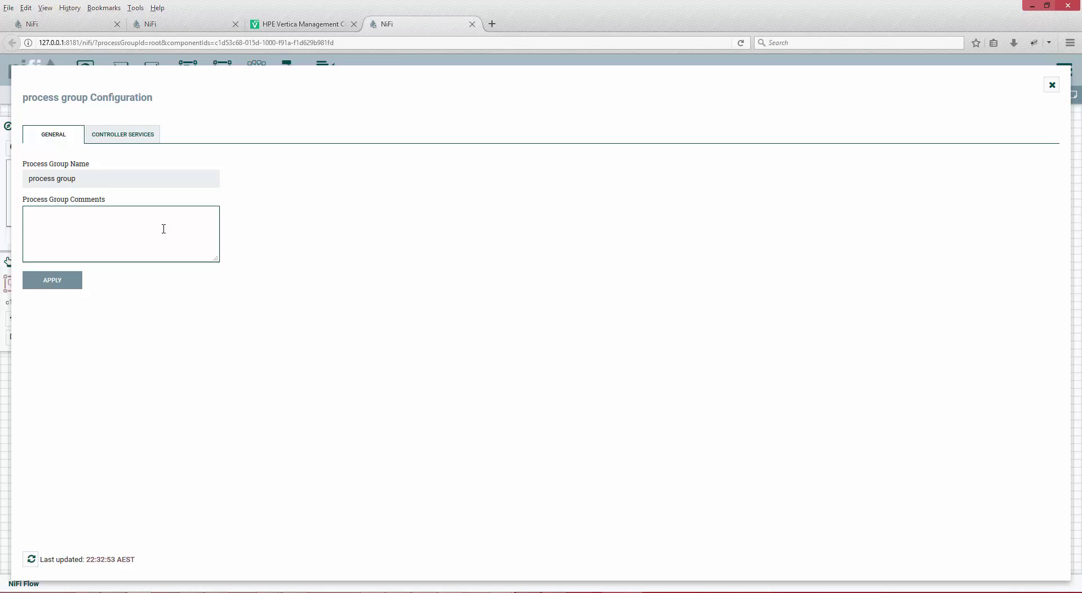
pyautogui.write('read https')
pyautogui.press('BackSpace')
pyautogui.write('api')
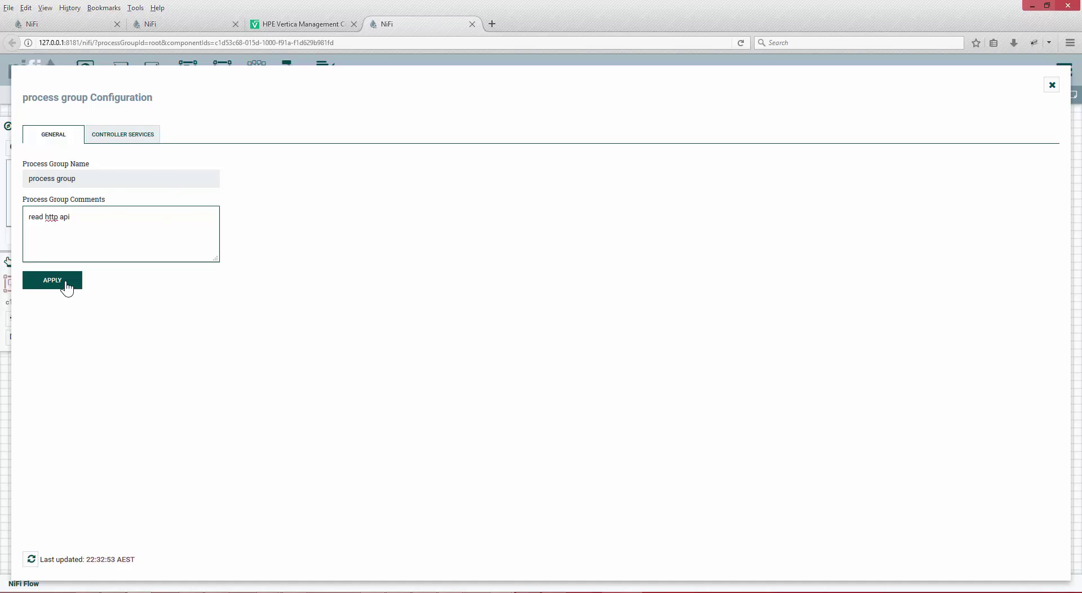
pyautogui.click(66, 286)
pyautogui.click(603, 388)
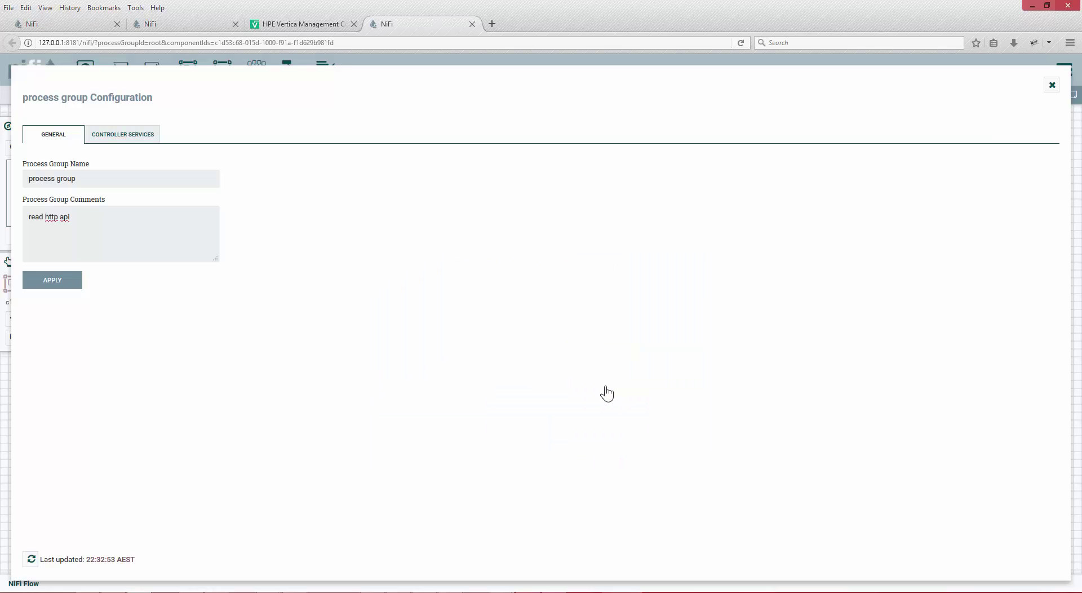
pyautogui.click(1052, 84)
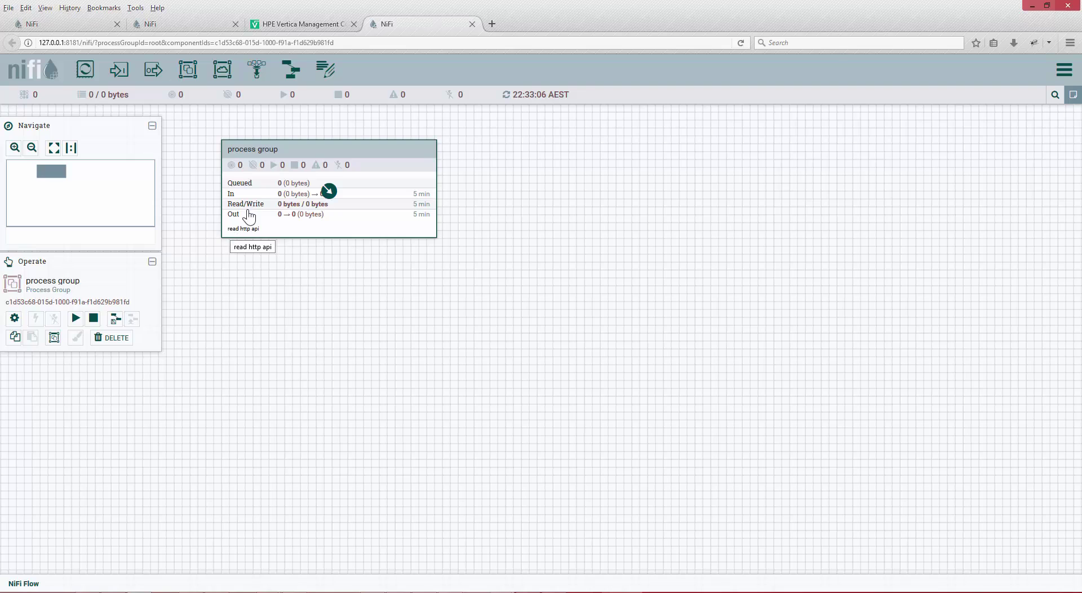
# Look inside the process group and leave it to return to the parent NiFi Flow
pyautogui.doubleClick(341, 158)
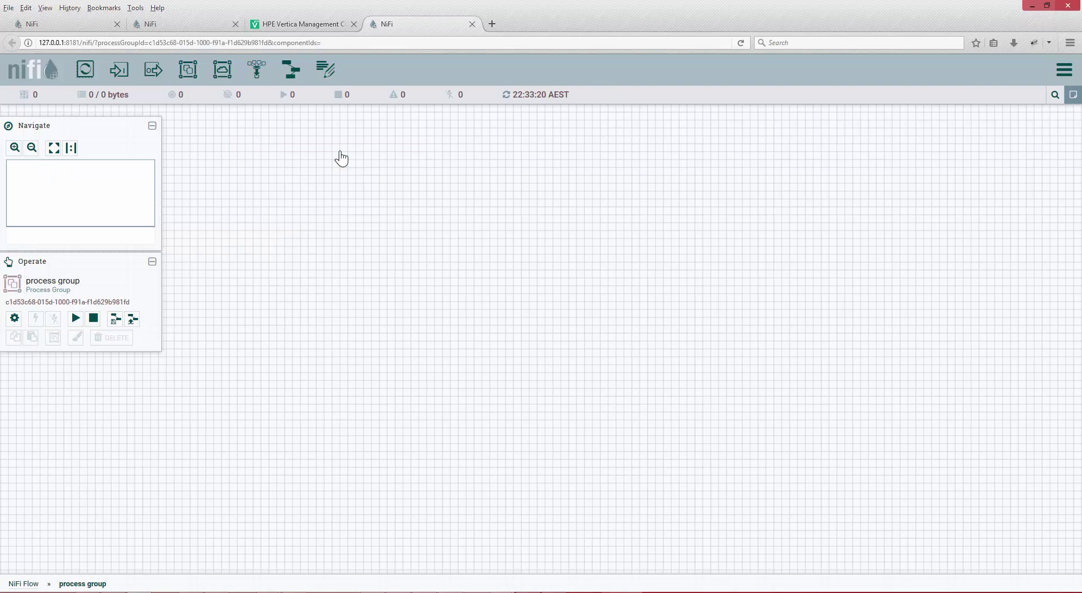
pyautogui.rightClick(361, 212)
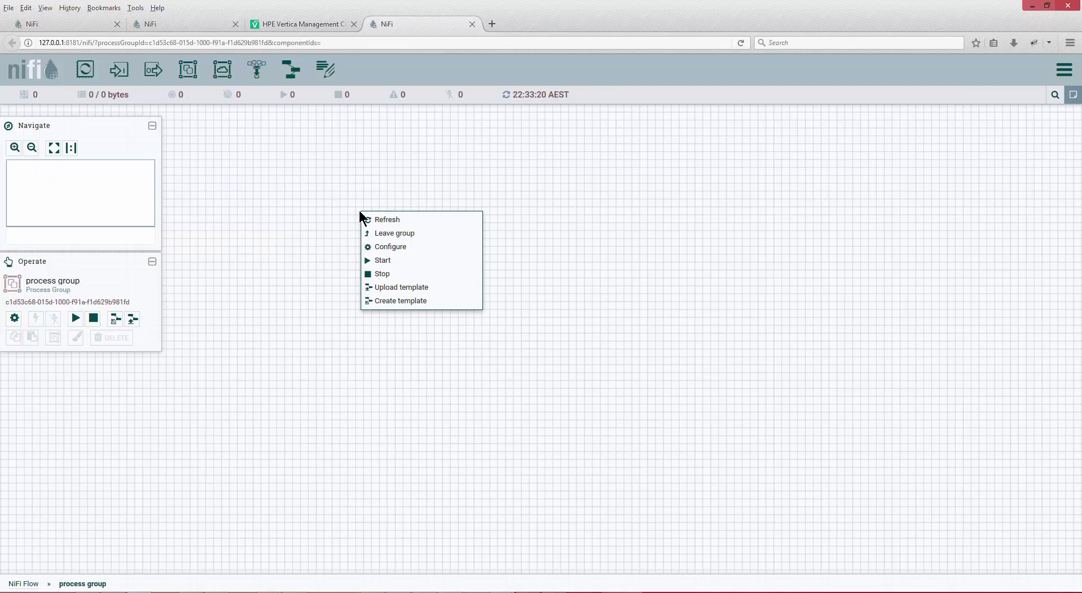
pyautogui.rightClick(300, 193)
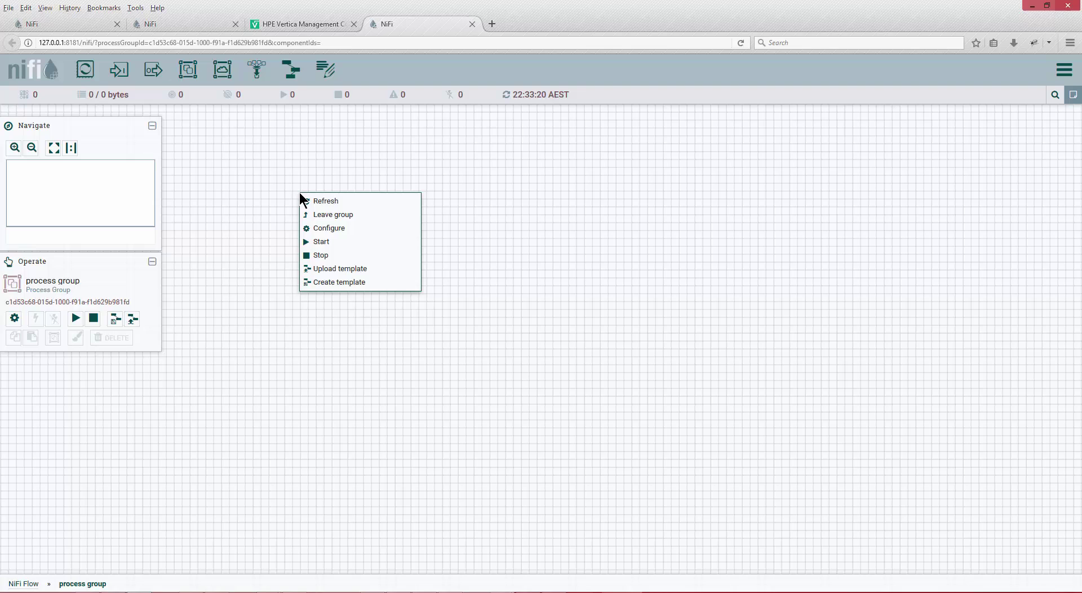
pyautogui.click(325, 219)
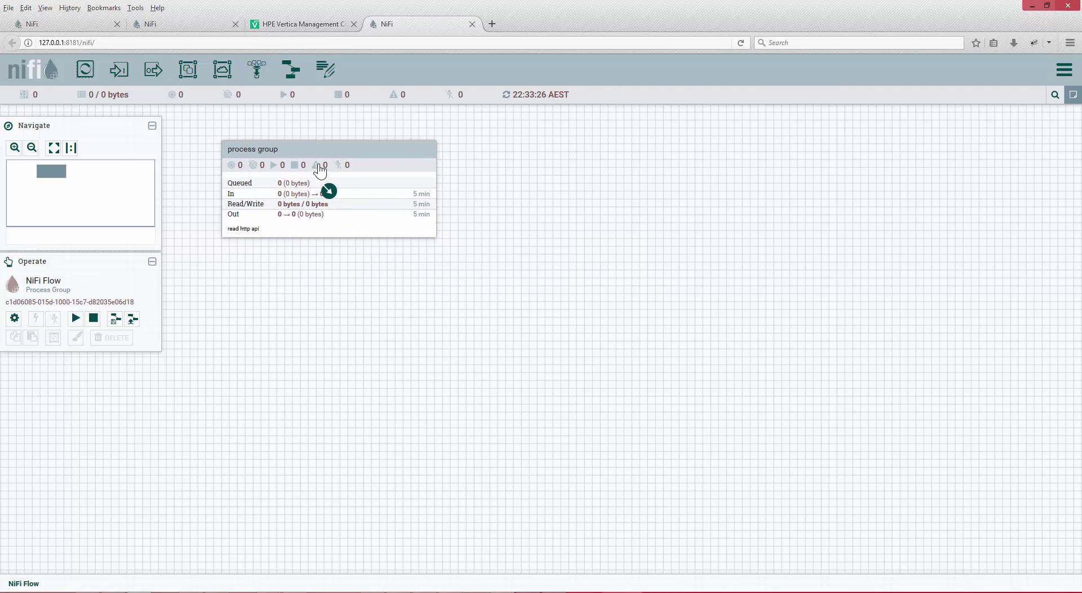
# Enter the process group again and view the actions available on its empty canvas
pyautogui.rightClick(325, 153)
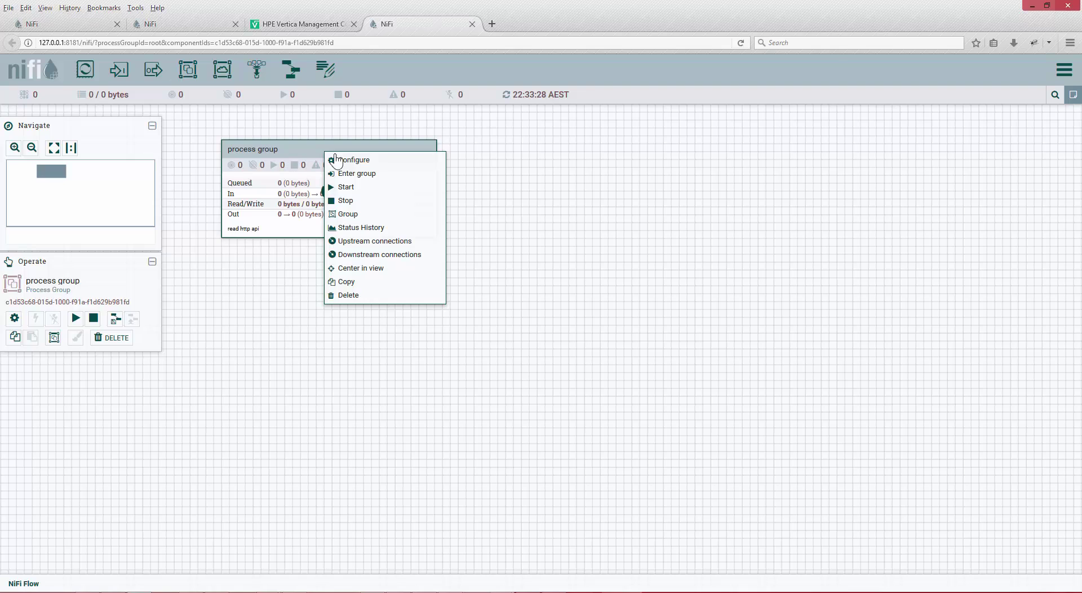
pyautogui.click(359, 175)
pyautogui.rightClick(356, 176)
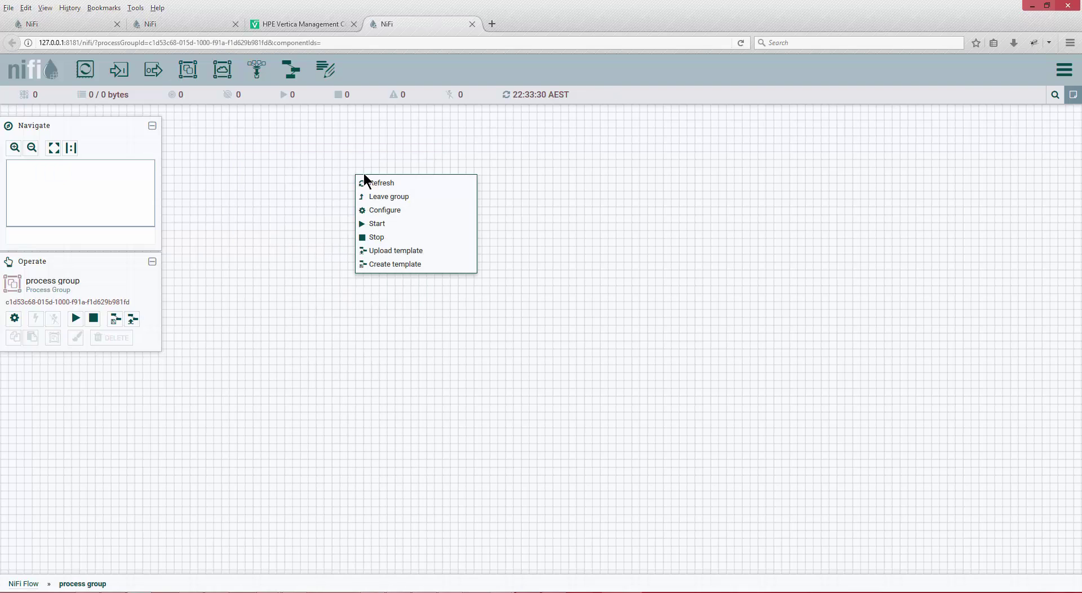
pyautogui.click(302, 238)
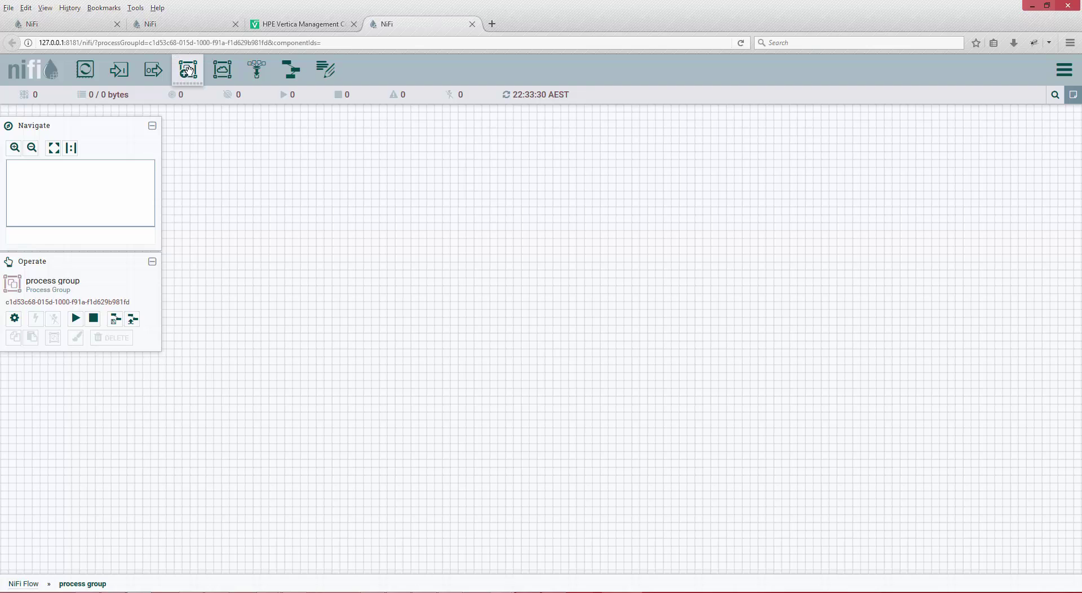
# Add a nested process group named "aa" inside the current group and enter it
pyautogui.moveTo(188, 69); pyautogui.dragTo(386, 194)
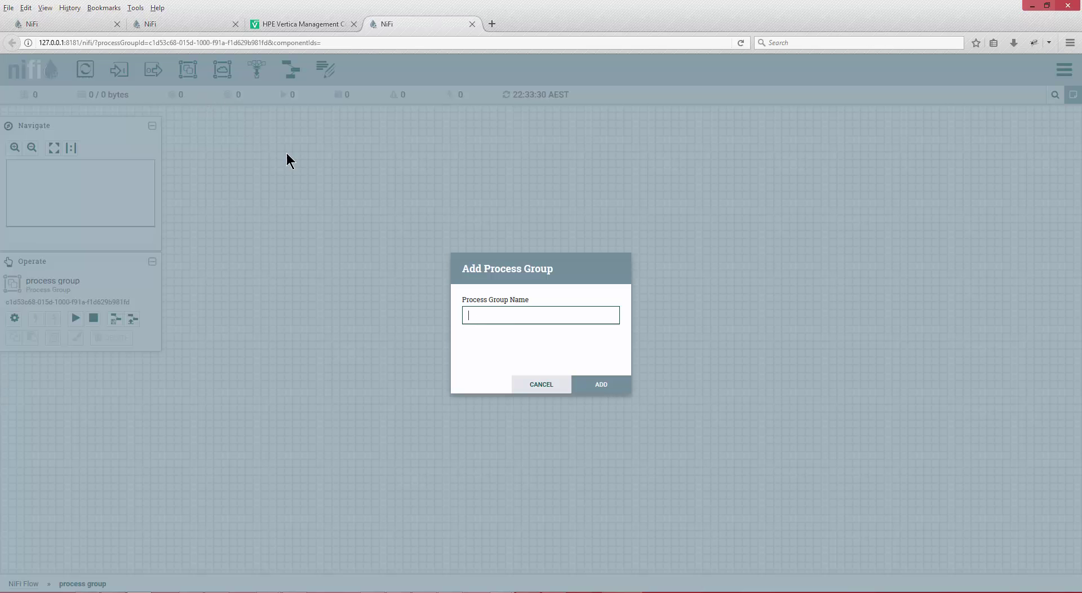
pyautogui.write('test')
pyautogui.click(600, 383)
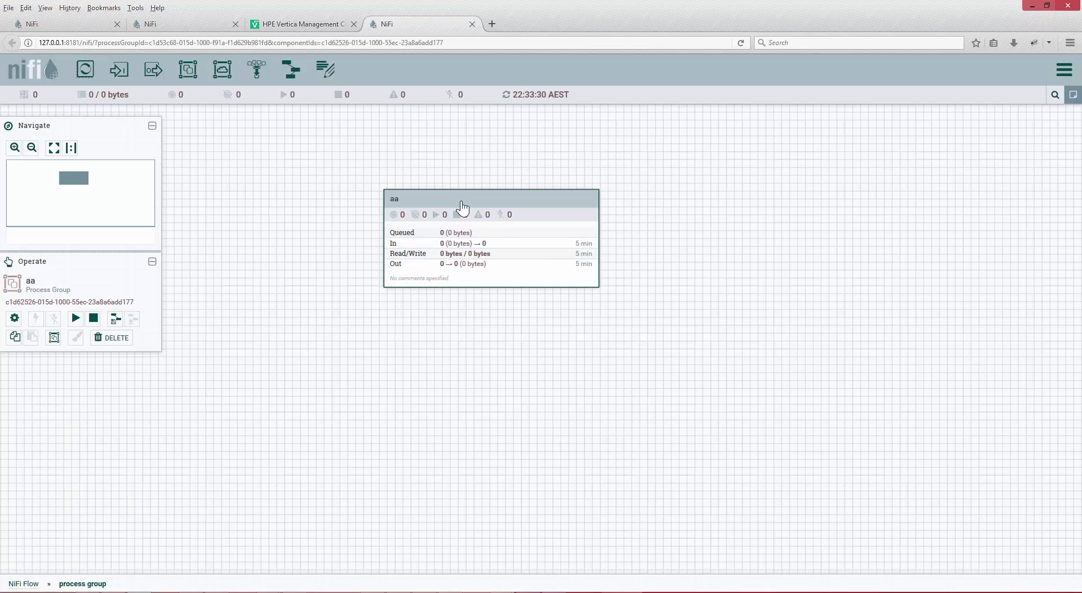
pyautogui.doubleClick(471, 206)
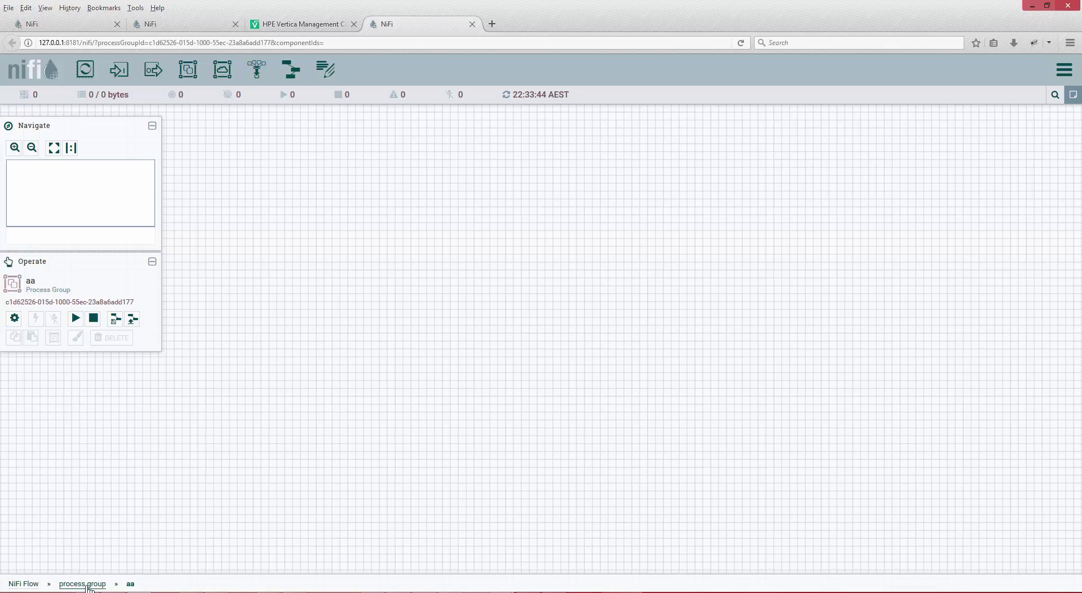
# Go up to the NiFi Flow, re-enter the process group, view the actions available on "aa" and enter that nested group
pyautogui.click(25, 584)
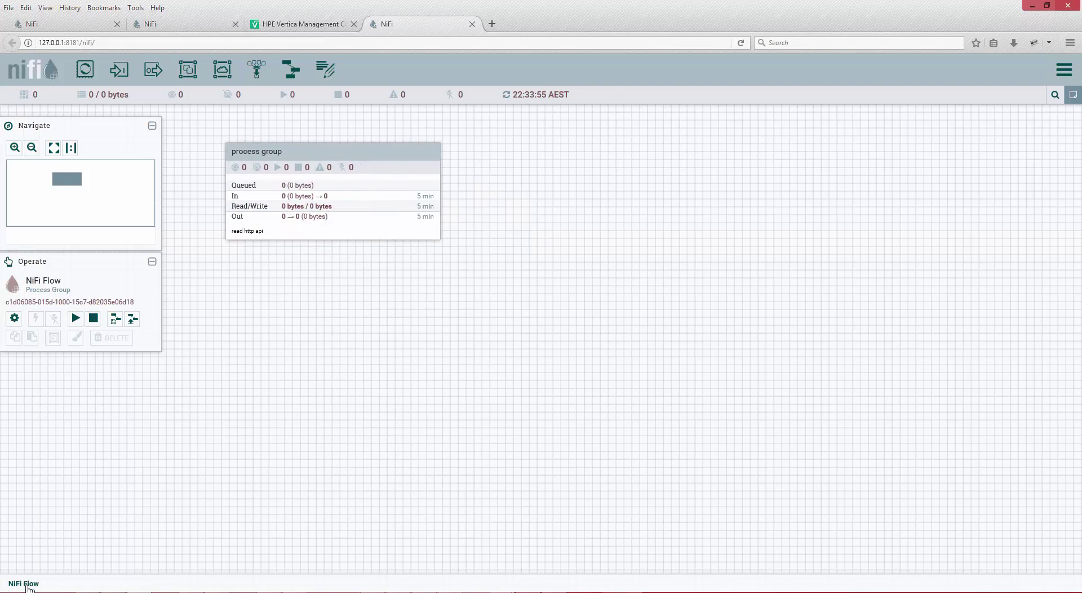
pyautogui.doubleClick(265, 148)
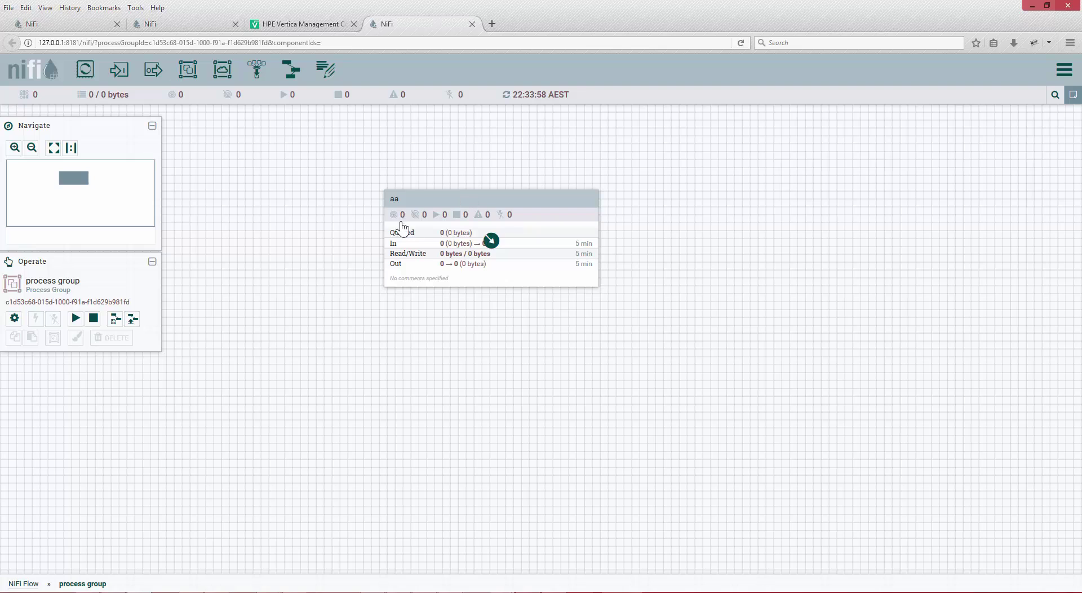
pyautogui.rightClick(469, 196)
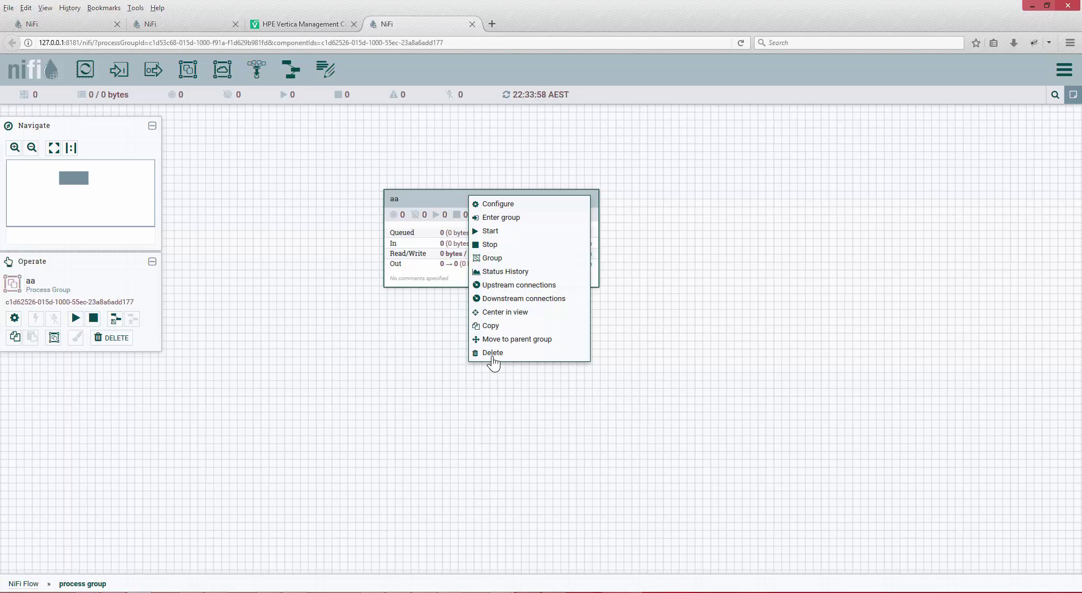
pyautogui.click(425, 201)
pyautogui.rightClick(426, 197)
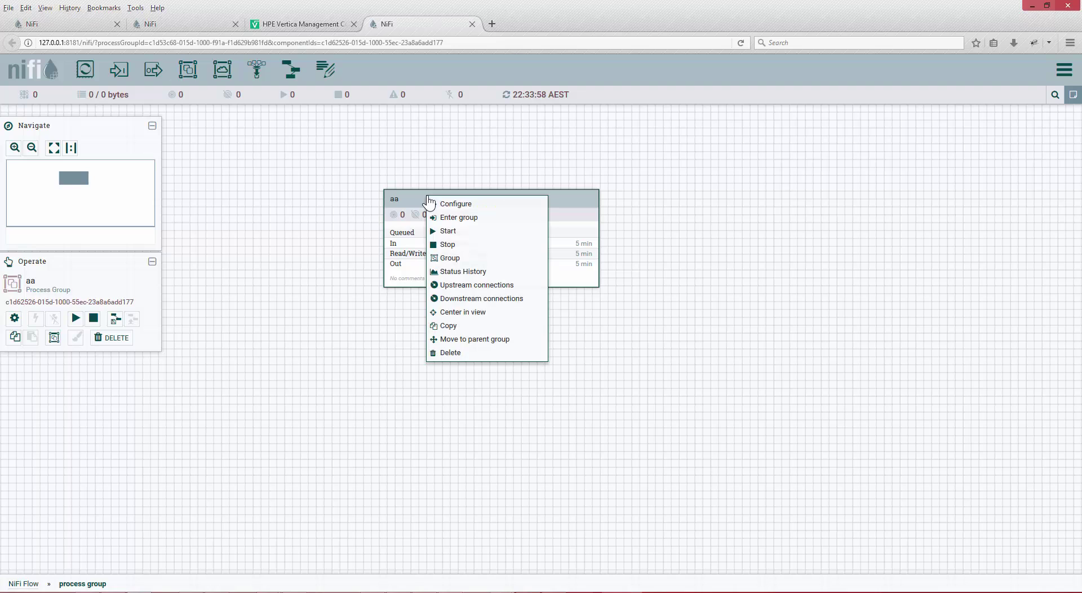
pyautogui.click(449, 217)
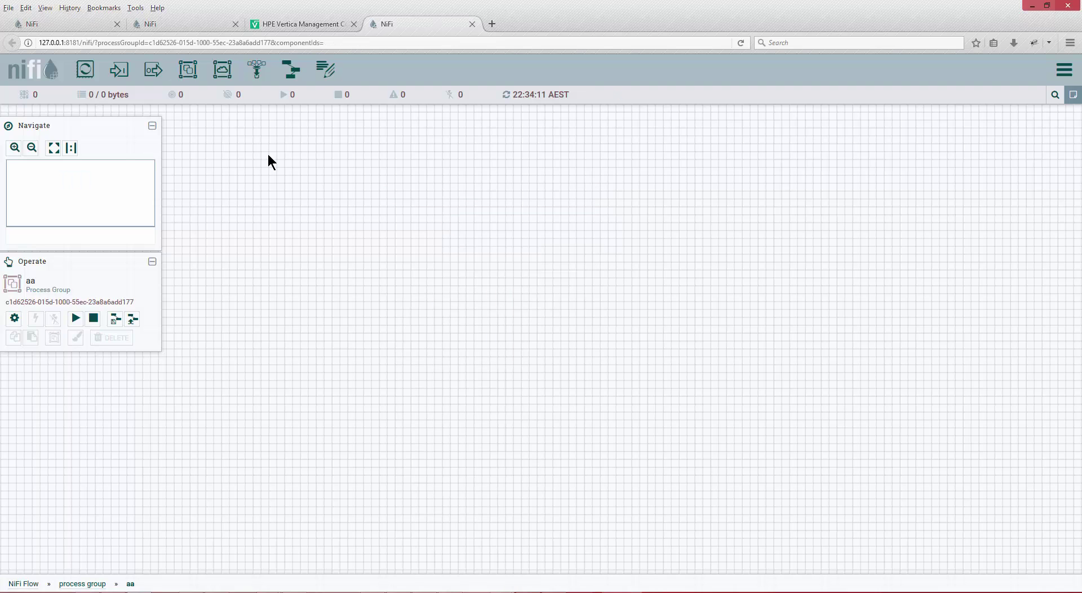
# Add a ConvertJSONToSQL 1.3.0 processor to the canvas inside the "aa" group
pyautogui.moveTo(95, 73); pyautogui.dragTo(364, 225)
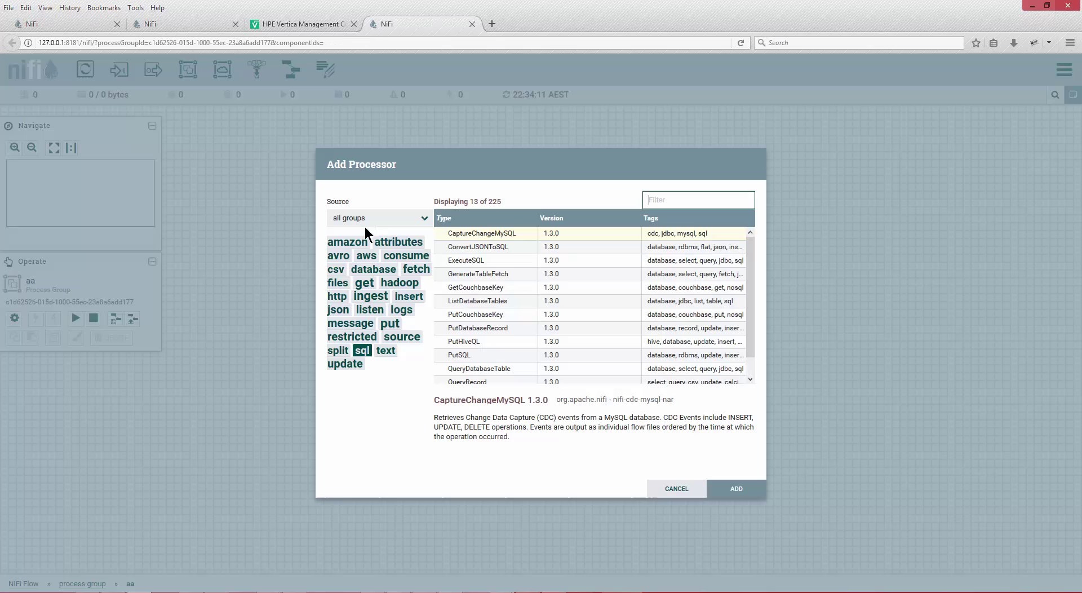
pyautogui.click(463, 246)
pyautogui.doubleClick(463, 246)
# Leave the "aa" group and delete it from its parent process group
pyautogui.rightClick(492, 355)
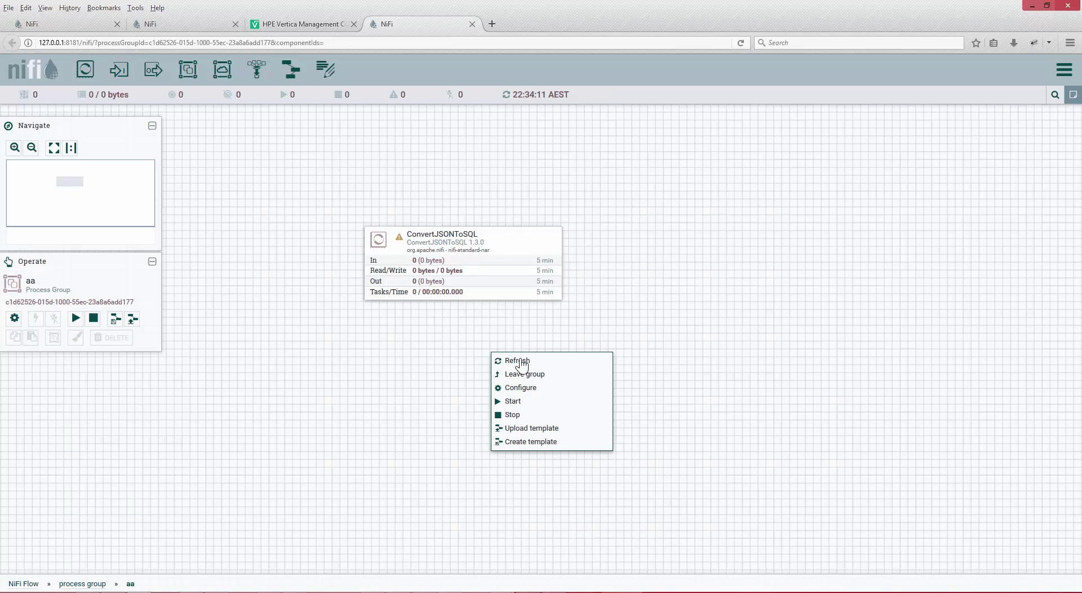
pyautogui.click(523, 375)
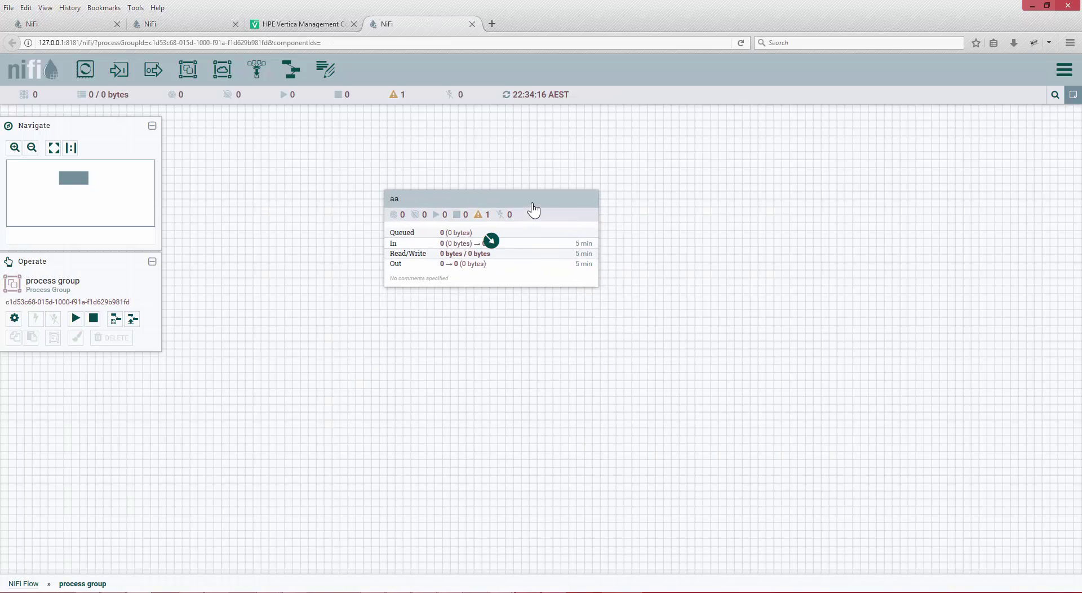
pyautogui.rightClick(534, 205)
pyautogui.click(570, 361)
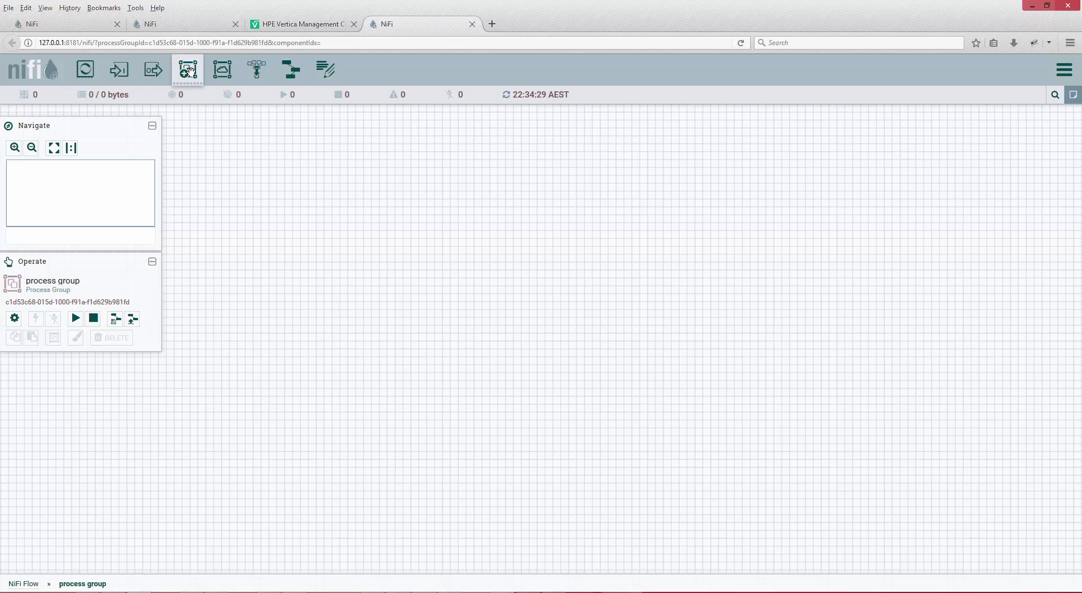
# Add a nested process group named "aasa" inside the current group and enter it
pyautogui.moveTo(188, 69); pyautogui.dragTo(333, 208)
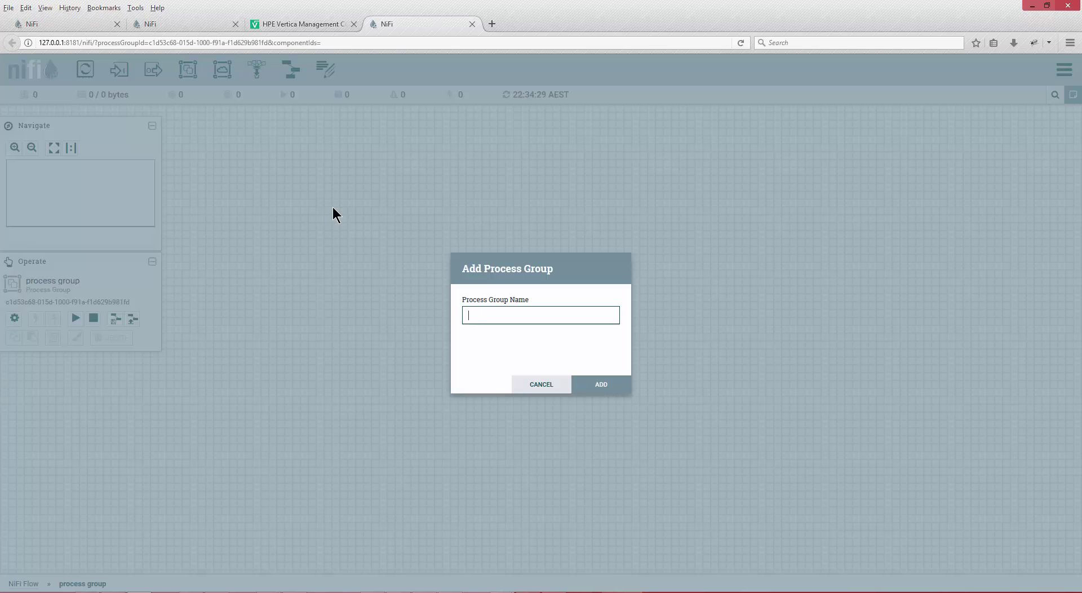
pyautogui.write('aasa')
pyautogui.click(592, 385)
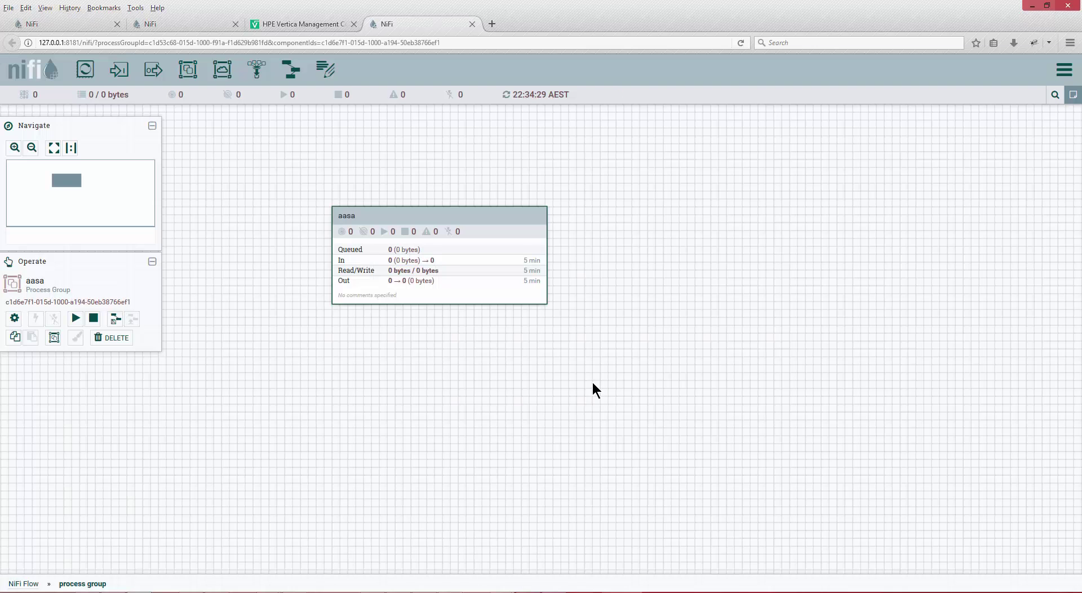
pyautogui.doubleClick(390, 230)
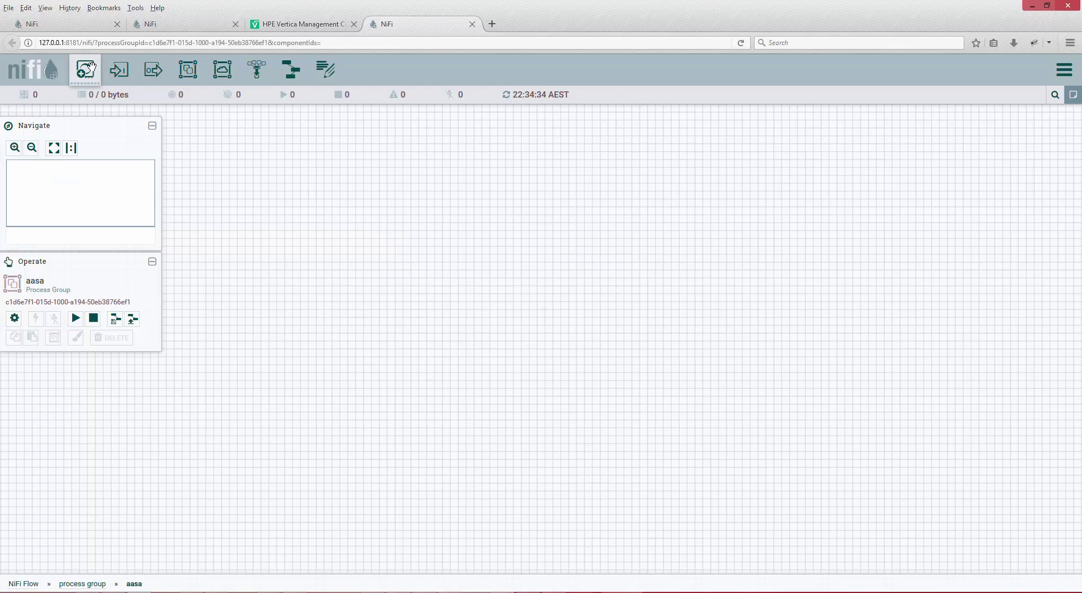
# Add a GenerateTableFetch 1.3.0 processor to the canvas inside the "aasa" group
pyautogui.moveTo(85, 69); pyautogui.dragTo(561, 236)
pyautogui.click(480, 273)
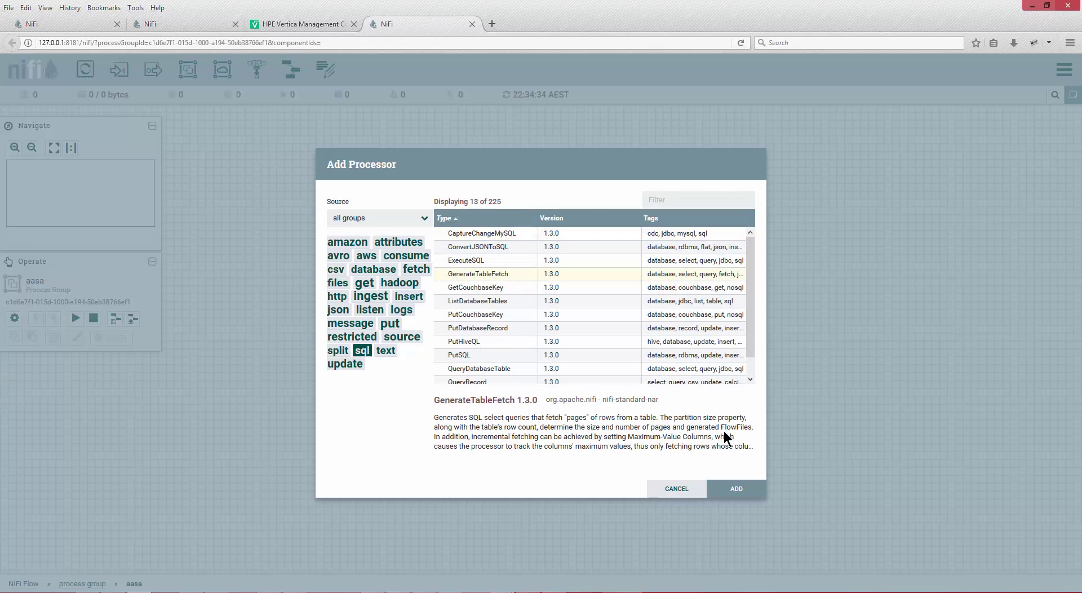
pyautogui.click(731, 490)
# Leave the "aasa" group and delete it from its parent process group
pyautogui.rightClick(412, 225)
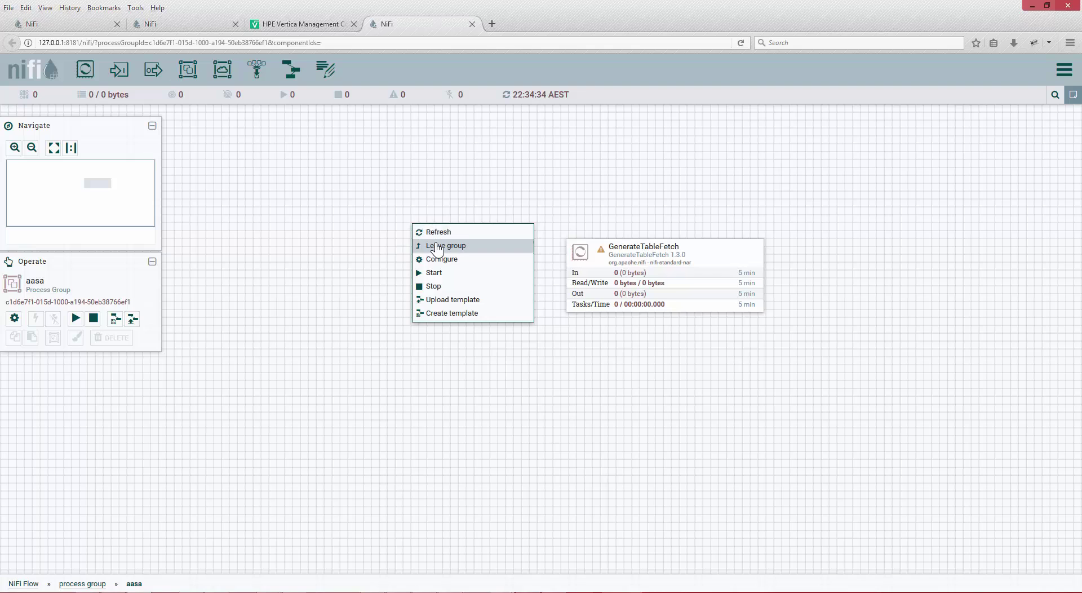
pyautogui.click(437, 243)
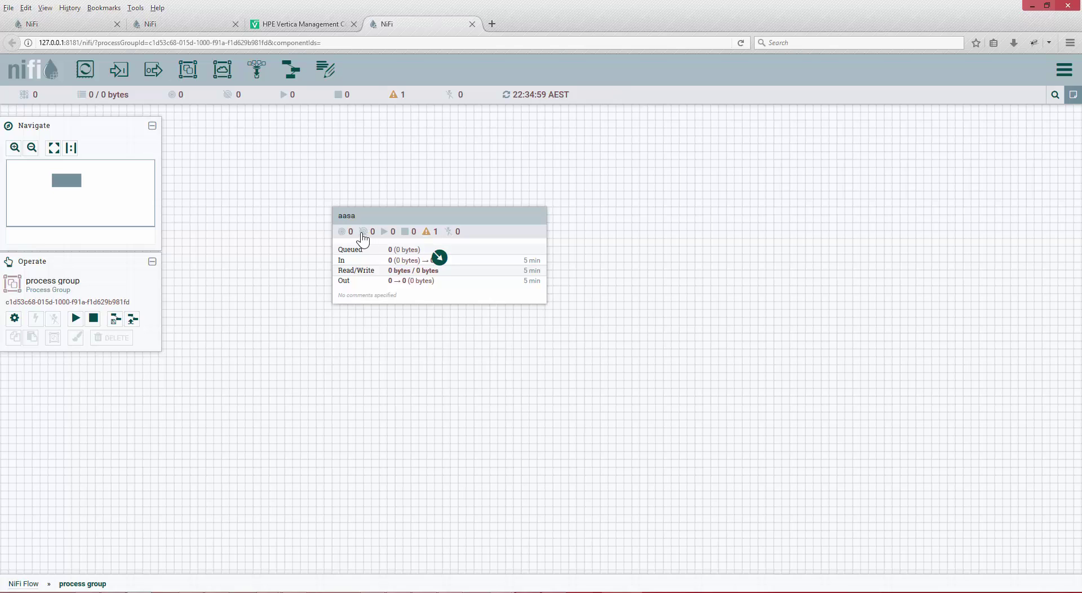
pyautogui.click(473, 231)
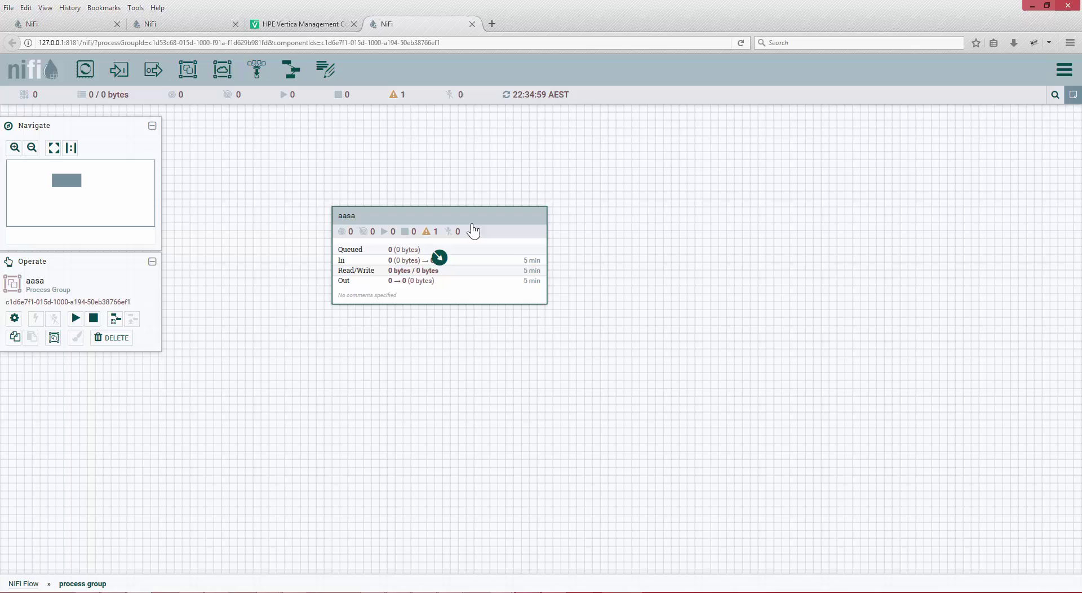
pyautogui.rightClick(438, 218)
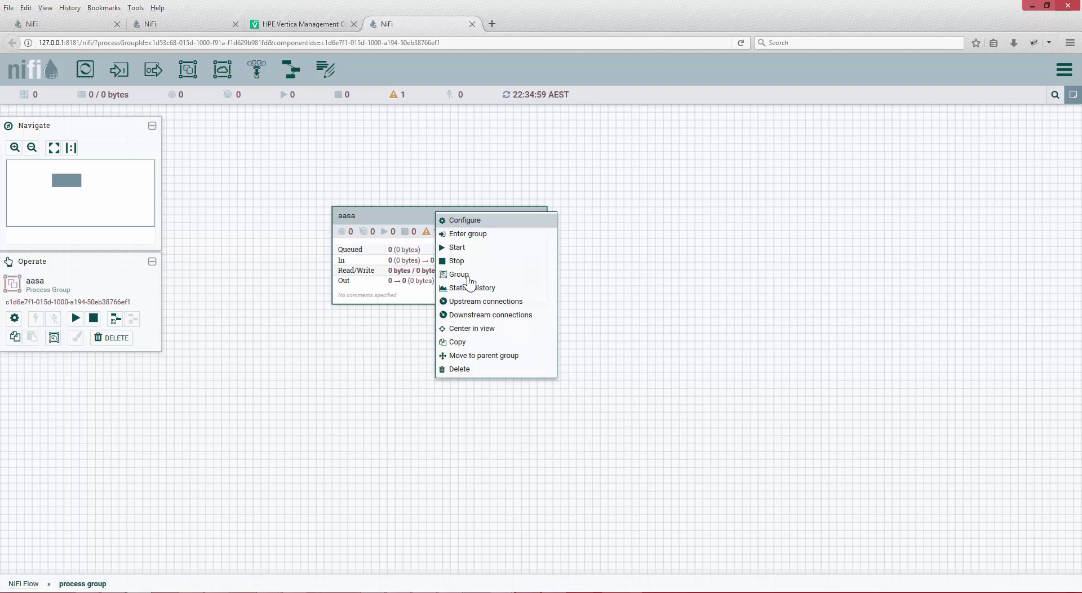
pyautogui.click(456, 370)
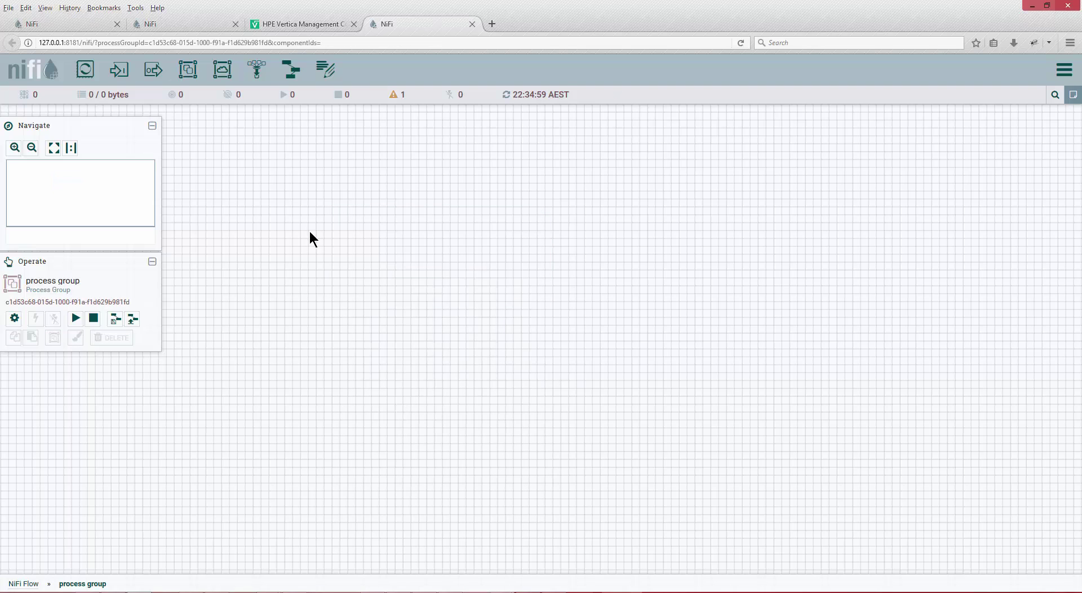
# Leave the empty process group to return to the top-level NiFi Flow
pyautogui.rightClick(296, 153)
pyautogui.click(336, 178)
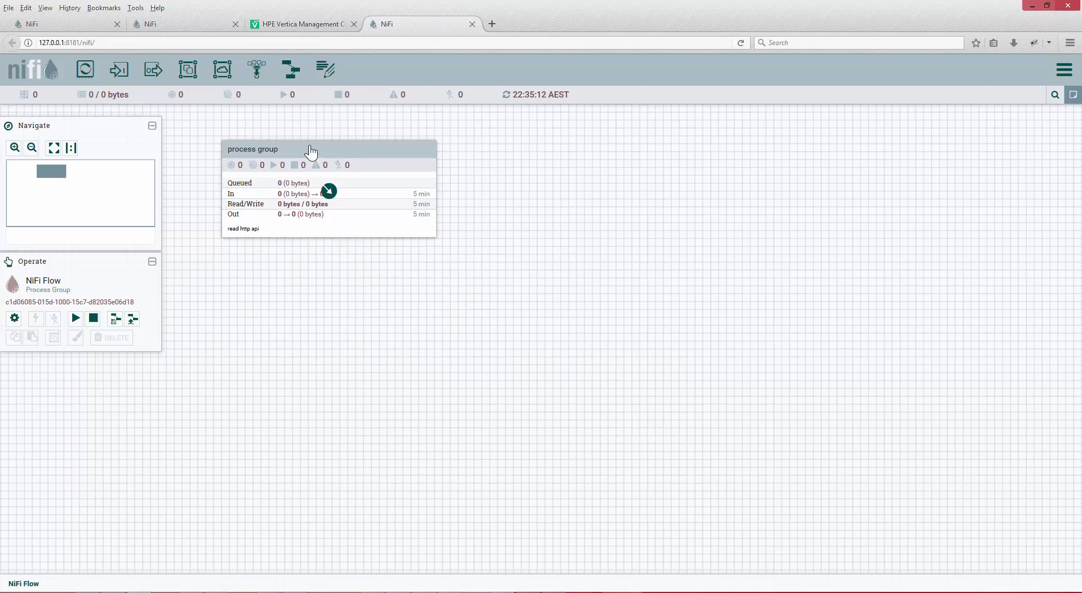
pyautogui.click(235, 299)
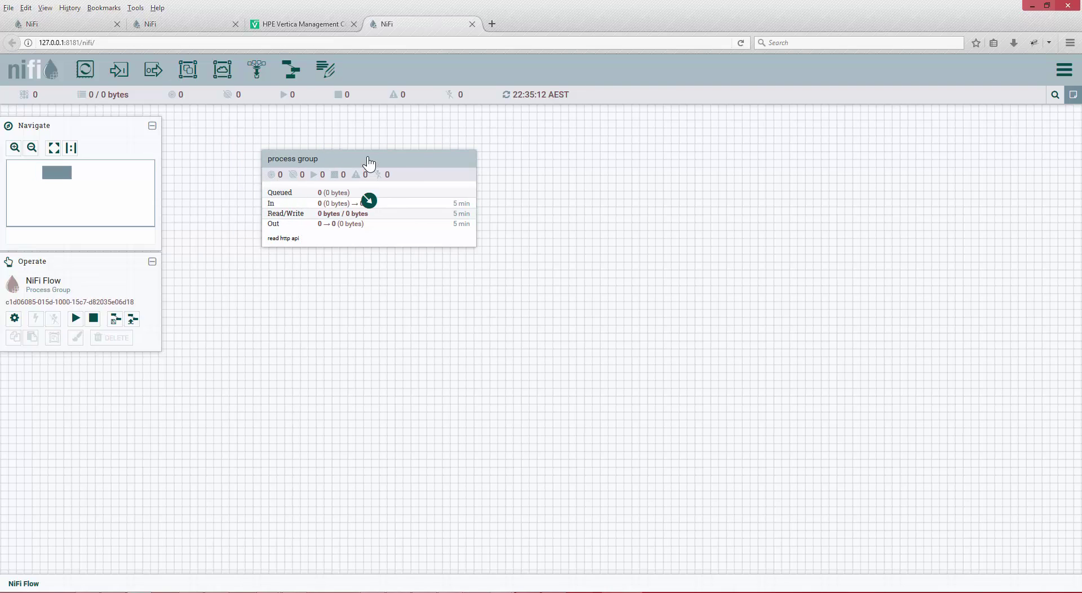
# Examine the remote process group settings, including the transport protocol choices, network and proxy fields and yield duration help, without adding one
pyautogui.moveTo(222, 69); pyautogui.dragTo(586, 188)
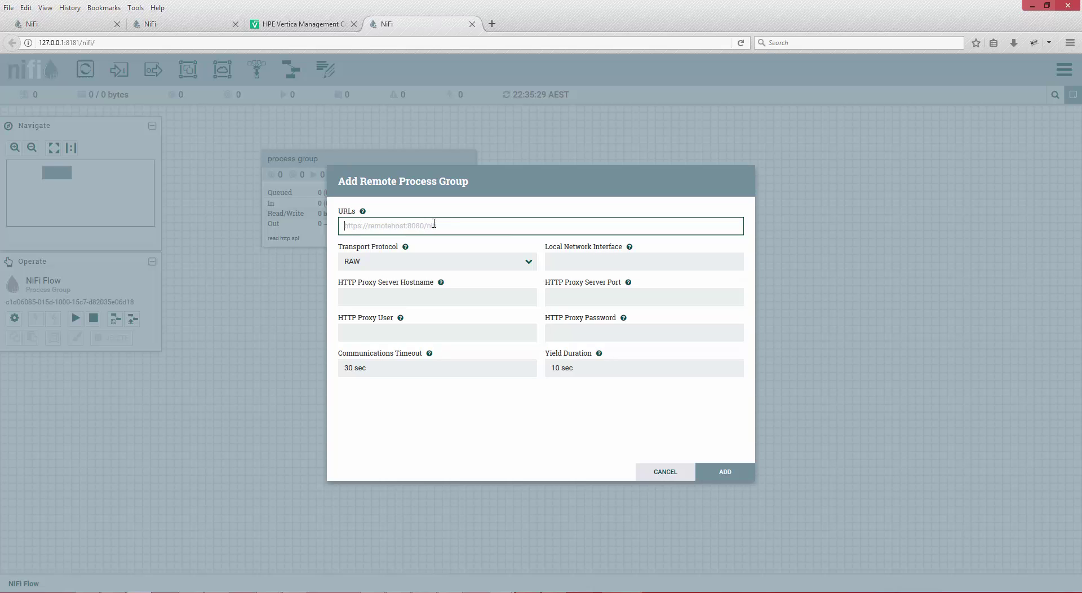
pyautogui.click(378, 262)
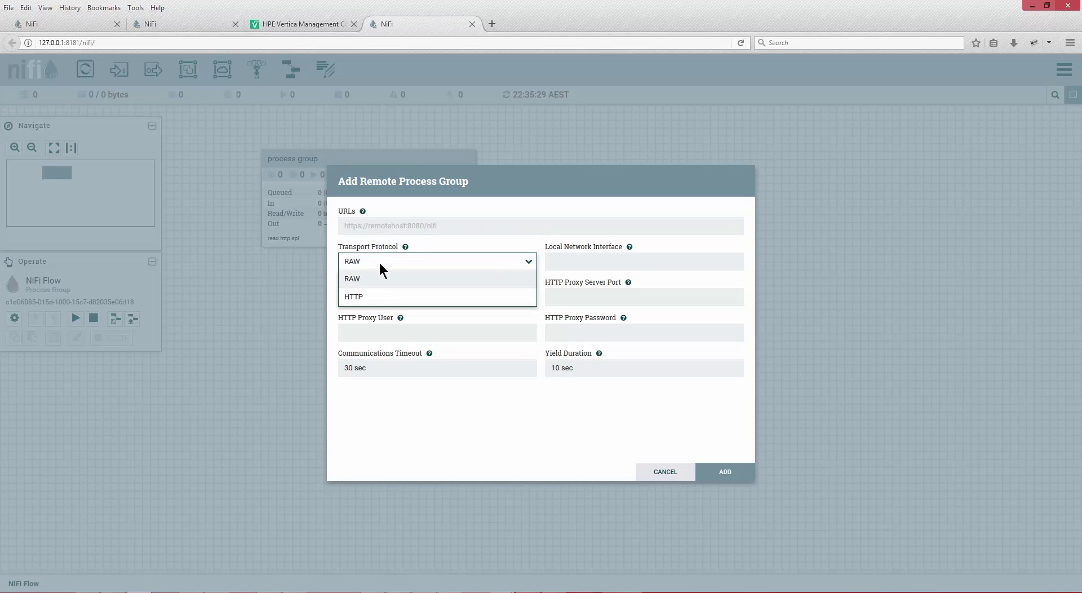
pyautogui.click(407, 248)
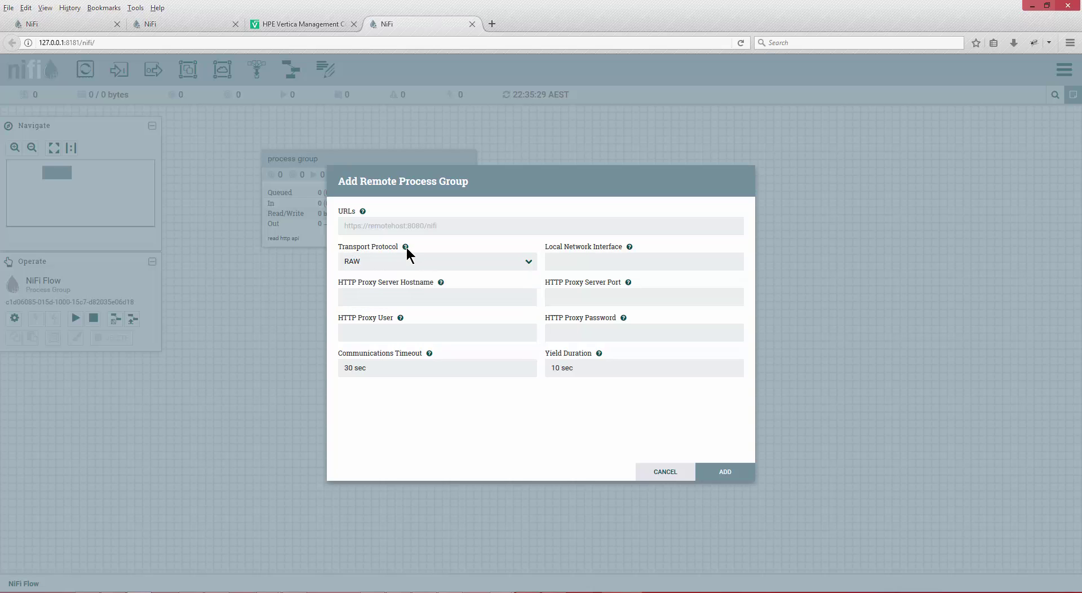
pyautogui.moveTo(406, 248)
pyautogui.click(392, 331)
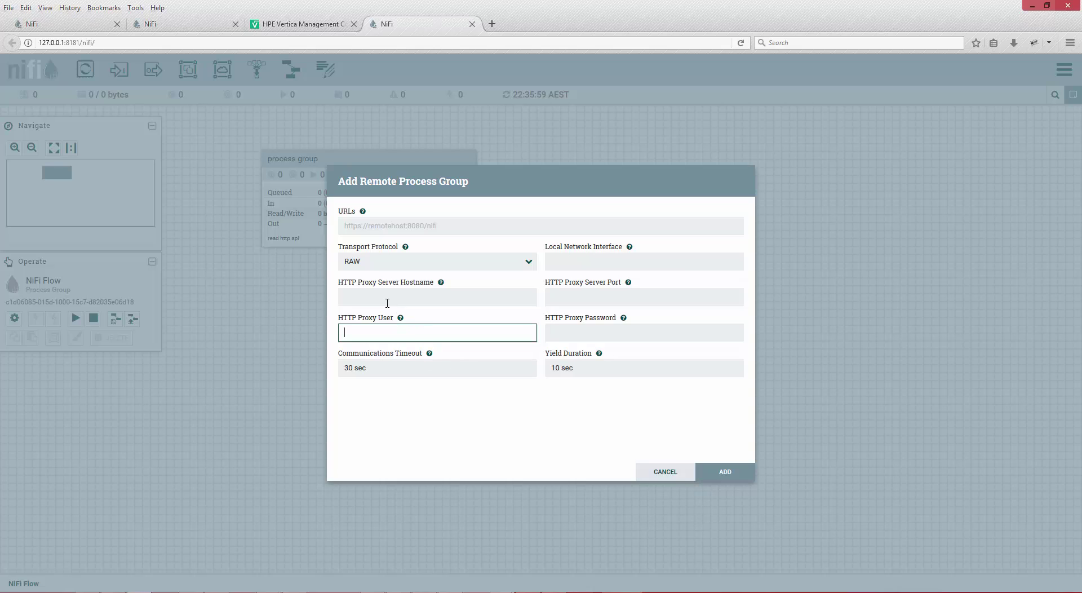
pyautogui.click(388, 303)
pyautogui.click(597, 266)
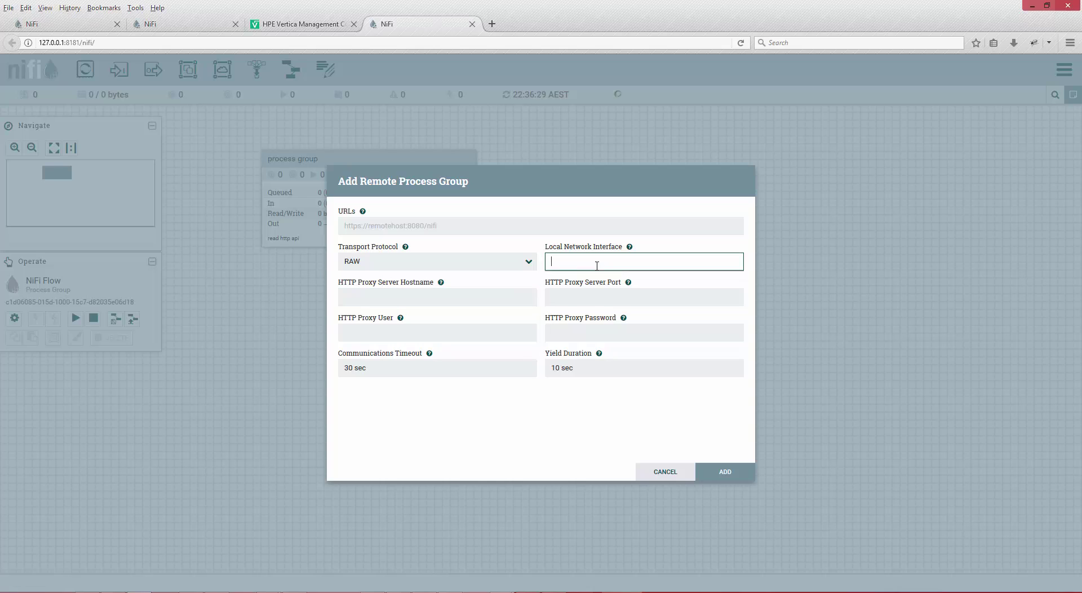
pyautogui.click(591, 369)
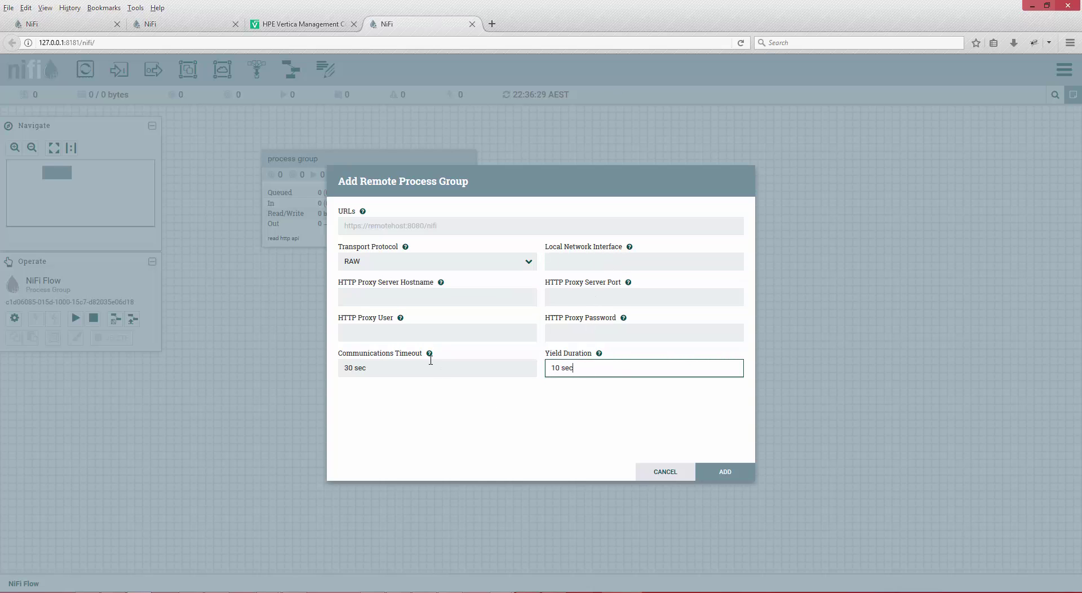
pyautogui.click(471, 353)
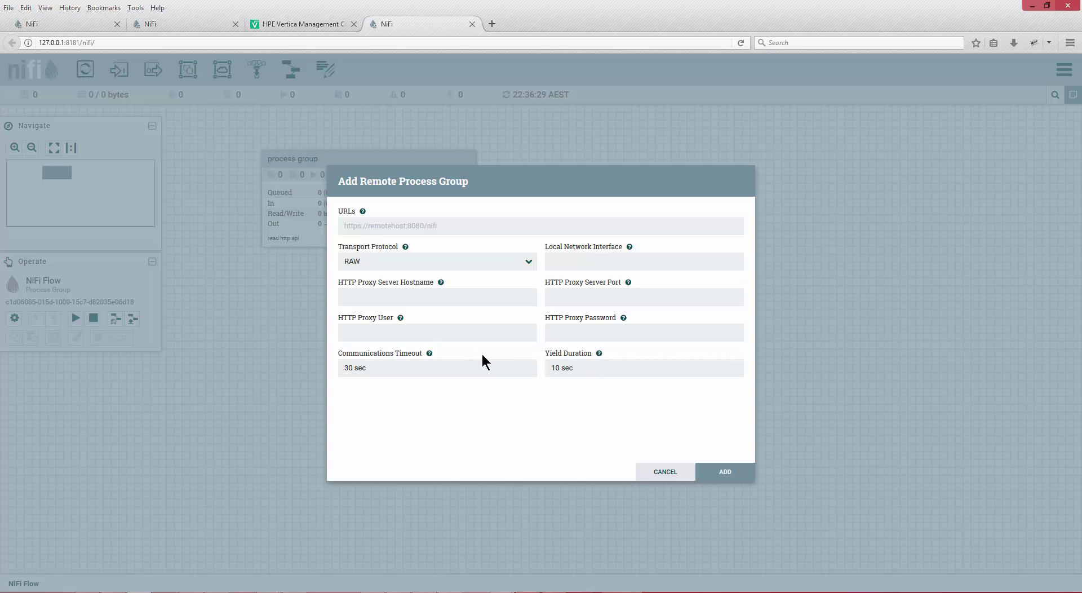
pyautogui.moveTo(600, 354)
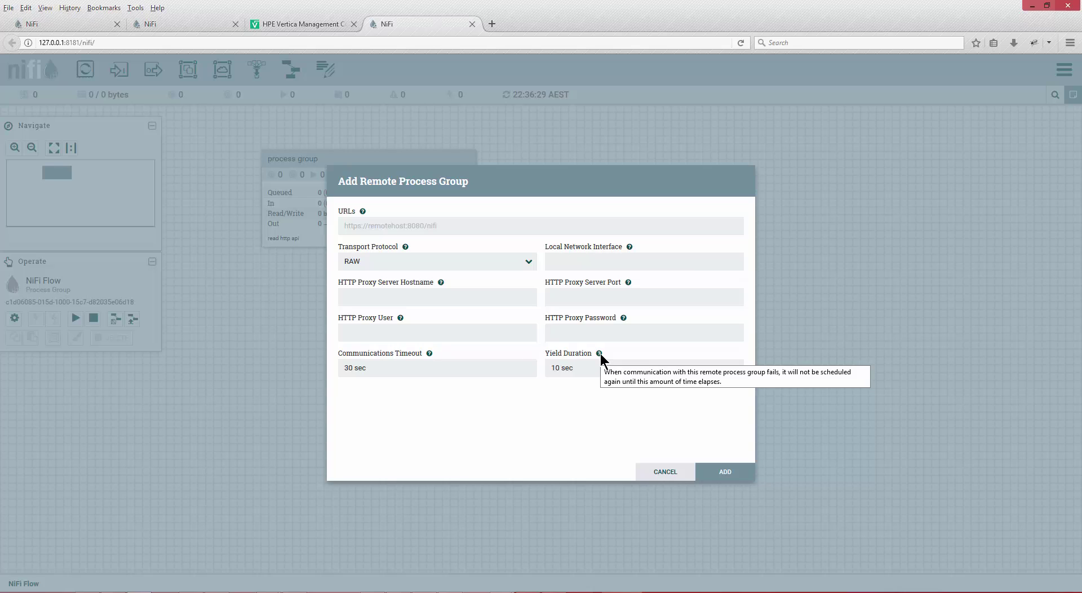
pyautogui.click(667, 477)
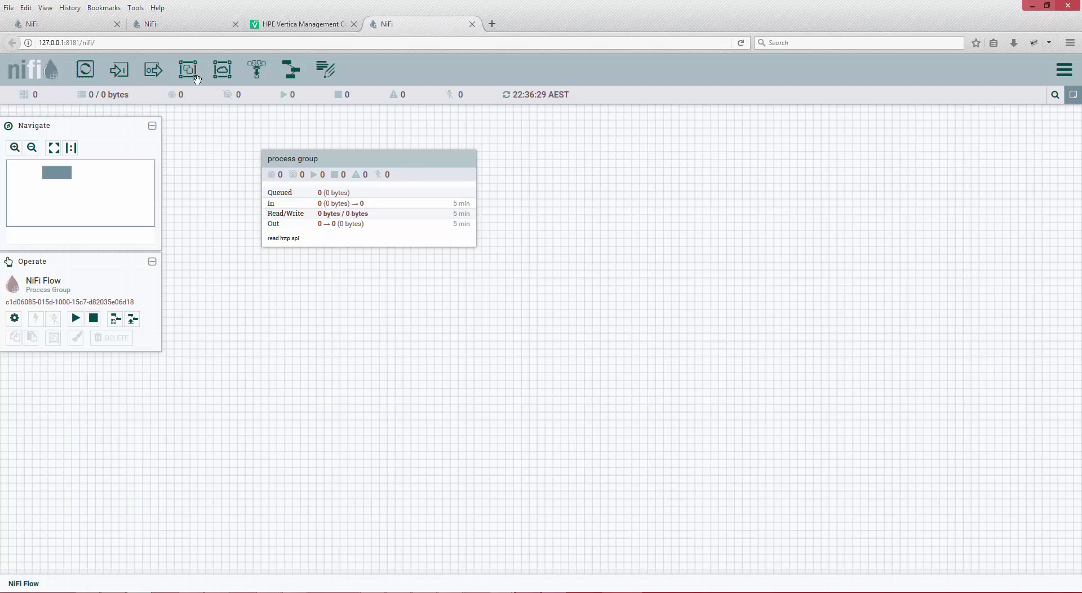
# Try to add a remote process group to the NiFi Flow without specifying a URL
pyautogui.moveTo(223, 69); pyautogui.dragTo(637, 202)
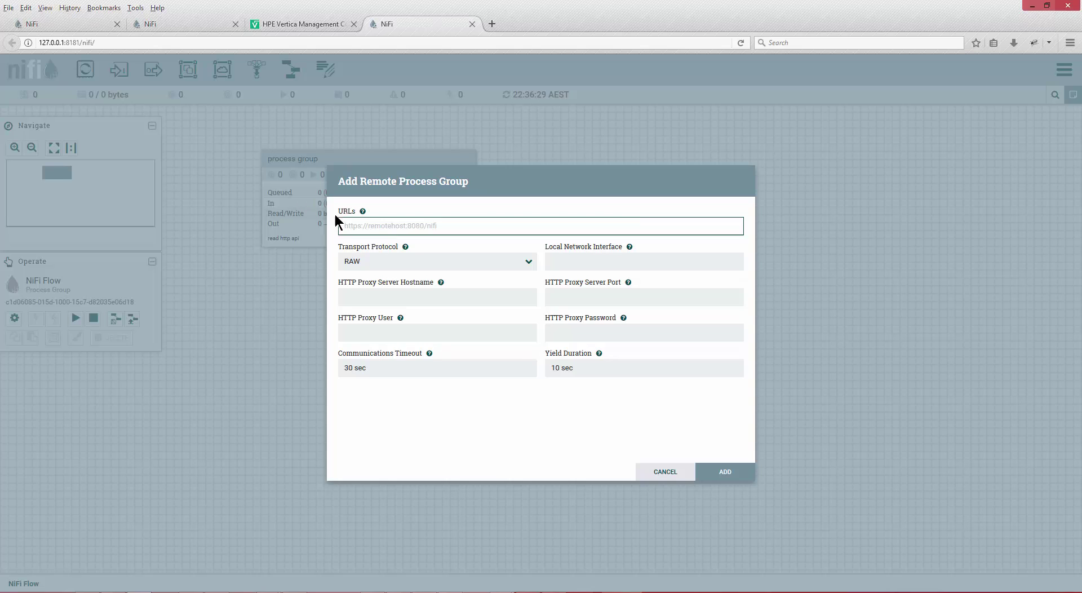
pyautogui.click(720, 473)
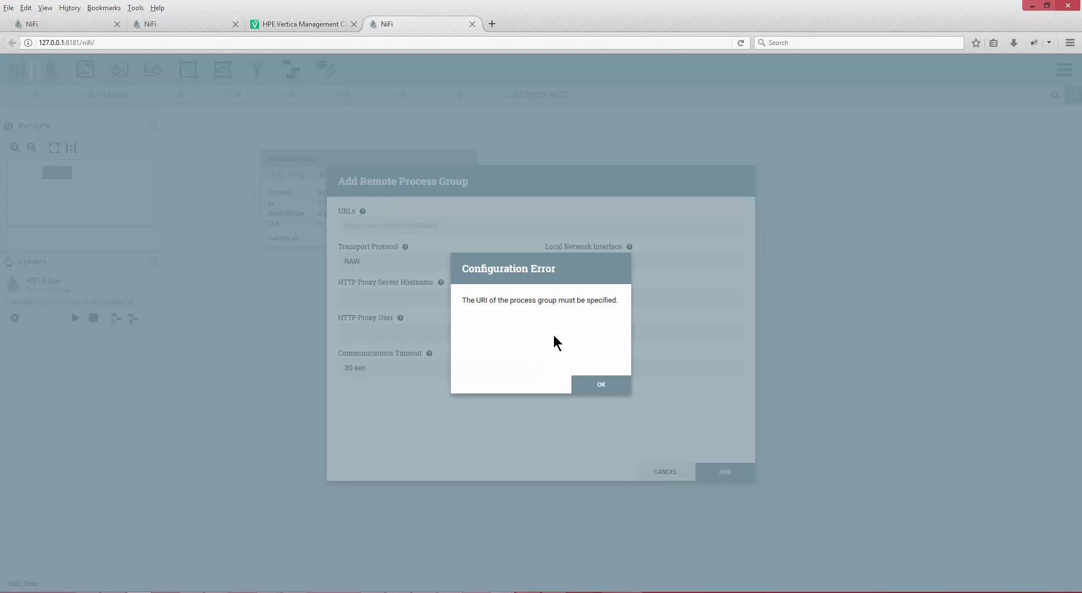
pyautogui.click(599, 387)
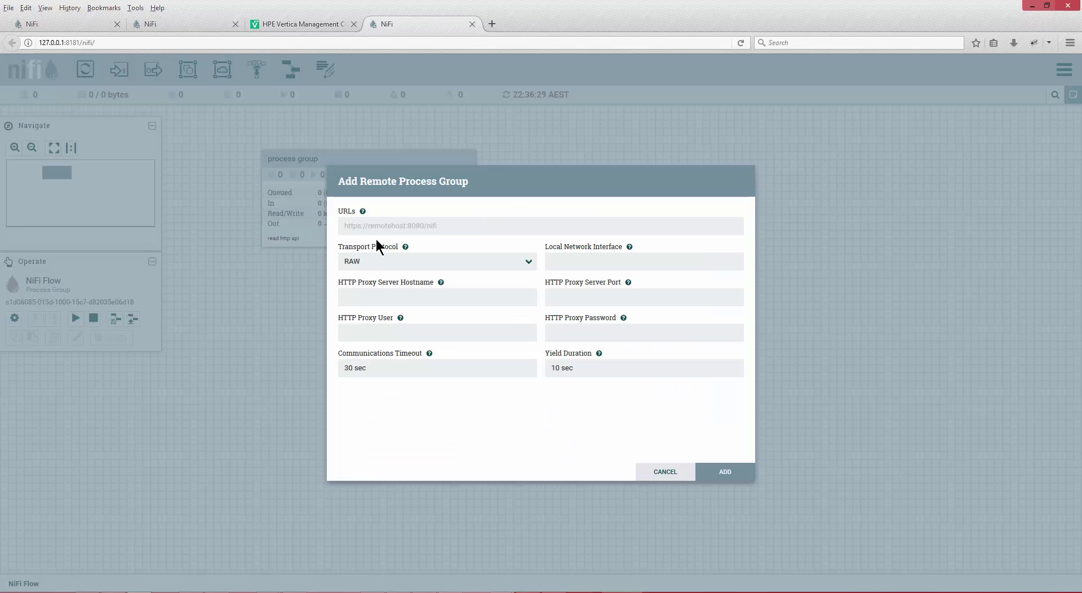
# Try to add a remote process group with the URL "fgdfgdgfd" and dismiss the error
pyautogui.click(378, 228)
pyautogui.write('fgdfgdgfd')
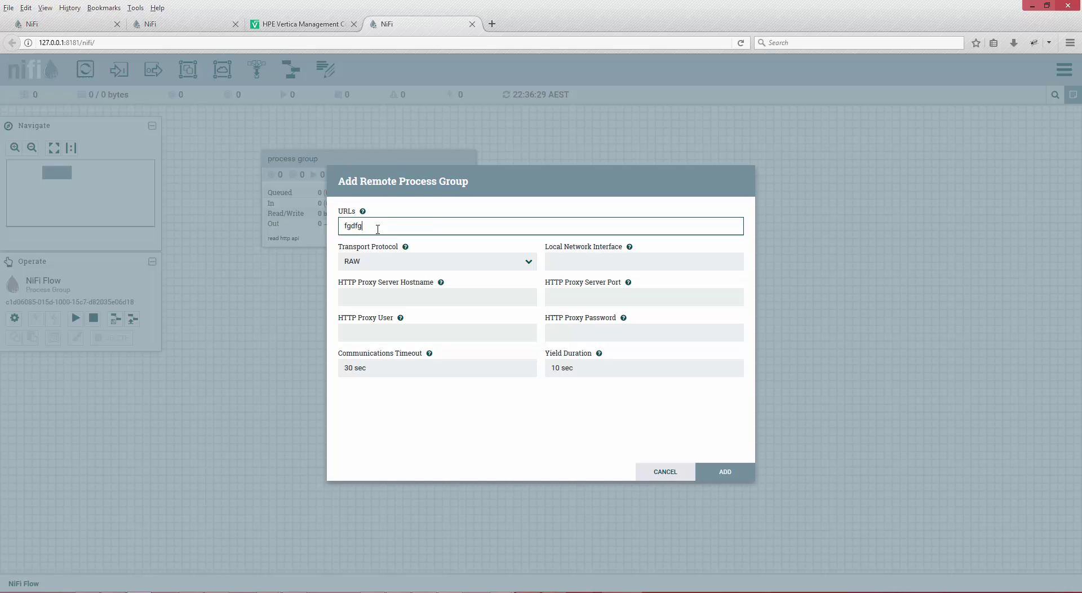
pyautogui.click(723, 476)
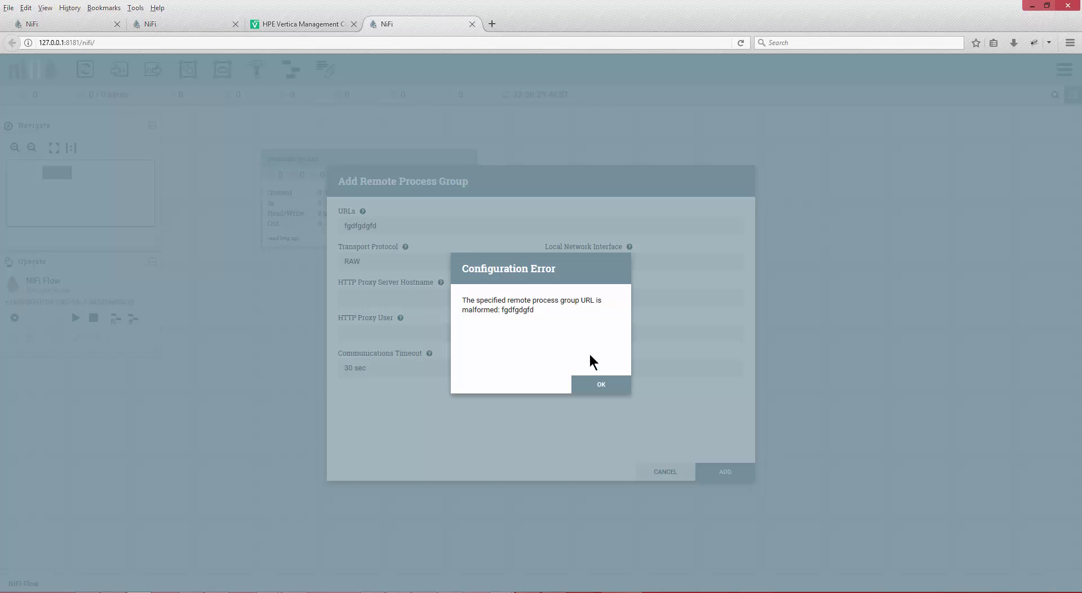
pyautogui.click(597, 393)
pyautogui.doubleClick(374, 223)
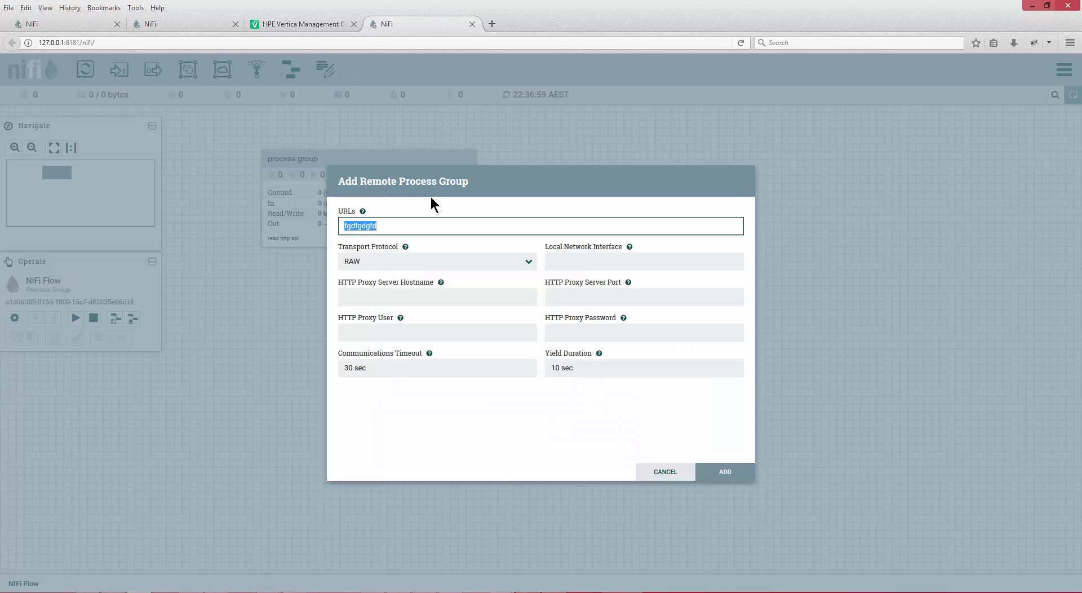
pyautogui.press('BackSpace')
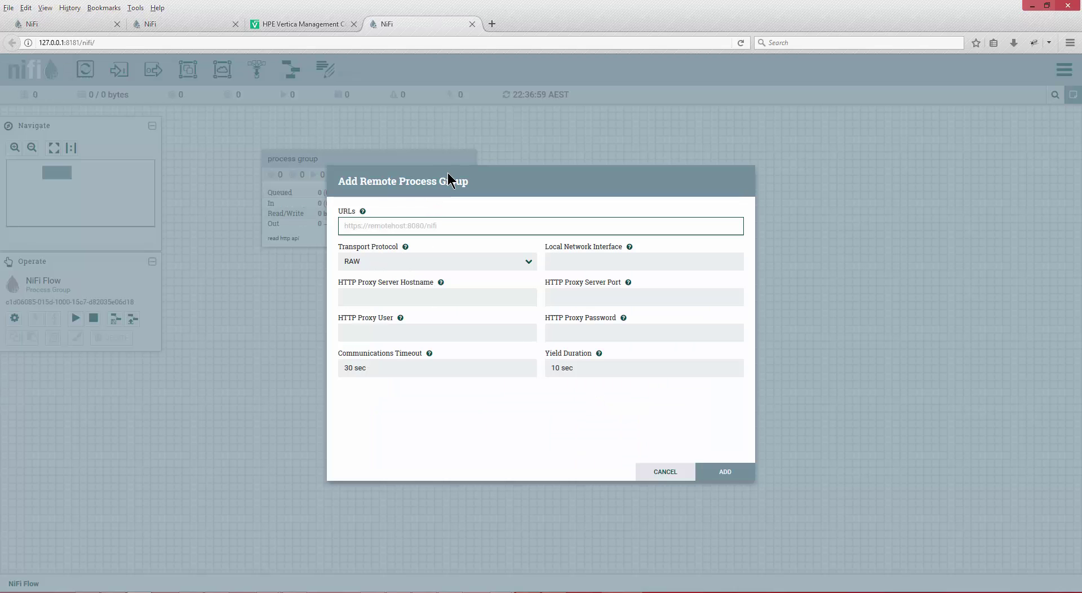
pyautogui.click(104, 40)
pyautogui.hotkey('ctrl', 'c')
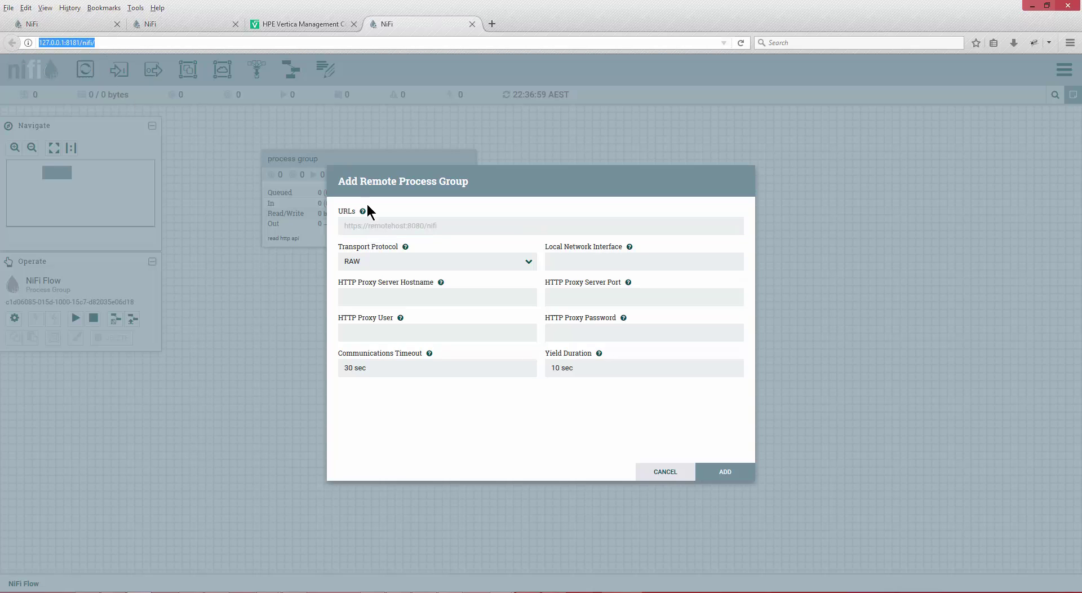
pyautogui.click(377, 224)
pyautogui.hotkey('ctrl', 'v')
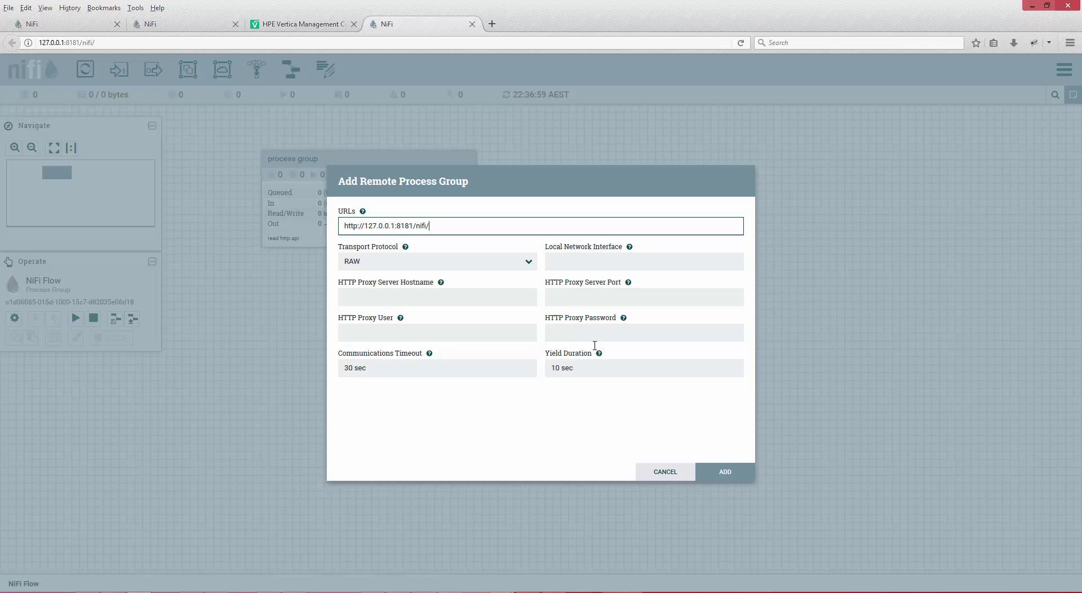
pyautogui.click(722, 472)
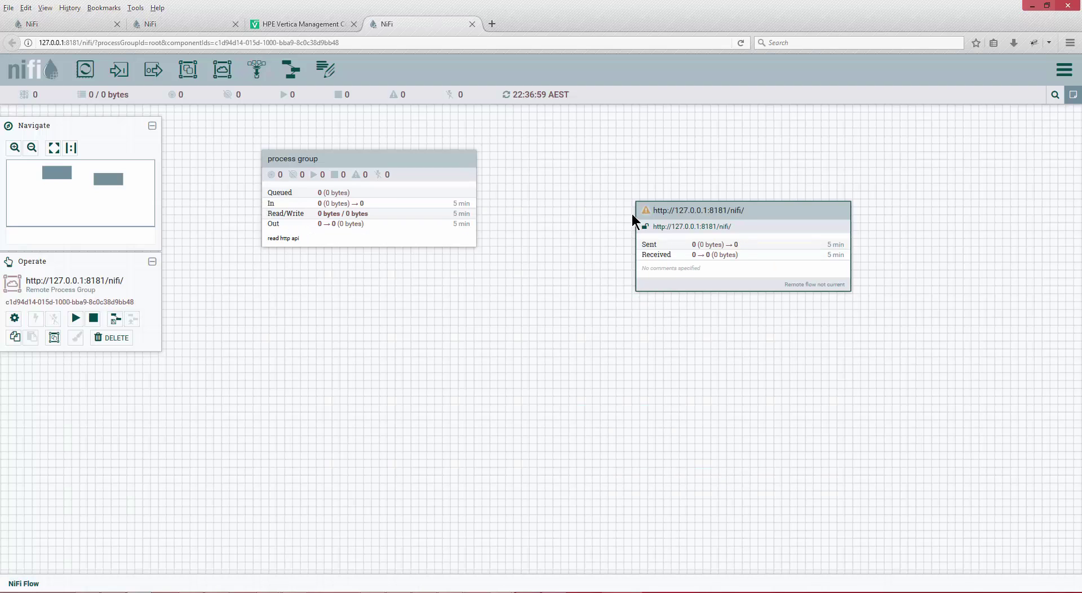
# Check the remote process group's warning, move the group level with the existing process group and refresh the canvas
pyautogui.moveTo(647, 216)
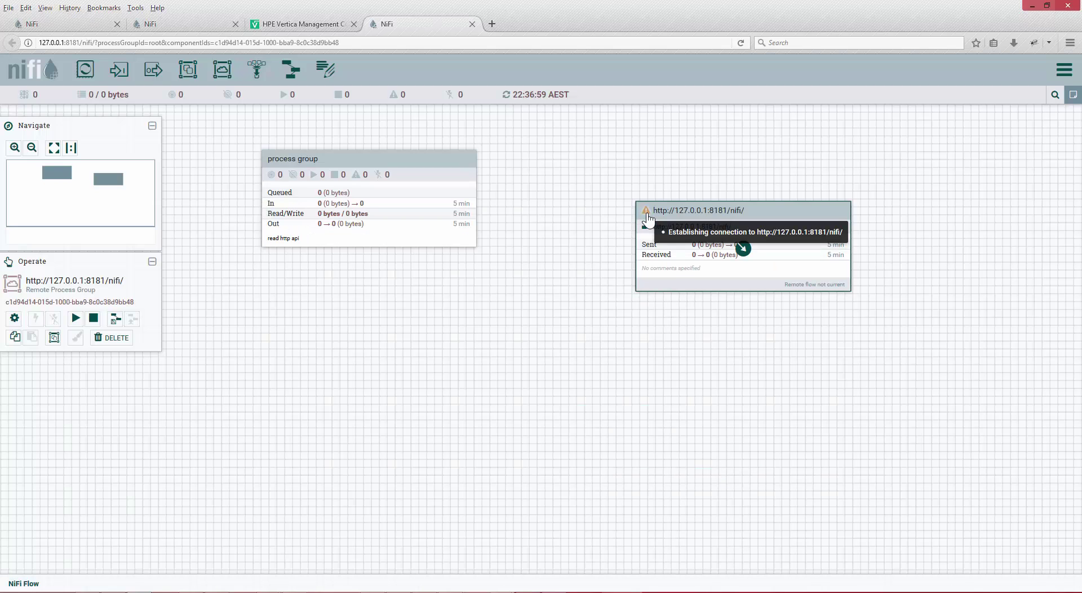
pyautogui.moveTo(647, 217); pyautogui.dragTo(631, 163)
pyautogui.rightClick(571, 180)
pyautogui.click(589, 186)
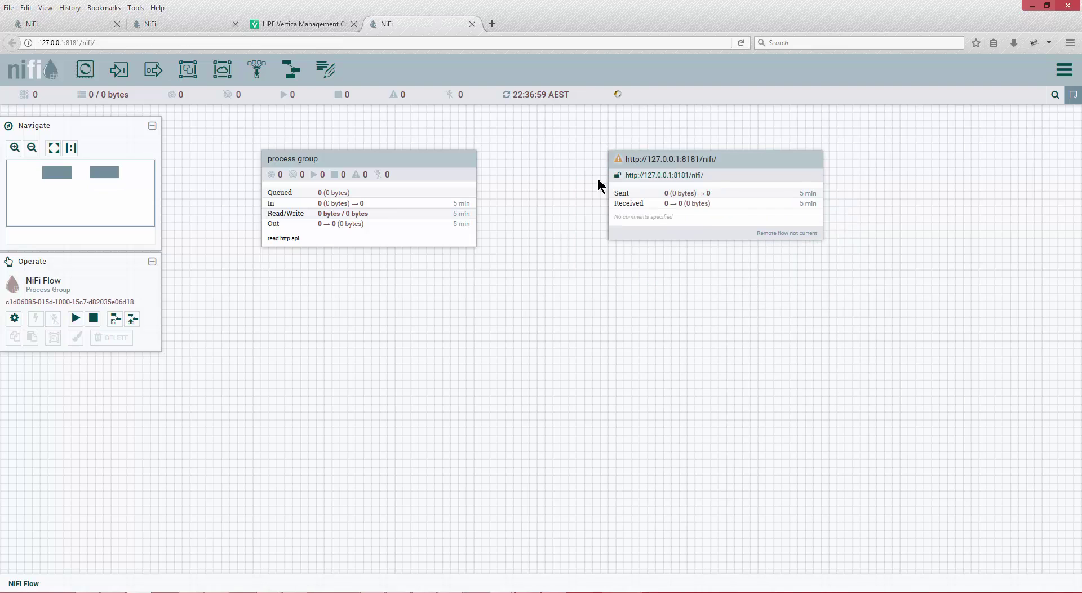
pyautogui.moveTo(620, 163)
# Review the actions available for the remote process group, such as transmission, remote ports and Go to
pyautogui.rightClick(736, 168)
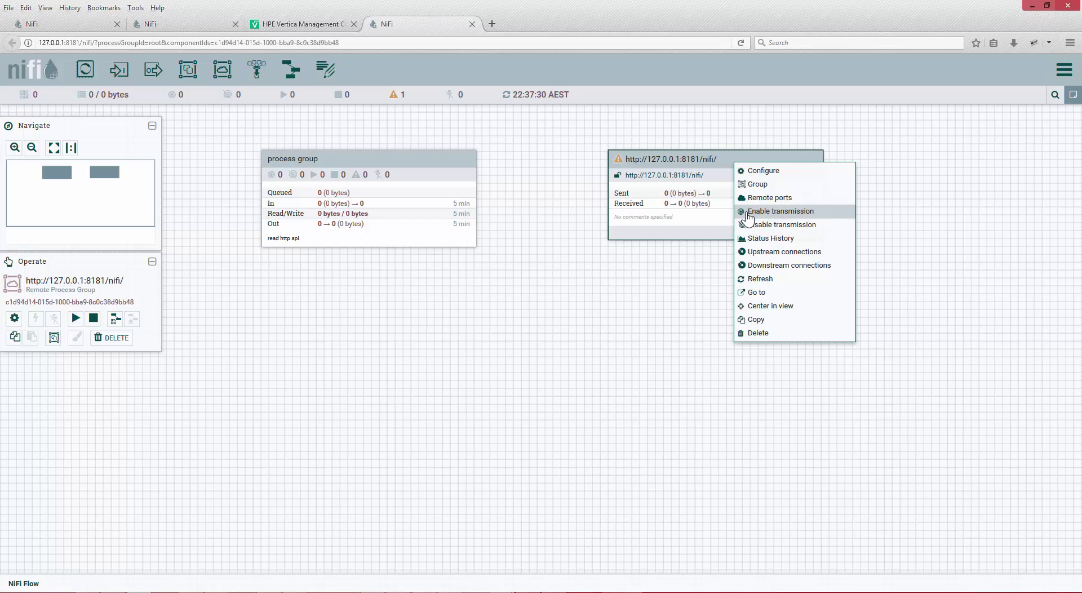
pyautogui.click(368, 200)
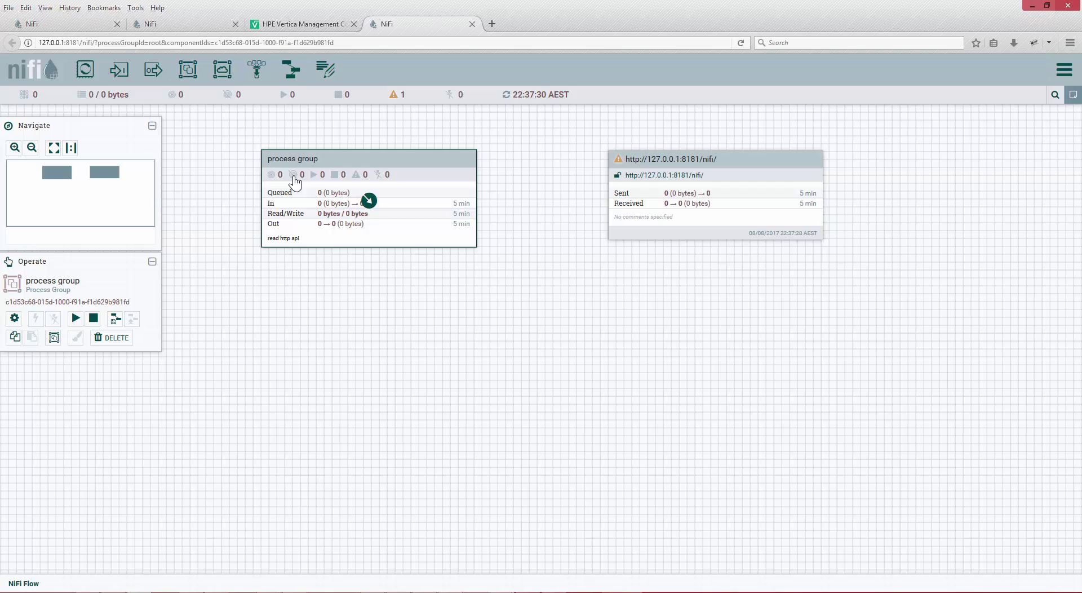
pyautogui.rightClick(714, 162)
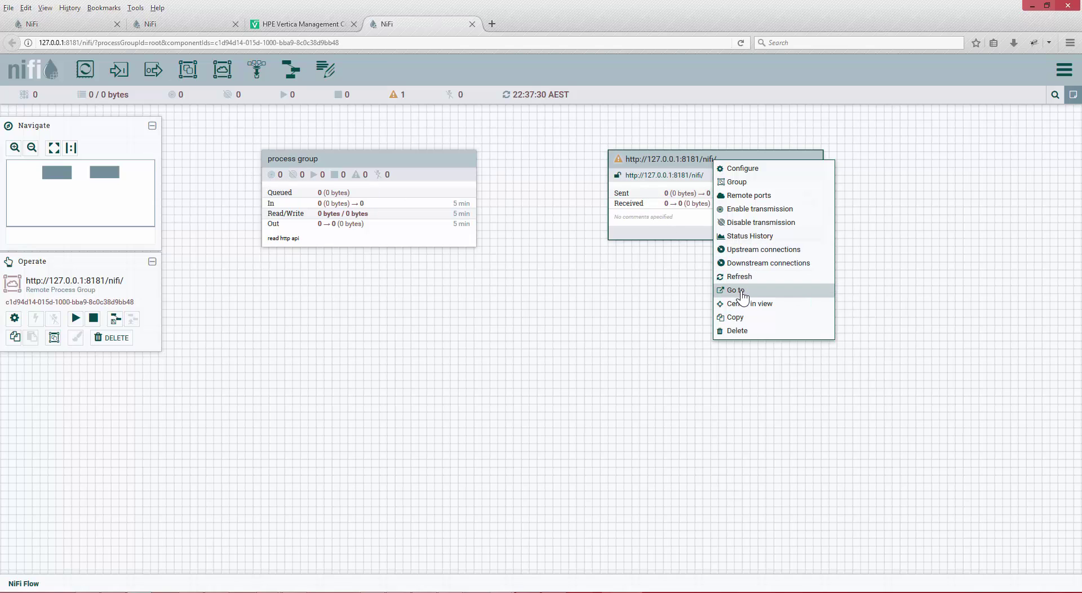
pyautogui.click(677, 163)
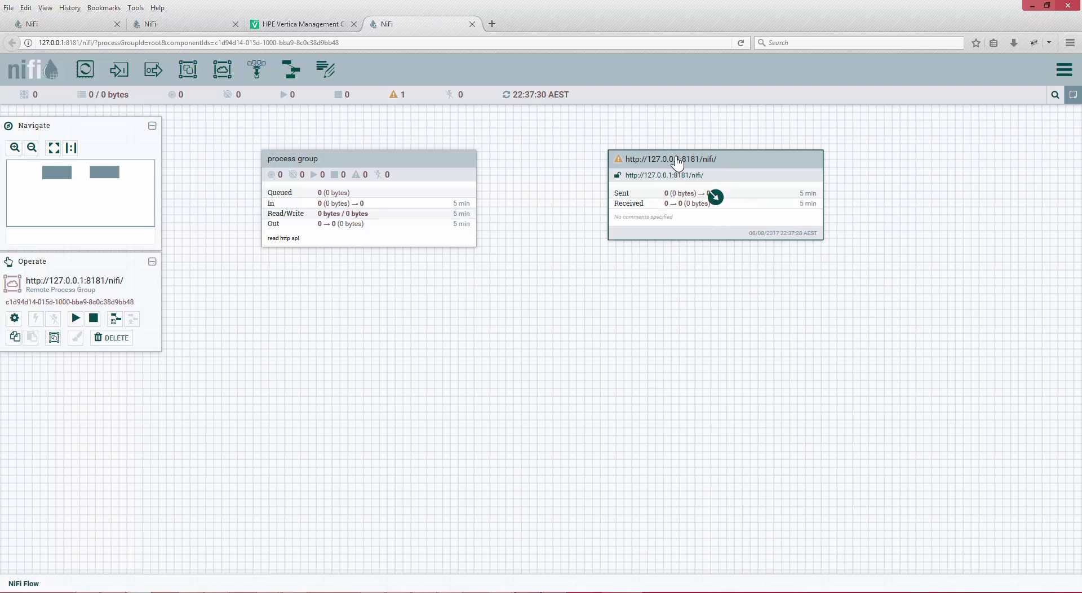
pyautogui.rightClick(677, 163)
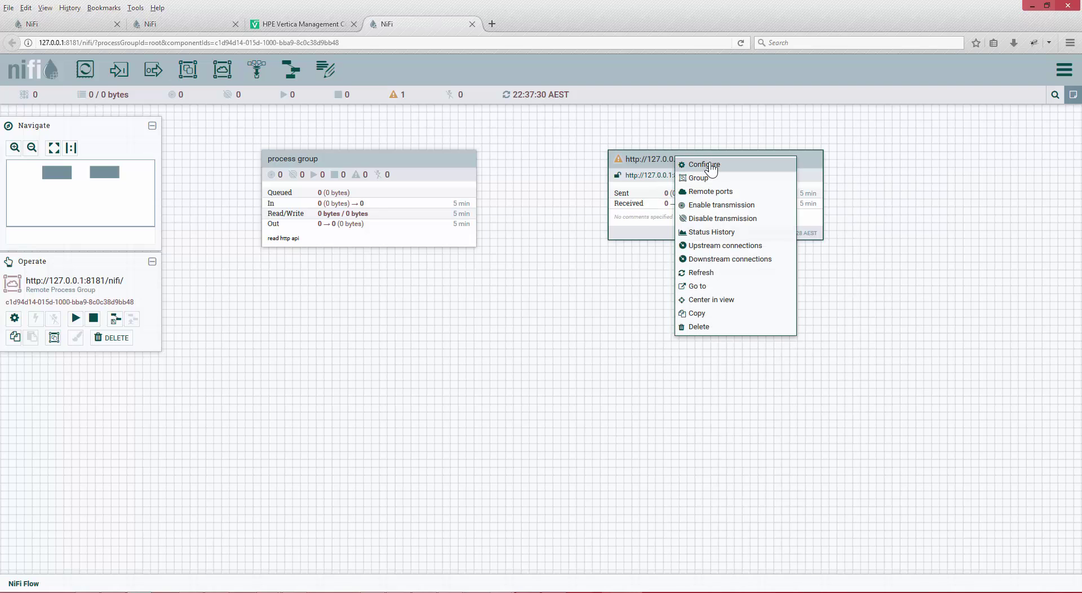
# Review the remote process group's configuration, including its transport protocol, proxy and timeout fields, without applying changes
pyautogui.click(699, 165)
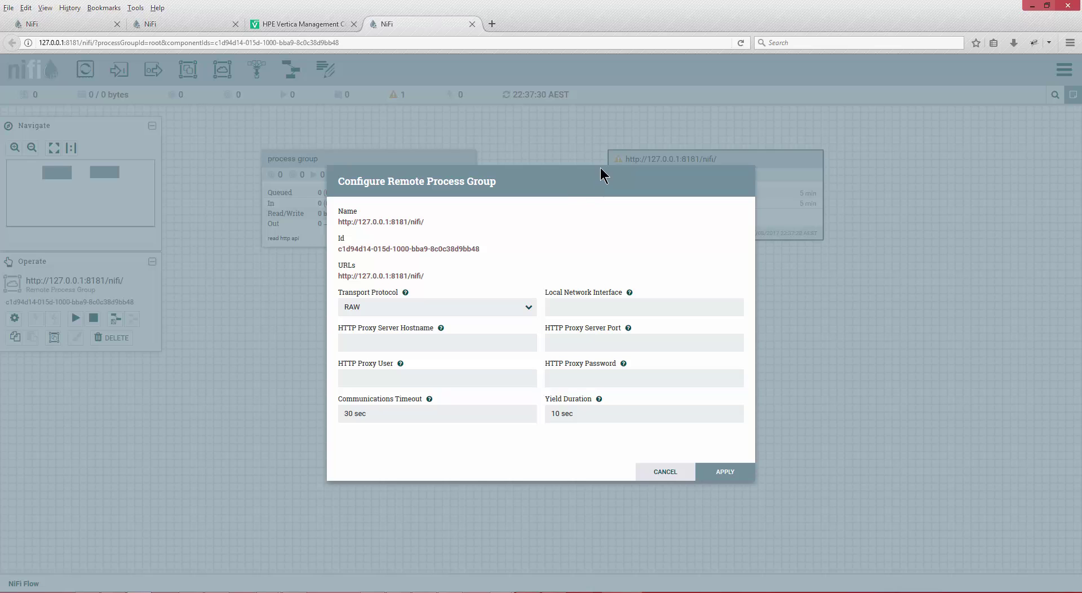
pyautogui.click(372, 420)
pyautogui.click(365, 381)
pyautogui.click(364, 344)
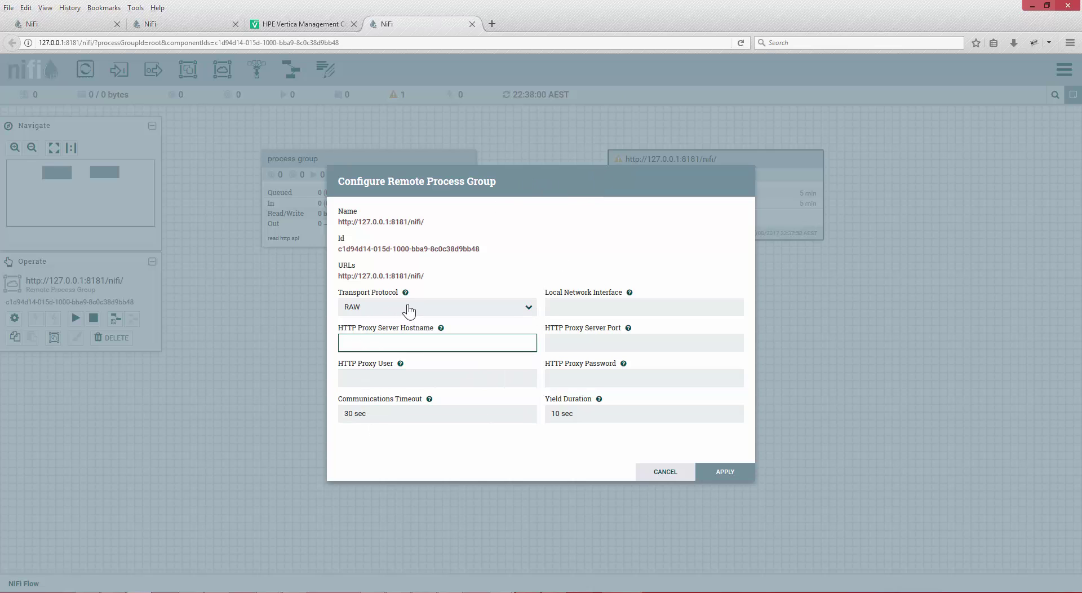
pyautogui.click(665, 473)
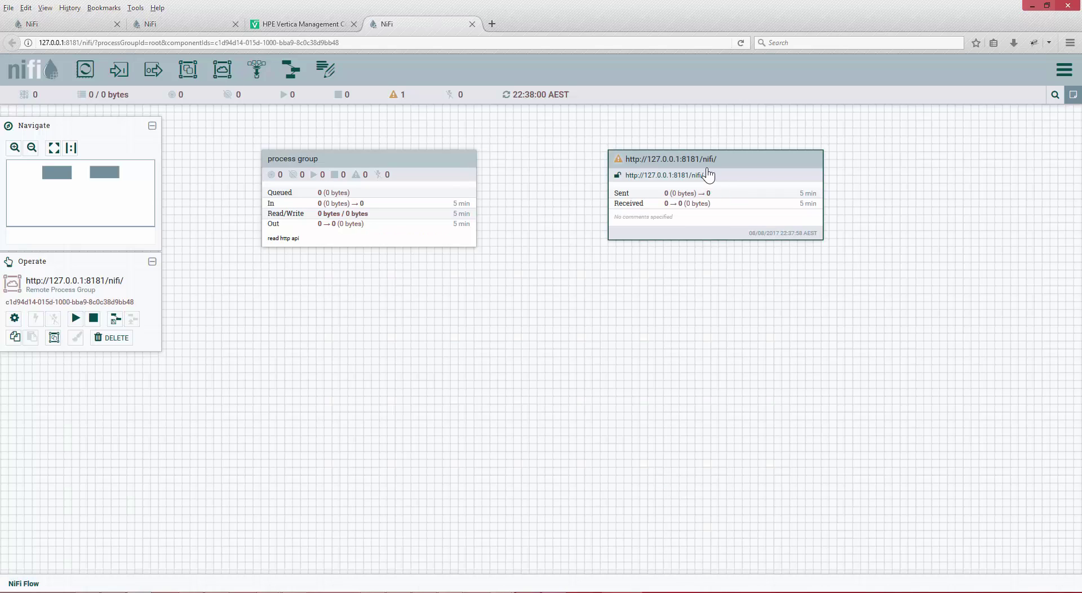
# Delete the remote process group and move the remaining process group into the right half of the canvas
pyautogui.press('Delete')
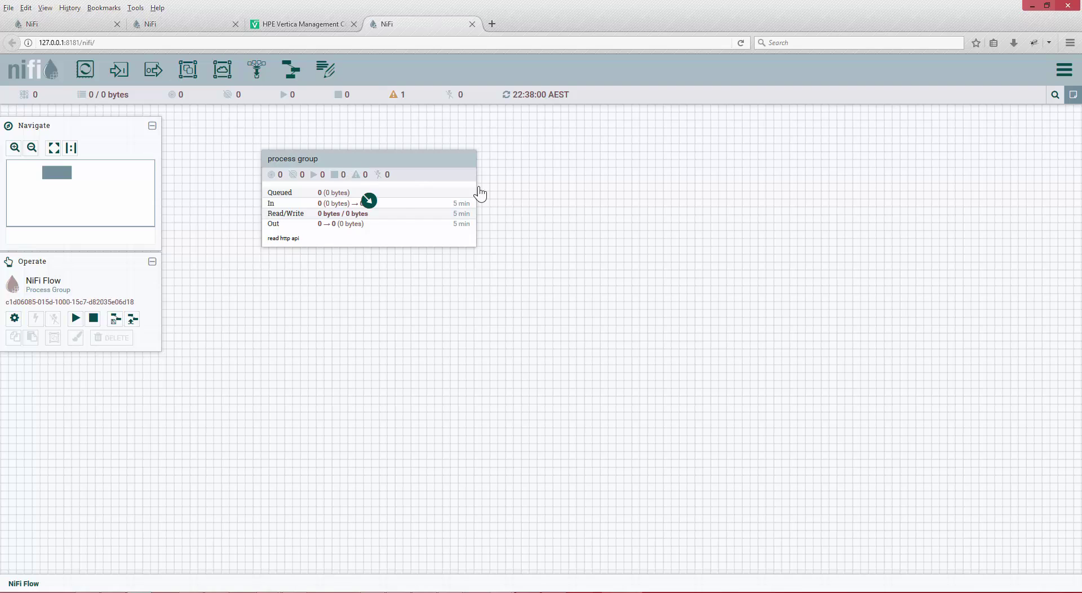
pyautogui.moveTo(346, 156); pyautogui.dragTo(829, 198)
# Copy the process group and paste the duplicate onto the canvas to the left of the original
pyautogui.rightClick(830, 197)
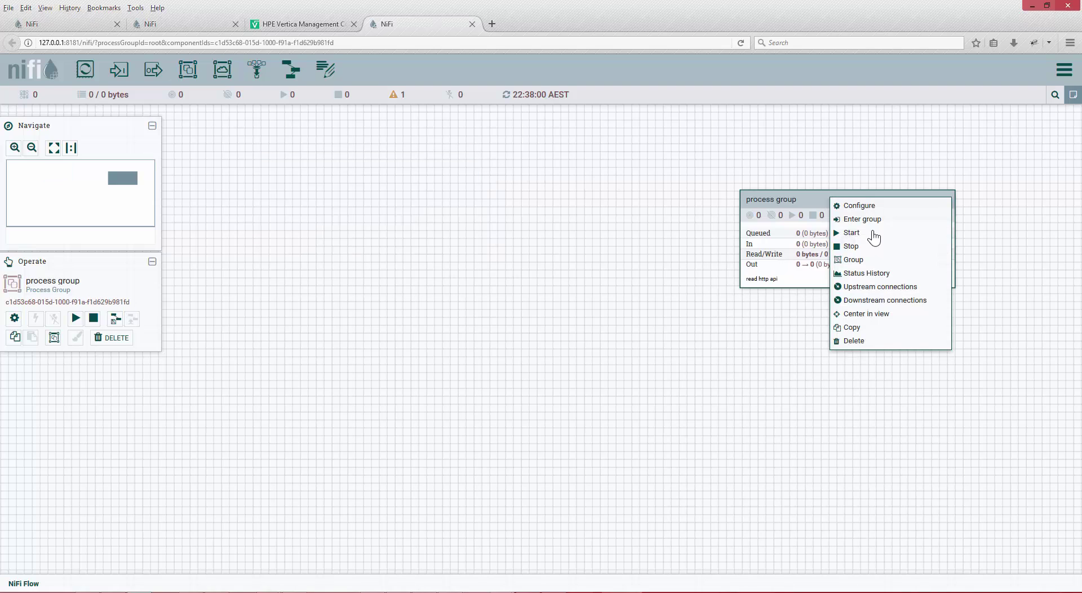
pyautogui.click(854, 328)
pyautogui.rightClick(445, 186)
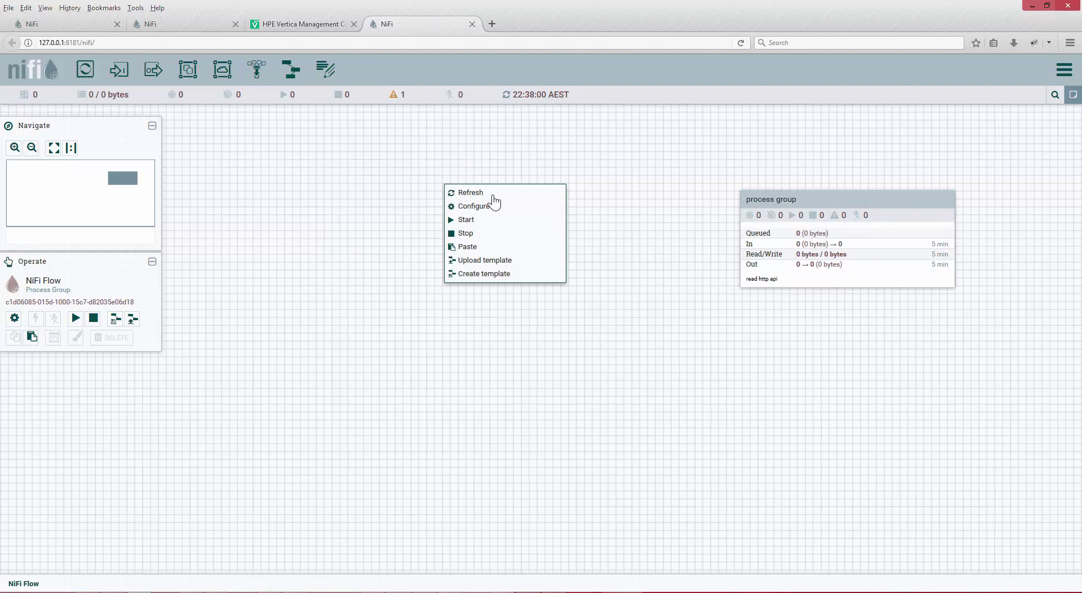
pyautogui.click(471, 247)
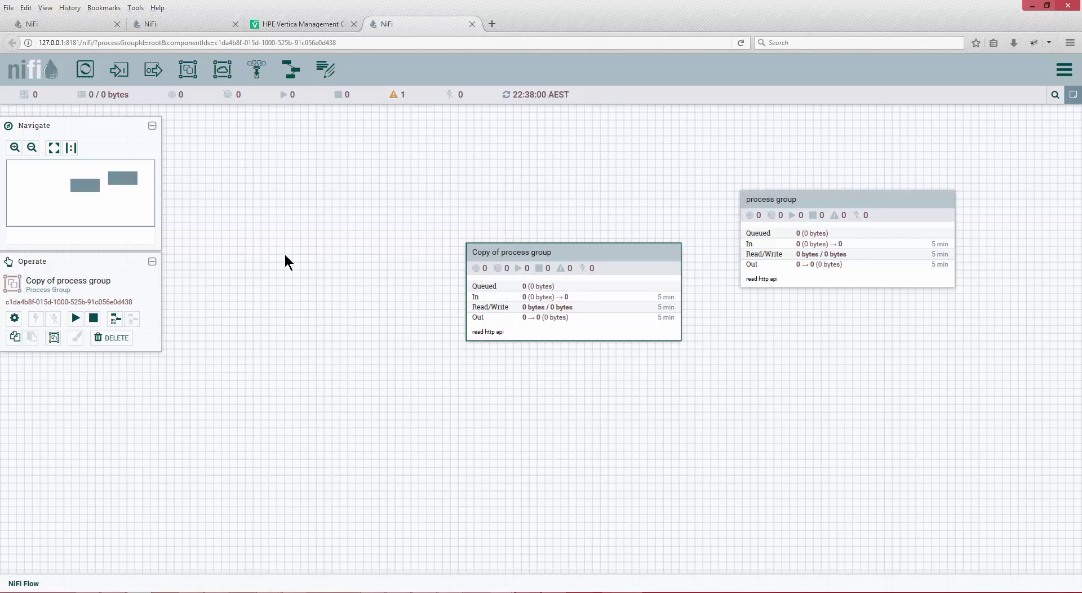
# Move the copied process group to the upper left and the original far to the lower right, spreading them apart
pyautogui.moveTo(575, 265); pyautogui.dragTo(257, 191)
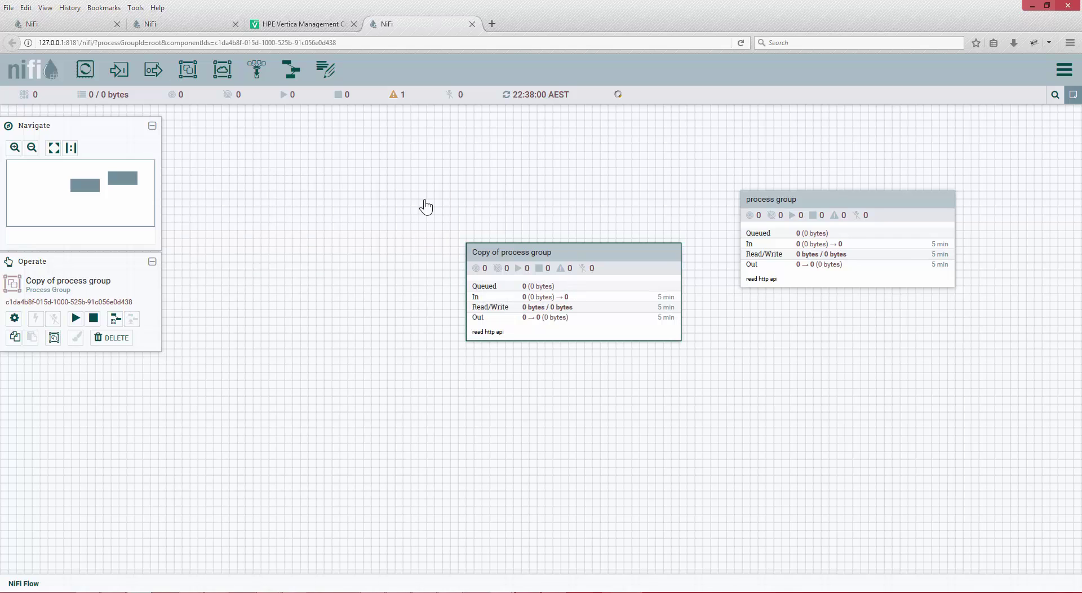
pyautogui.click(802, 215)
pyautogui.moveTo(1027, 425); pyautogui.dragTo(1067, 423)
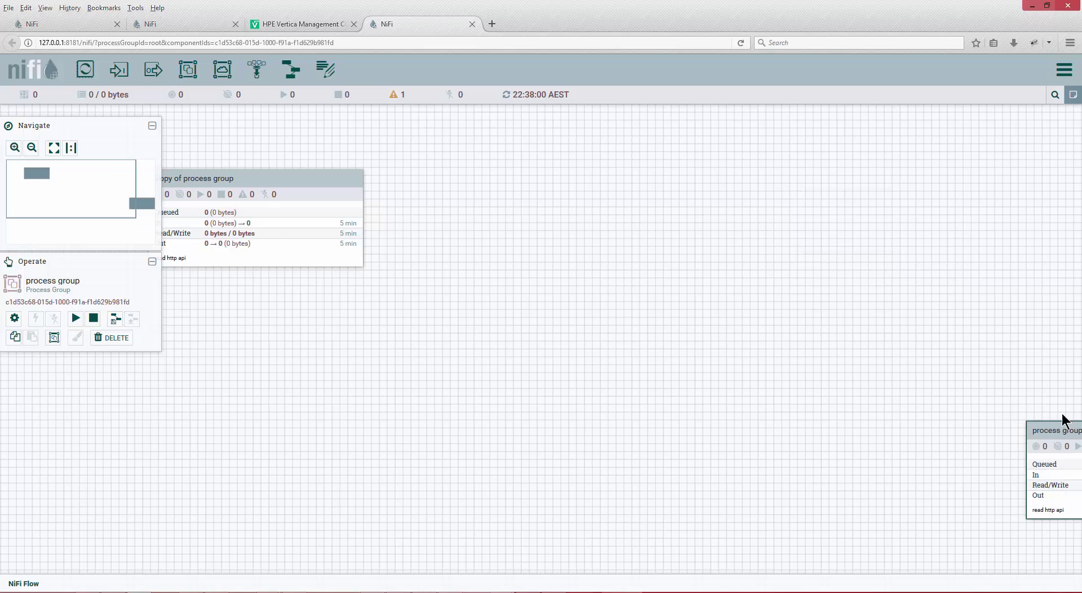
pyautogui.moveTo(550, 193); pyautogui.dragTo(663, 236)
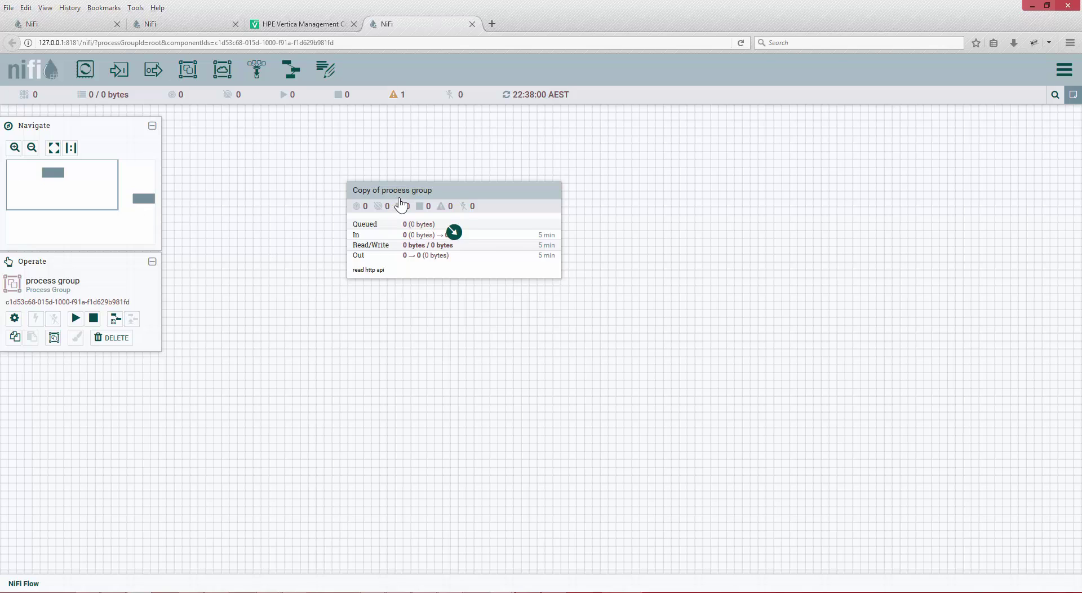
# Zoom the canvas out until both process groups are in view and zoom back in
pyautogui.click(31, 148)
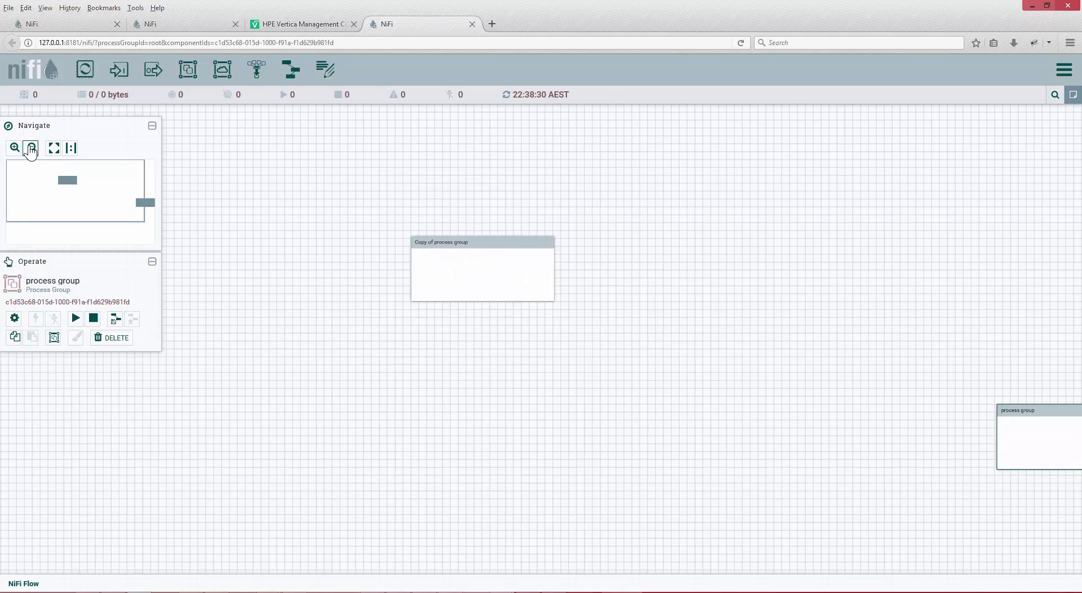
pyautogui.click(31, 148)
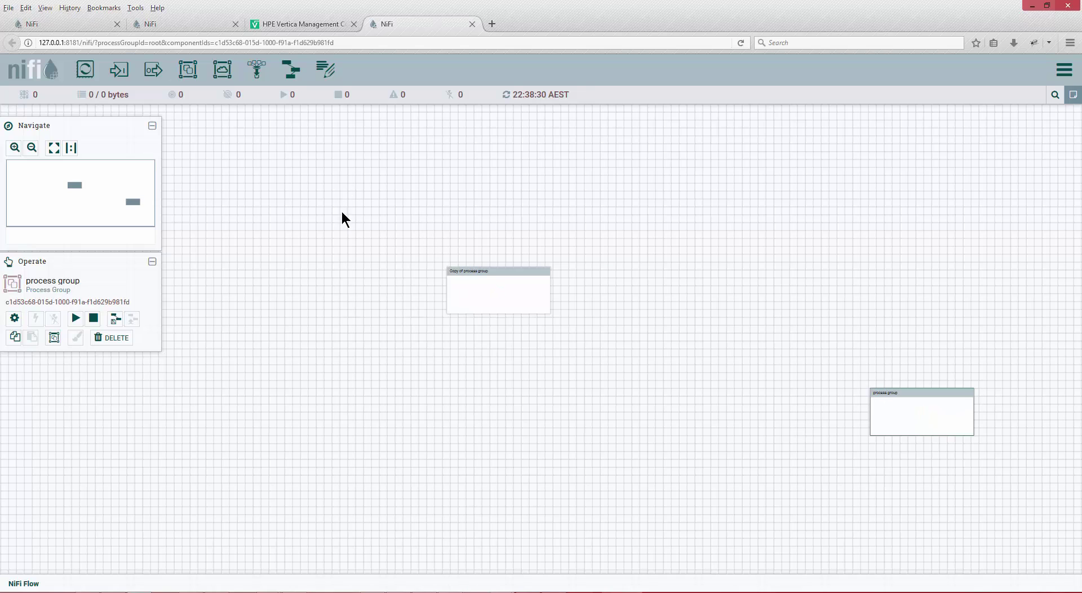
pyautogui.click(16, 149)
pyautogui.click(17, 149)
pyautogui.click(16, 150)
pyautogui.click(17, 149)
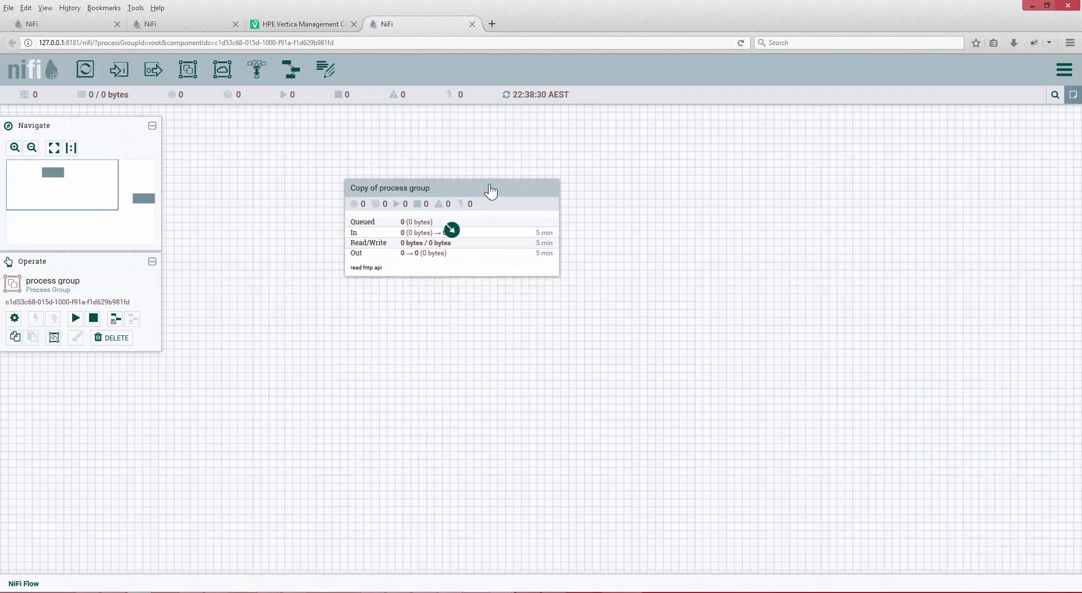
# Move the copied process group slightly to the right and down on the canvas
pyautogui.moveTo(807, 198); pyautogui.dragTo(507, 183)
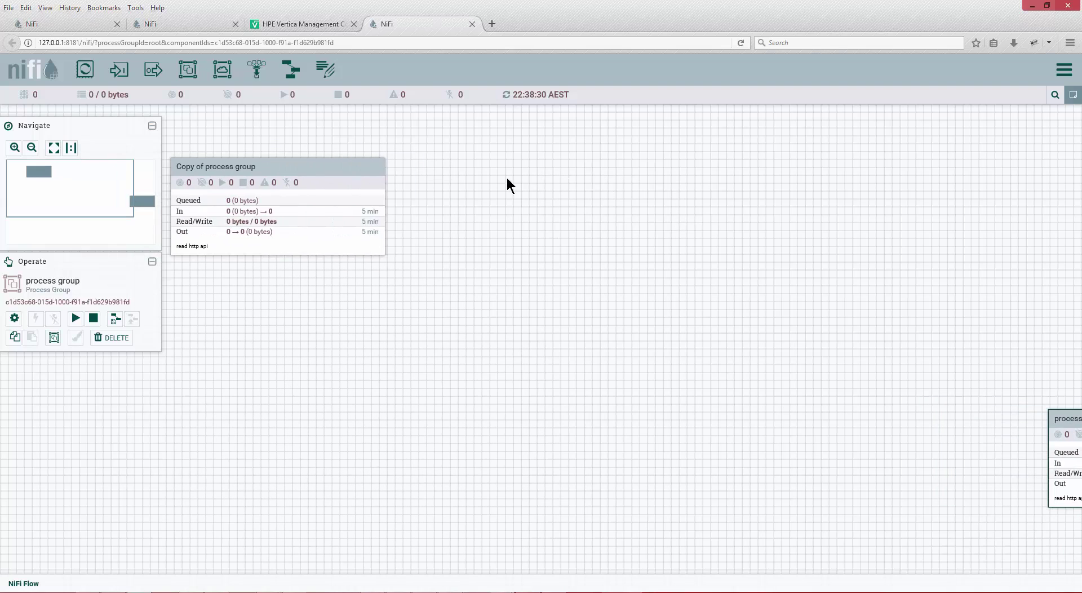
pyautogui.click(314, 178)
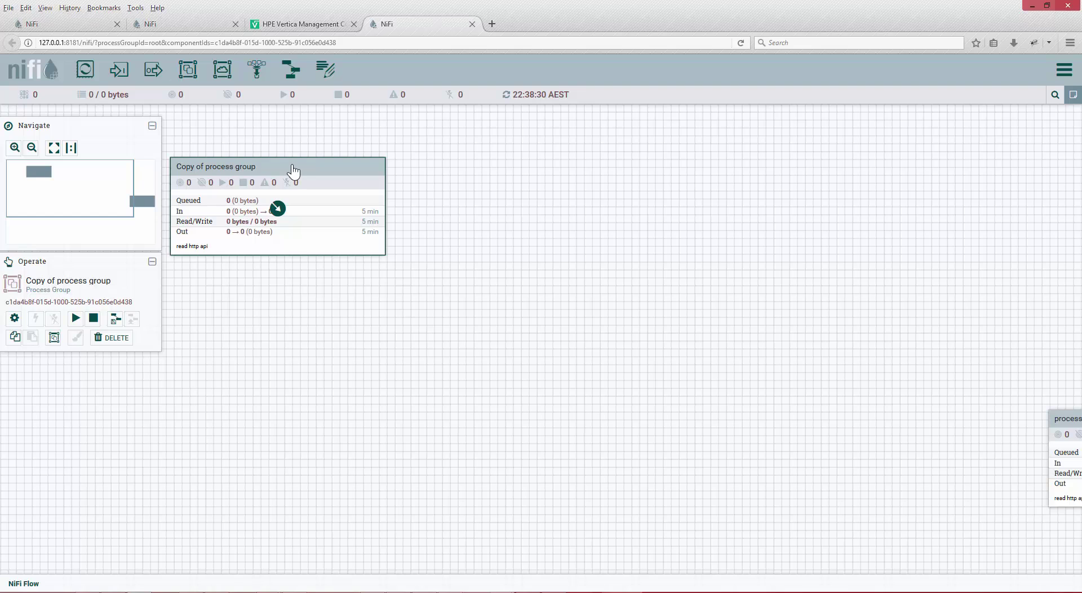
pyautogui.moveTo(293, 167); pyautogui.dragTo(410, 189)
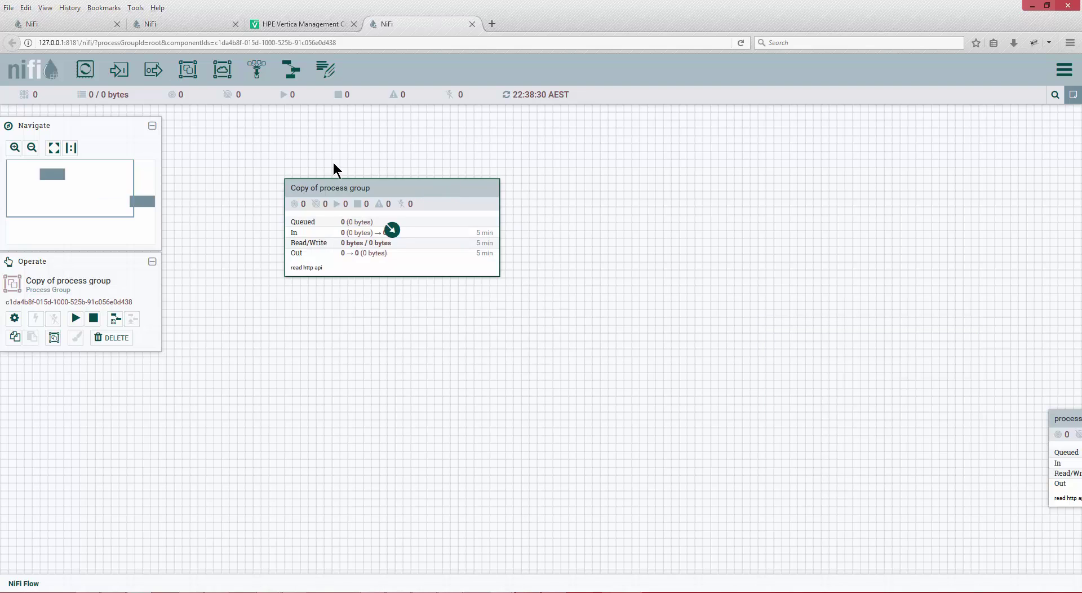
# Fit the whole flow into view, show the selected copy at actual size and clear the selection
pyautogui.click(57, 154)
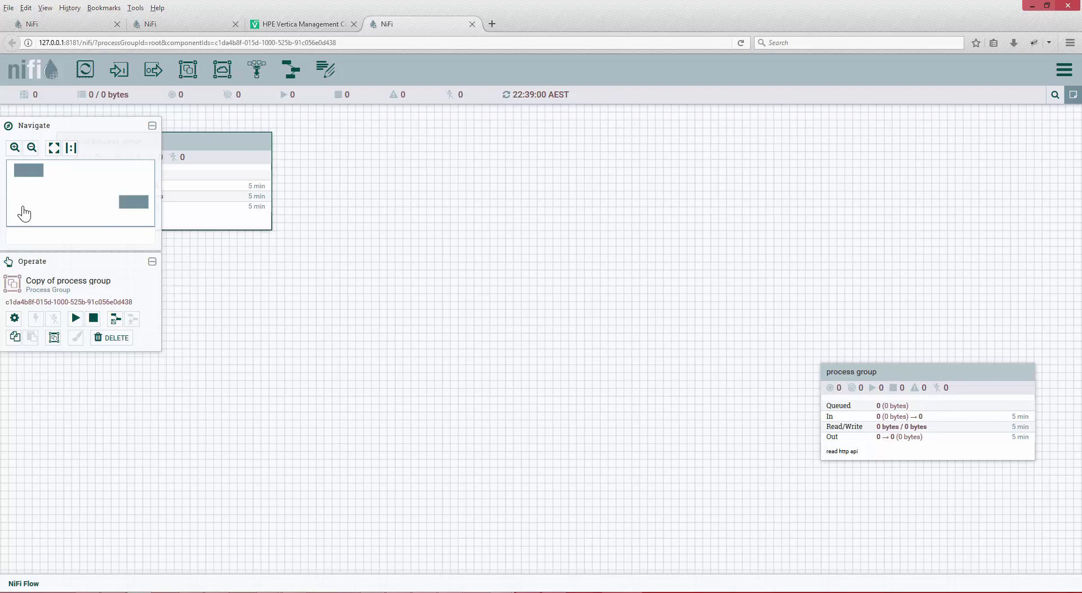
pyautogui.click(68, 149)
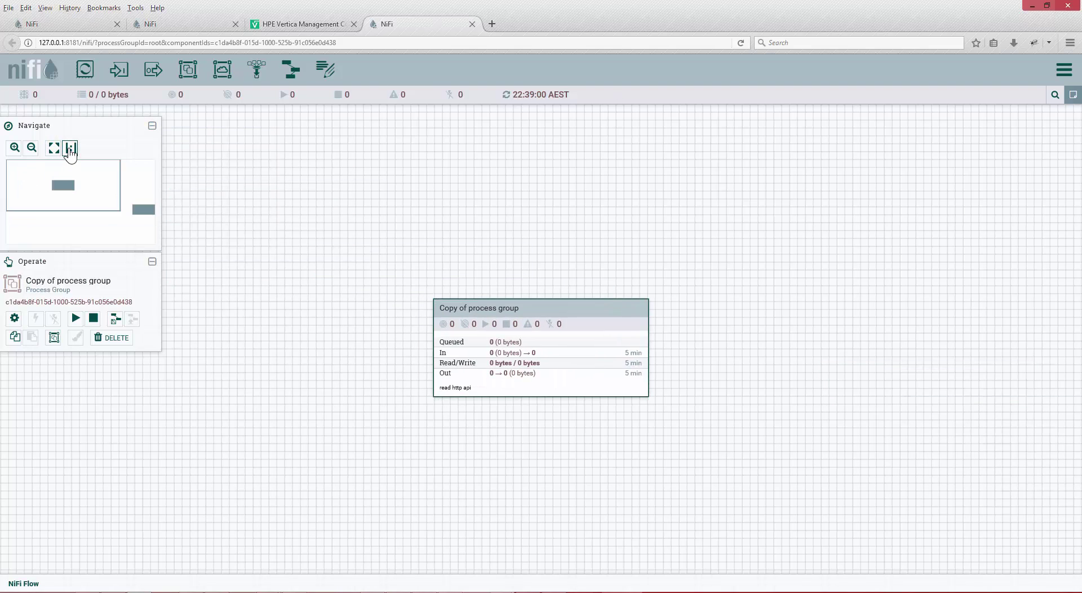
pyautogui.click(524, 265)
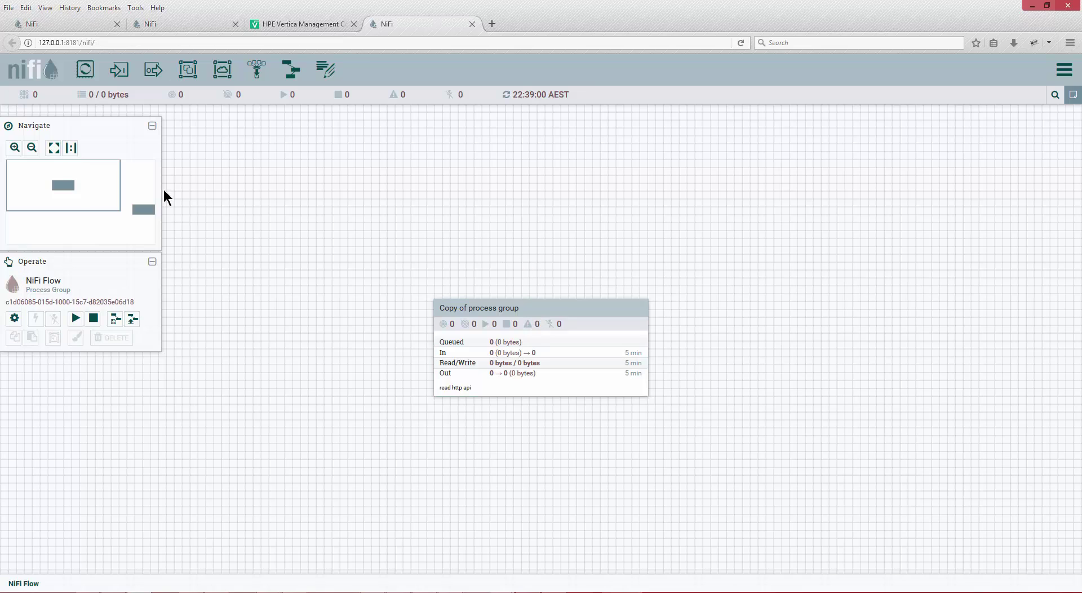
# Try the actual-size view without a selection, and again with the original process group selected to center it
pyautogui.click(74, 151)
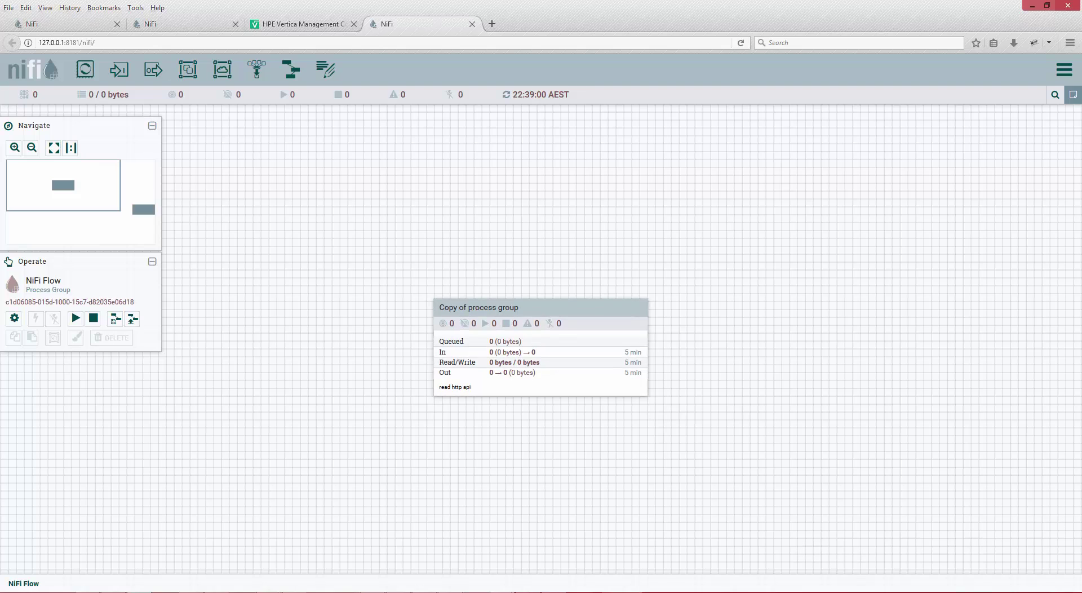
pyautogui.moveTo(872, 490); pyautogui.dragTo(613, 333)
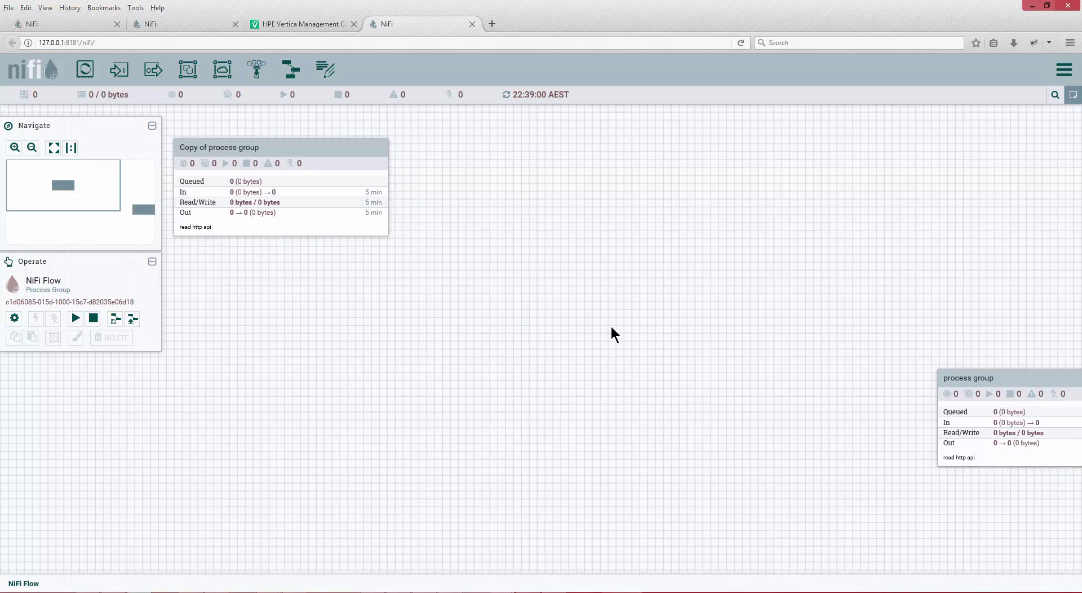
pyautogui.click(1041, 392)
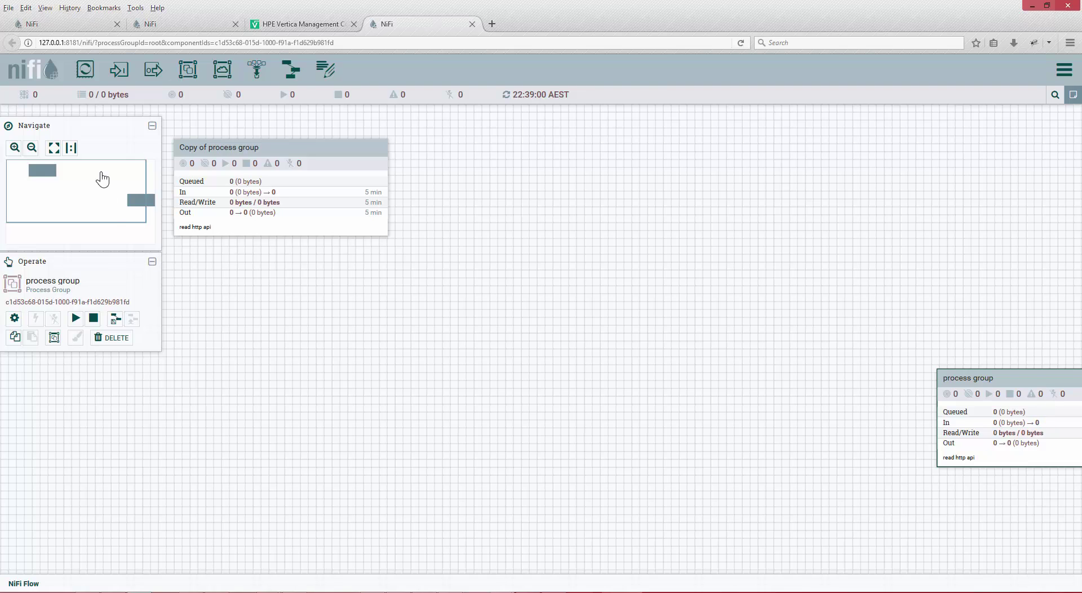
pyautogui.click(74, 151)
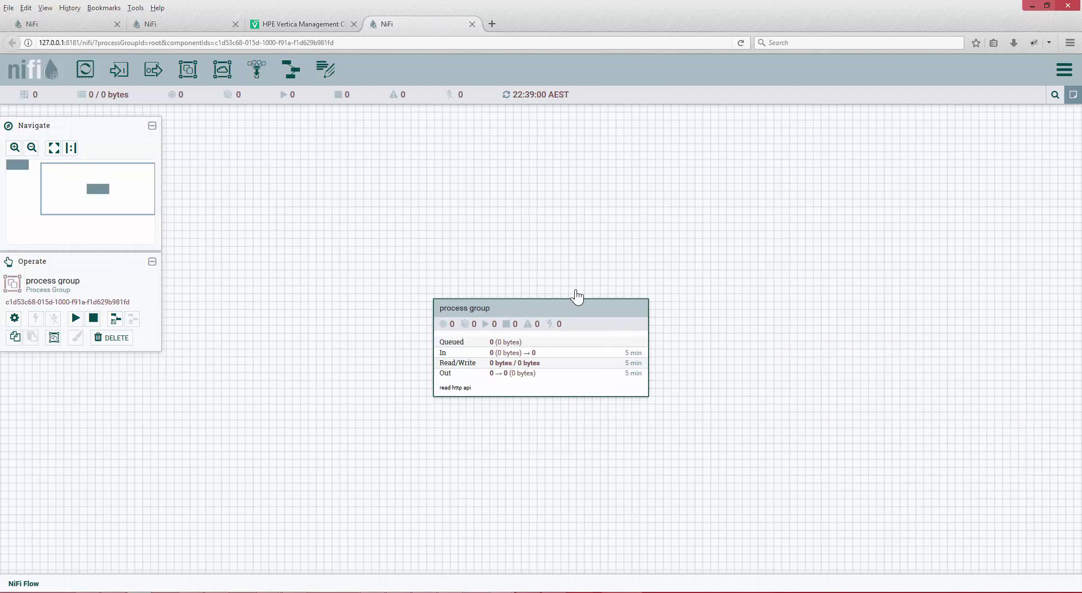
# Inspect the original process group's available actions without choosing one, and deselect the group
pyautogui.moveTo(545, 346)
pyautogui.rightClick(549, 308)
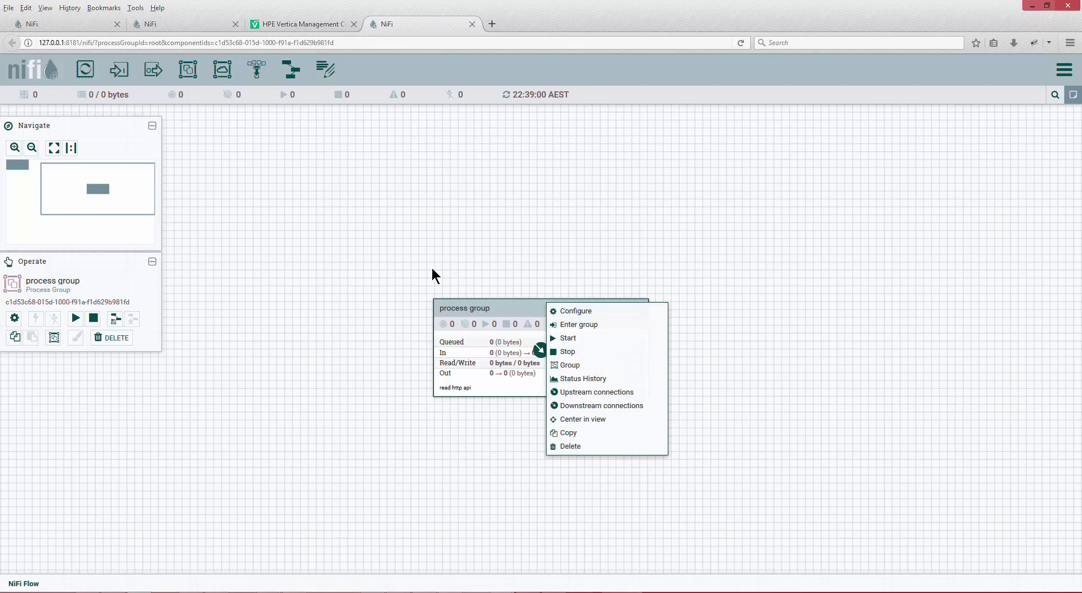
pyautogui.click(470, 254)
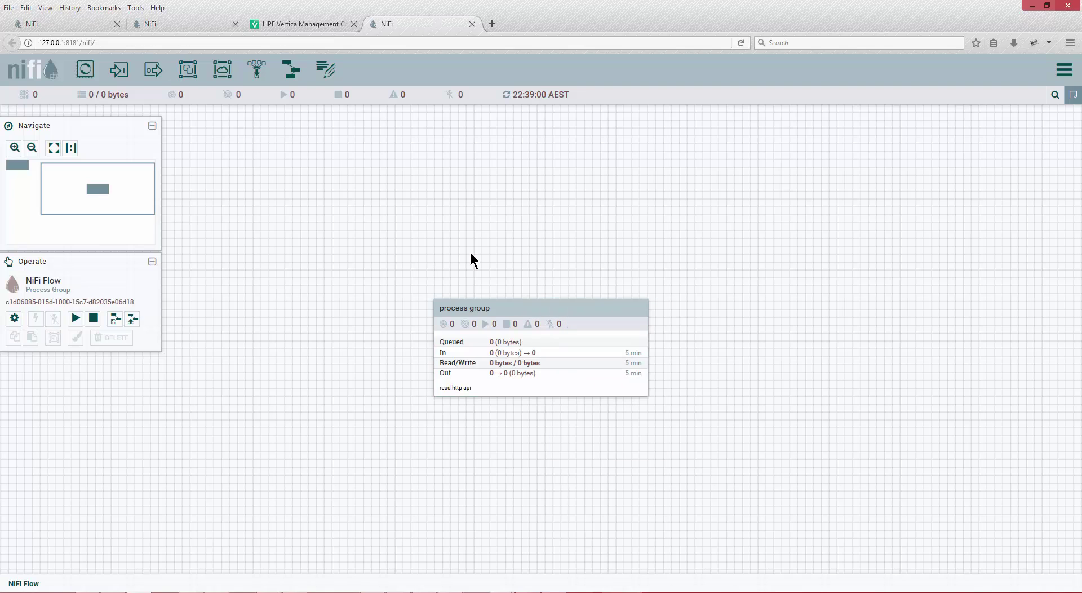
# Add a label to the canvas above the process group and stretch it into a wide rectangle
pyautogui.rightClick(330, 68)
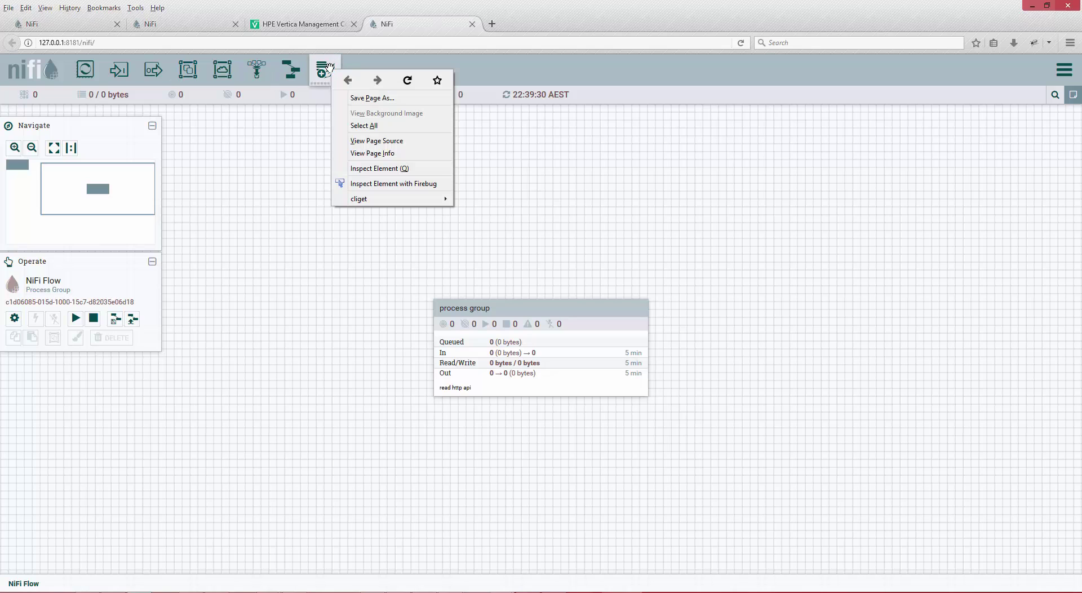
pyautogui.click(296, 161)
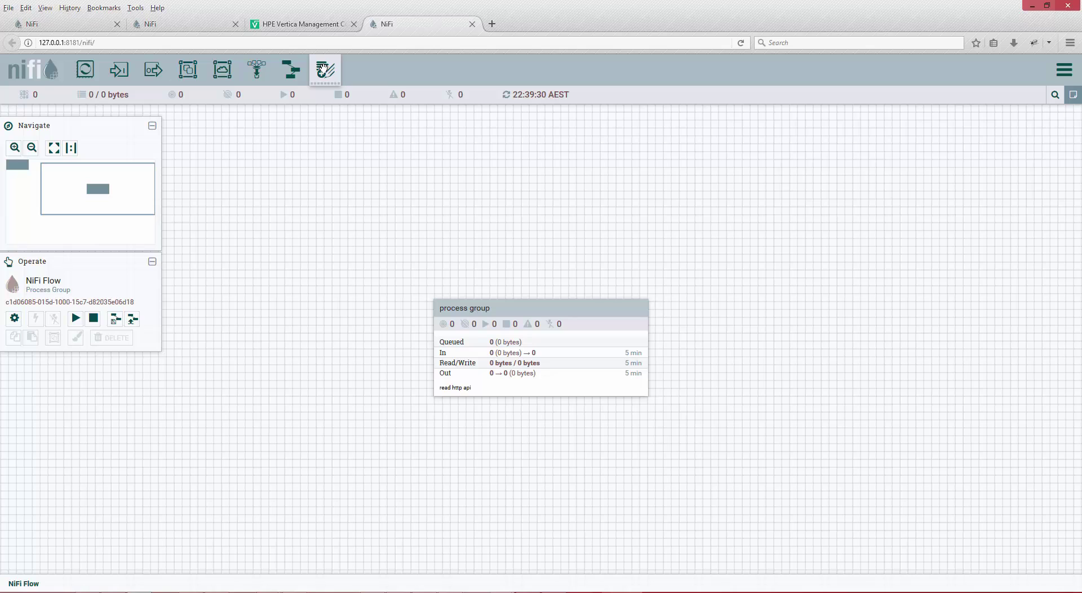
pyautogui.moveTo(325, 68); pyautogui.dragTo(523, 190)
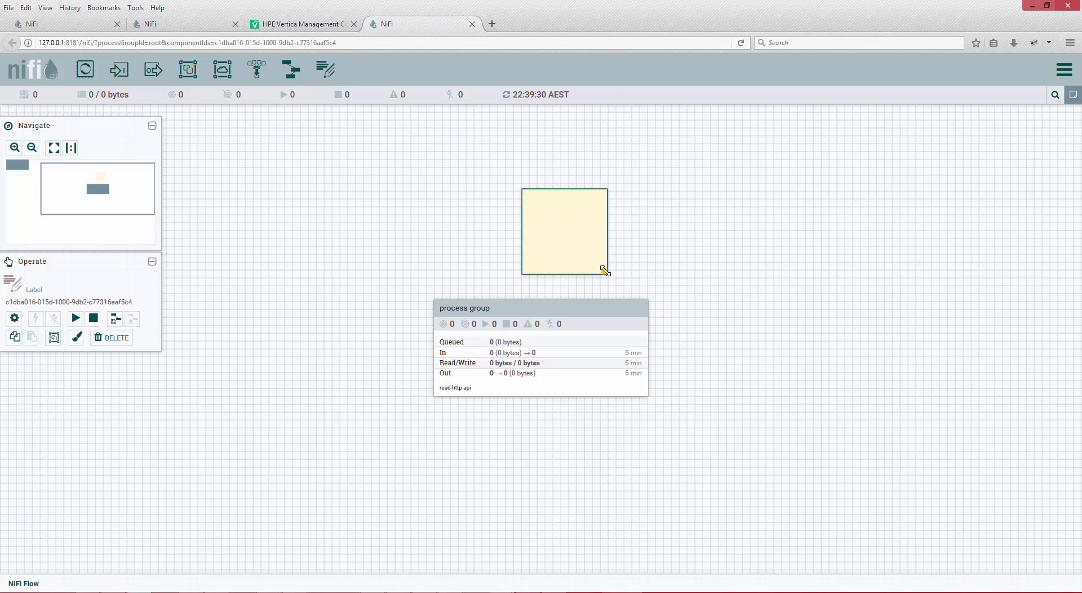
pyautogui.moveTo(600, 270); pyautogui.dragTo(813, 284)
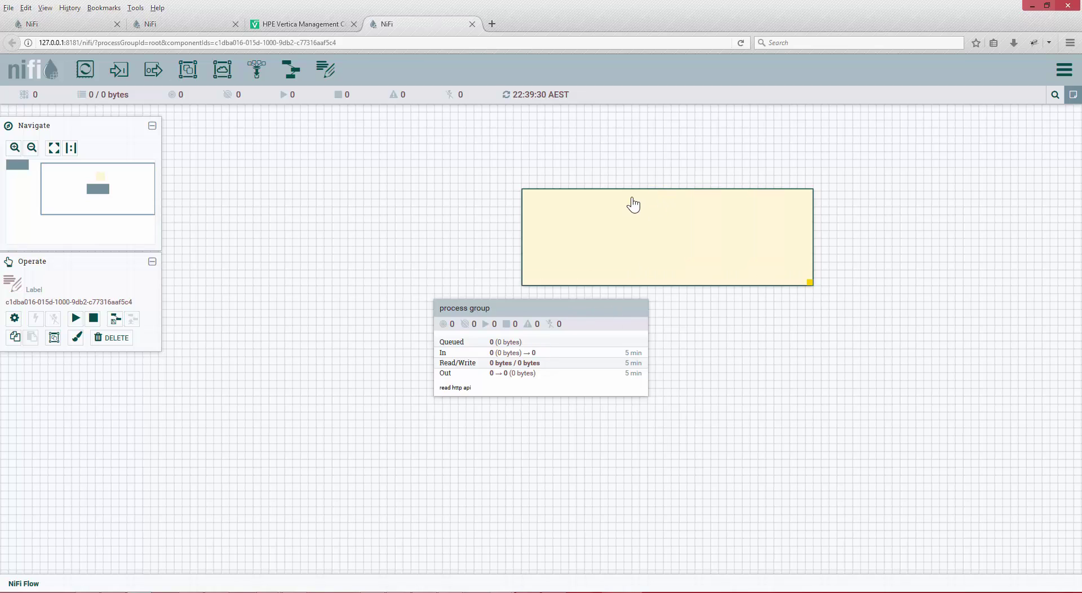
# Change the new label's color to light pink, #ffd6fa
pyautogui.rightClick(657, 220)
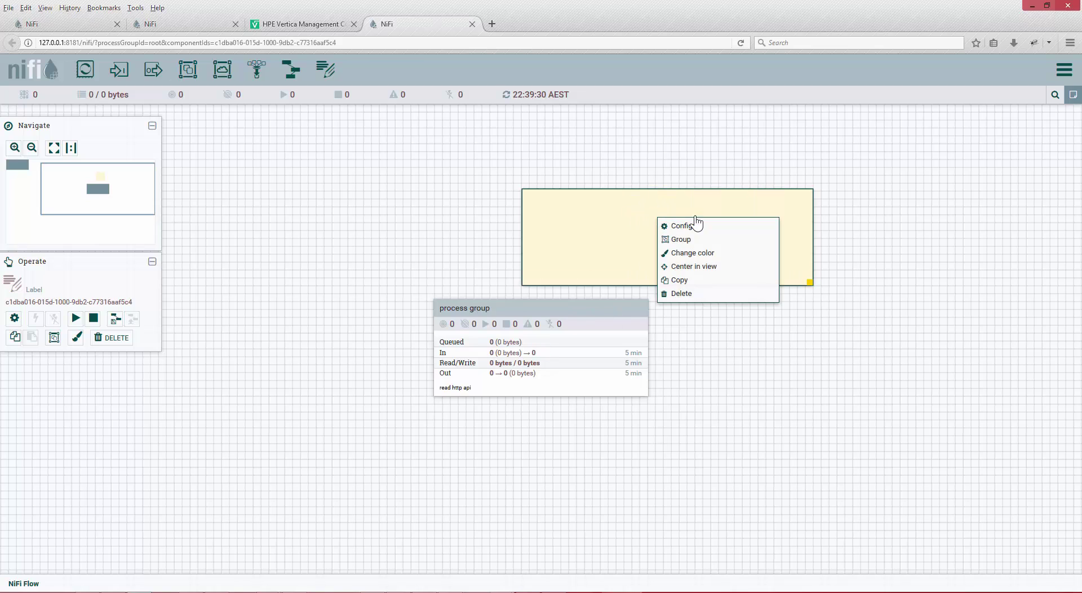
pyautogui.click(693, 254)
pyautogui.click(578, 256)
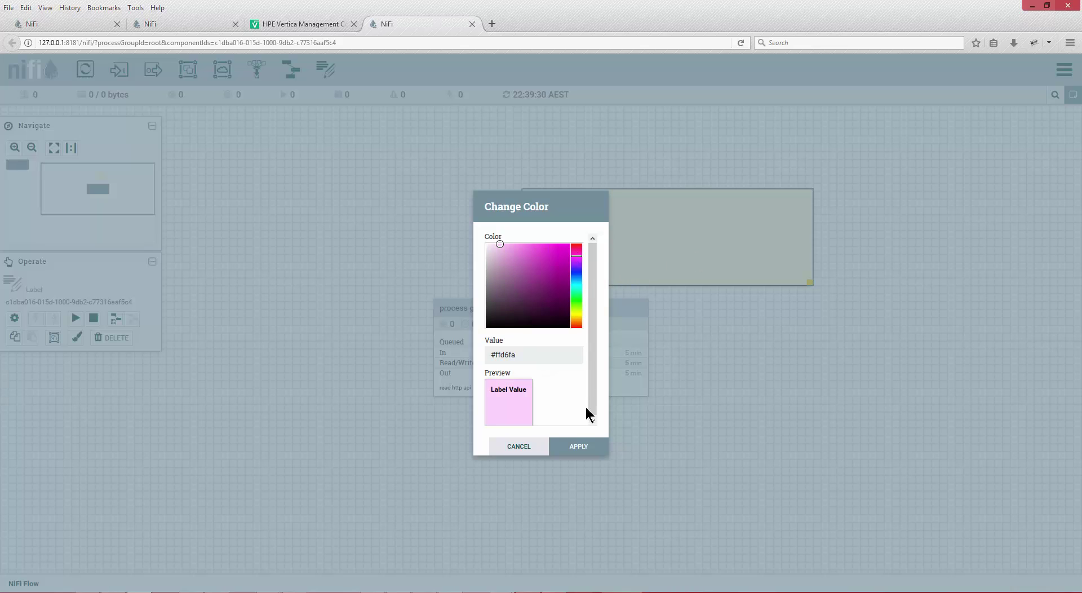
pyautogui.click(579, 446)
# Set the pink label's text to "This is a special p group"
pyautogui.rightClick(647, 225)
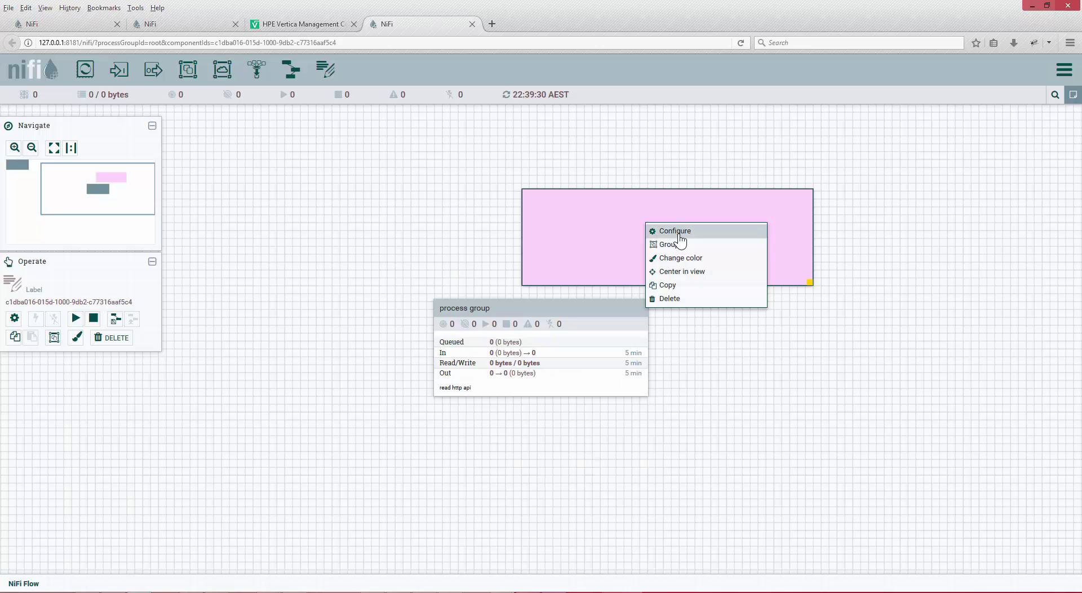
pyautogui.click(674, 232)
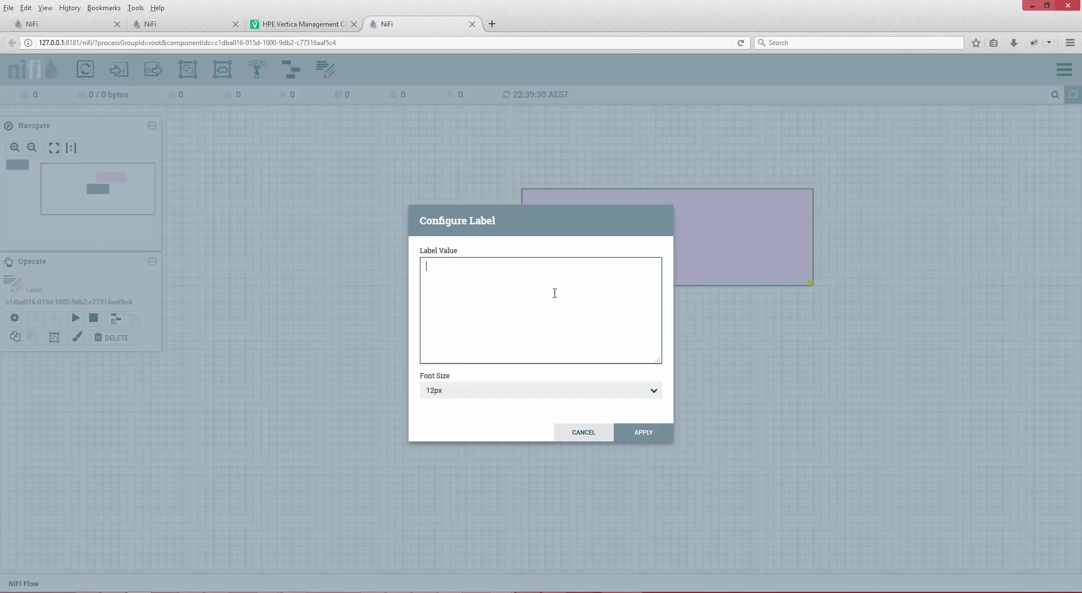
pyautogui.write('This is a special p group')
pyautogui.click(647, 435)
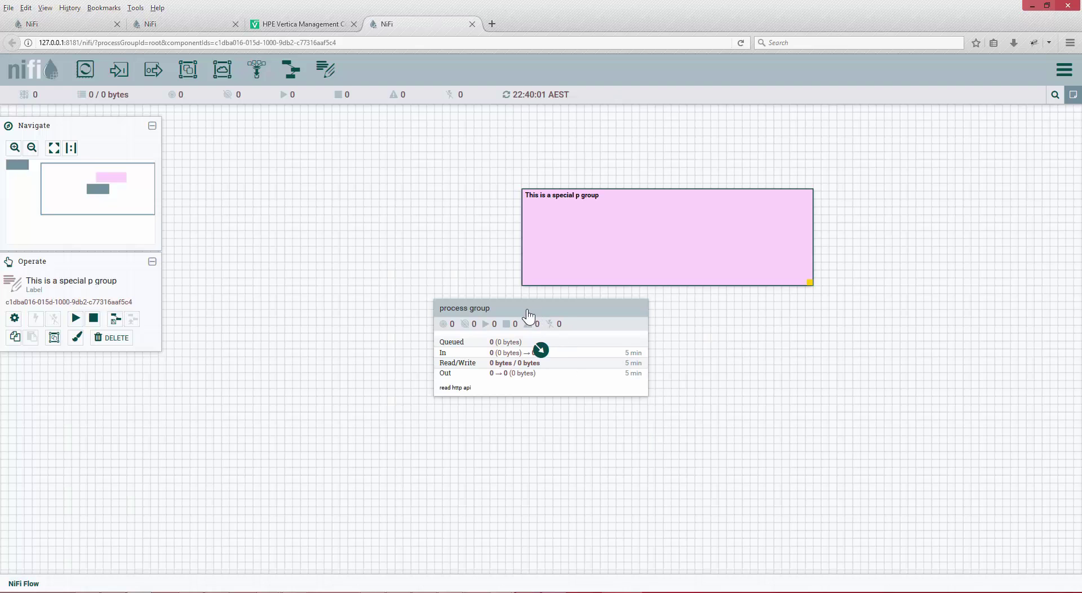
# Move the process group onto the pink label and enlarge the label so it frames the group on all sides
pyautogui.moveTo(551, 311); pyautogui.dragTo(673, 220)
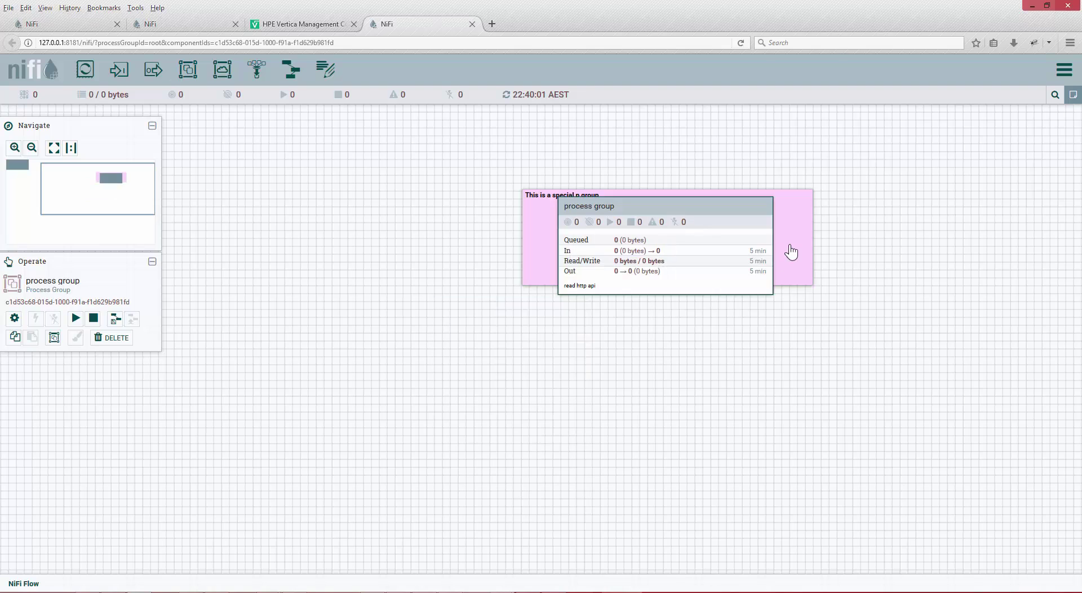
pyautogui.click(810, 279)
pyautogui.moveTo(812, 284); pyautogui.dragTo(821, 334)
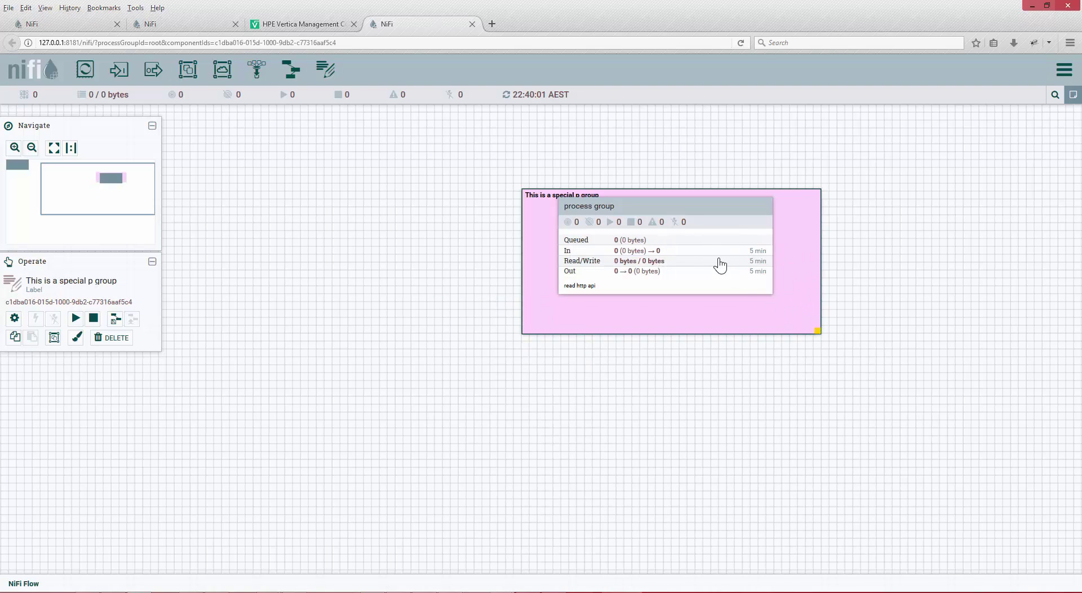
pyautogui.moveTo(697, 224); pyautogui.dragTo(701, 238)
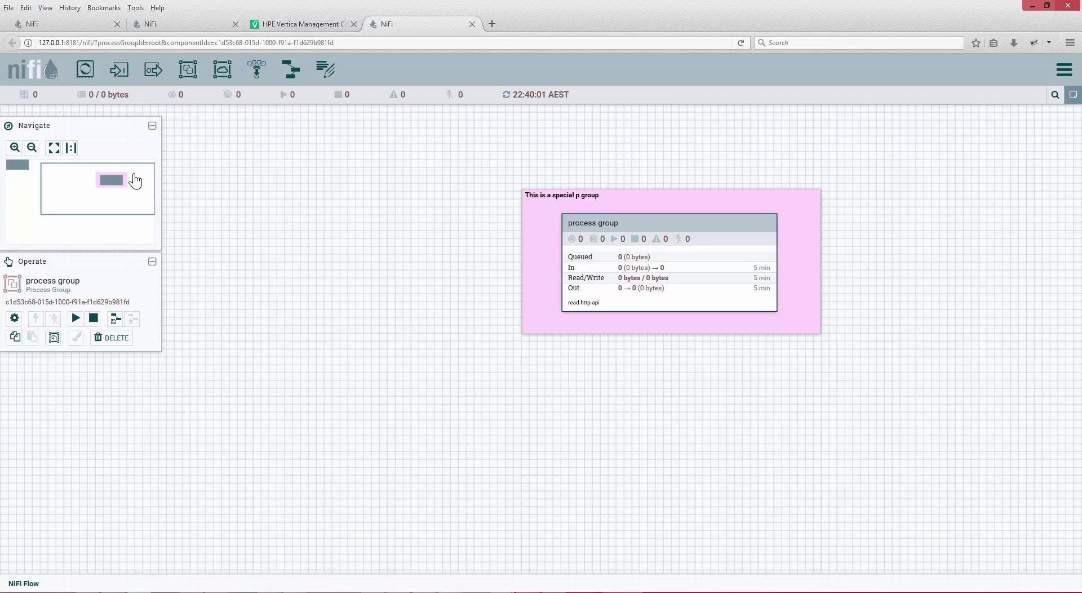
# View the copied process group, return to the labelled one, and zoom out to show both groups
pyautogui.moveTo(68, 181); pyautogui.dragTo(13, 167)
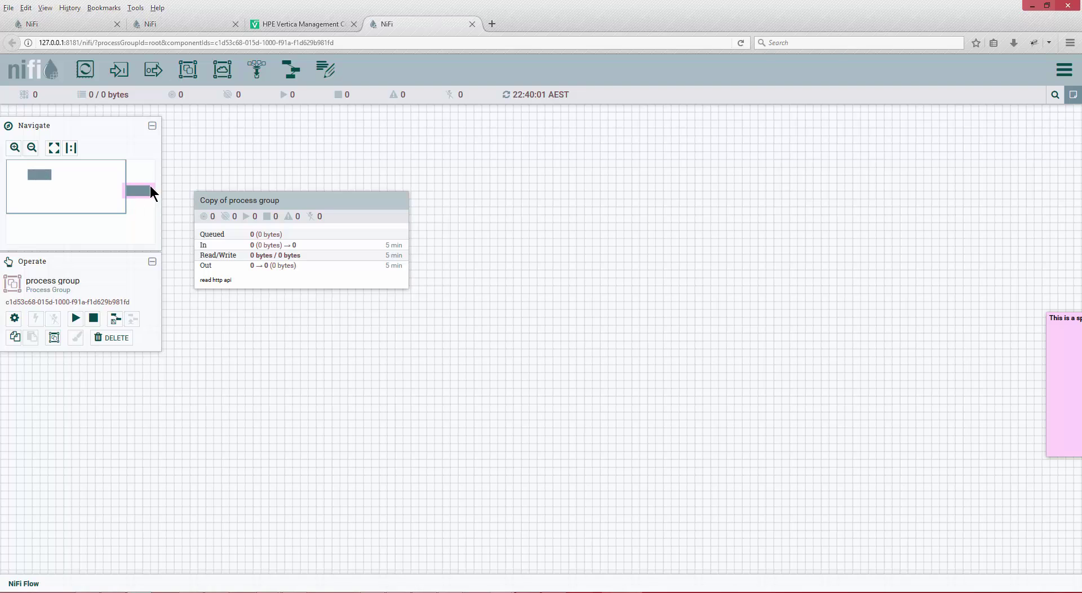
pyautogui.moveTo(84, 187); pyautogui.dragTo(135, 194)
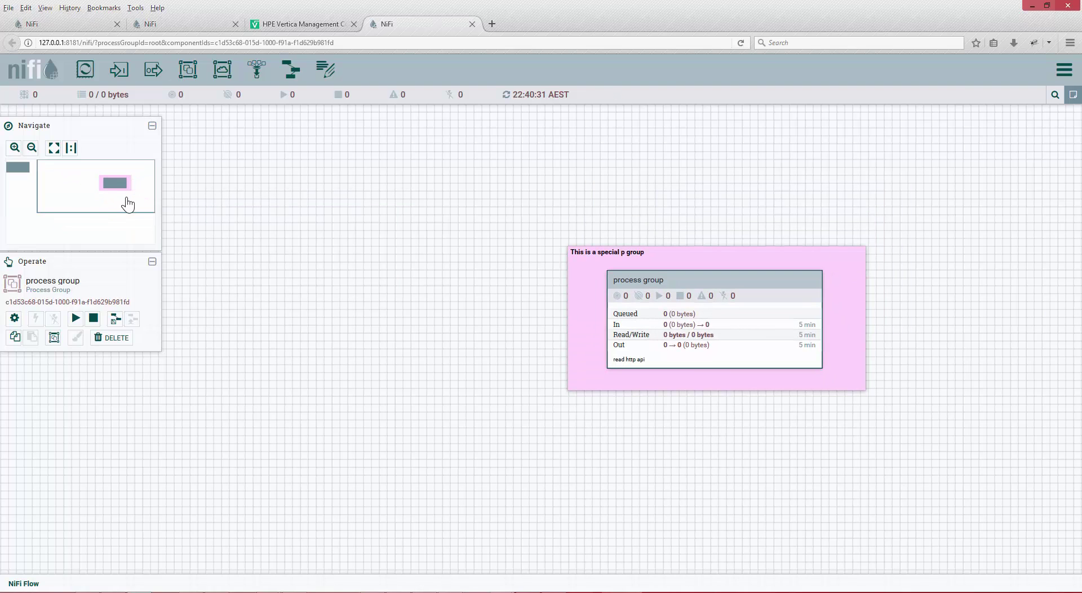
pyautogui.click(32, 148)
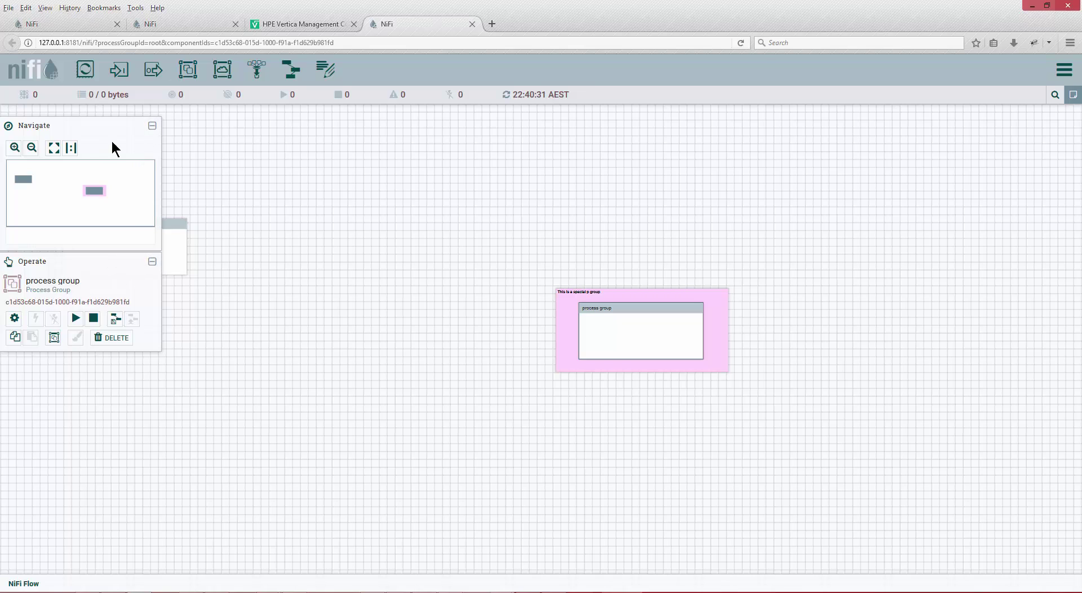
# Collapse the Navigate and Operate palettes and expand them again
pyautogui.click(8, 127)
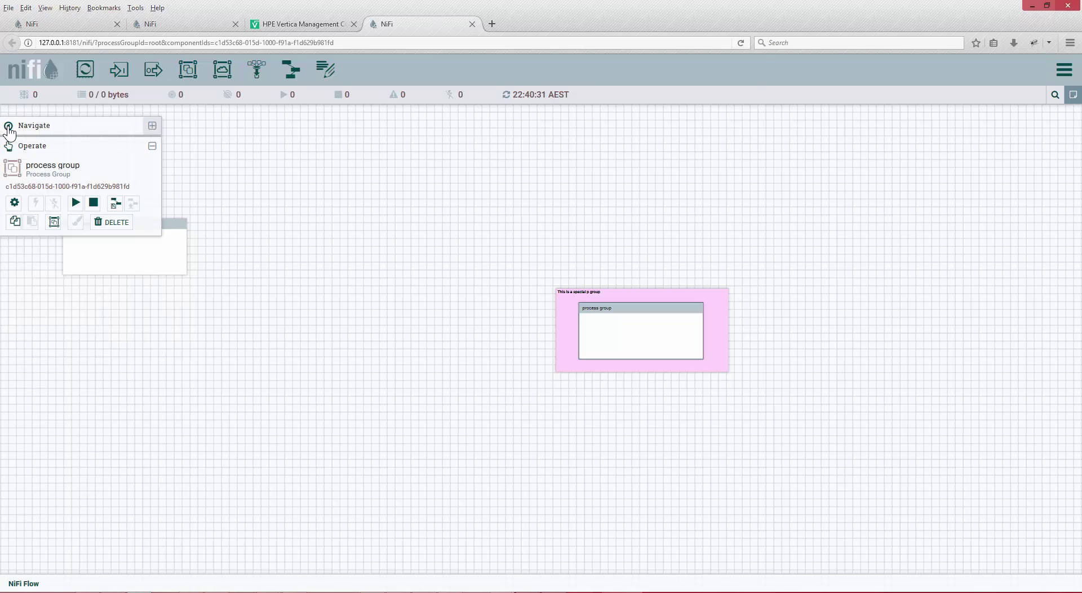
pyautogui.click(9, 128)
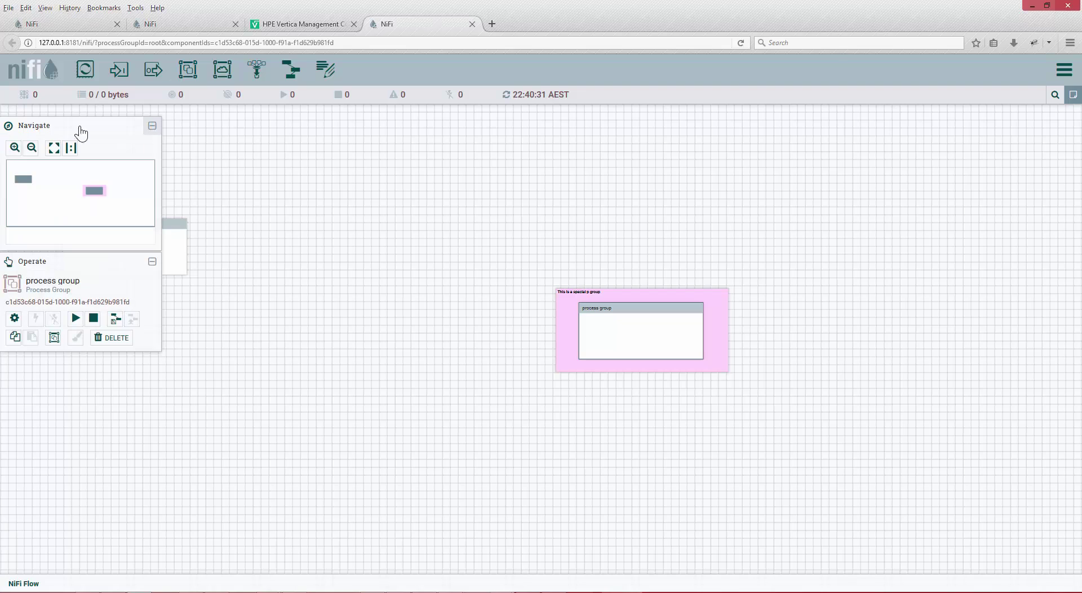
pyautogui.click(153, 126)
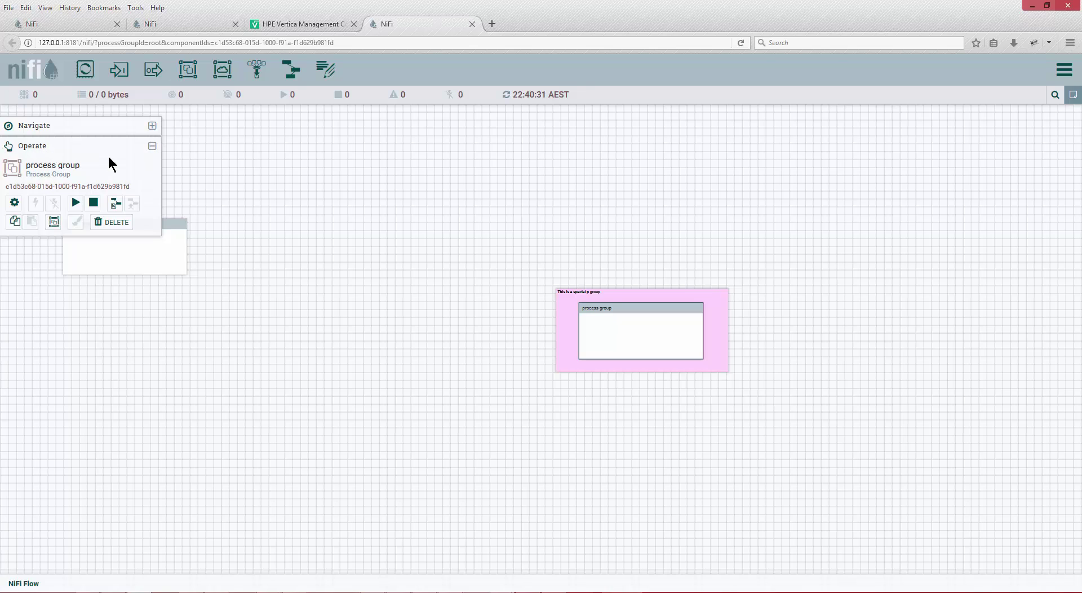
pyautogui.click(151, 147)
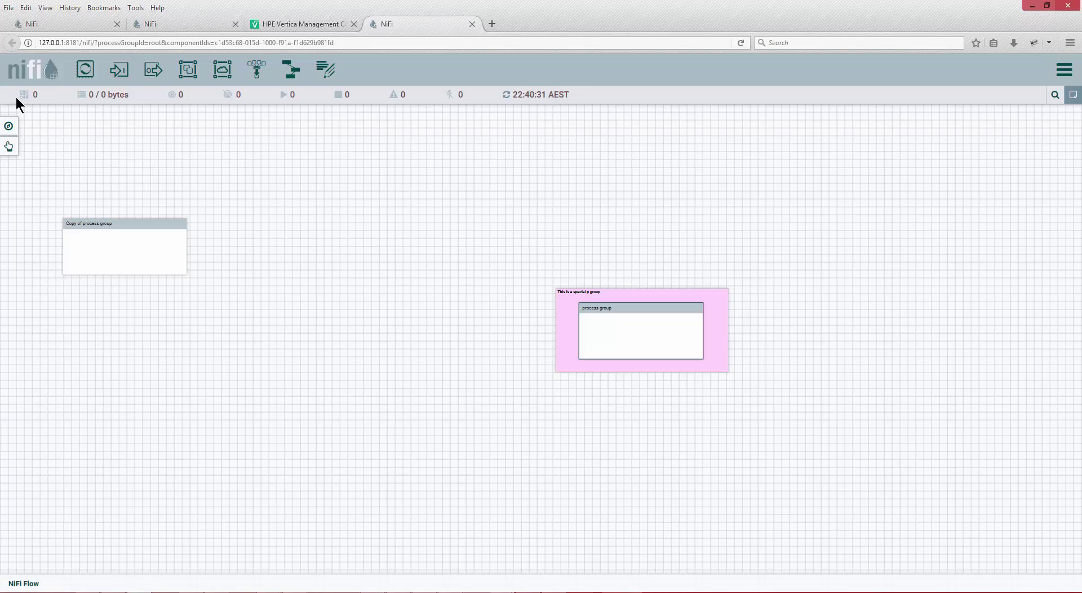
pyautogui.click(10, 147)
pyautogui.click(152, 127)
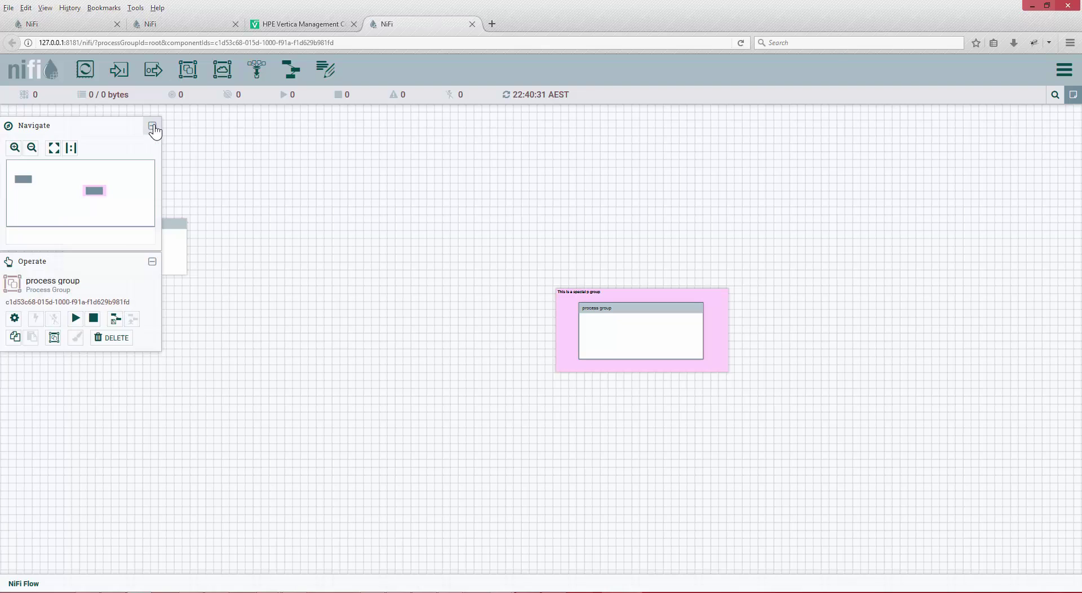
pyautogui.doubleClick(647, 315)
pyautogui.click(275, 386)
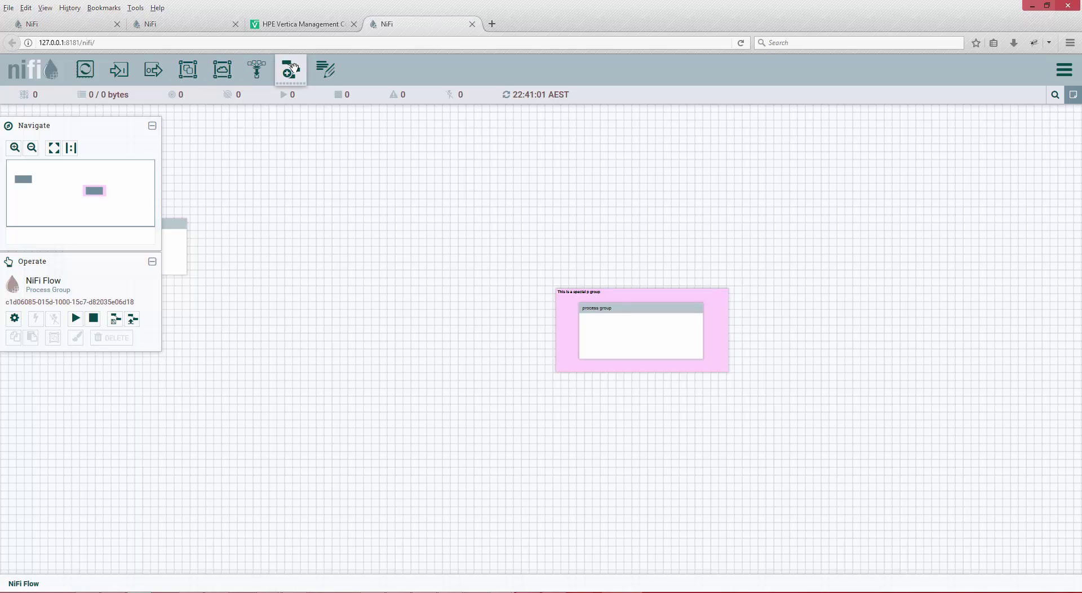
pyautogui.moveTo(318, 197); pyautogui.dragTo(440, 207)
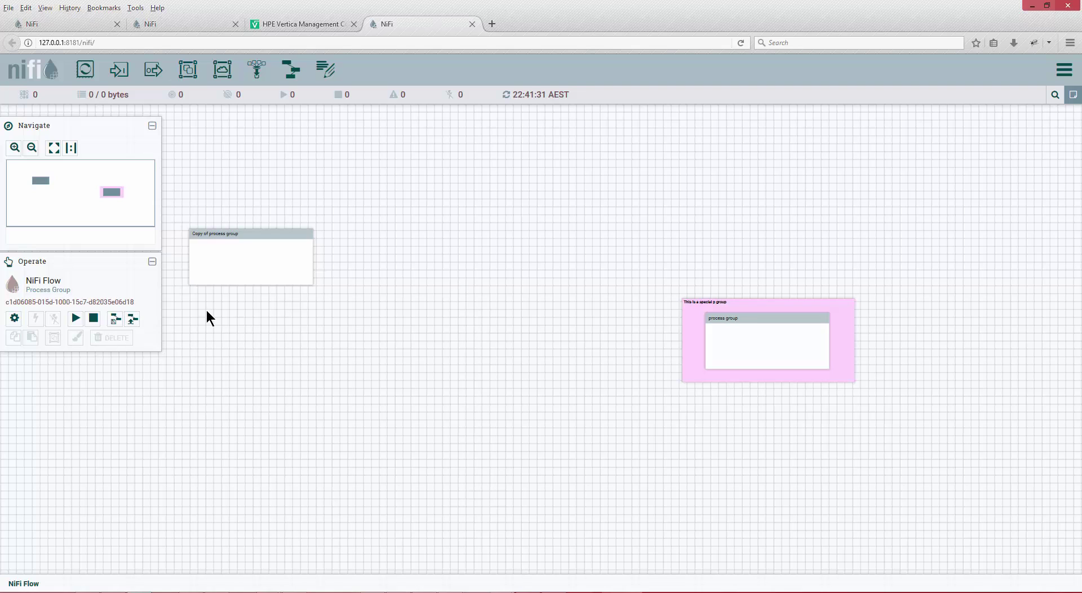
pyautogui.click(133, 320)
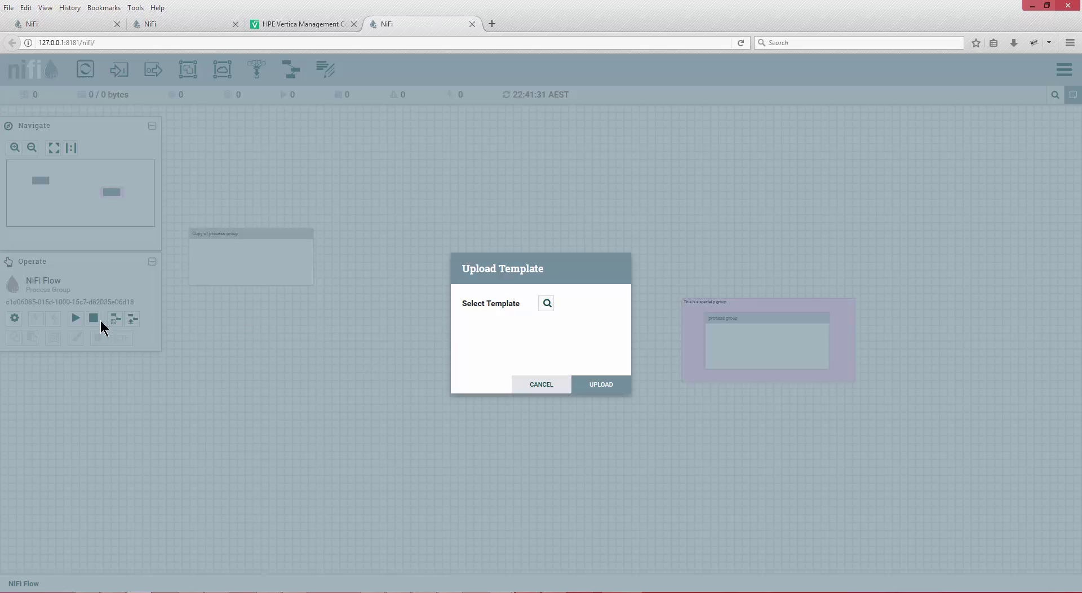
pyautogui.click(538, 386)
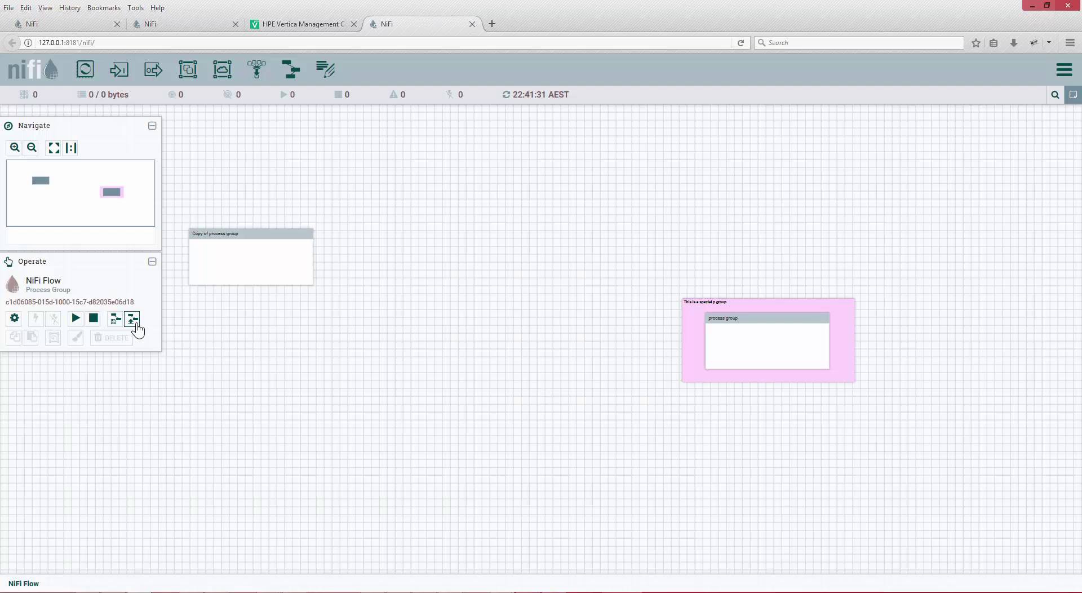
# Enter the Copy of process group and upload the template file Fun_with_HBase.xml there
pyautogui.doubleClick(268, 241)
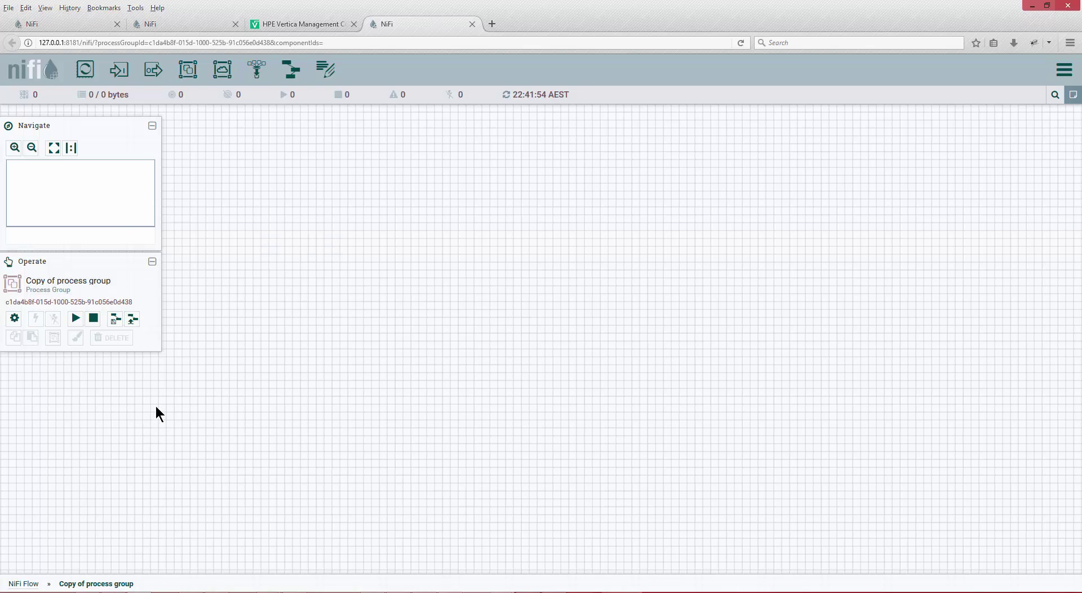
pyautogui.click(133, 320)
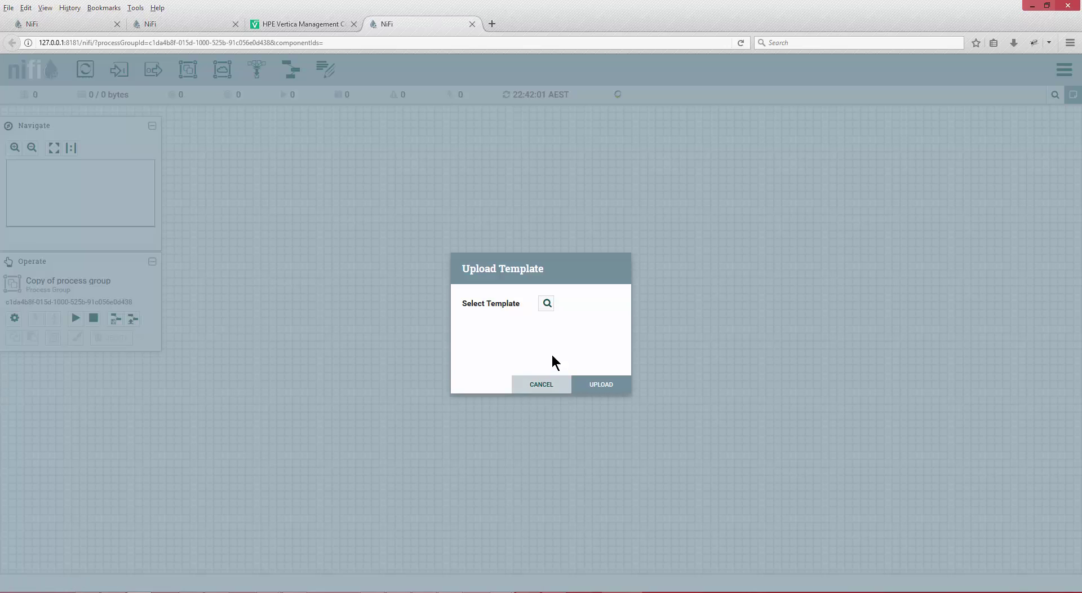
pyautogui.click(547, 303)
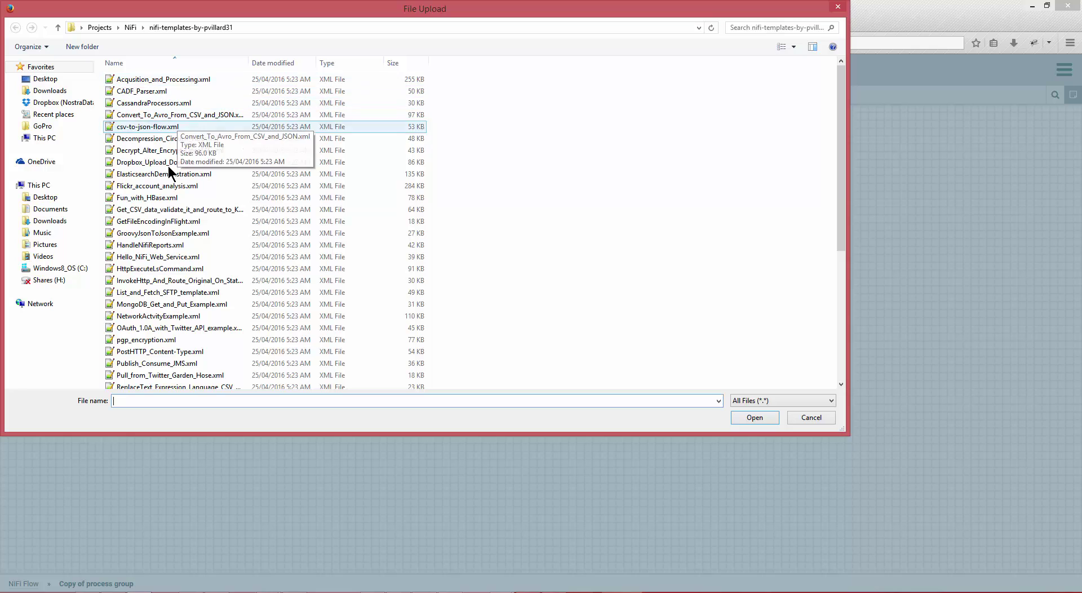
pyautogui.click(158, 200)
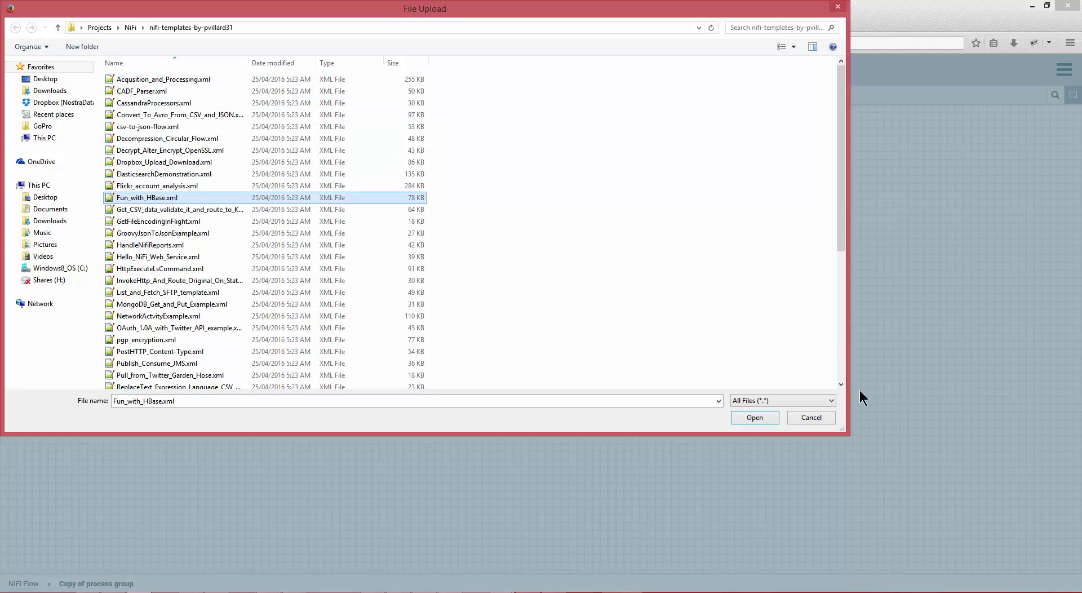
pyautogui.click(753, 417)
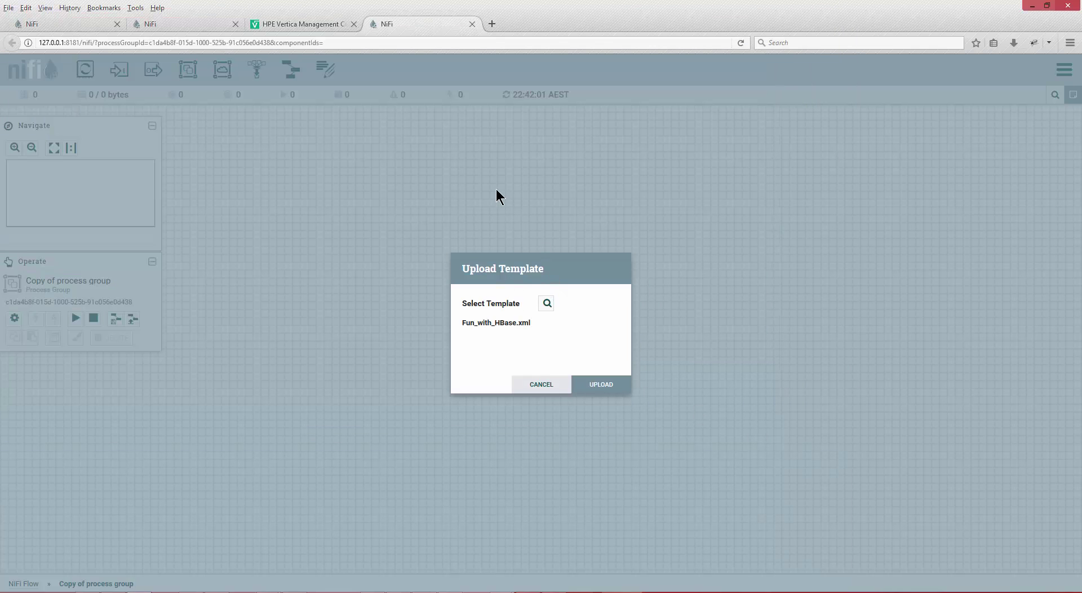
pyautogui.moveTo(496, 190); pyautogui.dragTo(536, 206)
pyautogui.click(684, 205)
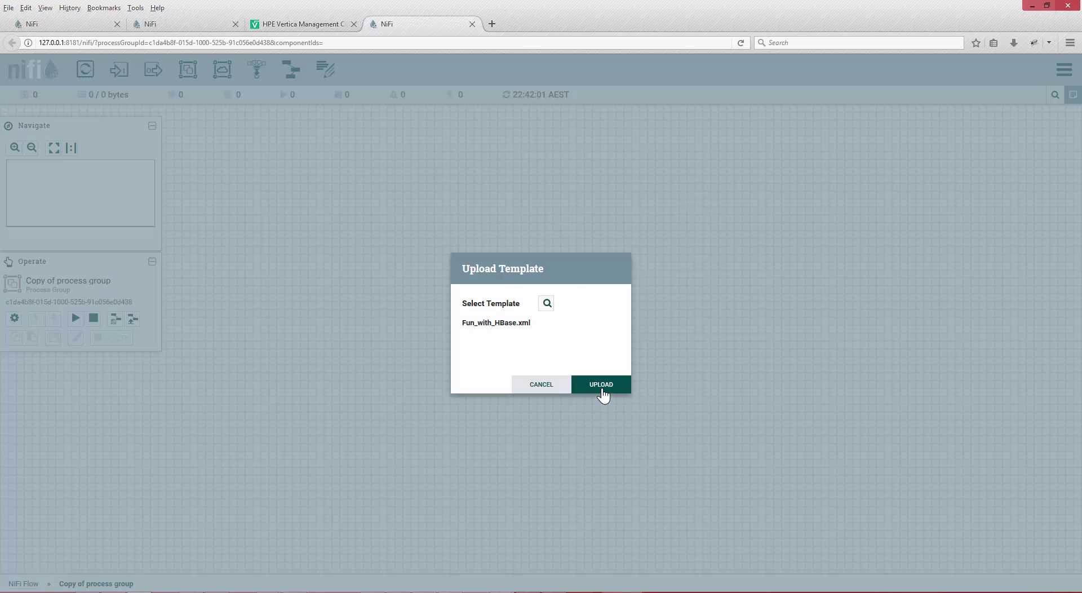
pyautogui.click(601, 388)
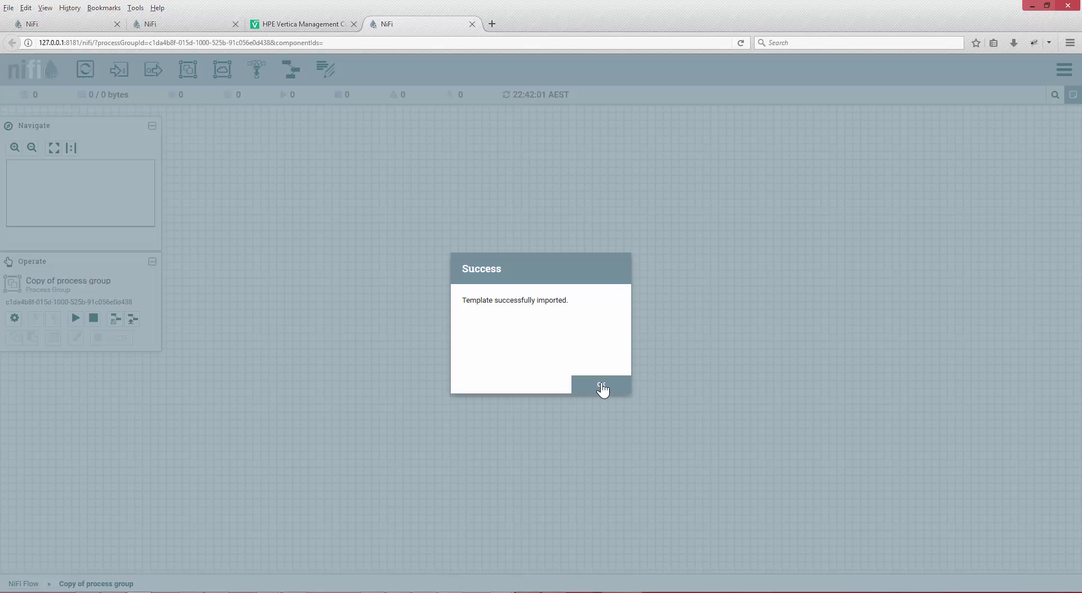
pyautogui.click(602, 387)
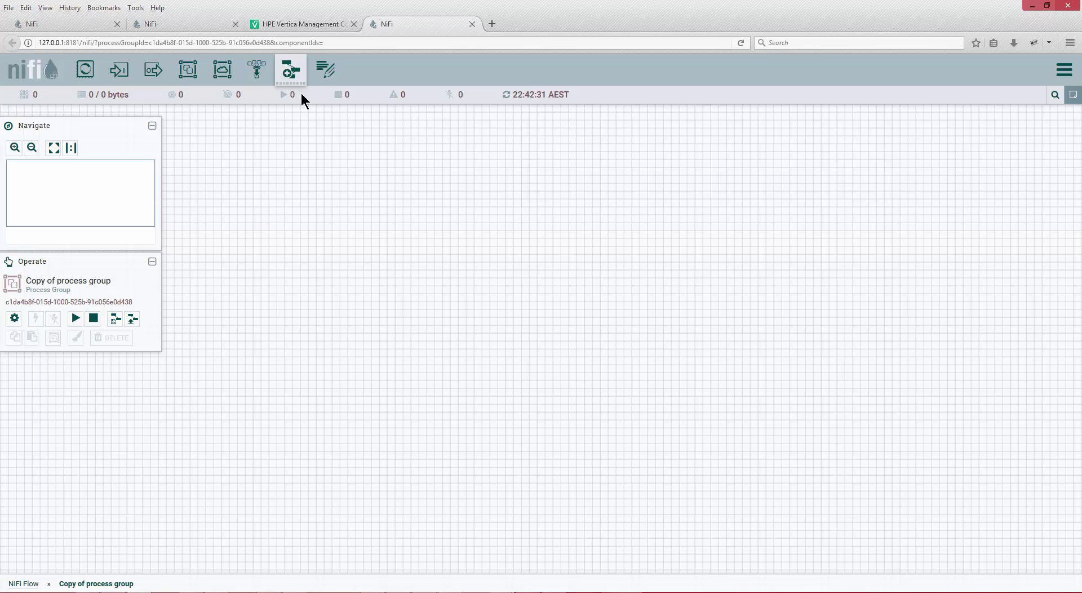
pyautogui.moveTo(301, 93); pyautogui.dragTo(533, 212)
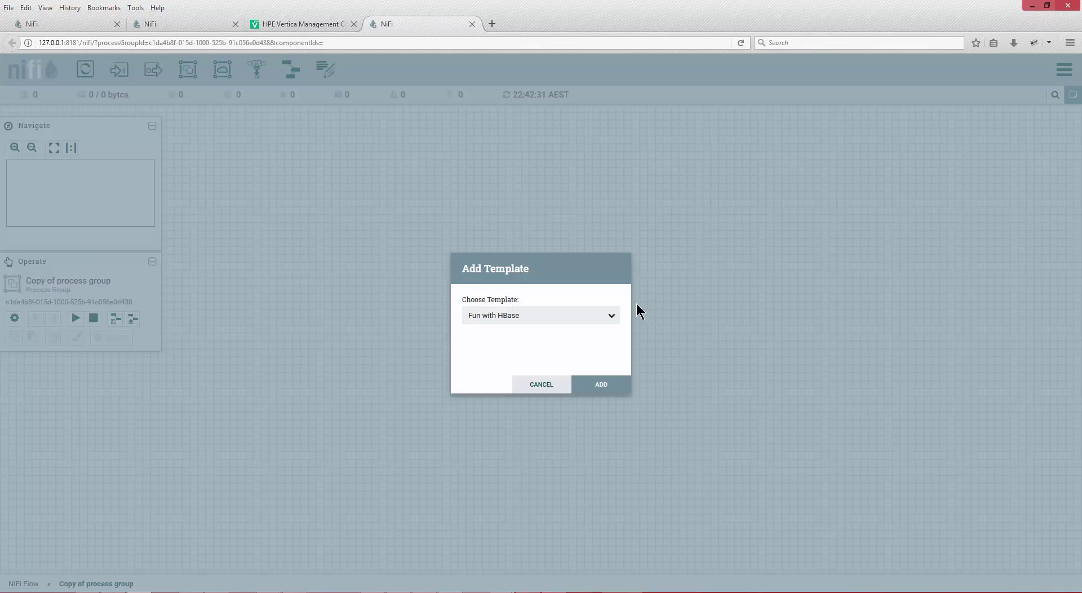
pyautogui.click(611, 318)
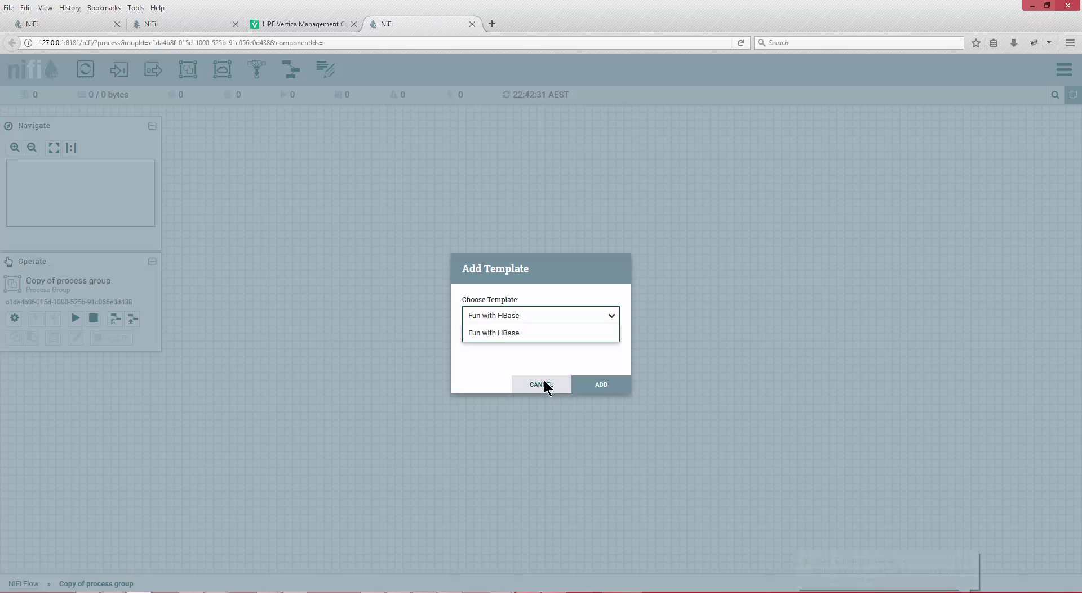
pyautogui.click(513, 336)
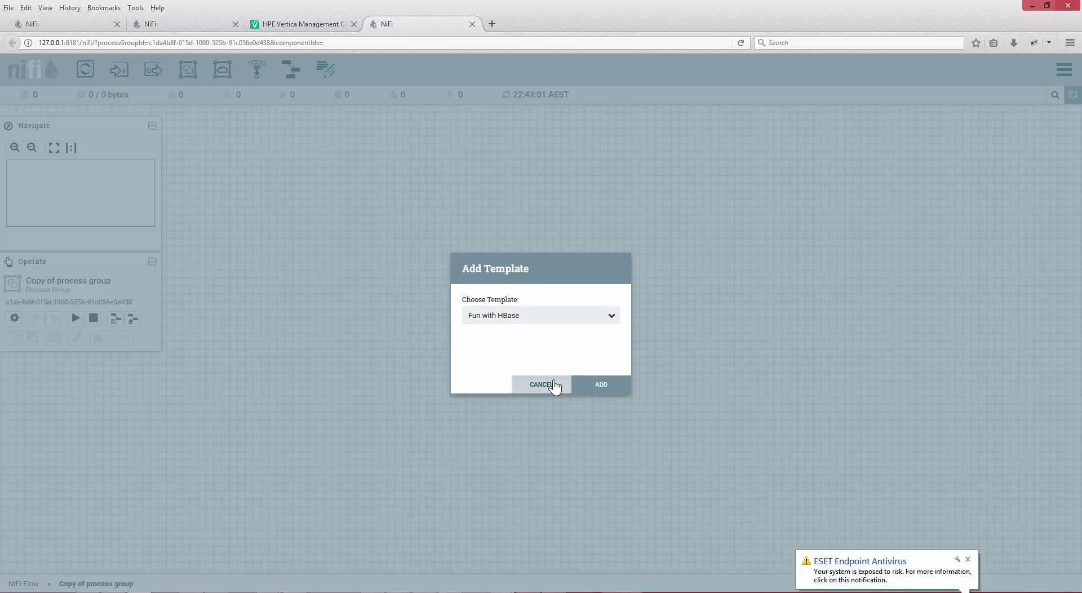
pyautogui.click(967, 560)
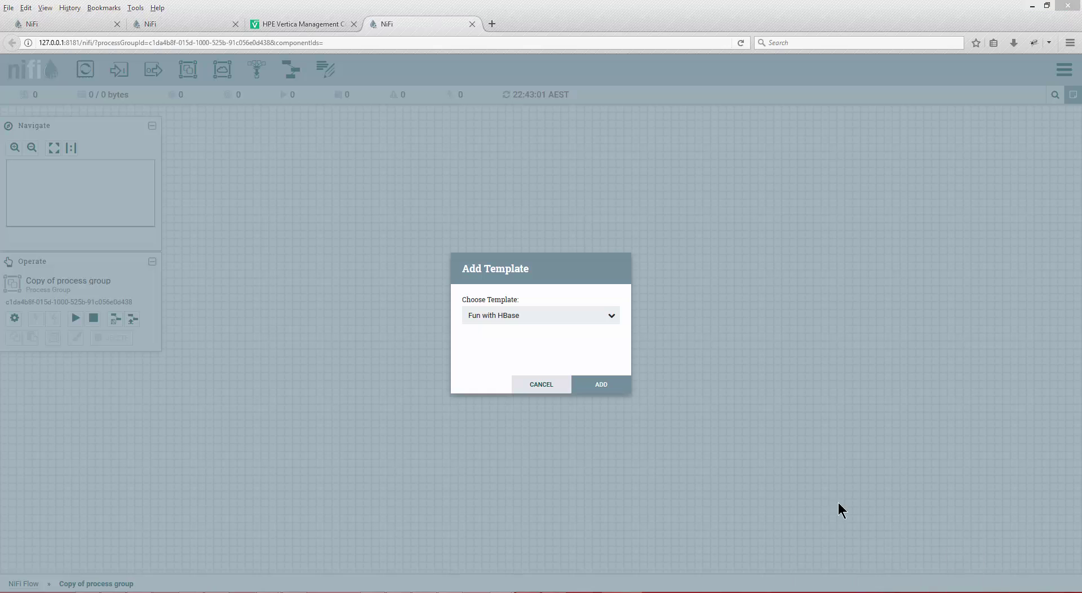
pyautogui.click(542, 386)
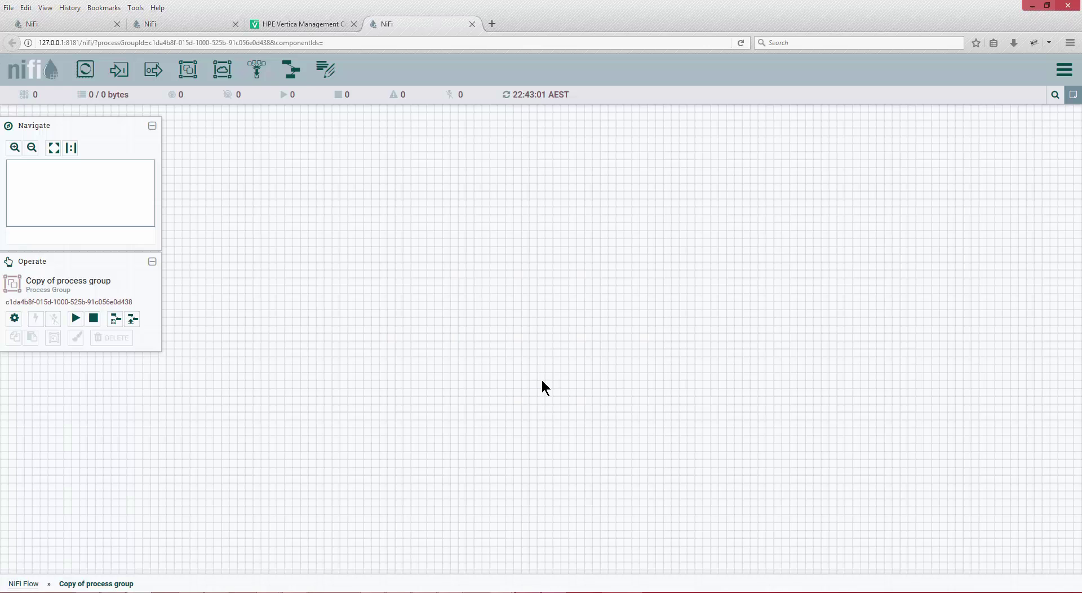
# Review the list of available NiFi templates and its entry for Fun with HBase, and close the list
pyautogui.click(1065, 71)
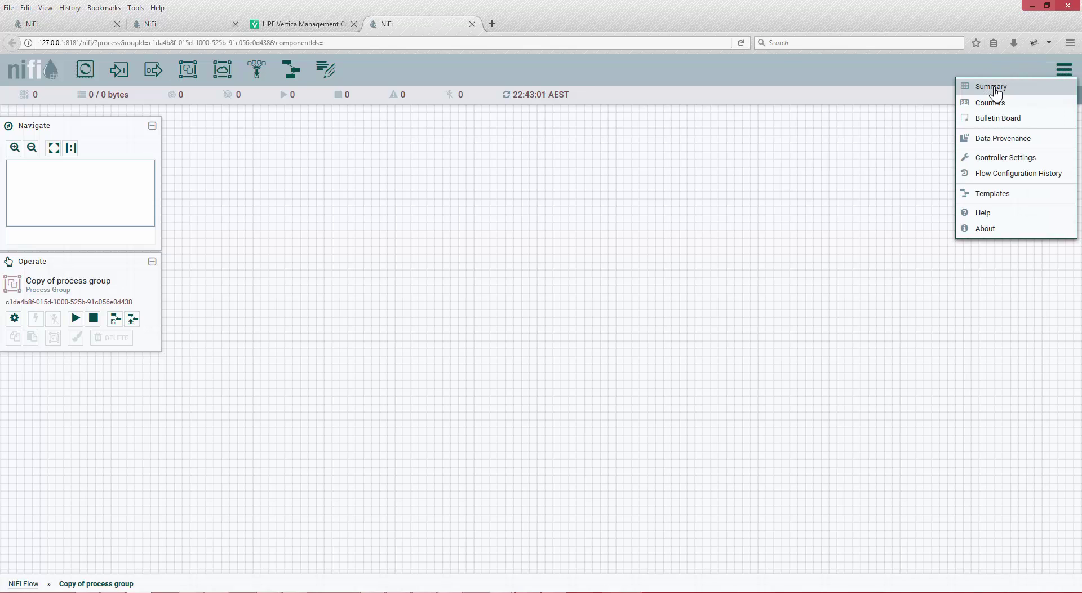
pyautogui.click(992, 195)
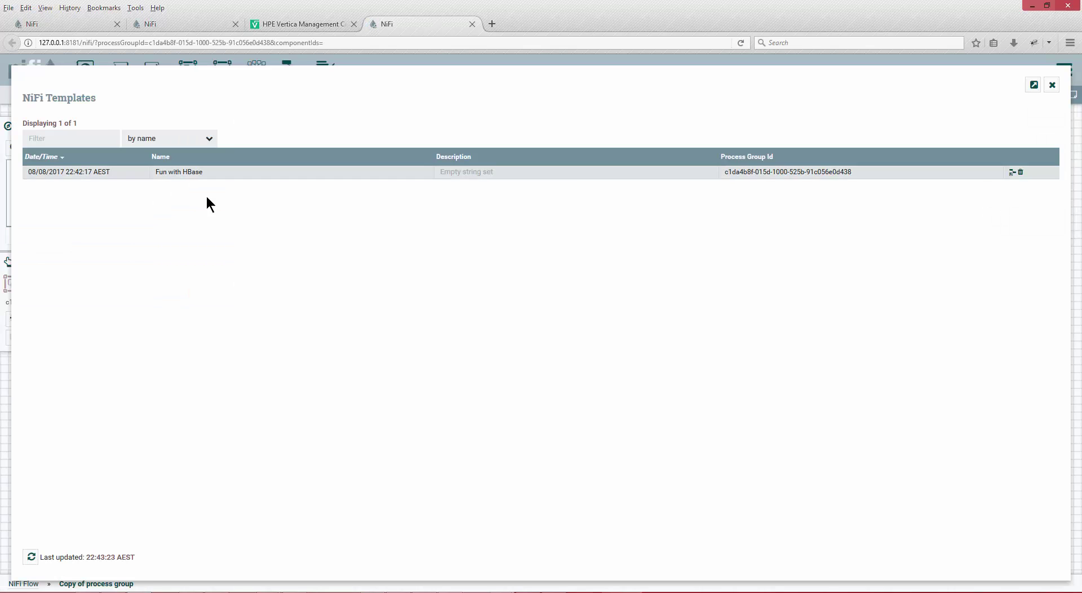
pyautogui.rightClick(216, 176)
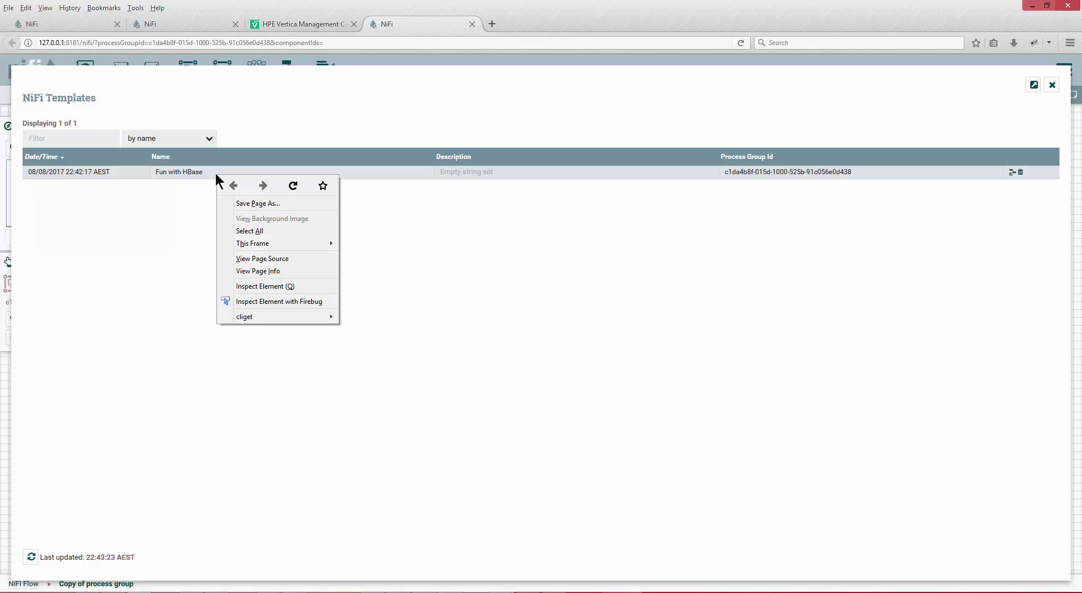
pyautogui.click(164, 183)
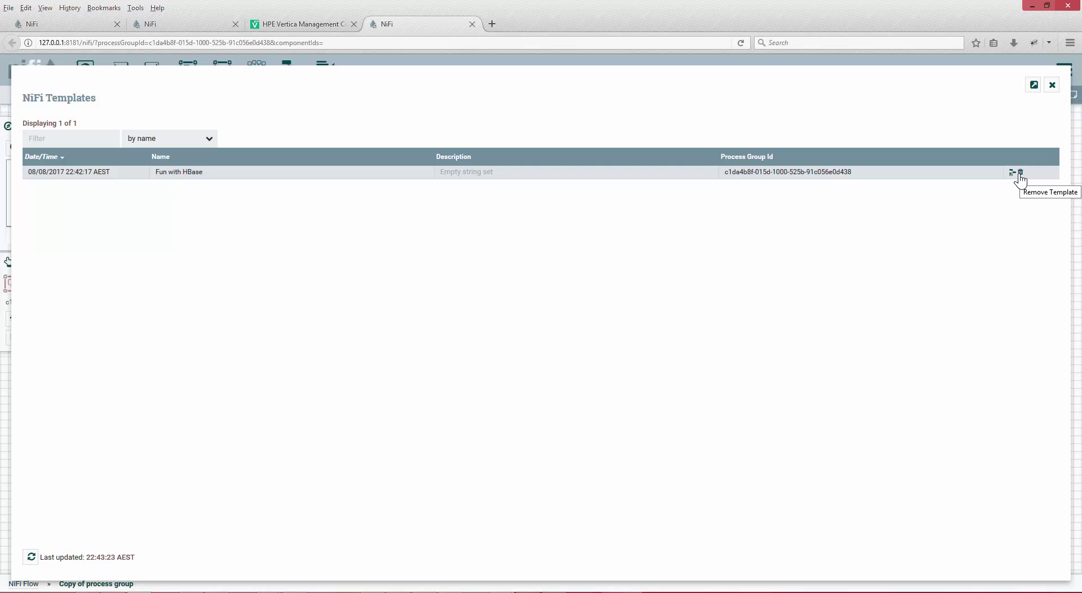
pyautogui.click(1052, 86)
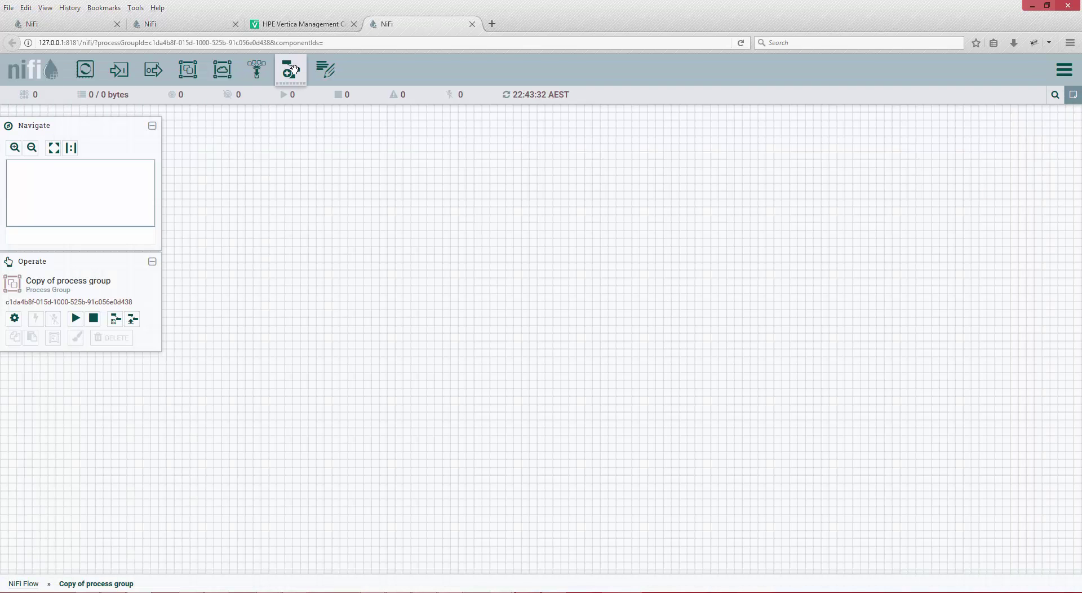
# Add the Fun with HBase template to the canvas of the Copy of process group
pyautogui.moveTo(291, 70); pyautogui.dragTo(498, 186)
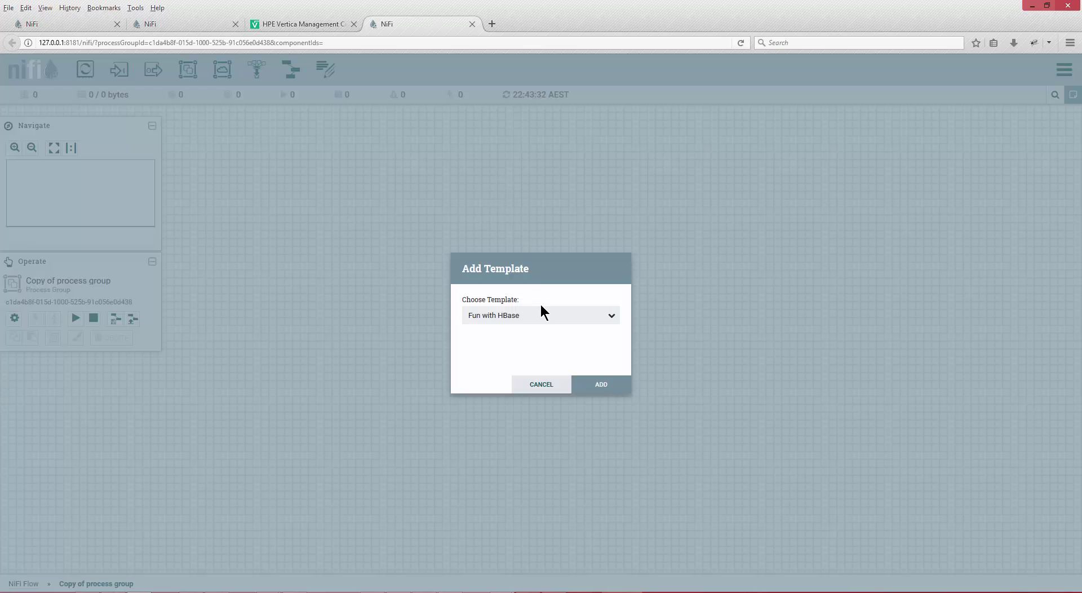
pyautogui.click(603, 387)
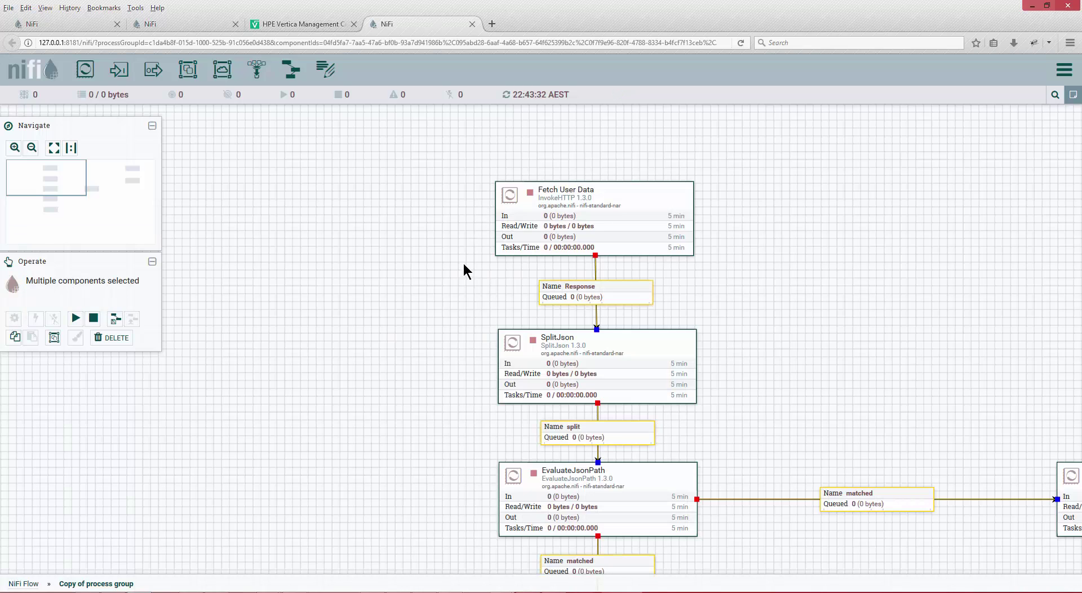
# Examine the added flow's processors and connections from Fetch User Data across to GetHBase and down to PutHBaseJSON
pyautogui.moveTo(457, 324); pyautogui.dragTo(360, 223)
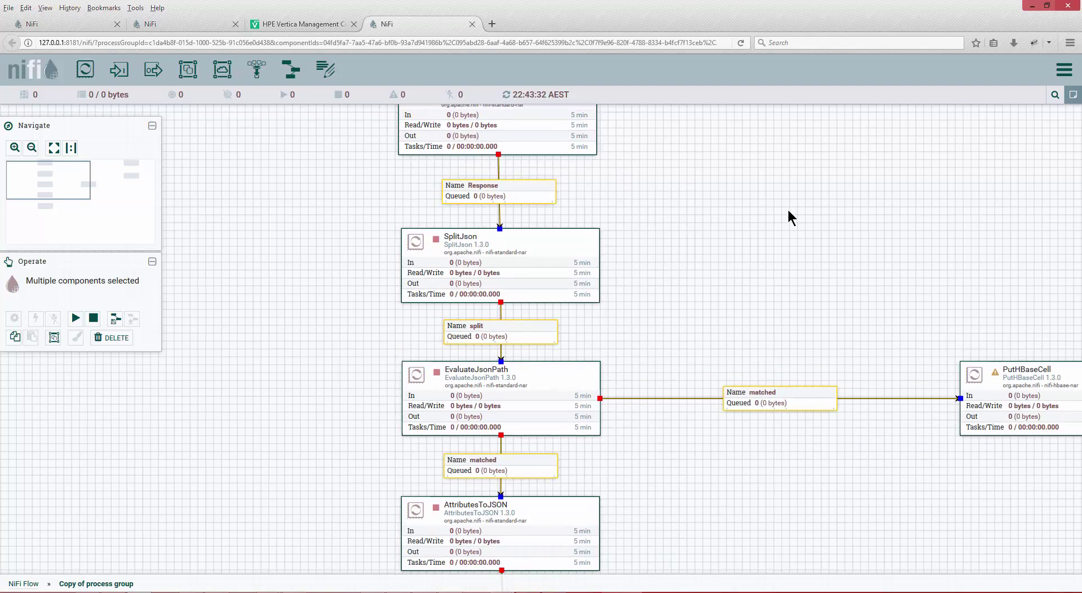
pyautogui.click(379, 211)
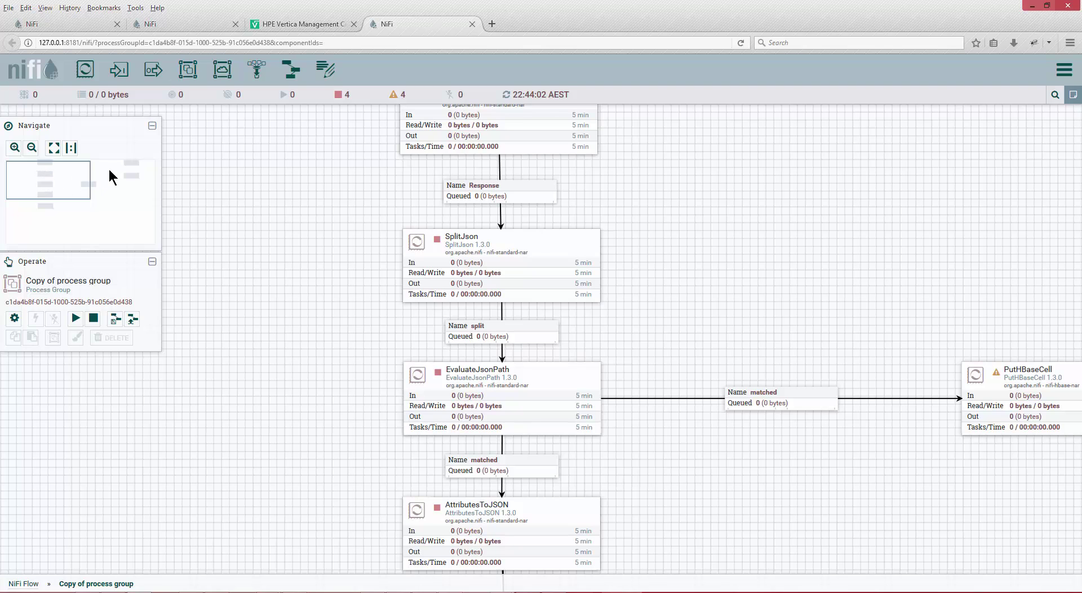
pyautogui.moveTo(964, 253); pyautogui.dragTo(723, 248)
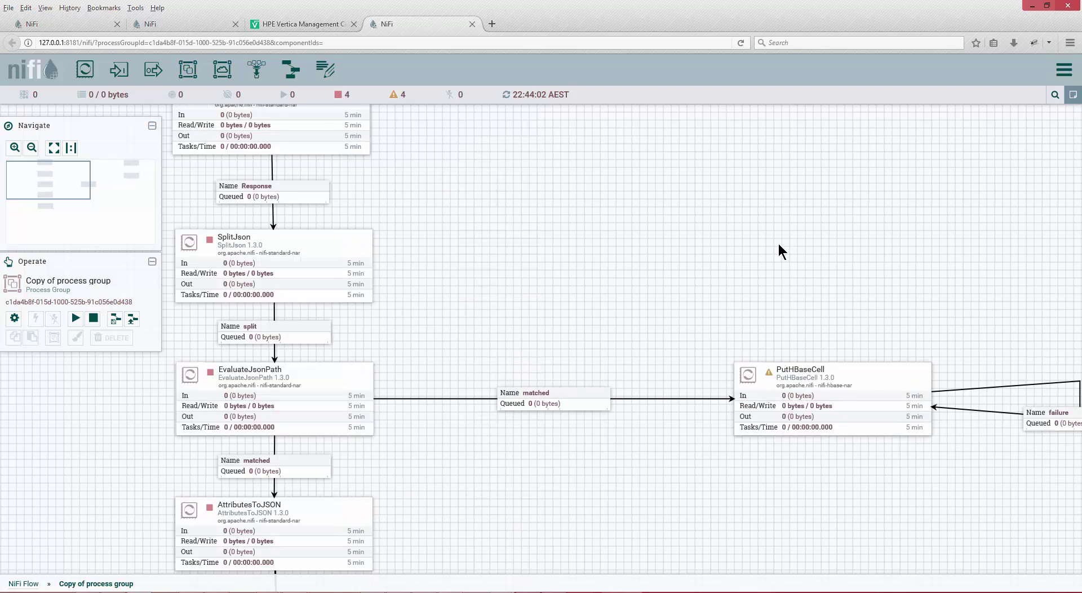
pyautogui.moveTo(903, 238); pyautogui.dragTo(652, 234)
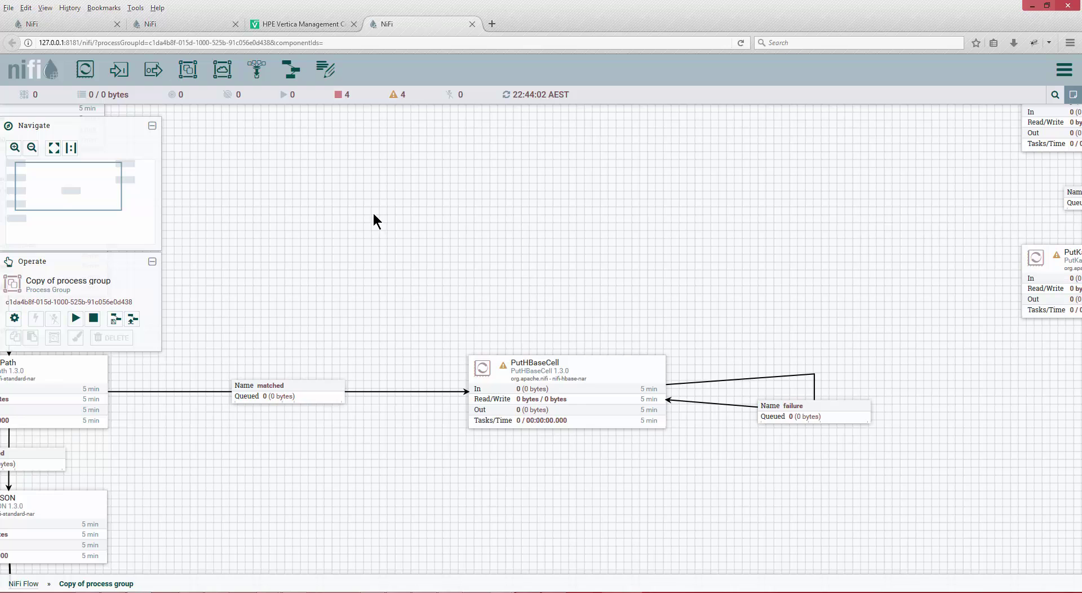
pyautogui.moveTo(374, 214); pyautogui.dragTo(952, 302)
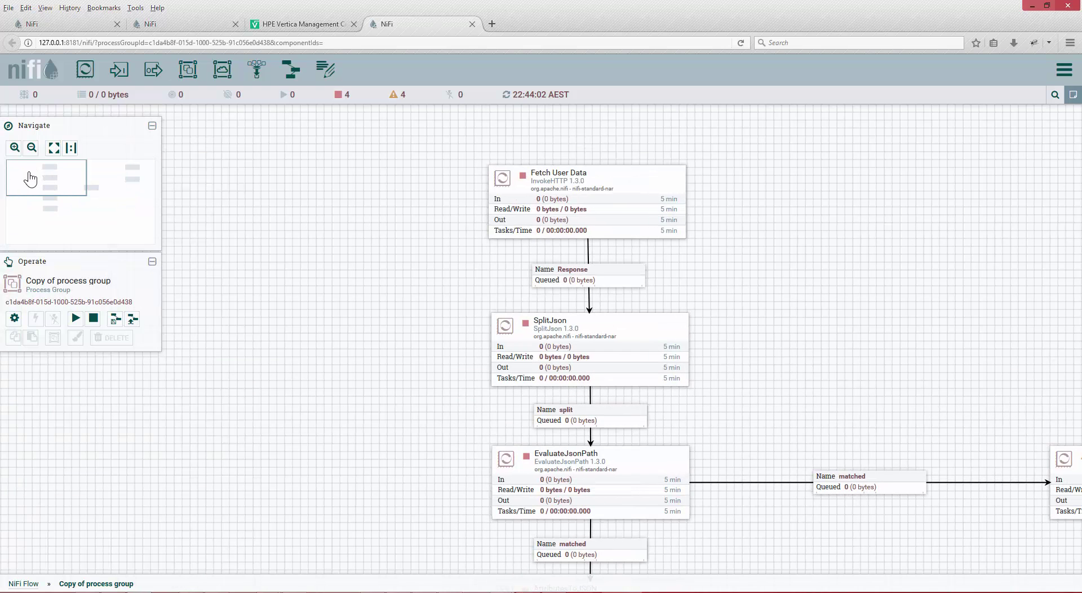
pyautogui.moveTo(31, 180); pyautogui.dragTo(97, 180)
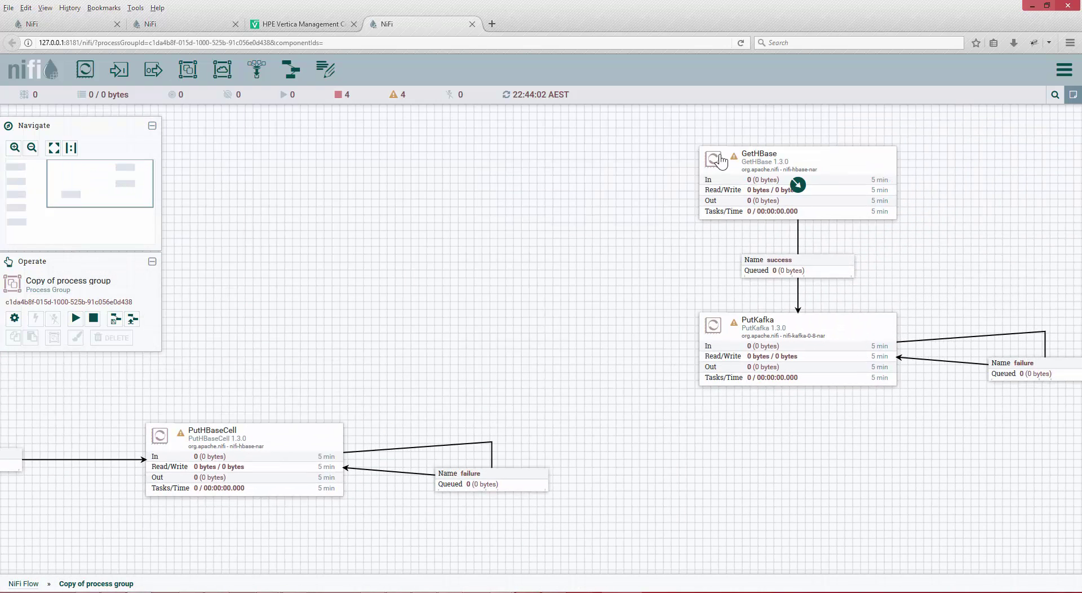
pyautogui.moveTo(113, 181); pyautogui.dragTo(39, 218)
# Zoom out to view the flow as a whole, and bring the PutKafka processor back to actual size
pyautogui.click(33, 149)
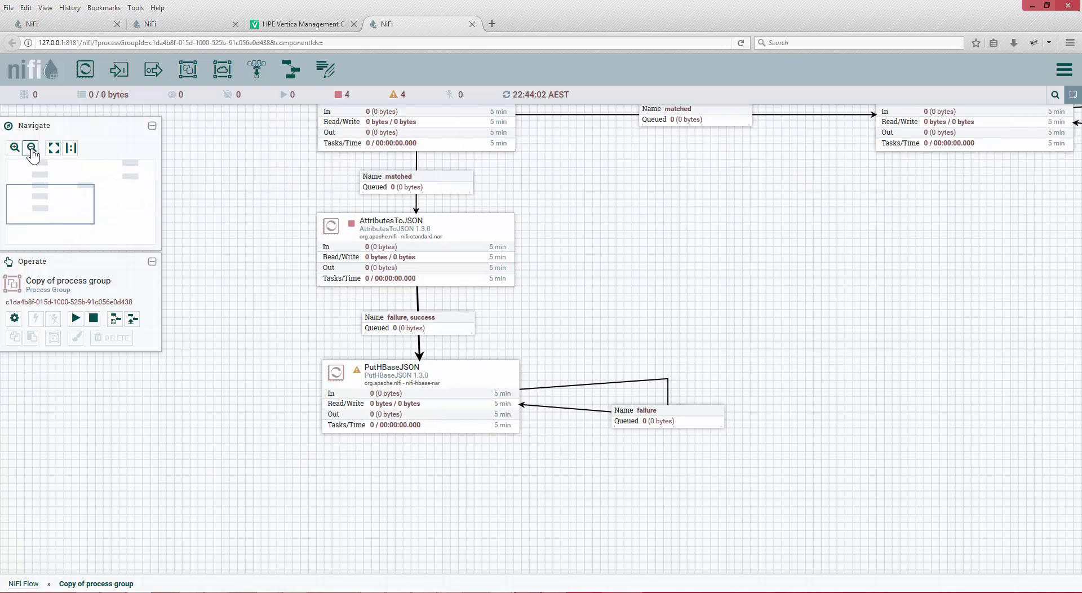
pyautogui.click(32, 149)
pyautogui.click(32, 150)
pyautogui.click(33, 149)
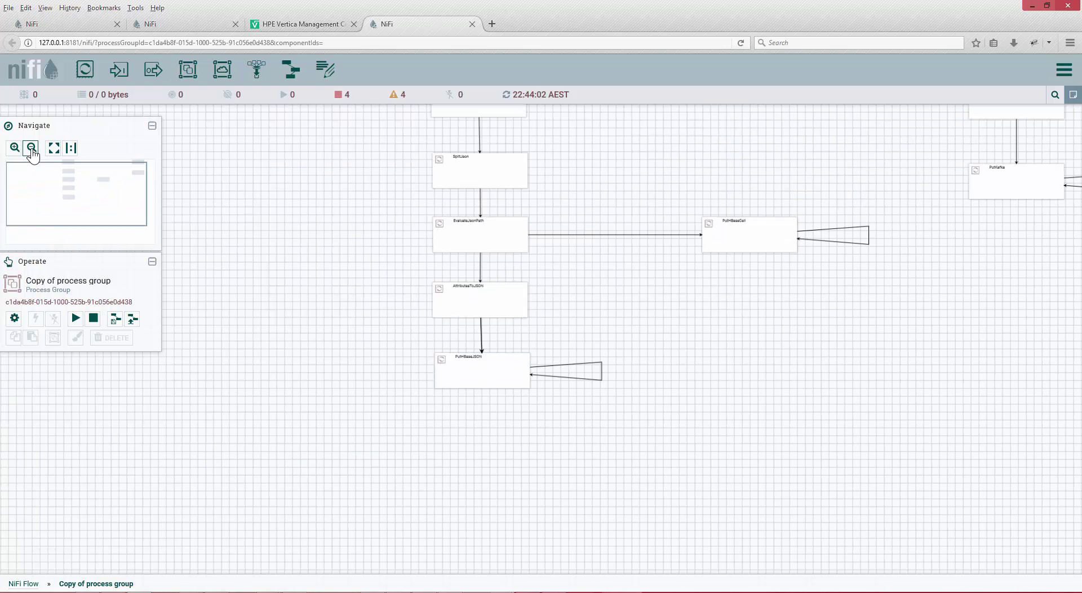
pyautogui.click(1008, 185)
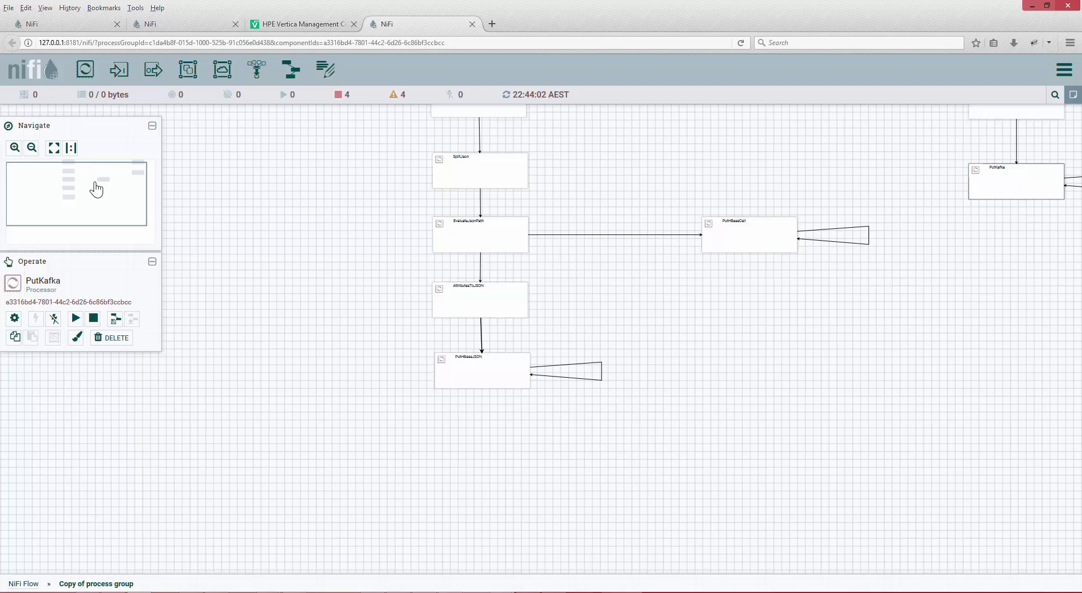
pyautogui.click(71, 148)
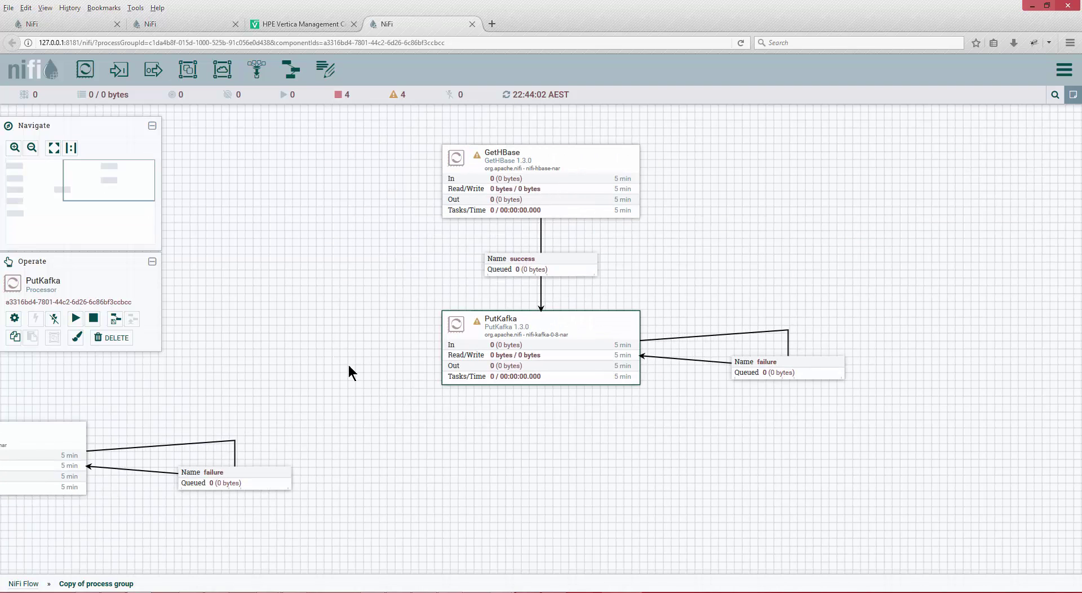
# Create a template named New Template from the whole Copy of process group, with no single component selected
pyautogui.click(355, 306)
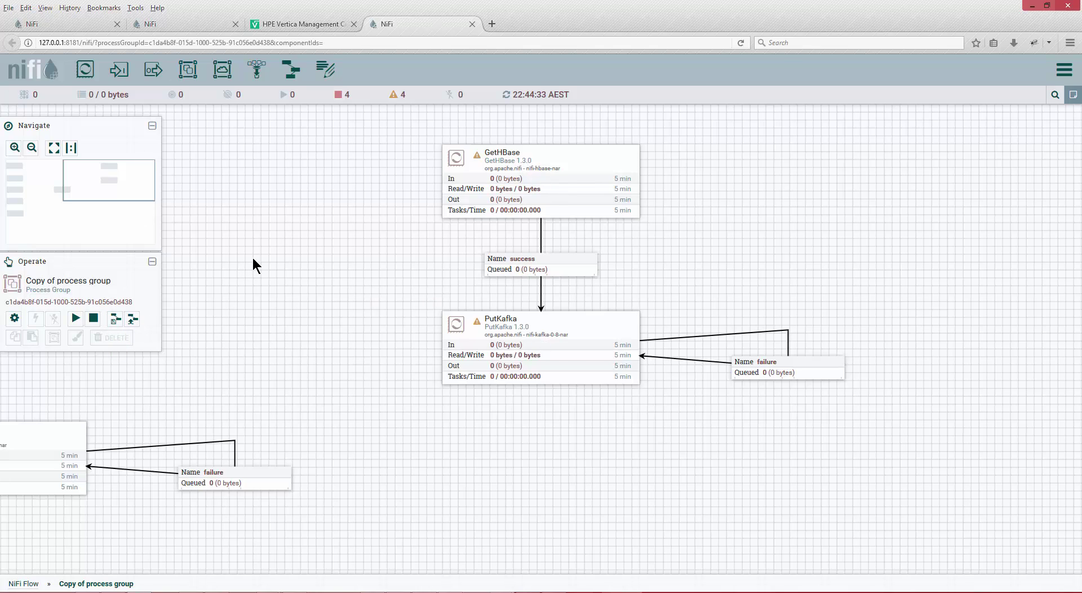
pyautogui.click(523, 175)
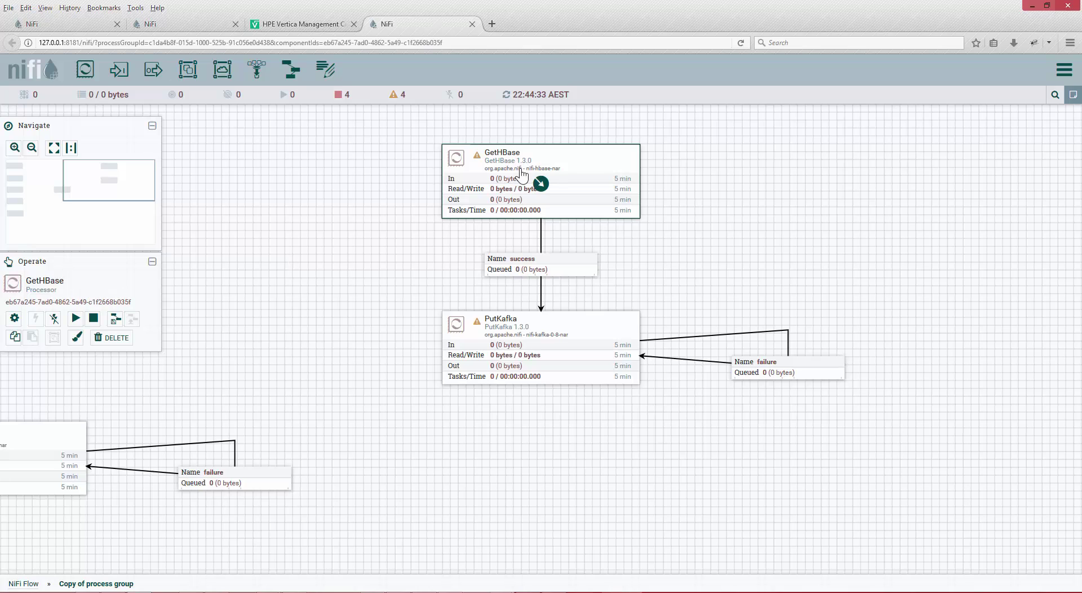
pyautogui.click(390, 260)
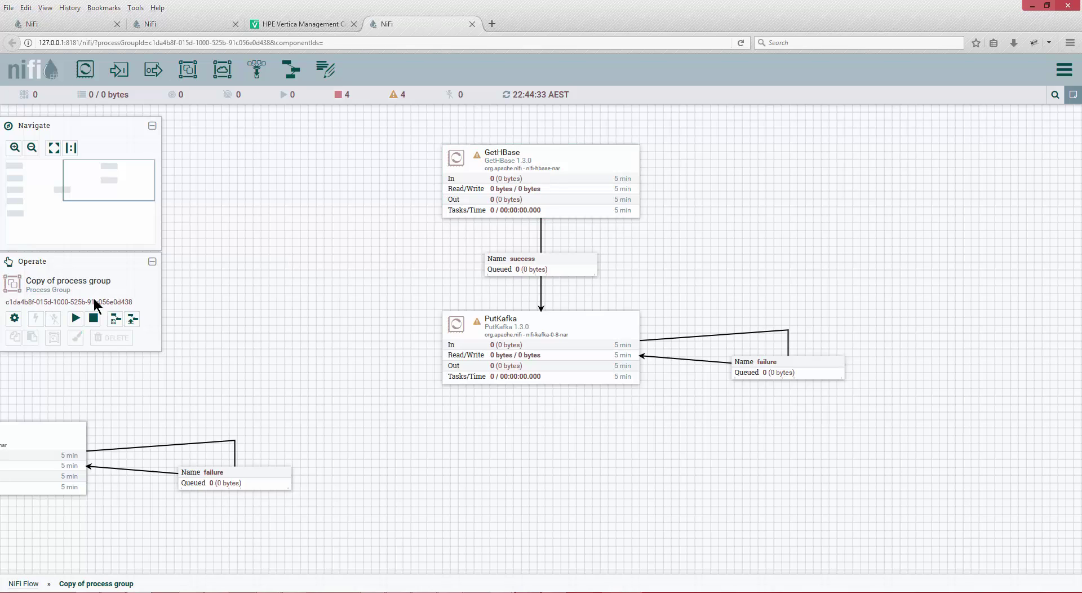
pyautogui.click(115, 321)
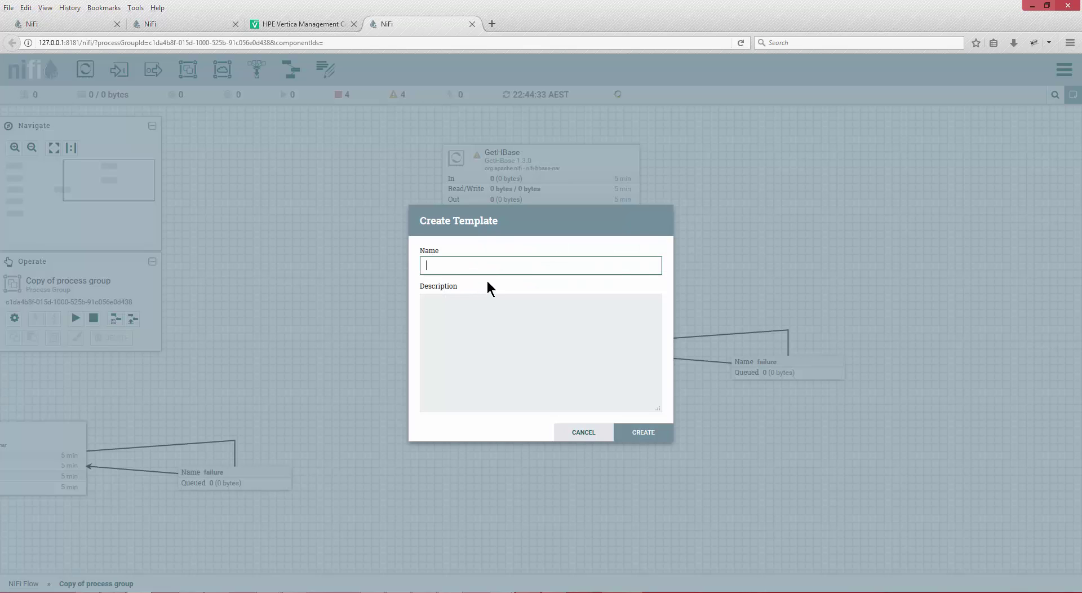
pyautogui.write('New Template')
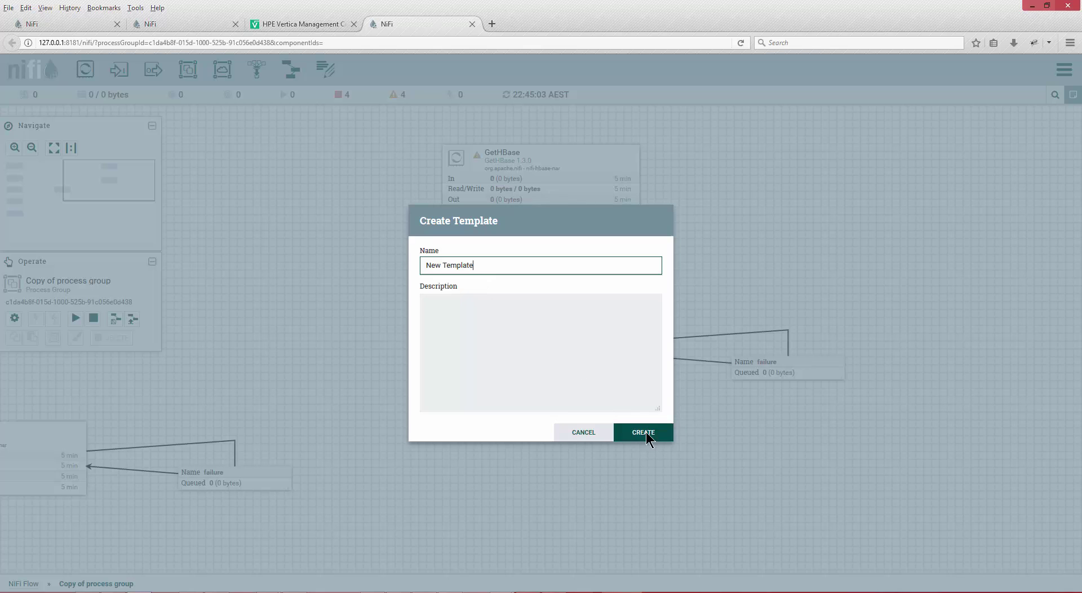
pyautogui.click(646, 431)
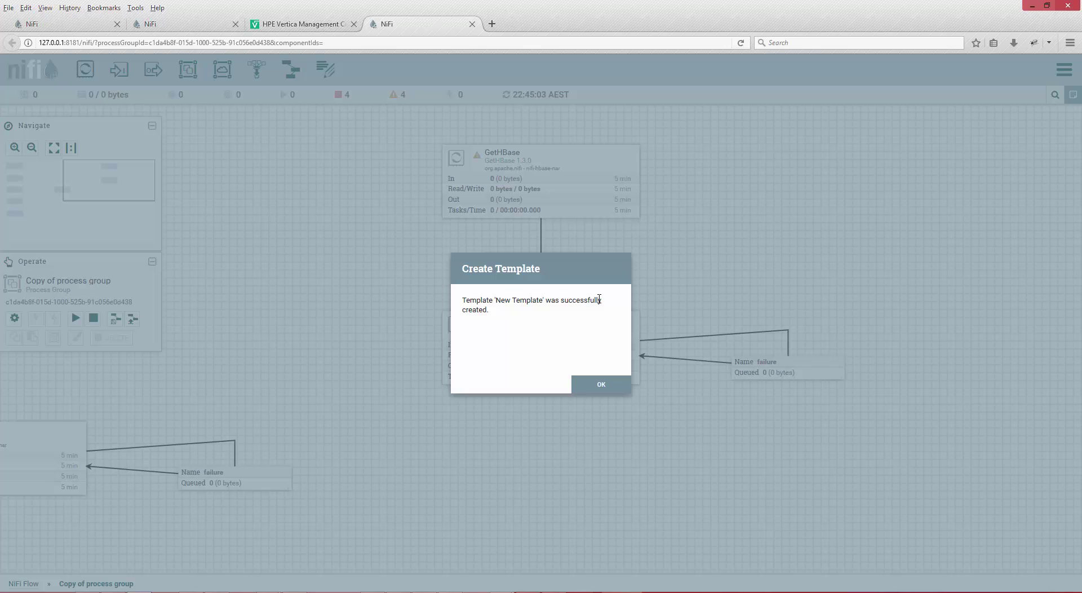
pyautogui.click(596, 383)
pyautogui.rightClick(369, 282)
pyautogui.click(383, 282)
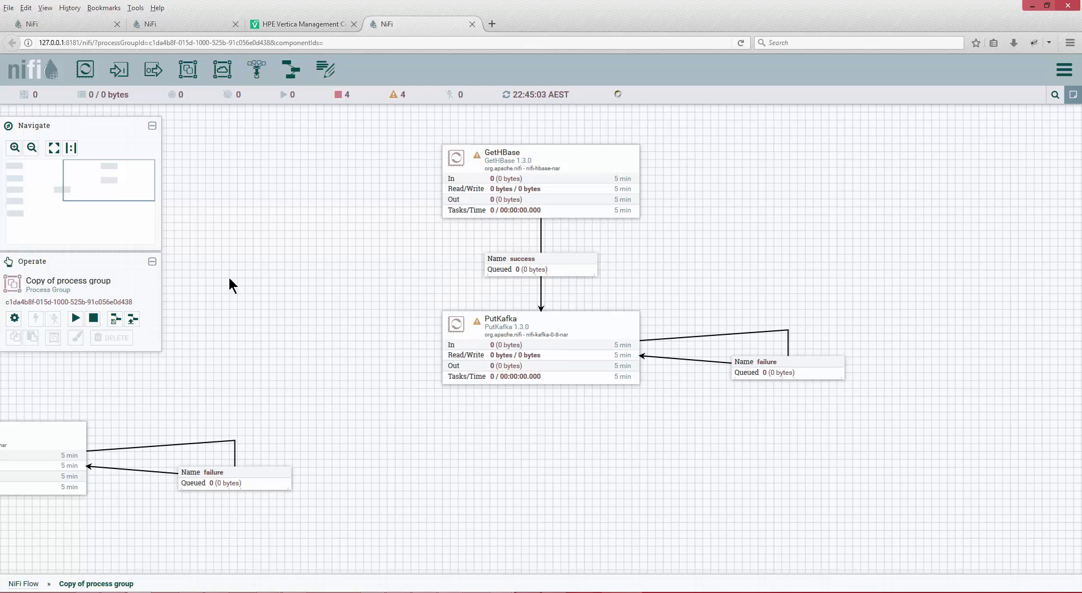
# Download New Template from the NiFi templates list and save it as an XML file
pyautogui.click(1064, 70)
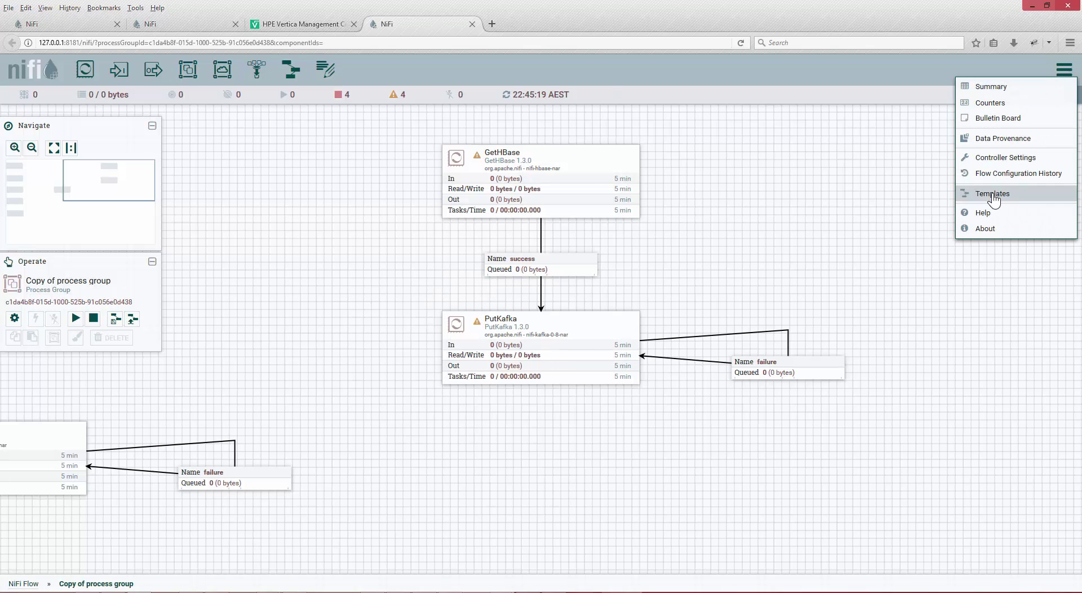
pyautogui.click(994, 195)
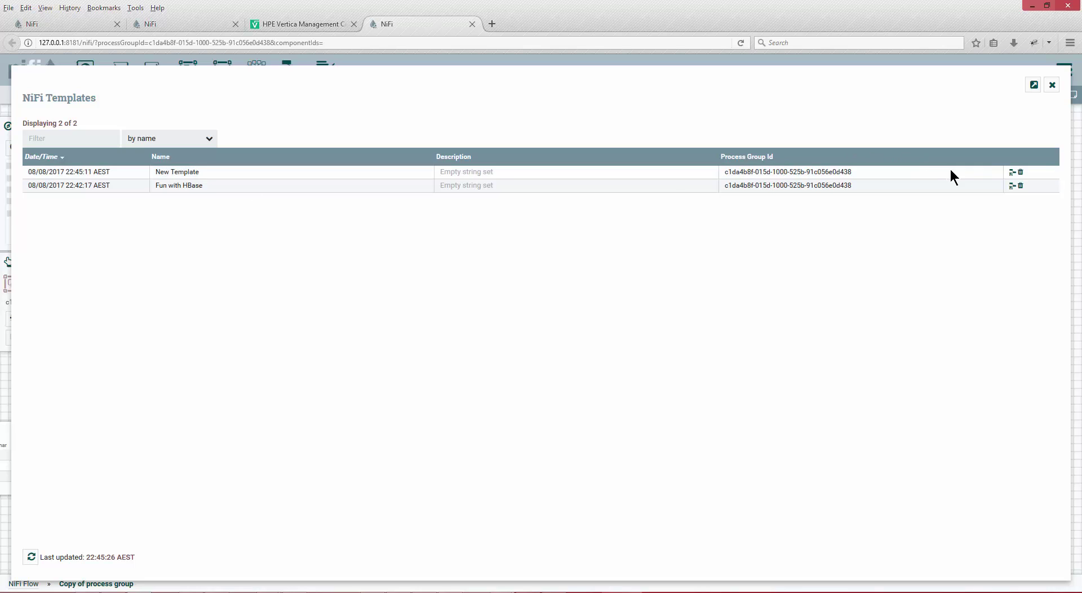
pyautogui.click(1012, 172)
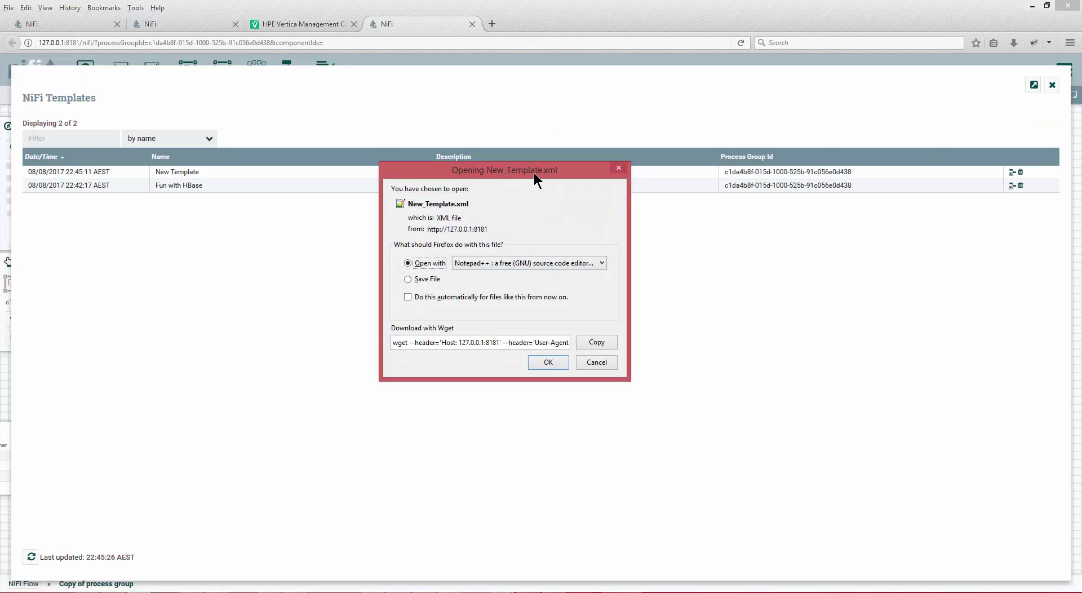
pyautogui.moveTo(501, 169); pyautogui.dragTo(423, 171)
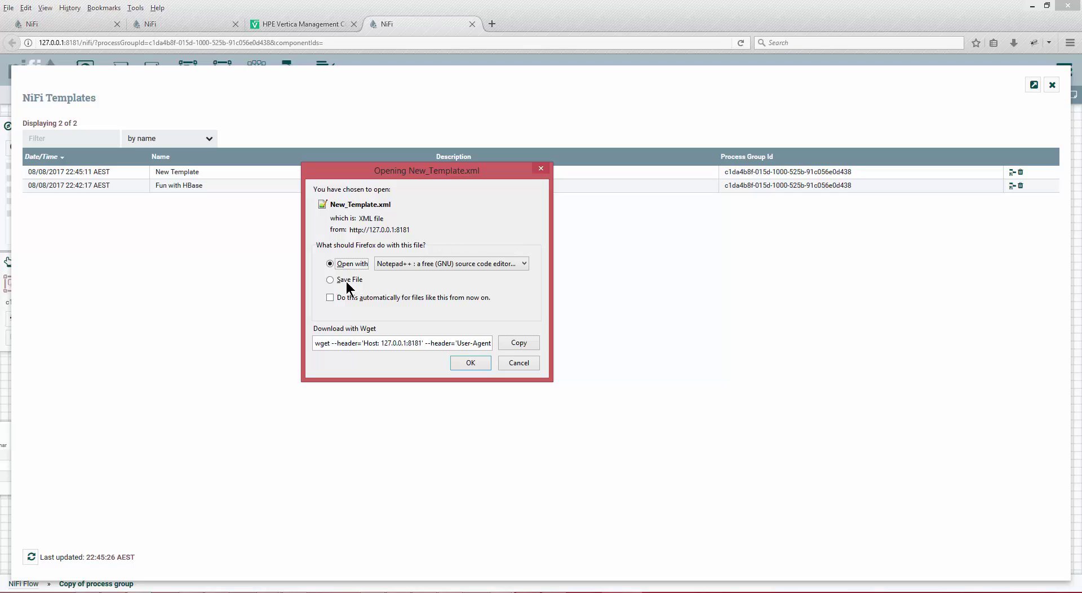
pyautogui.click(330, 280)
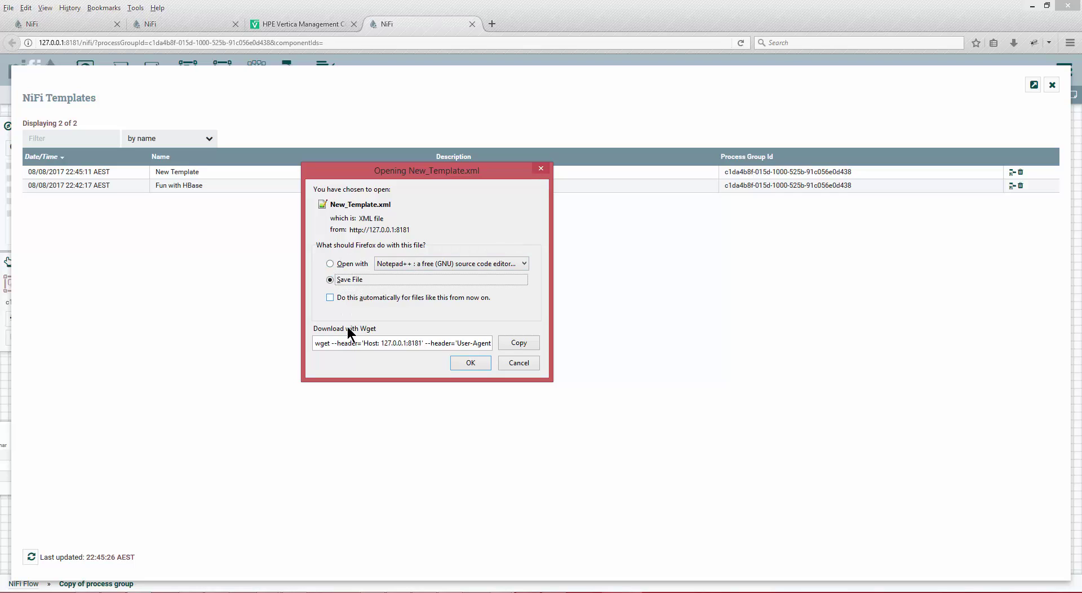
pyautogui.click(357, 343)
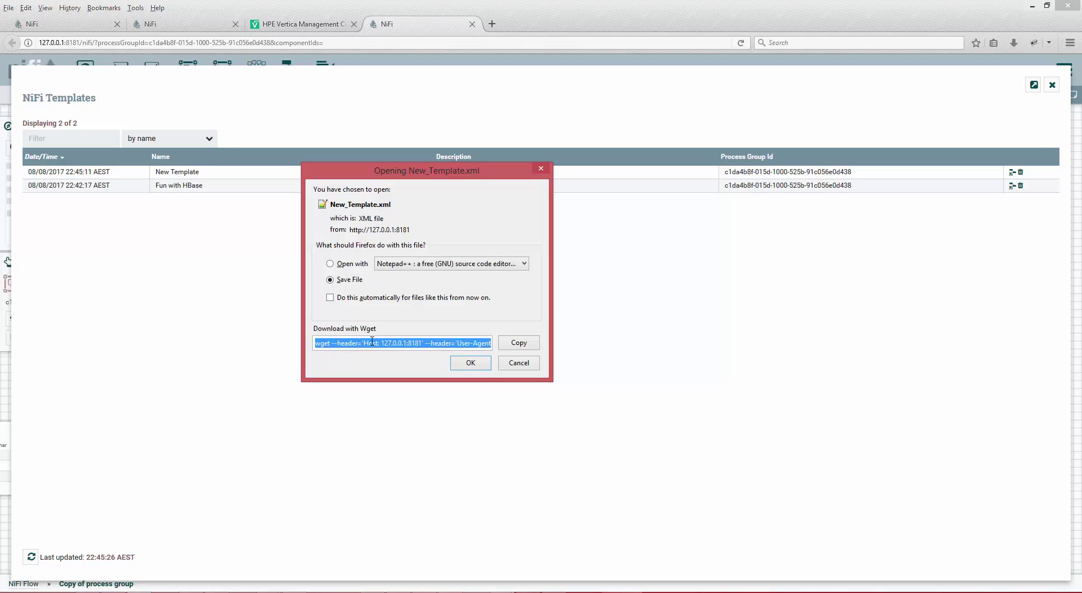
pyautogui.click(355, 265)
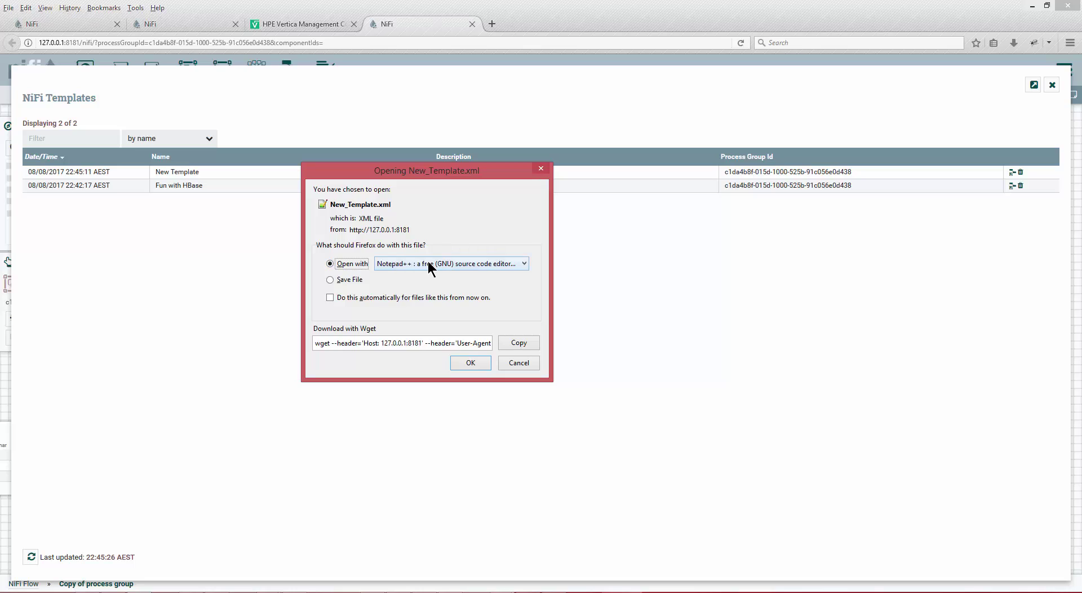
pyautogui.click(331, 281)
pyautogui.click(471, 364)
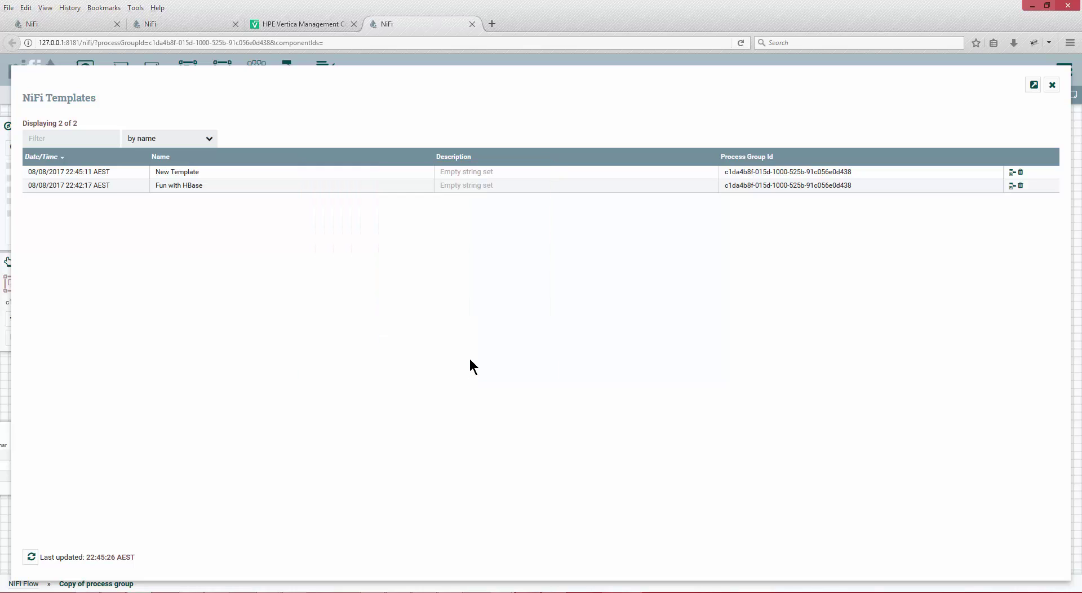
# Open the downloaded New_Template.xml in Notepad++, reloading the modified nifi-app.log and bringing the template file to the front
pyautogui.click(1013, 42)
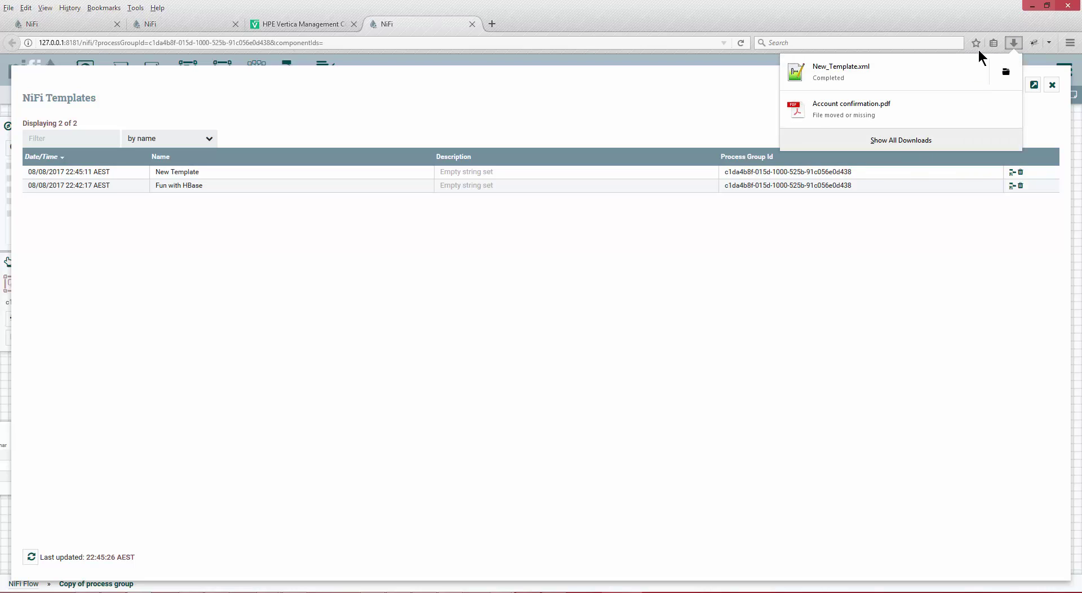
pyautogui.click(837, 66)
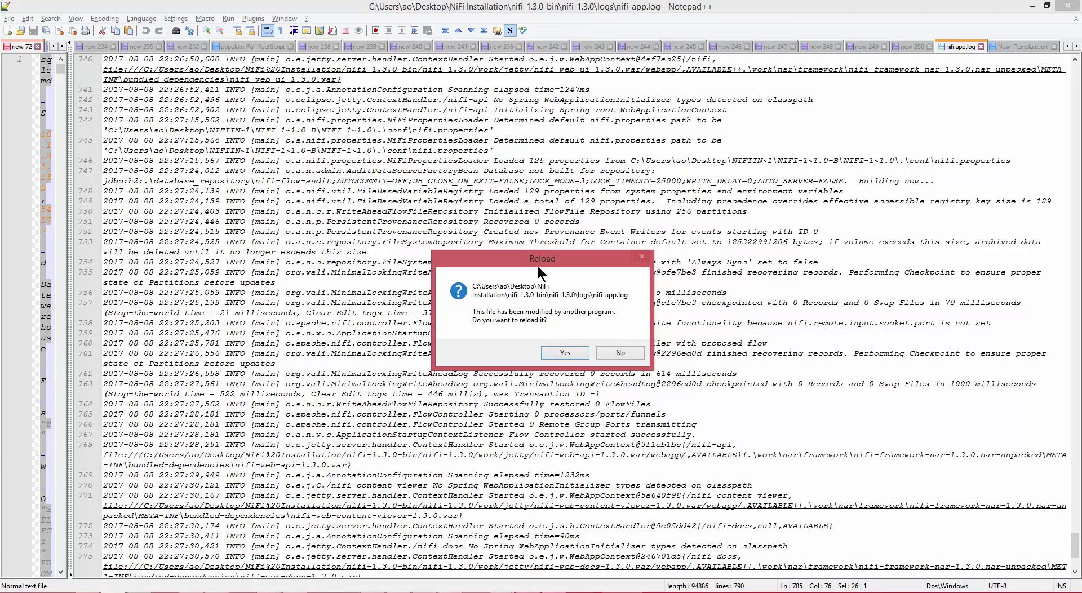
pyautogui.click(565, 352)
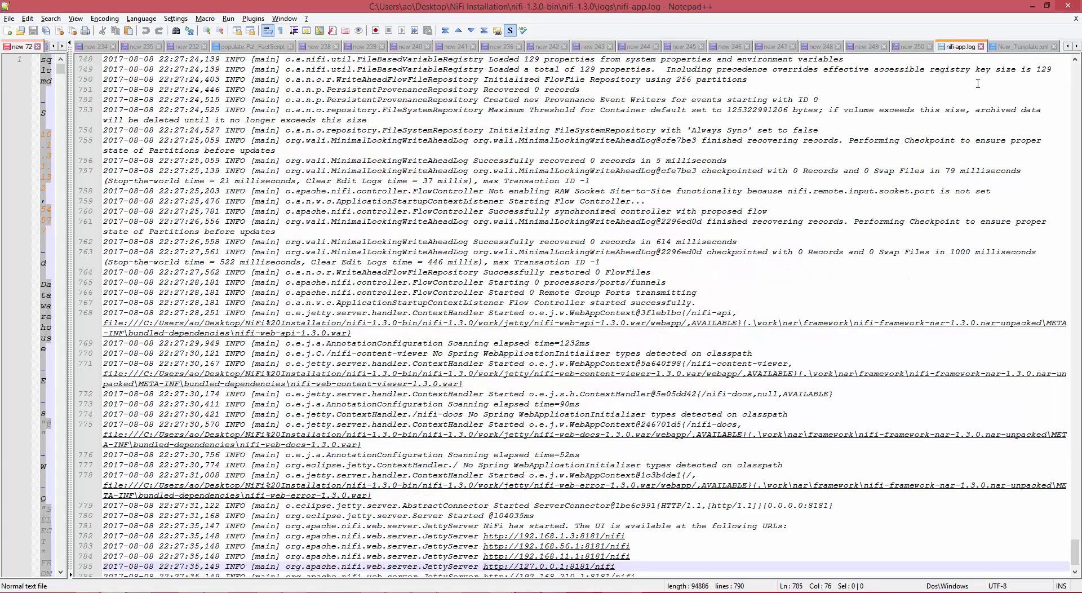
pyautogui.click(1019, 48)
pyautogui.click(612, 220)
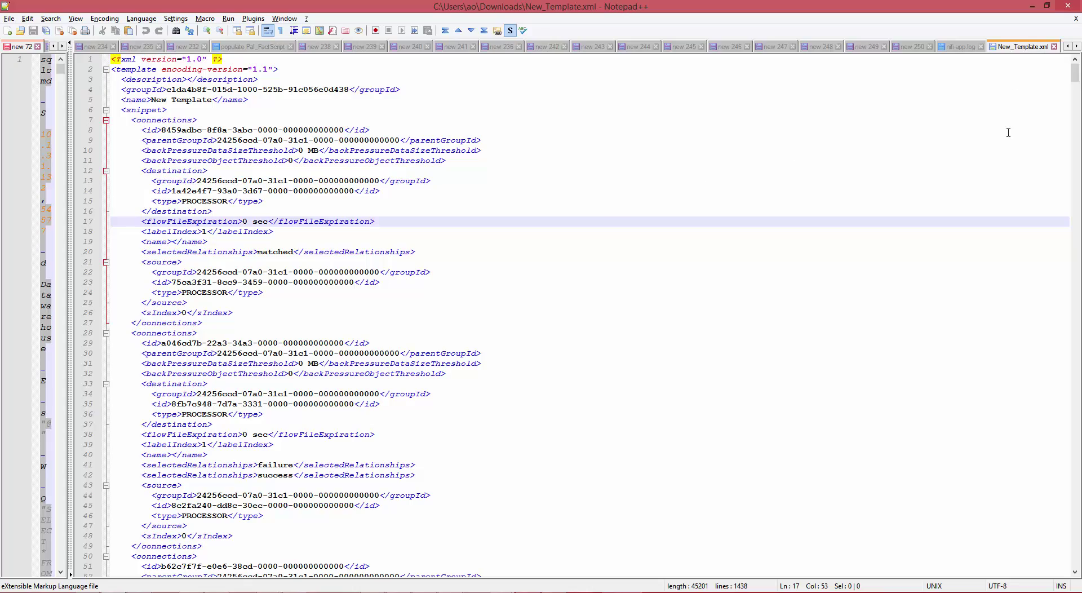
# Examine the connection definitions in New_Template.xml, including the destination group IDs and the PROCESSOR types
pyautogui.scroll(-6, 738, 303)
pyautogui.scroll(-20, 738, 303)
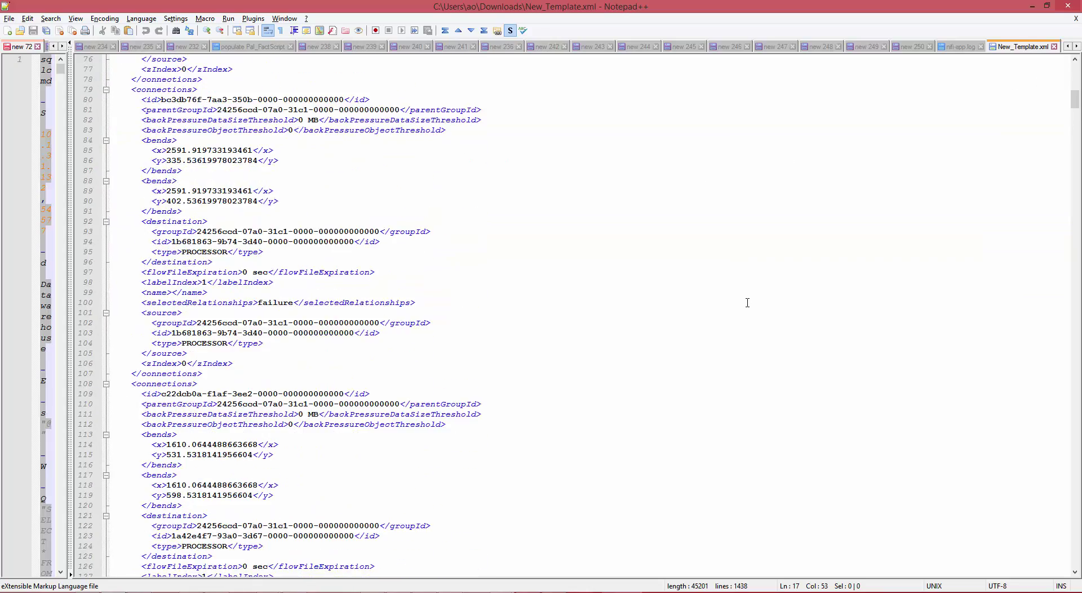
pyautogui.scroll(-4, 748, 302)
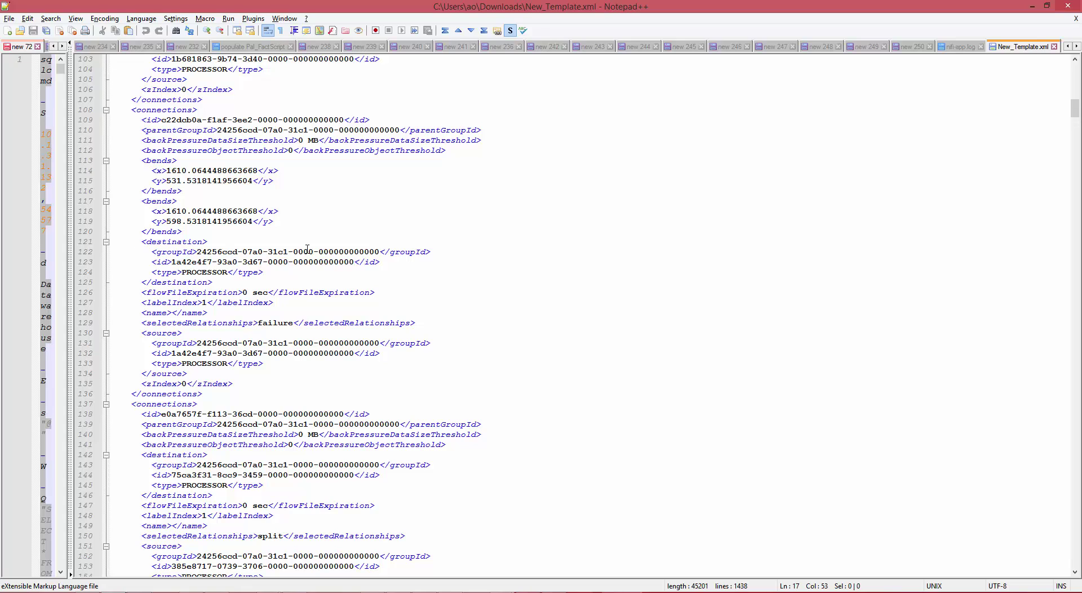
pyautogui.moveTo(383, 253); pyautogui.dragTo(219, 253)
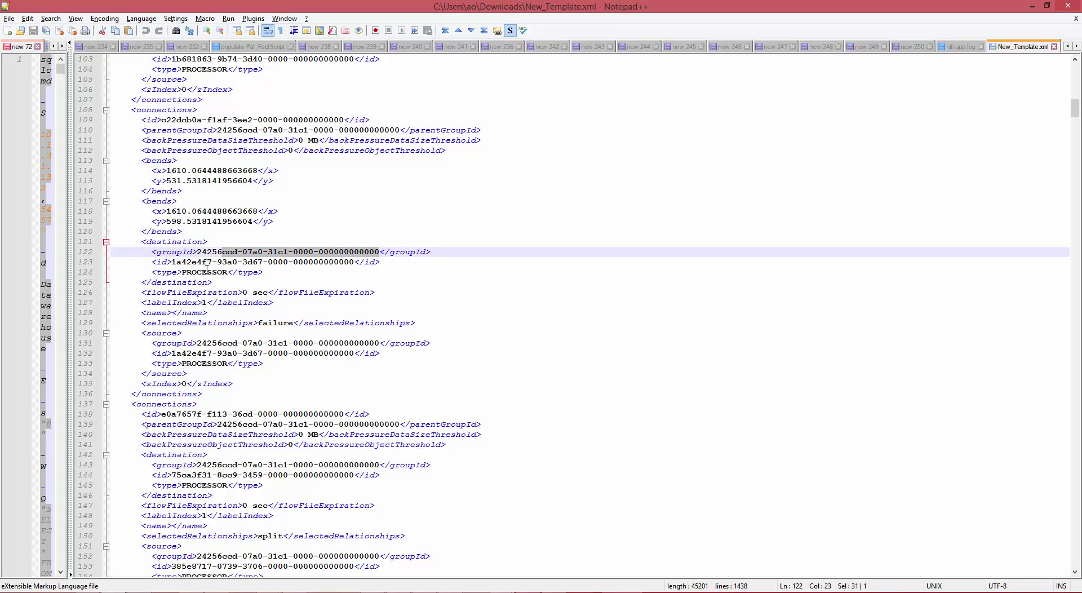
pyautogui.doubleClick(207, 272)
pyautogui.scroll(-20, 410, 273)
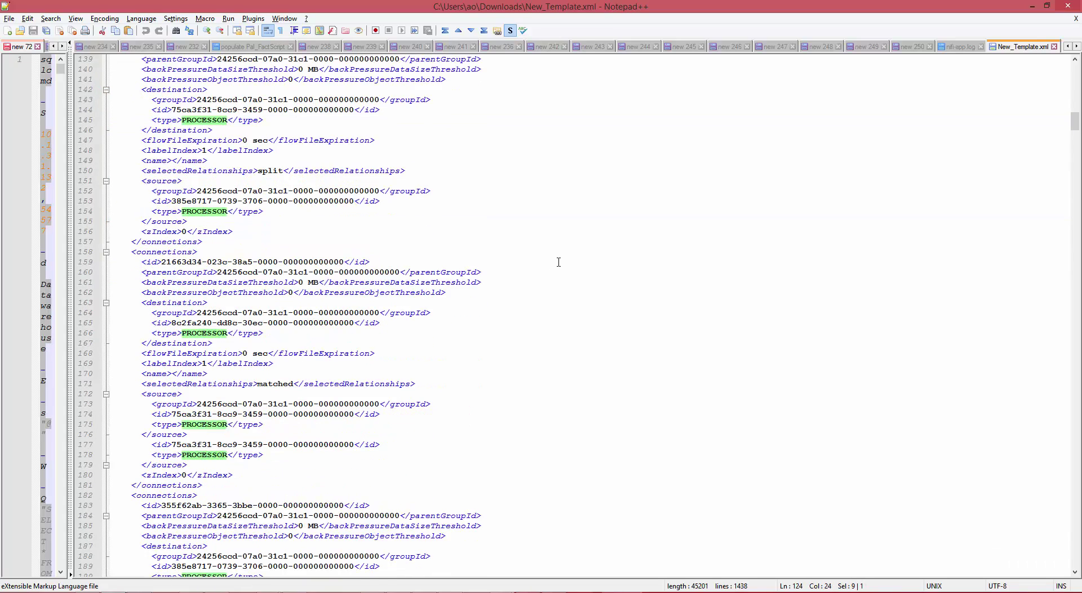
pyautogui.scroll(-20, 559, 262)
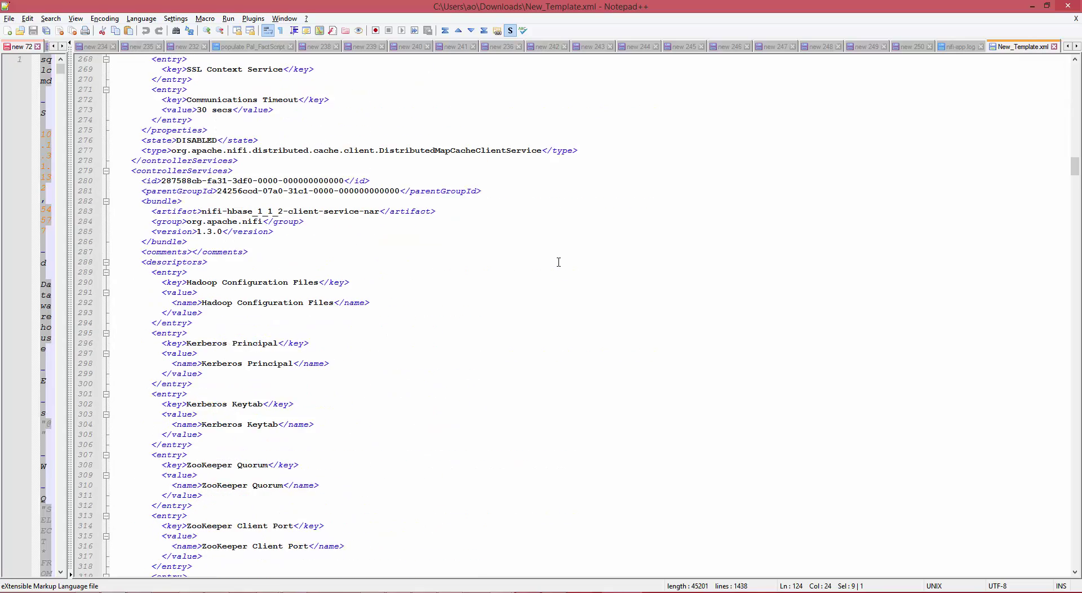
# Examine the HBase client service's descriptors and properties, including the Phoenix Client JAR Location entry
pyautogui.click(188, 405)
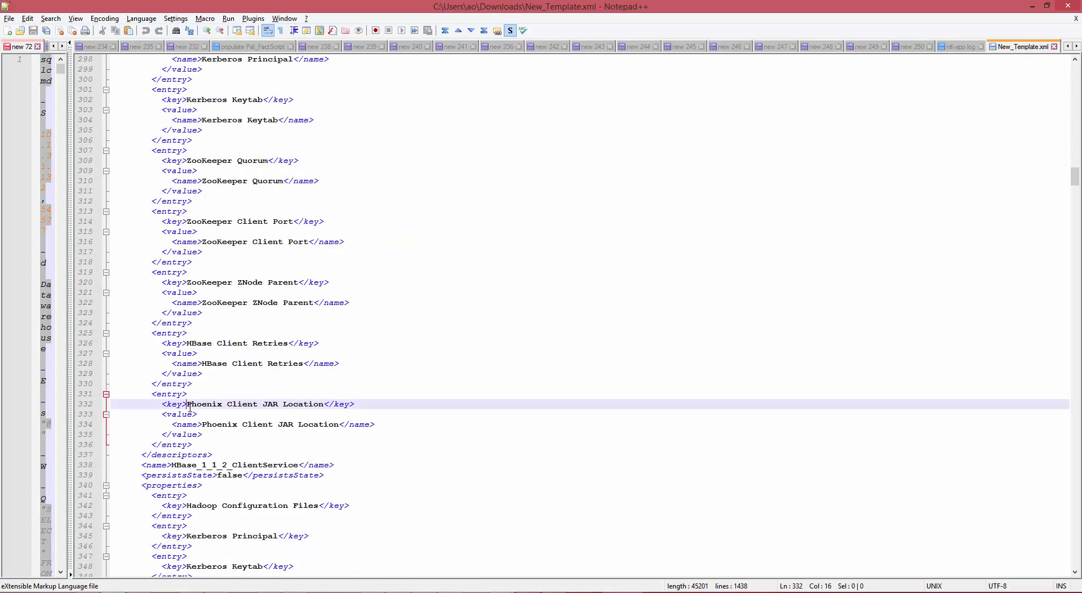
pyautogui.scroll(-2, 432, 422)
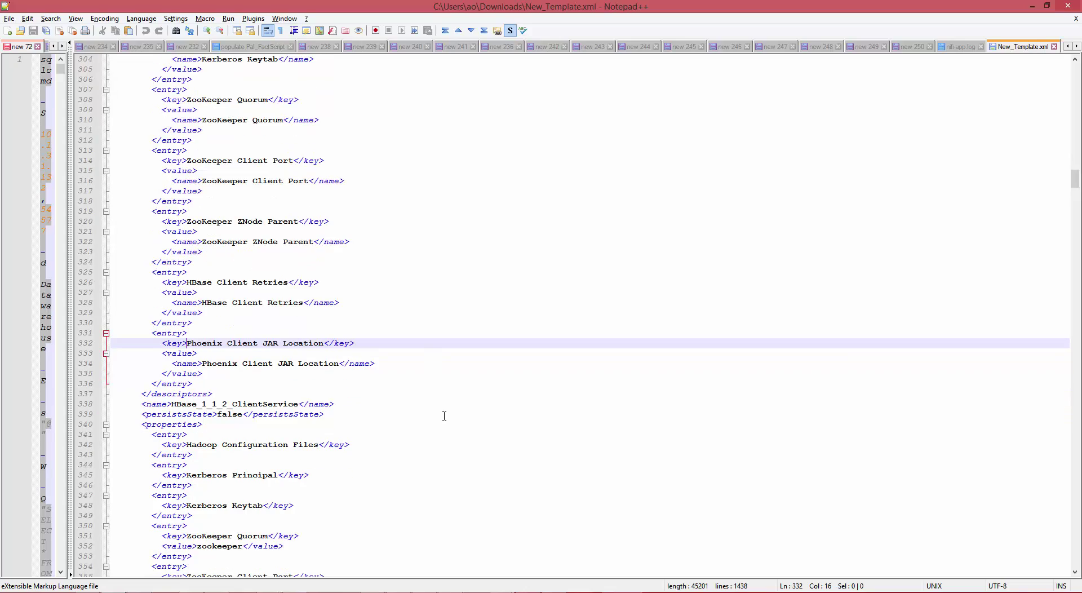
pyautogui.doubleClick(285, 363)
pyautogui.scroll(-20, 501, 385)
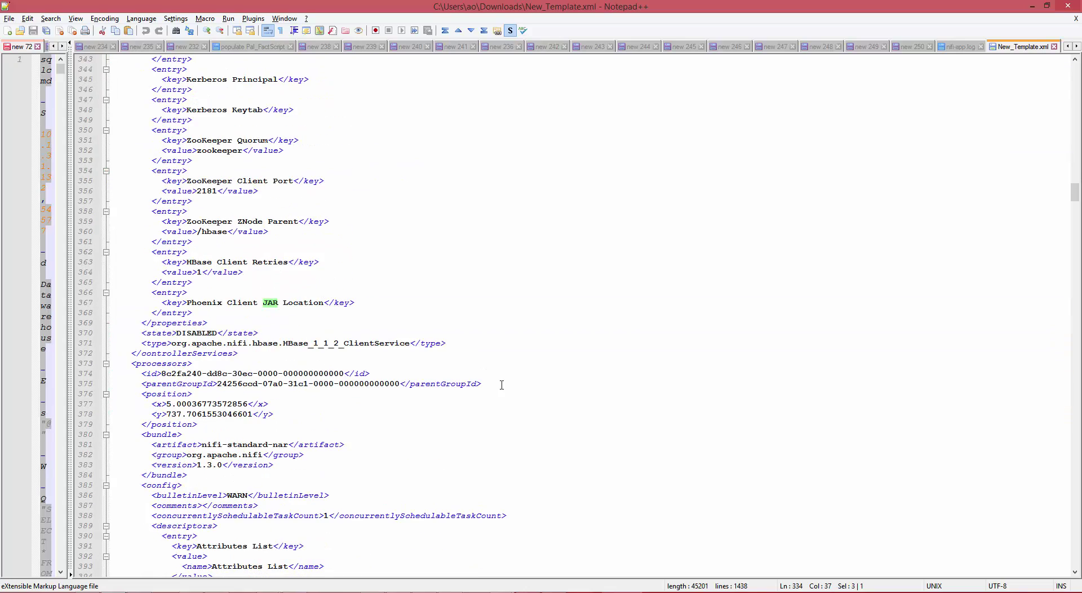
pyautogui.scroll(20, 502, 385)
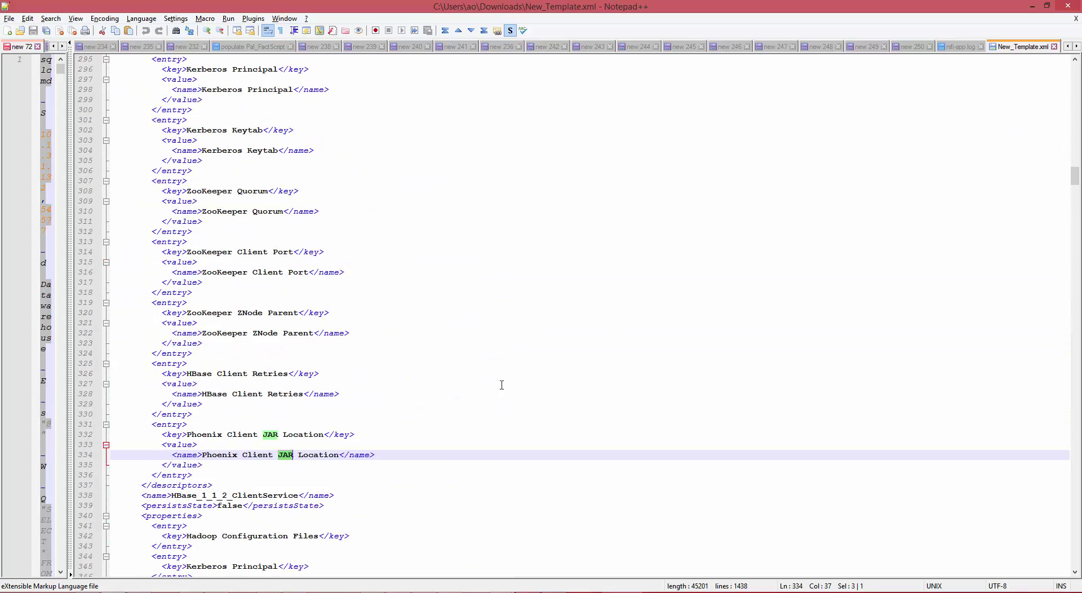
pyautogui.scroll(6, 601, 300)
# Return to the beginning of New_Template.xml and review the template header and its first connections
pyautogui.moveTo(1070, 175); pyautogui.dragTo(1070, 76)
pyautogui.click(405, 119)
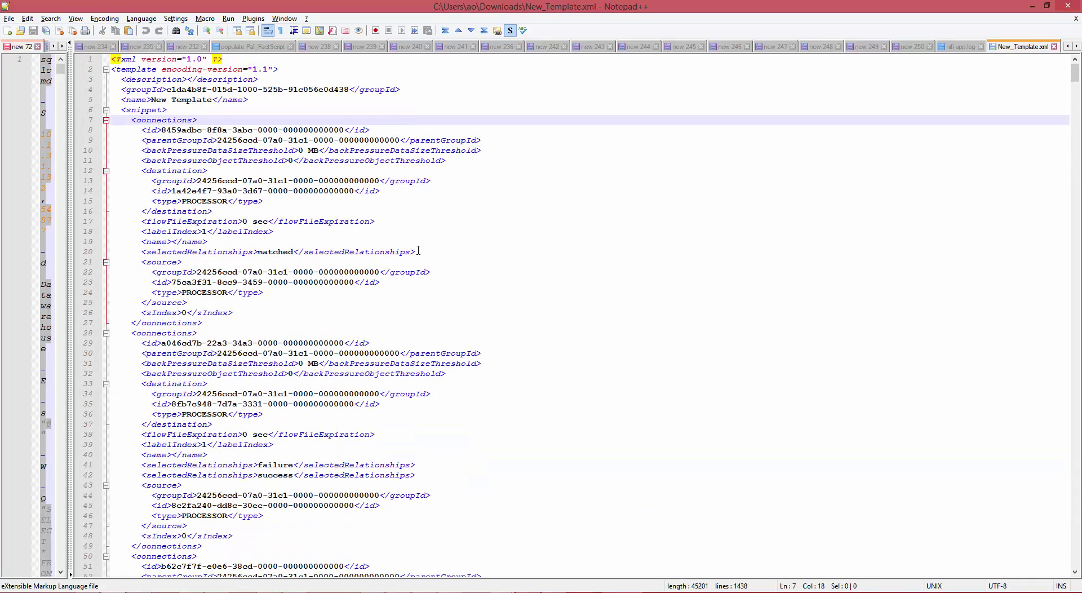
pyautogui.scroll(-3, 433, 303)
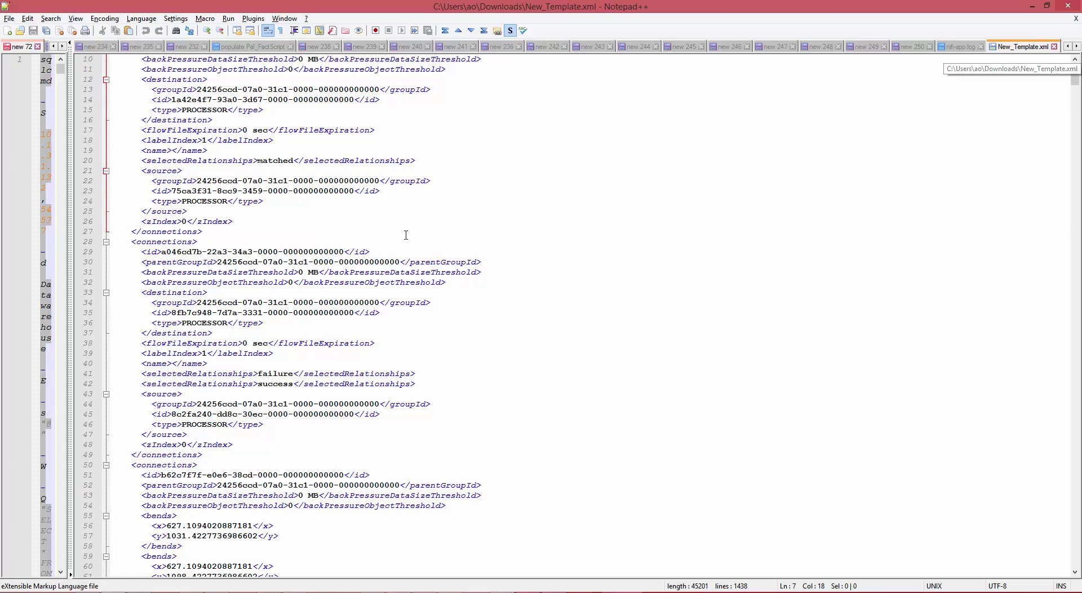
pyautogui.click(458, 225)
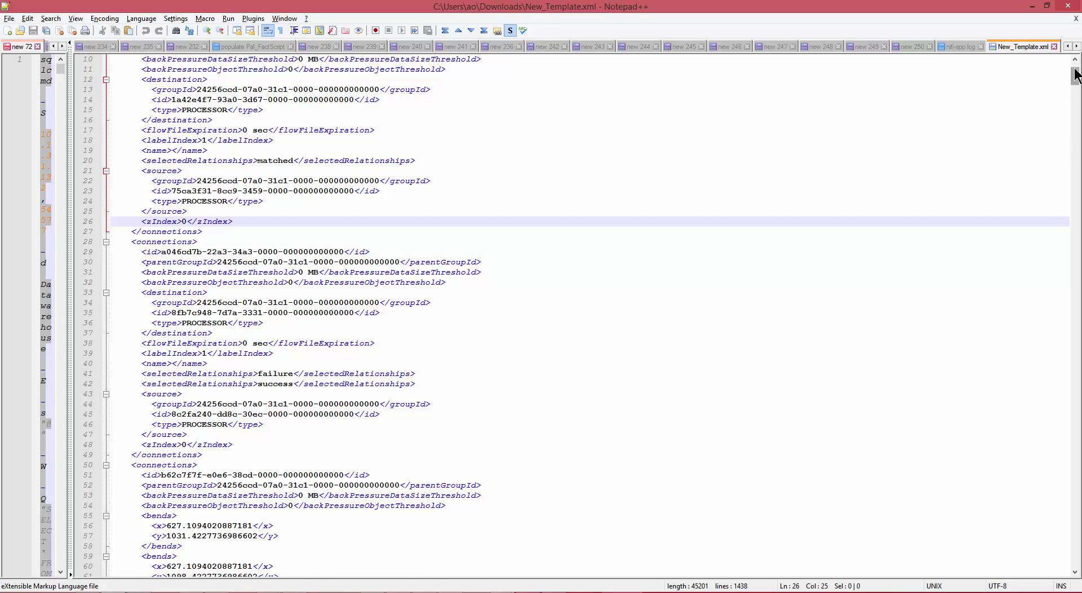
pyautogui.moveTo(1075, 83); pyautogui.dragTo(1075, 72)
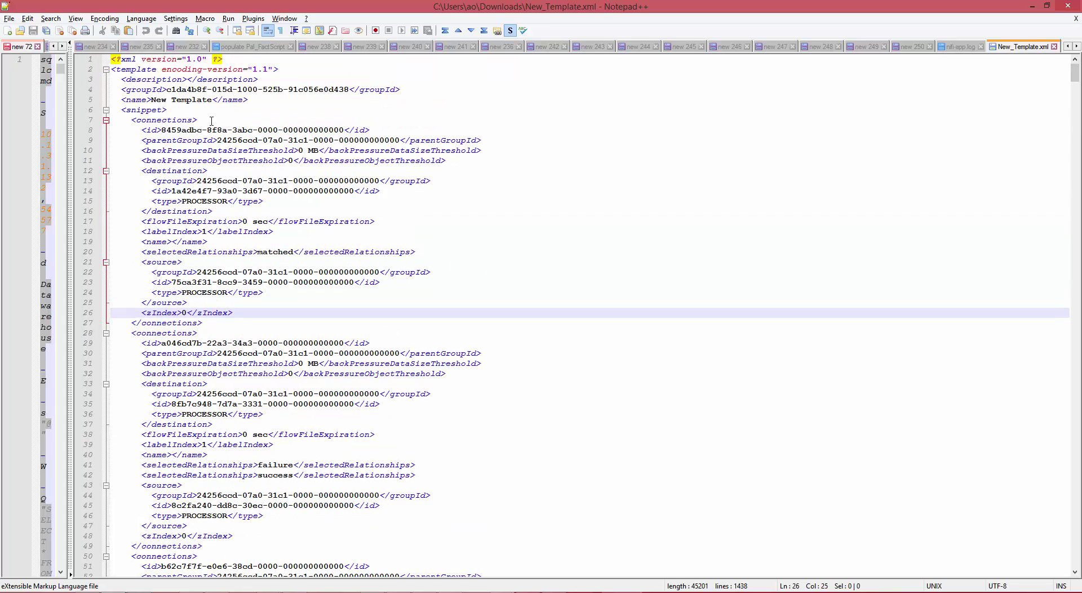
# Change the template's name element to "Template for" followed by the recipient's first name, then save and close the file
pyautogui.click(213, 100)
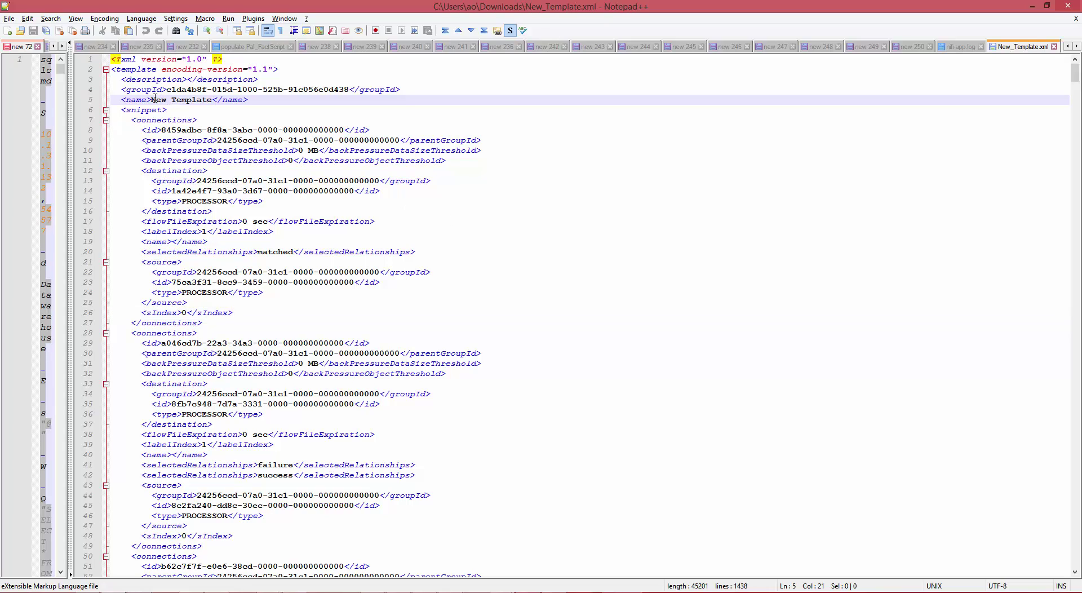
pyautogui.moveTo(173, 100); pyautogui.dragTo(150, 101)
pyautogui.press('Delete')
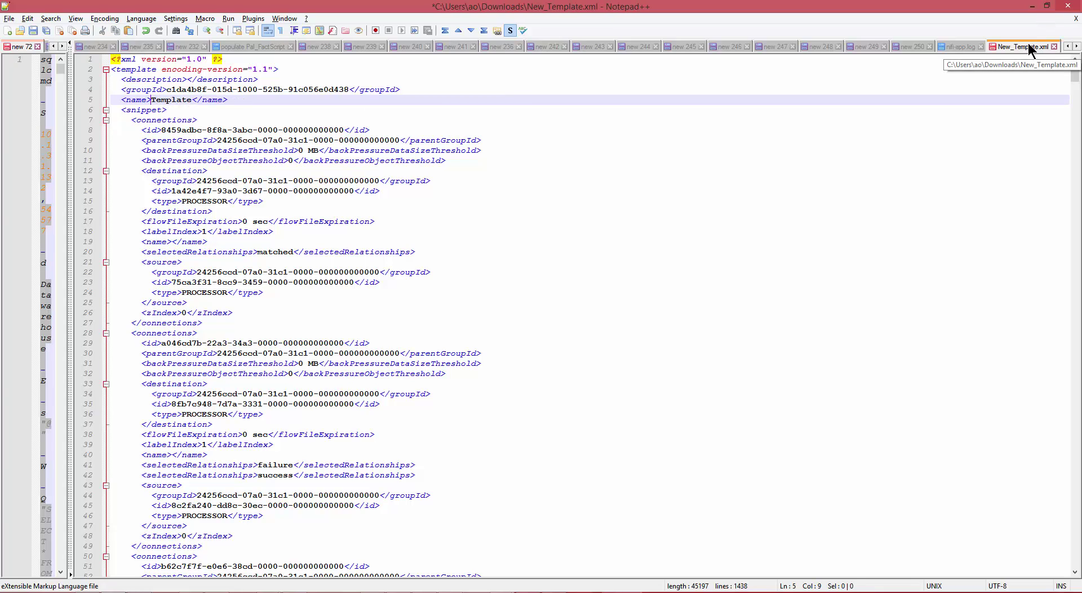
pyautogui.doubleClick(141, 102)
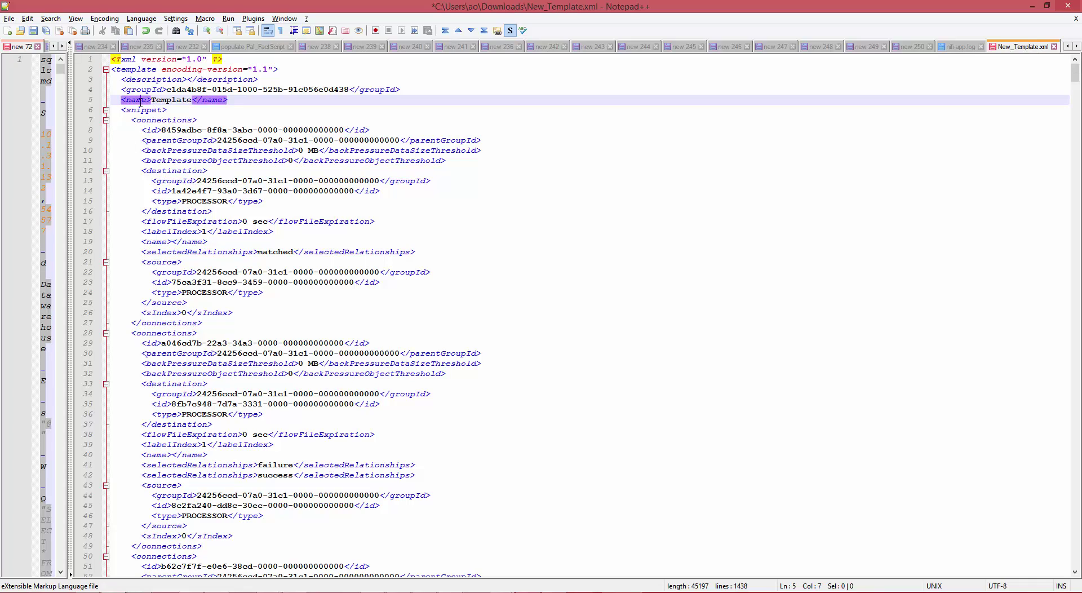
pyautogui.click(194, 99)
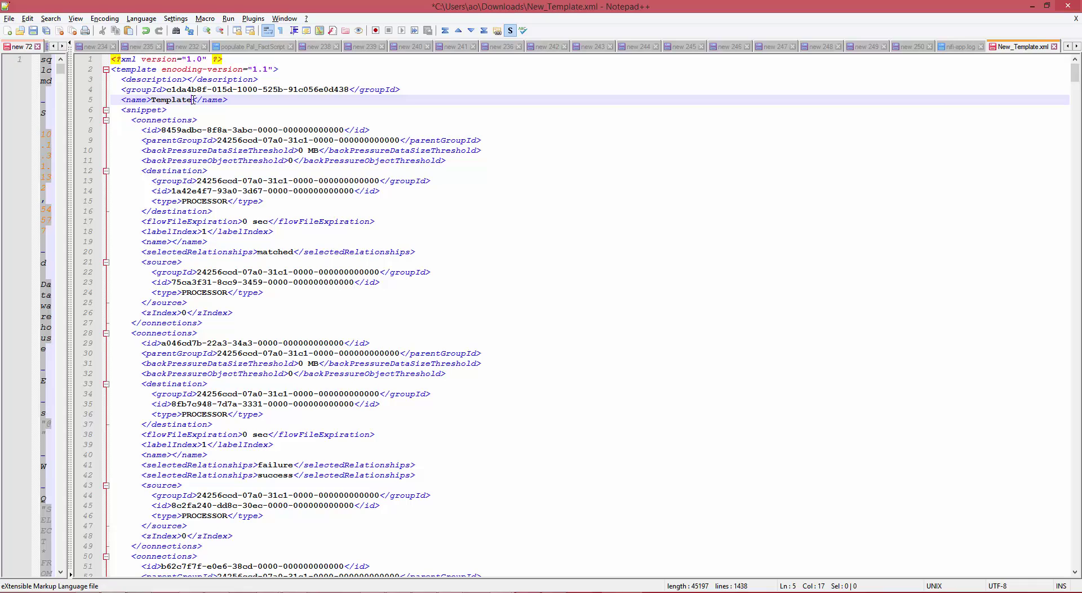
pyautogui.write('for Johny')
pyautogui.hotkey('ctrl', 's')
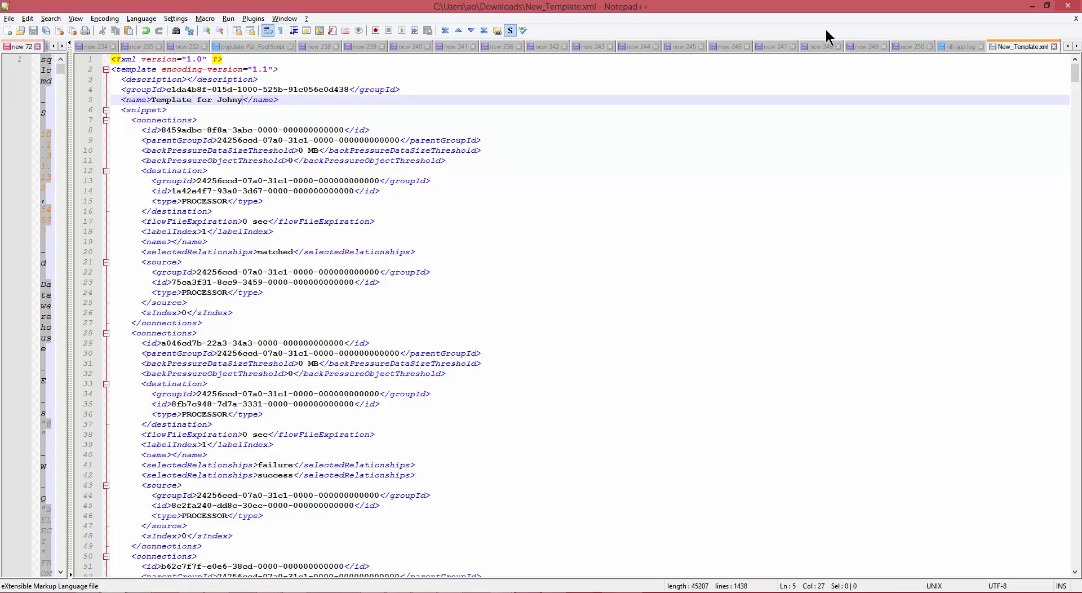
pyautogui.click(1054, 47)
# Switch back to Firefox and show the downloaded New_Template.xml in its containing Downloads folder
pyautogui.click(1033, 6)
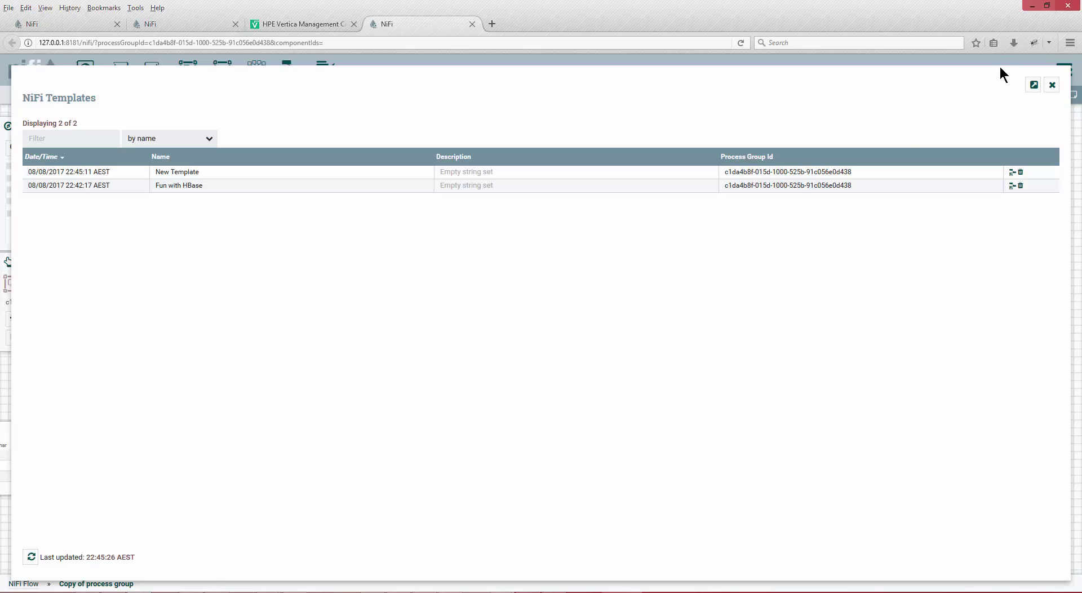
pyautogui.click(1014, 44)
pyautogui.rightClick(830, 69)
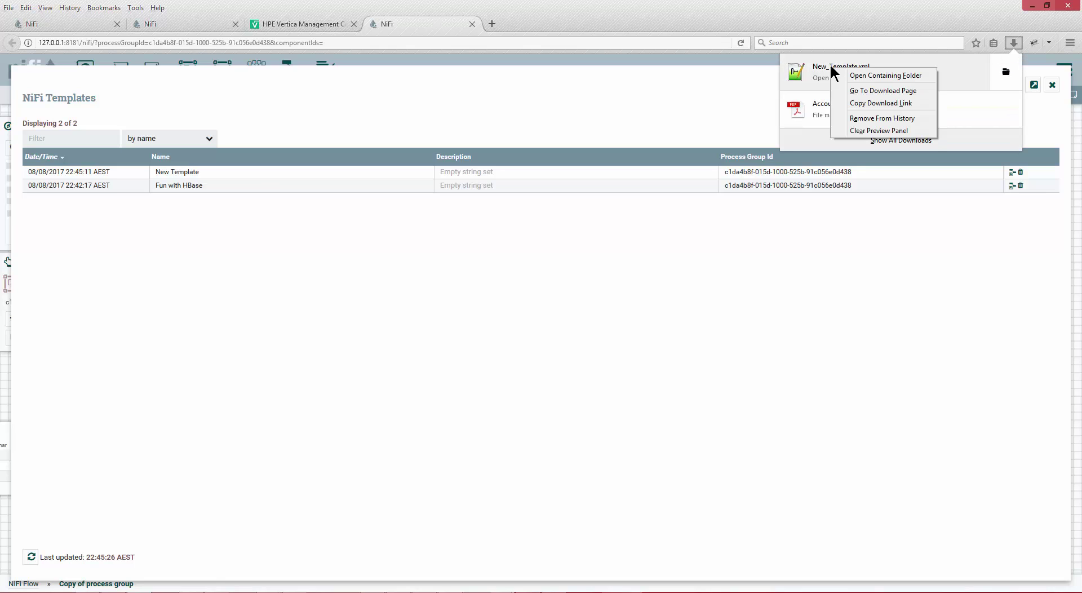
pyautogui.click(1008, 78)
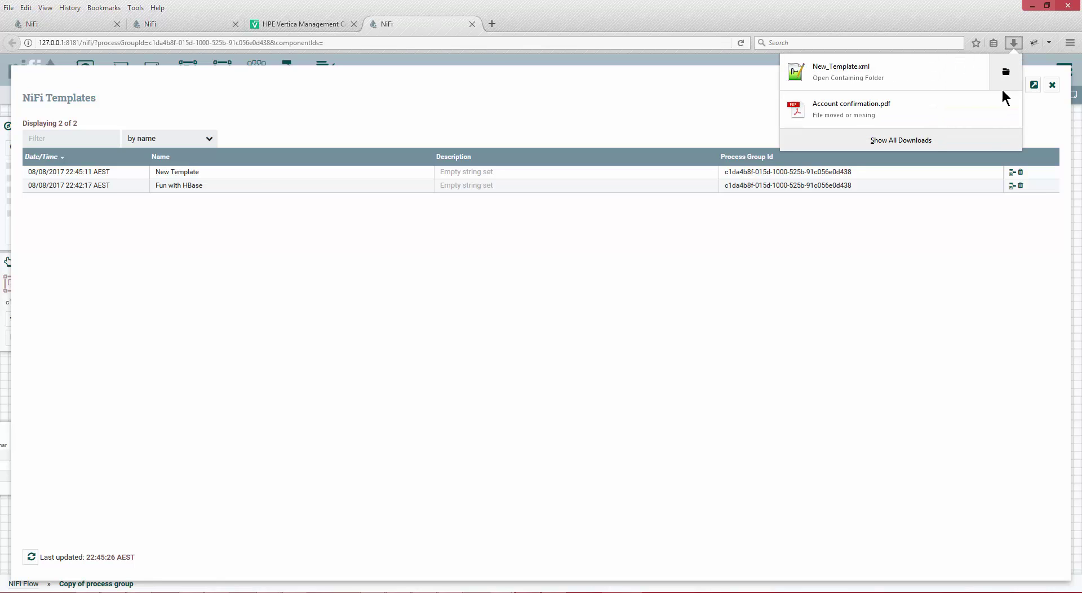
pyautogui.click(1006, 75)
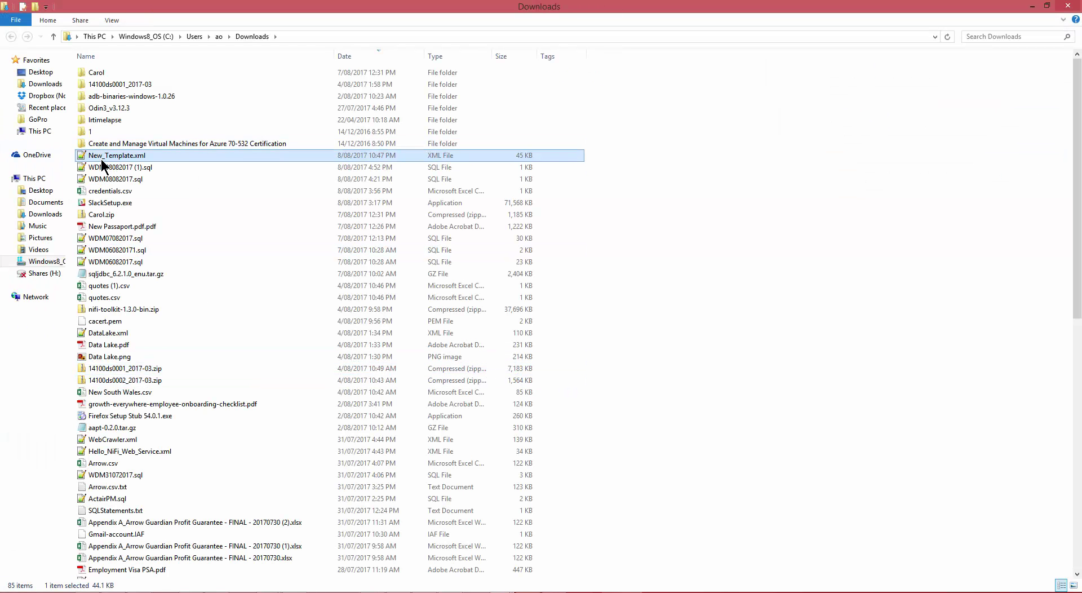
pyautogui.click(327, 37)
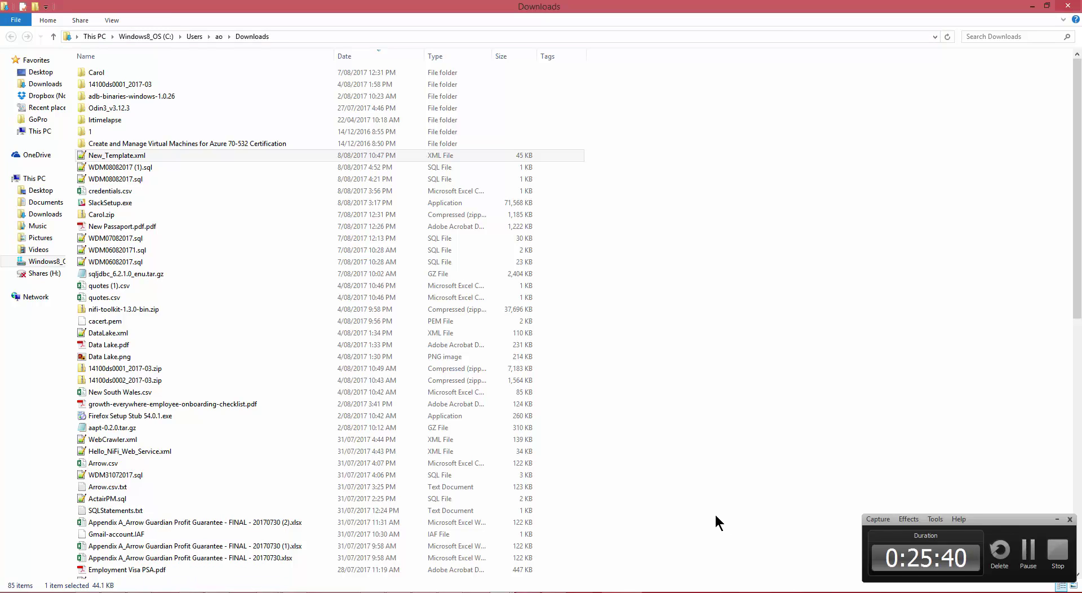
# Switch from the Downloads folder back to Firefox and close the NiFi Templates list
pyautogui.click(1057, 519)
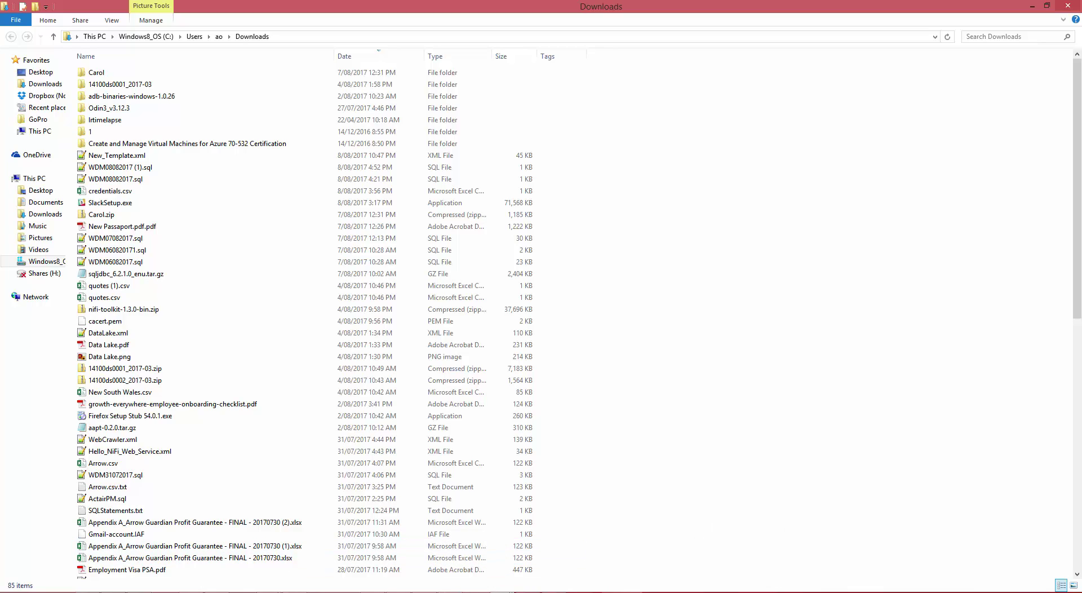
pyautogui.moveTo(553, 592)
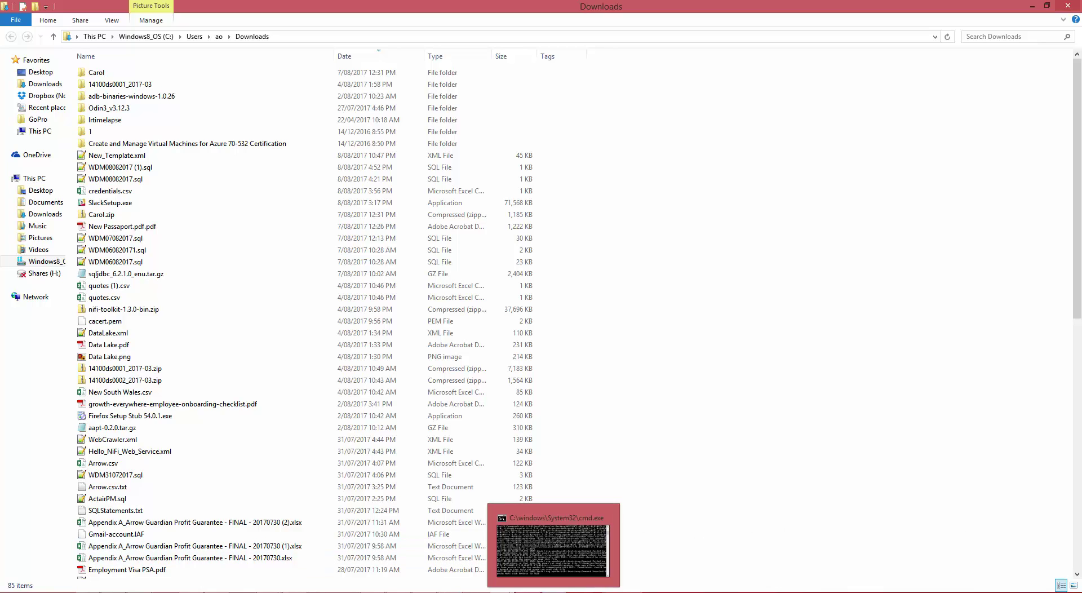
pyautogui.moveTo(398, 592)
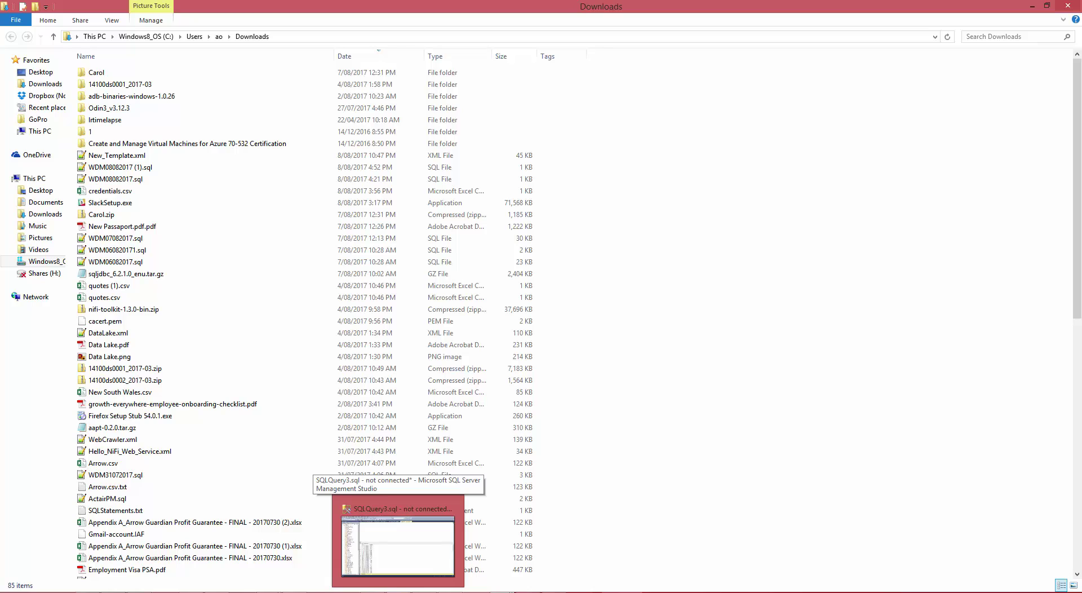
pyautogui.click(145, 592)
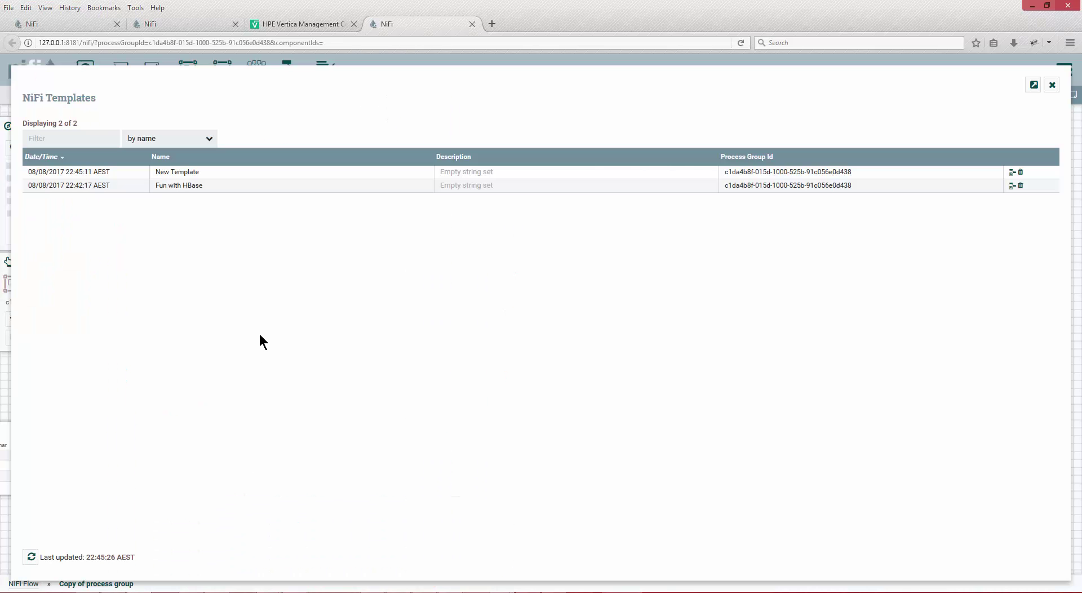
pyautogui.click(1052, 85)
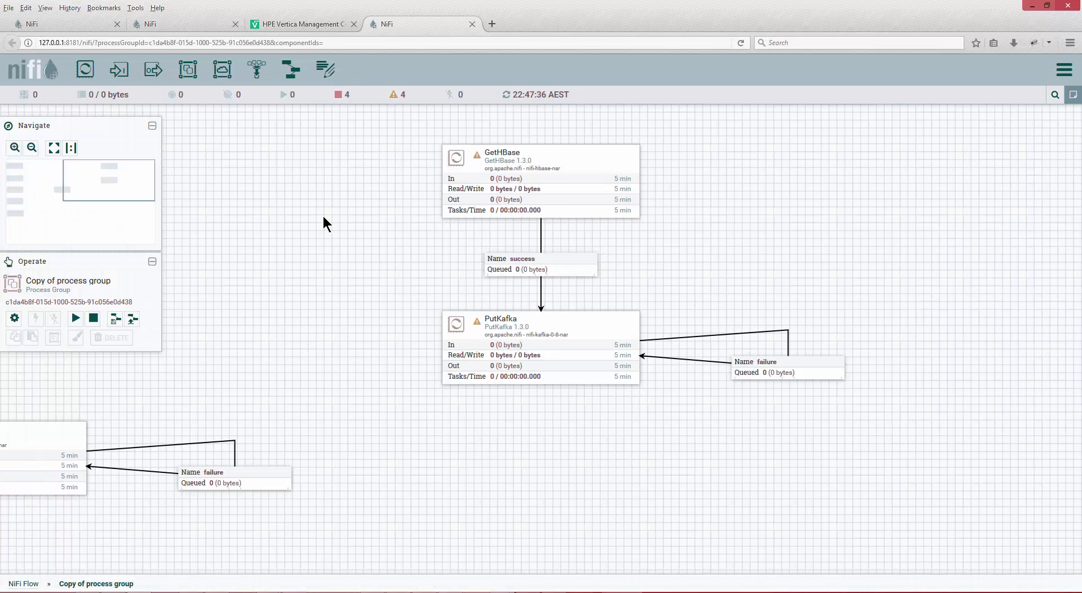
# Leave Copy of process group for the parent NiFi Flow canvas and re-enter the same group
pyautogui.moveTo(322, 214); pyautogui.dragTo(366, 240)
pyautogui.rightClick(231, 202)
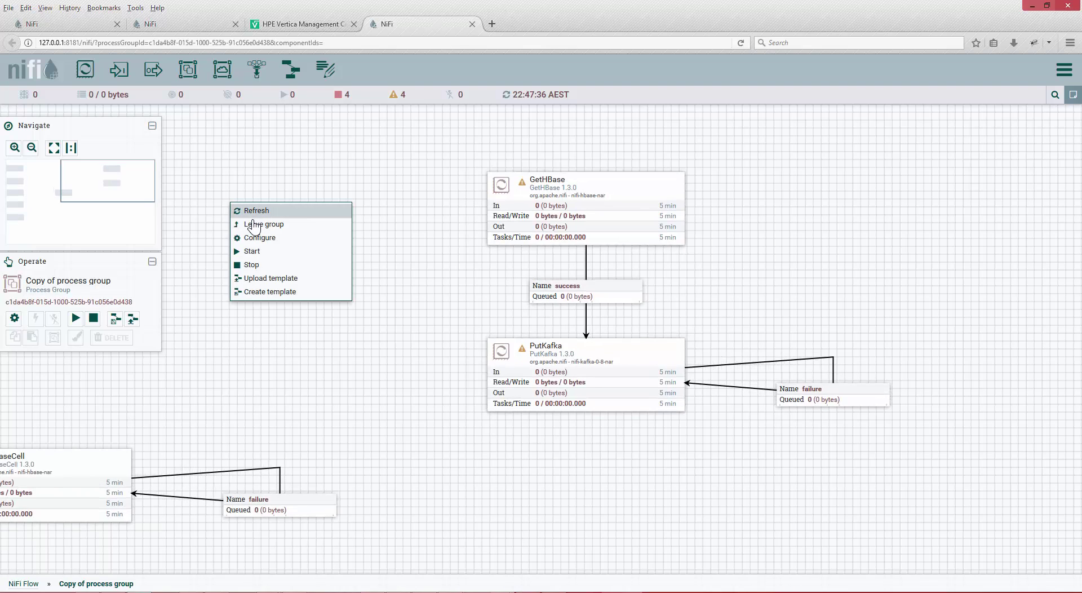
pyautogui.click(254, 225)
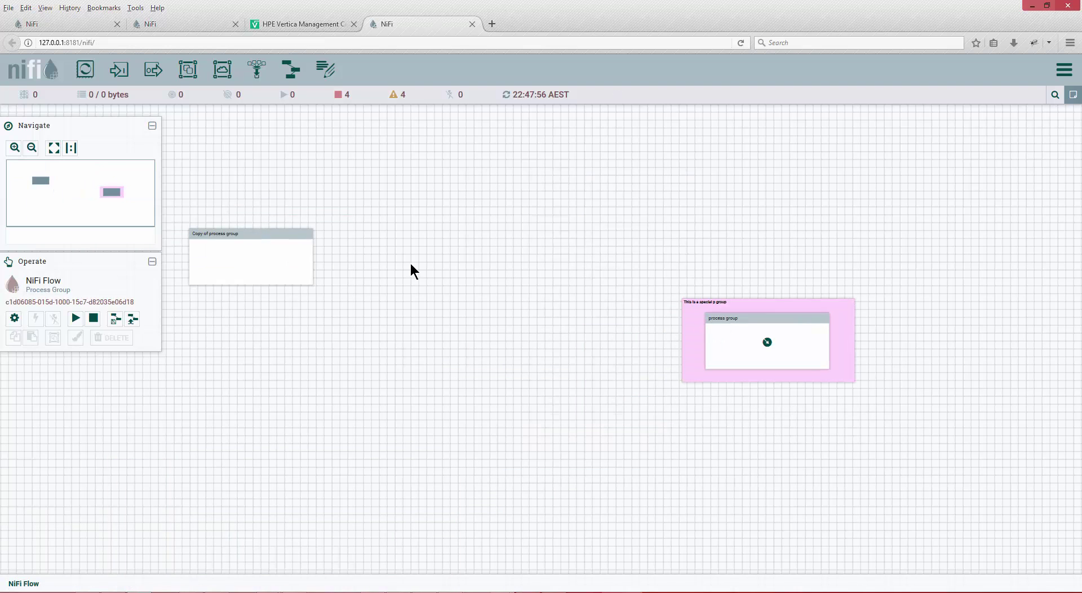
pyautogui.doubleClick(259, 253)
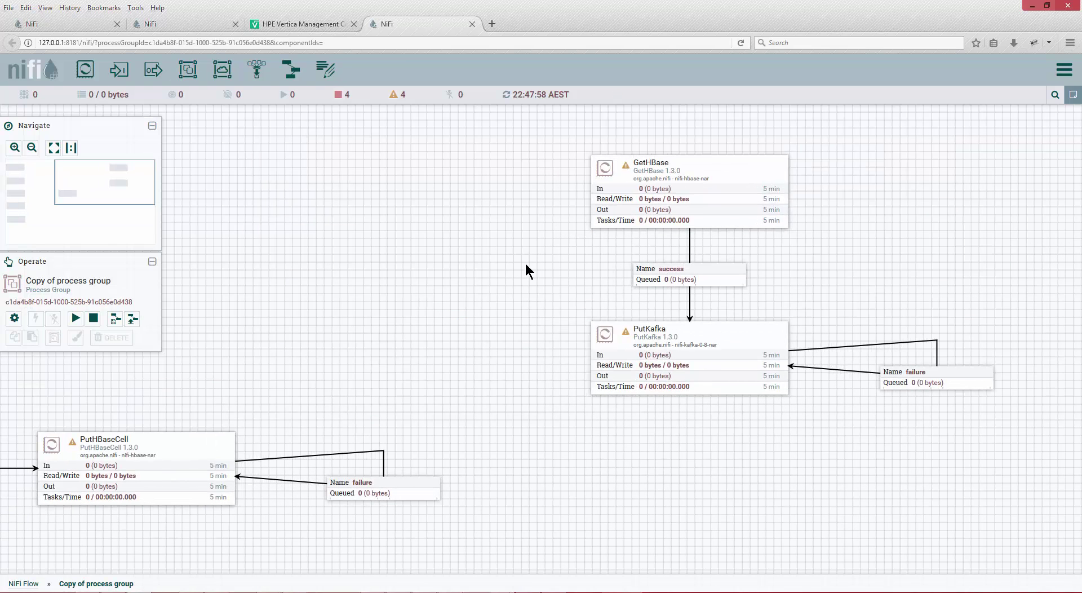
# Delete all components inside Copy of process group and refresh the canvas
pyautogui.hotkey('ctrl', 'a')
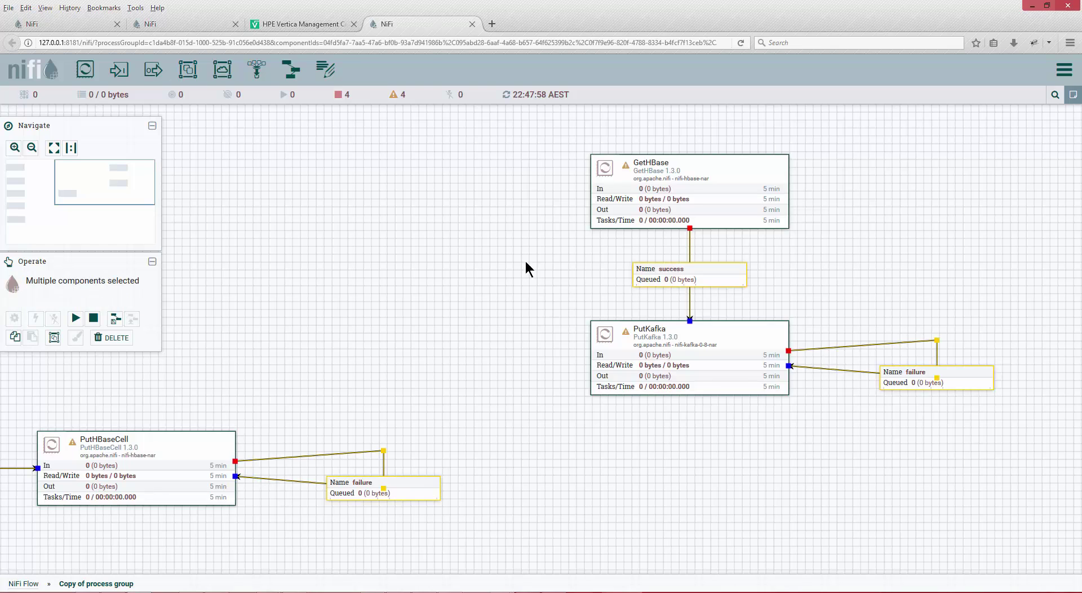
pyautogui.press('Delete')
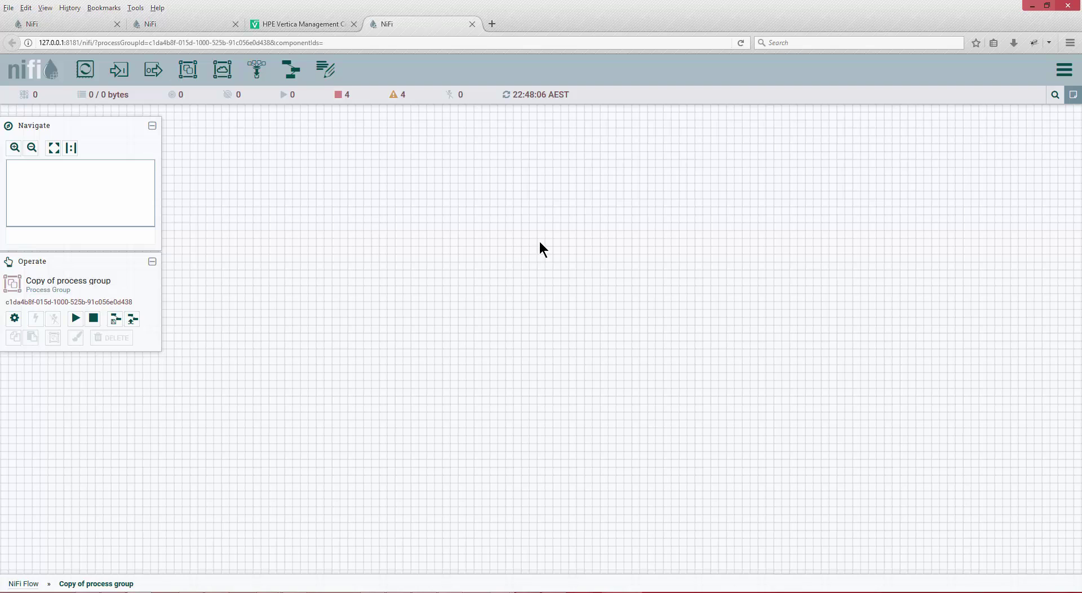
pyautogui.rightClick(543, 224)
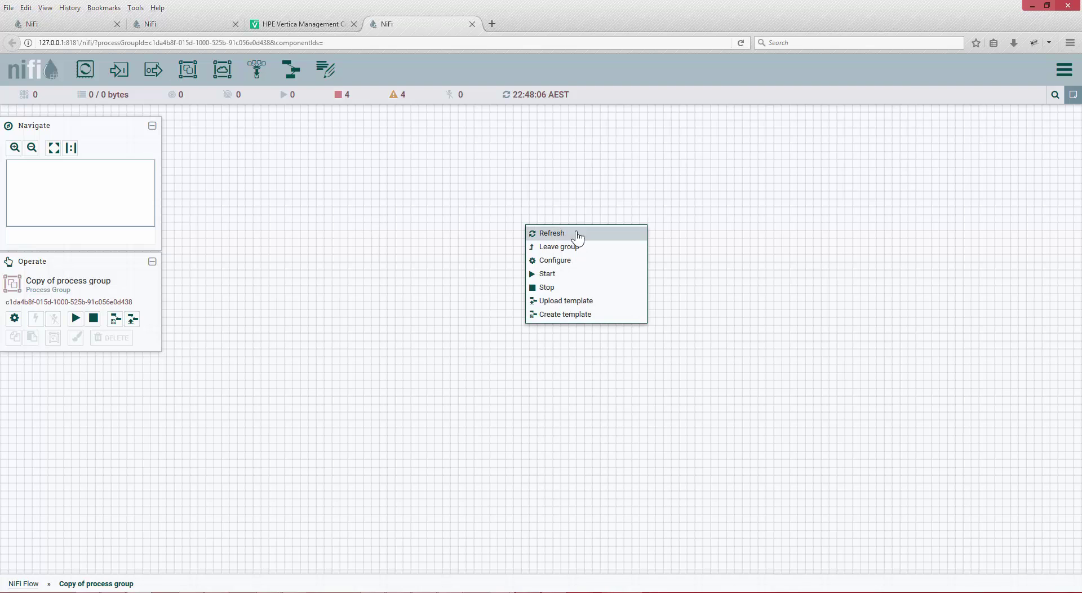
pyautogui.click(544, 234)
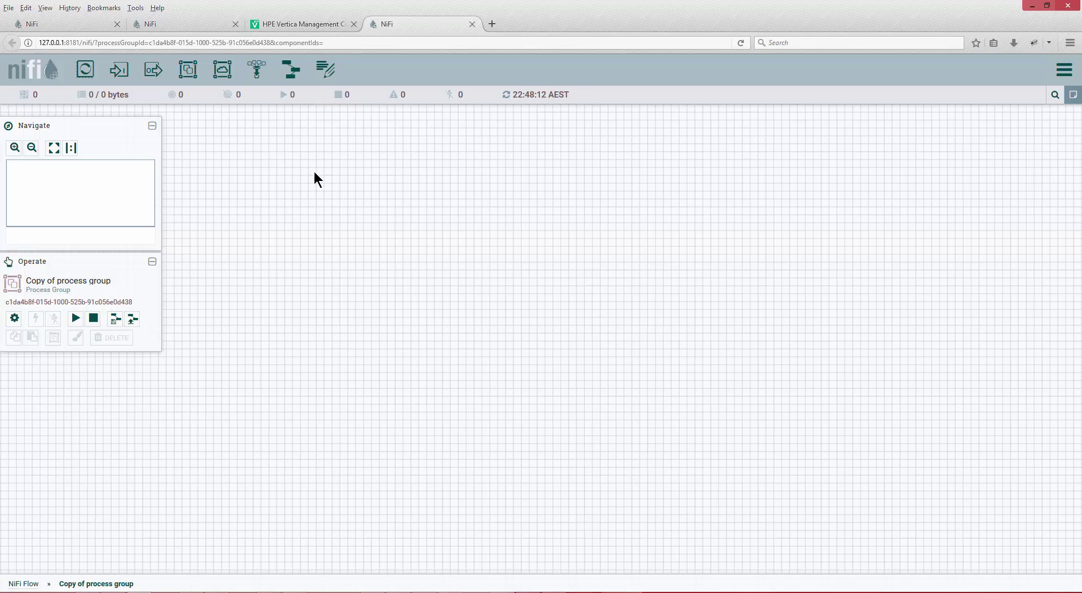
pyautogui.click(132, 319)
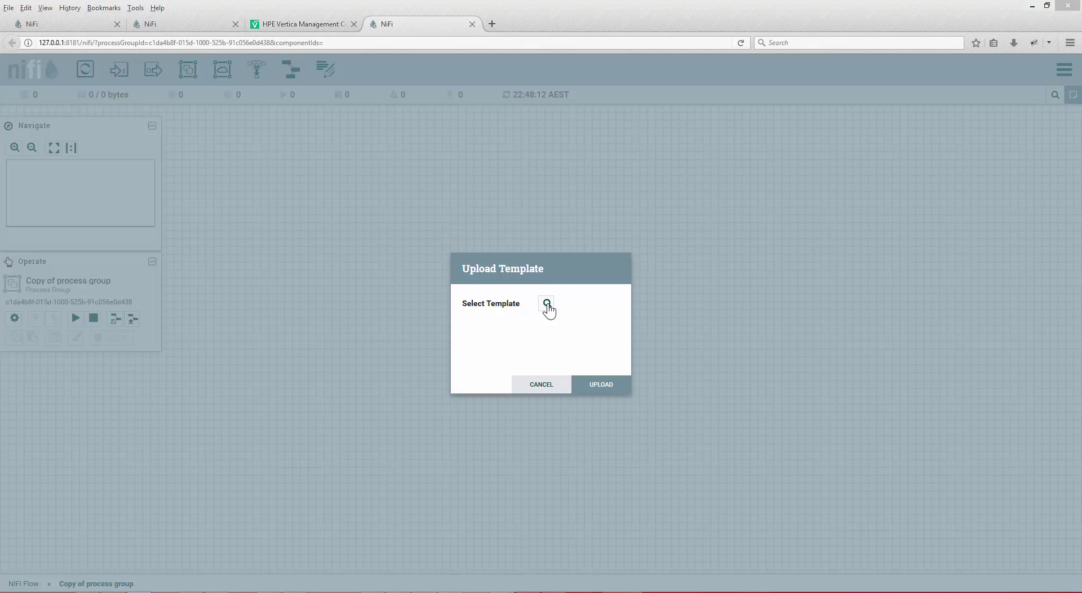
pyautogui.click(547, 304)
pyautogui.click(809, 420)
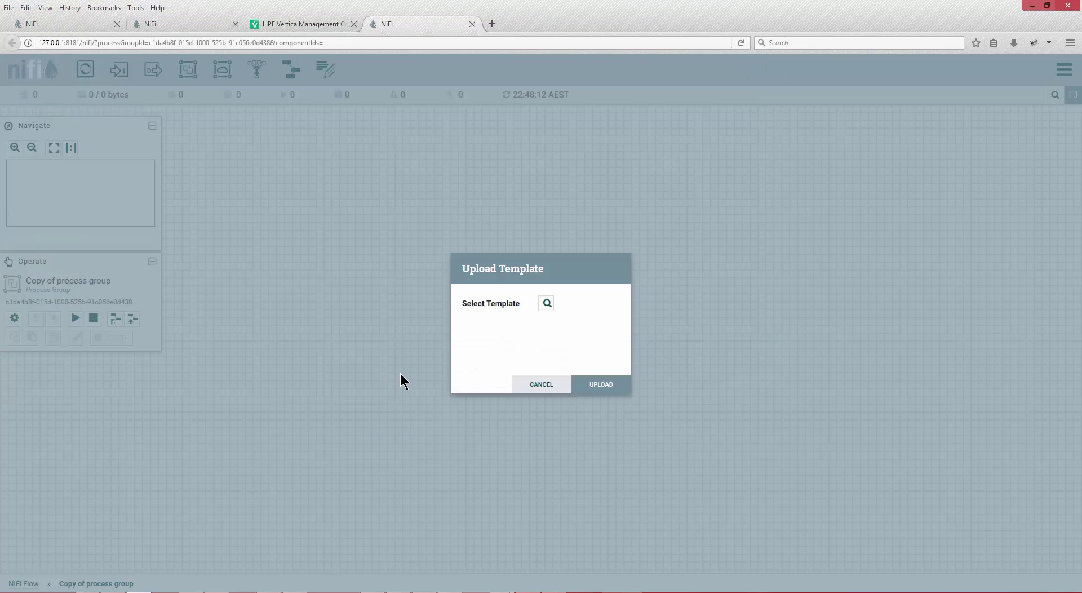
pyautogui.click(538, 385)
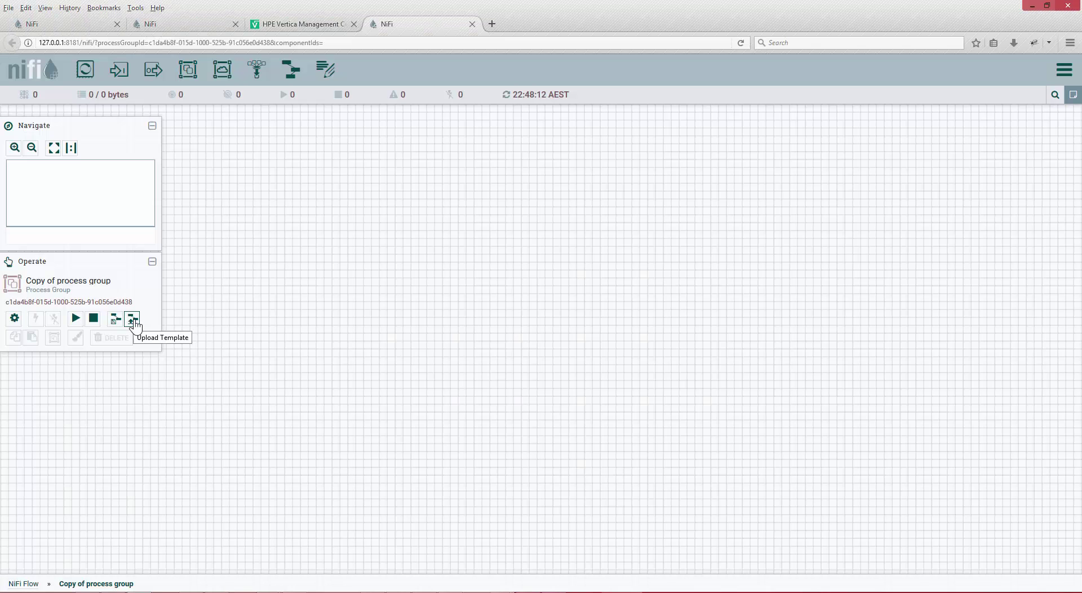
# Upload New_Template.xml from the Downloads folder as a template into Copy of process group
pyautogui.click(133, 319)
pyautogui.click(546, 303)
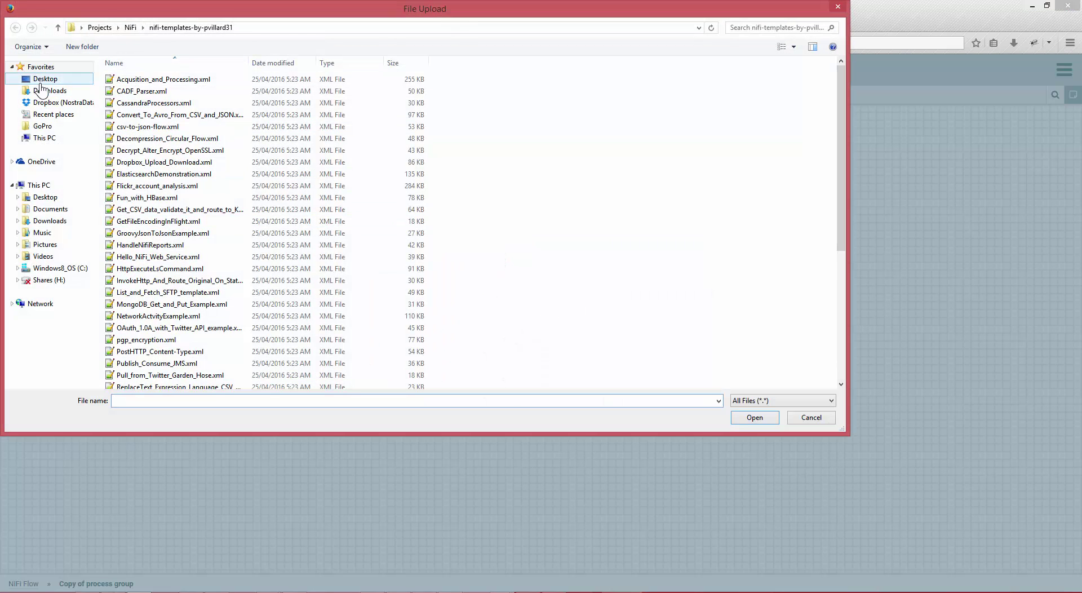
pyautogui.click(49, 93)
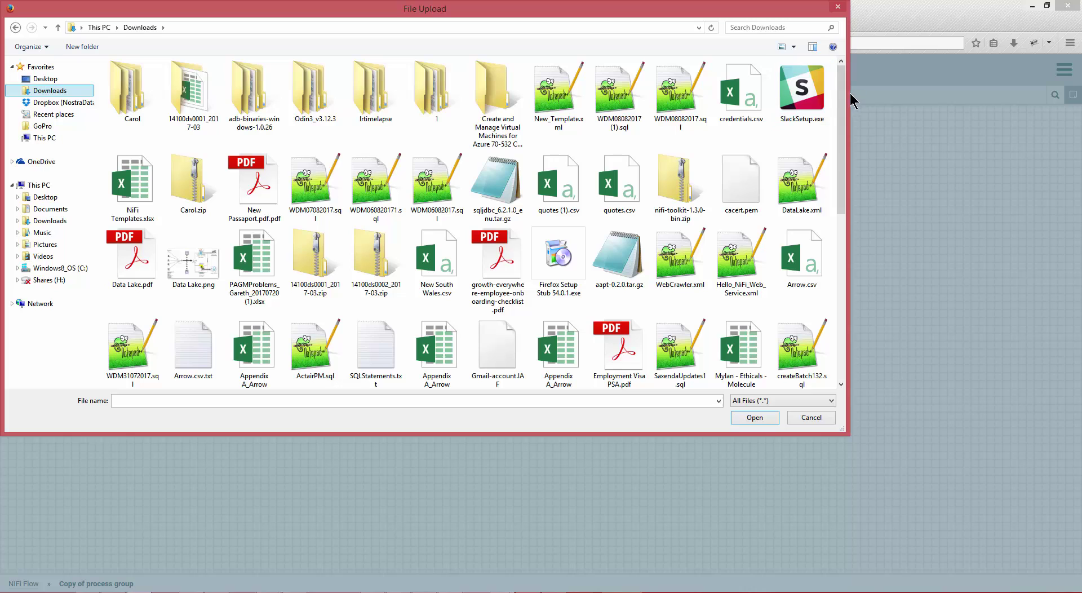
pyautogui.click(555, 122)
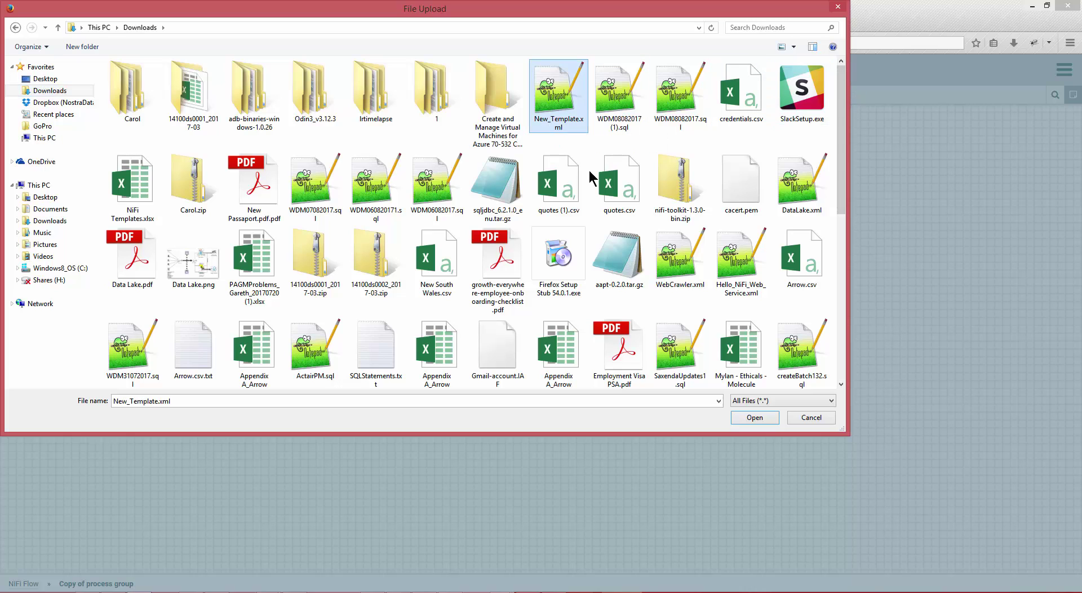
pyautogui.click(755, 417)
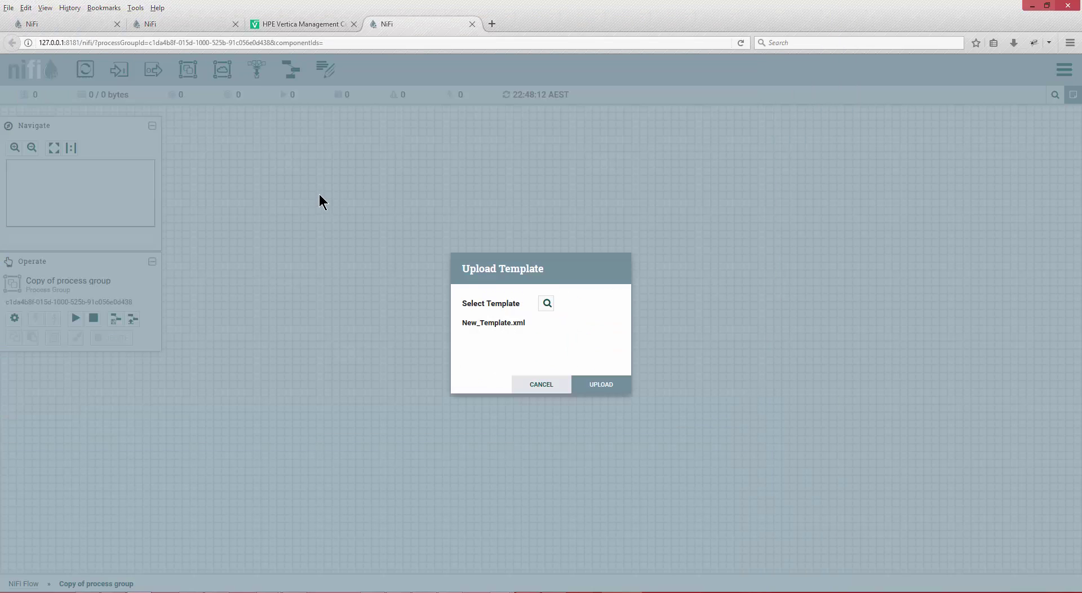
pyautogui.click(597, 386)
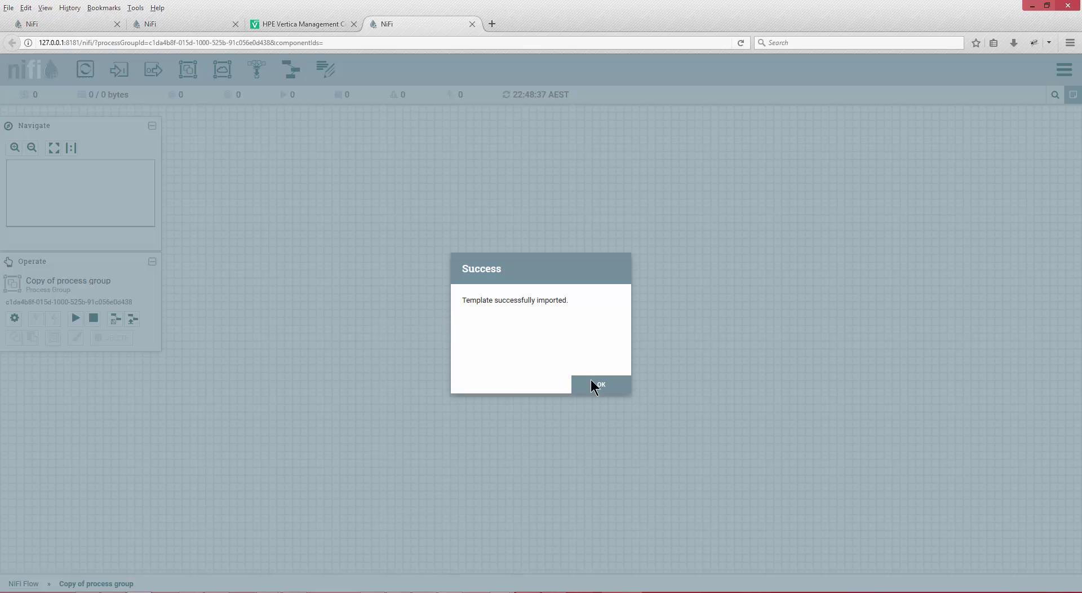
pyautogui.click(599, 385)
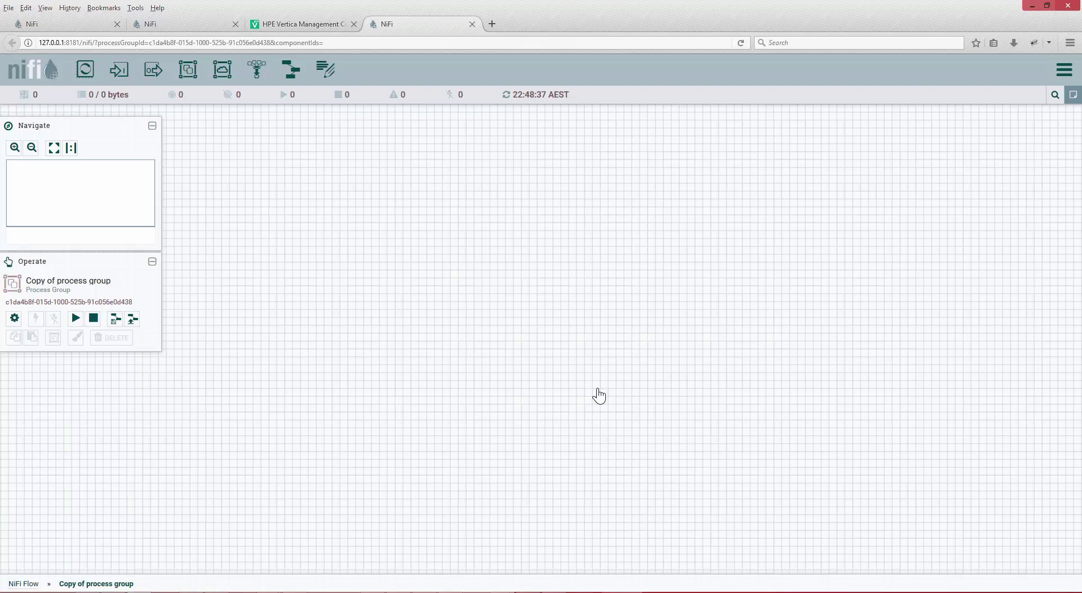
# Add the newly uploaded template, named for the recipient, to the empty Copy of process group canvas
pyautogui.moveTo(290, 69); pyautogui.dragTo(631, 177)
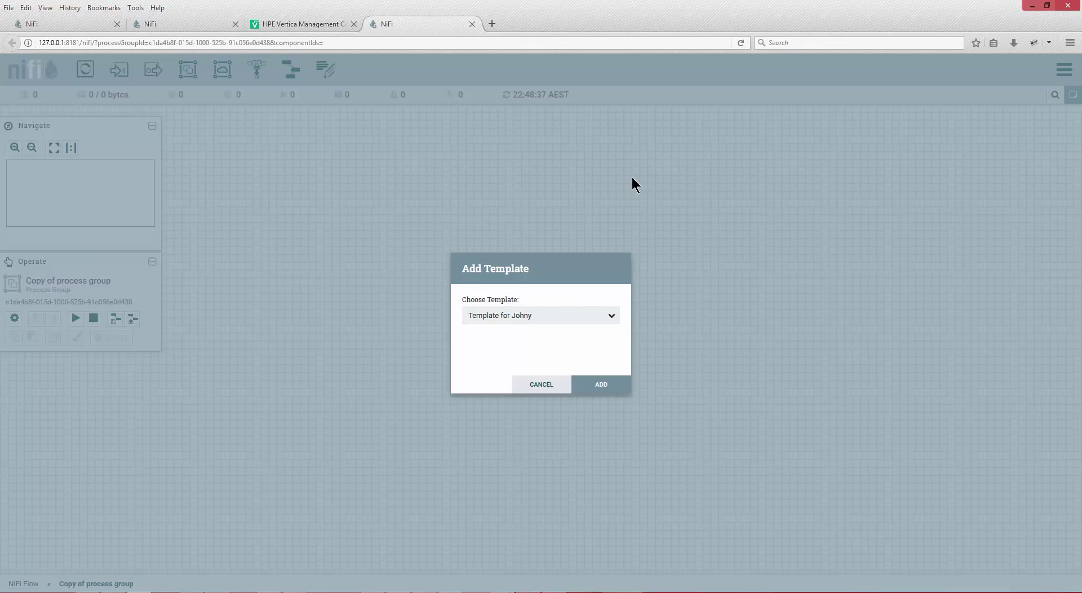
pyautogui.click(601, 384)
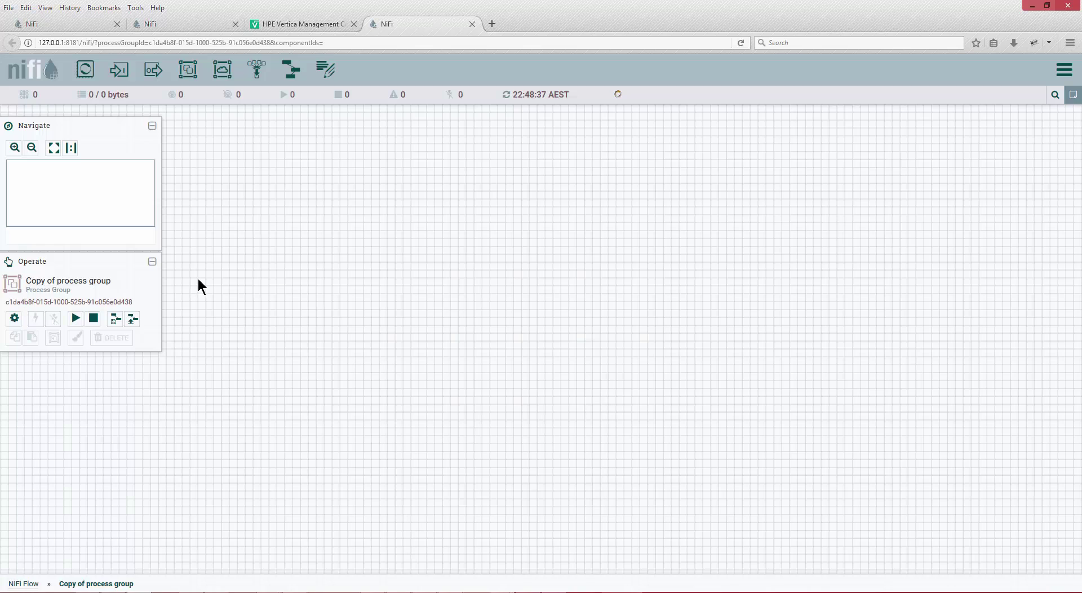
pyautogui.moveTo(536, 288); pyautogui.dragTo(289, 246)
pyautogui.moveTo(446, 168); pyautogui.dragTo(423, 157)
pyautogui.click(635, 181)
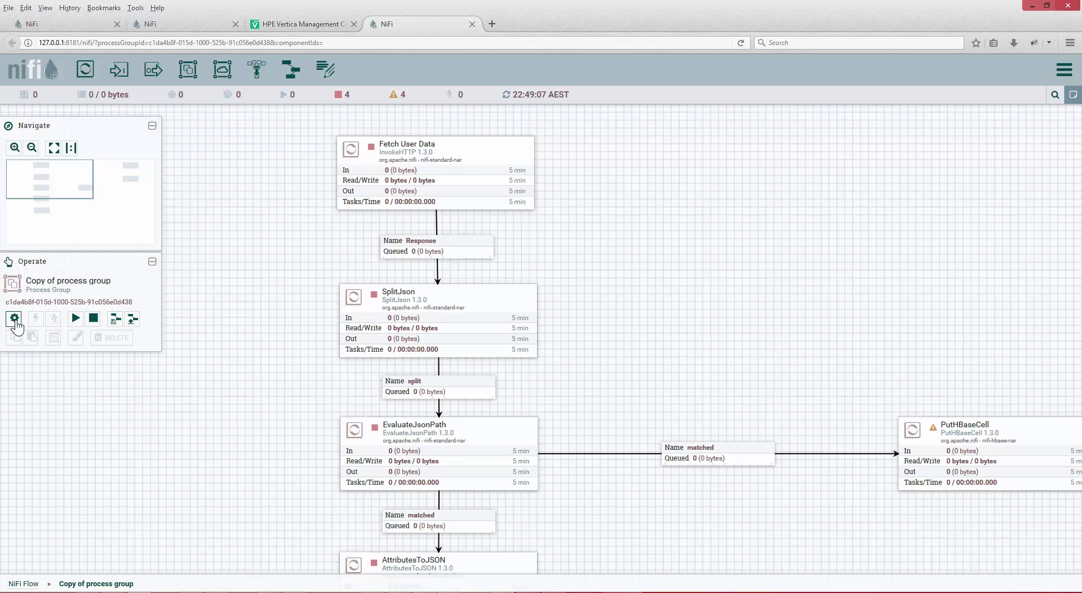
# Review the Fetch User Data processor's general and scheduling settings, and close its configuration without applying anything
pyautogui.click(414, 155)
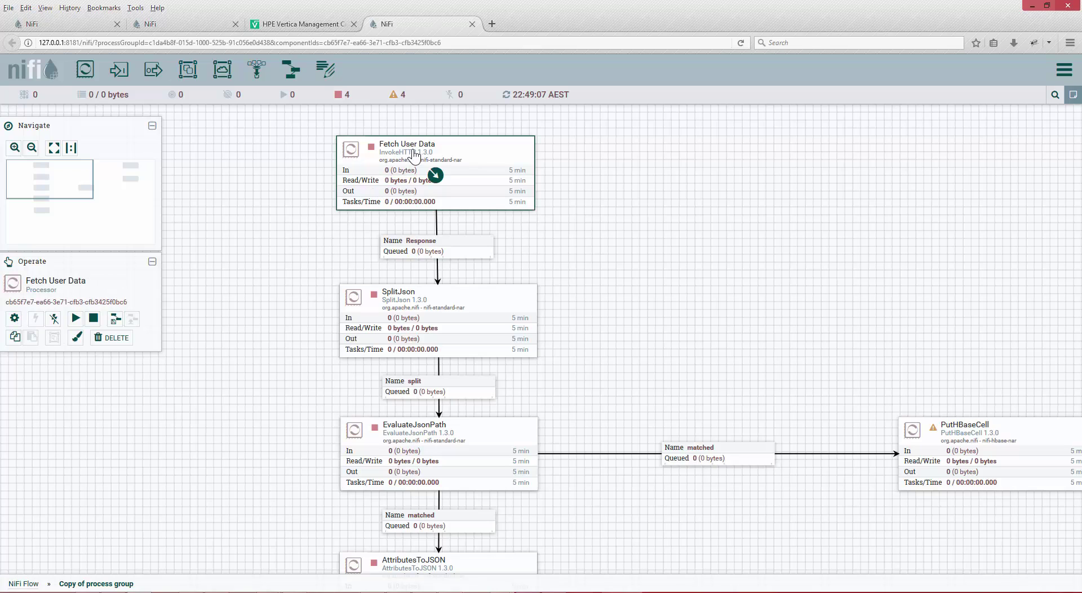
pyautogui.click(14, 319)
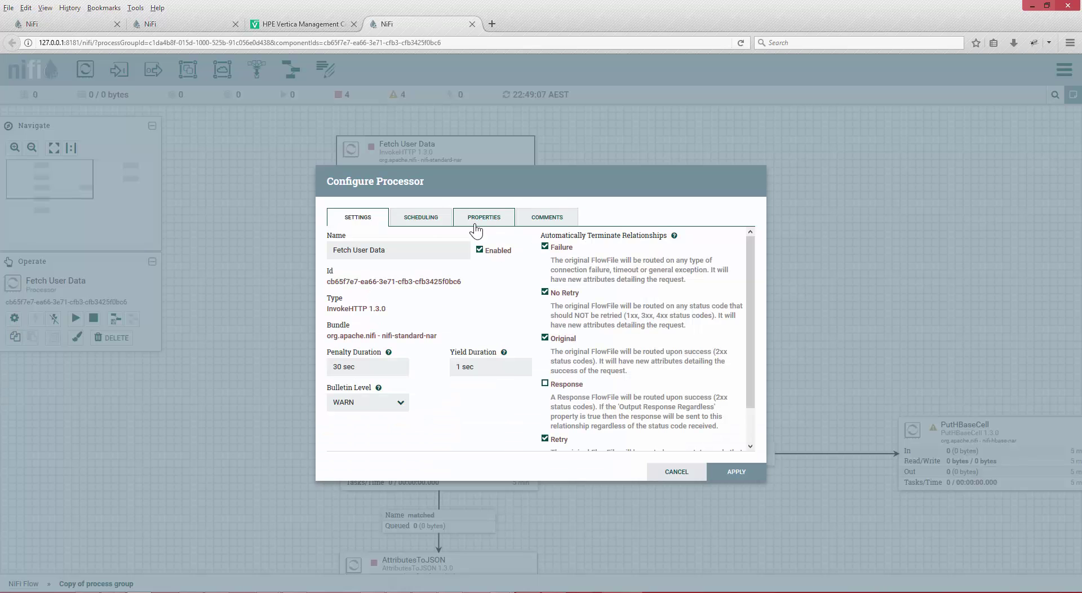
pyautogui.click(417, 219)
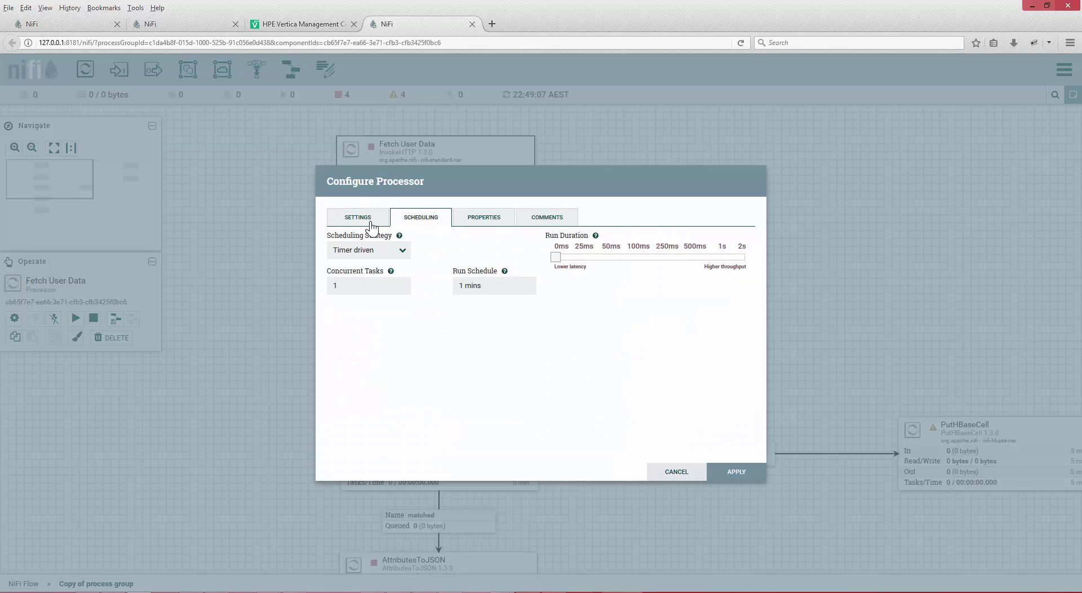
pyautogui.click(364, 219)
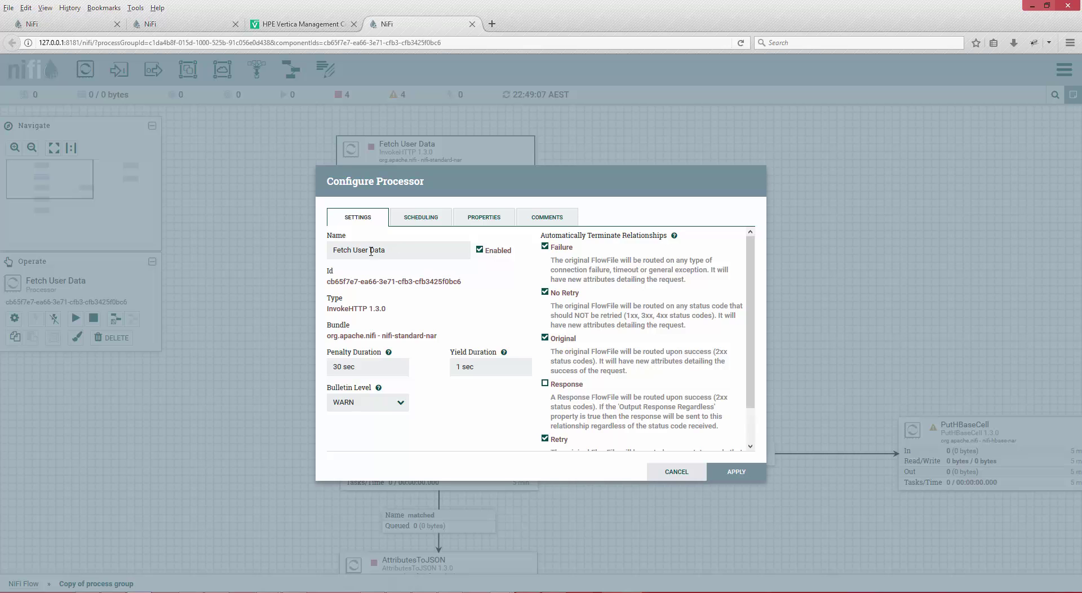
pyautogui.click(683, 473)
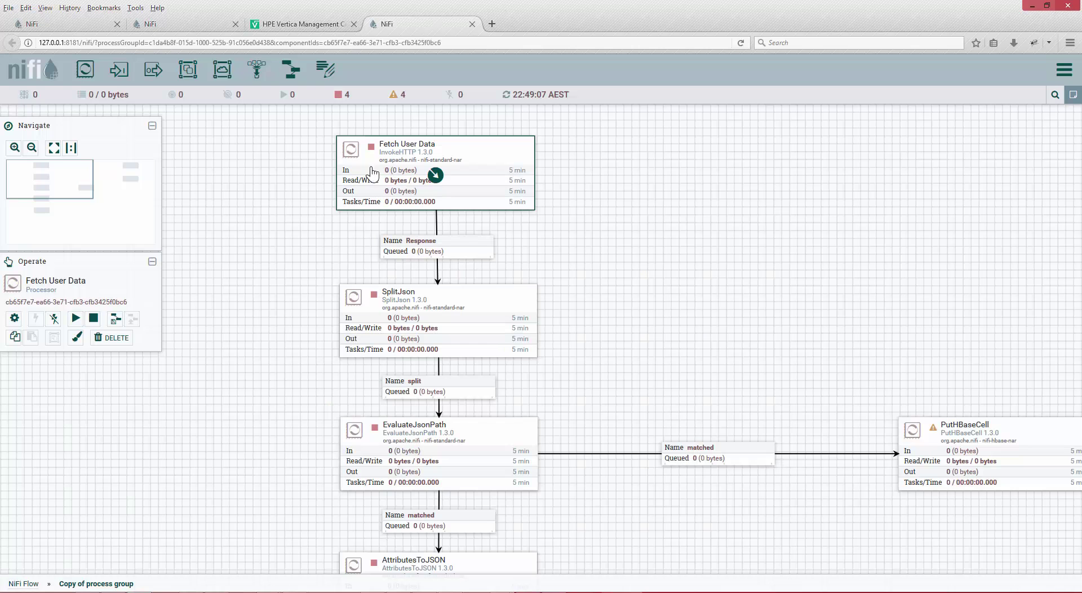
# Review the general configuration of Copy of process group, including its name and comments, and close it
pyautogui.click(279, 256)
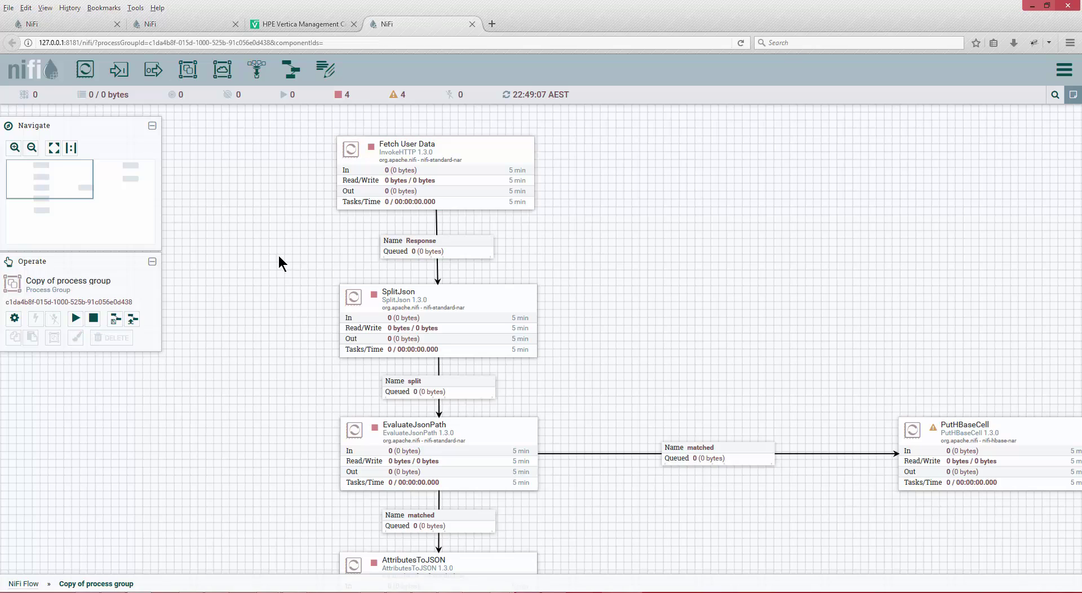
pyautogui.click(14, 318)
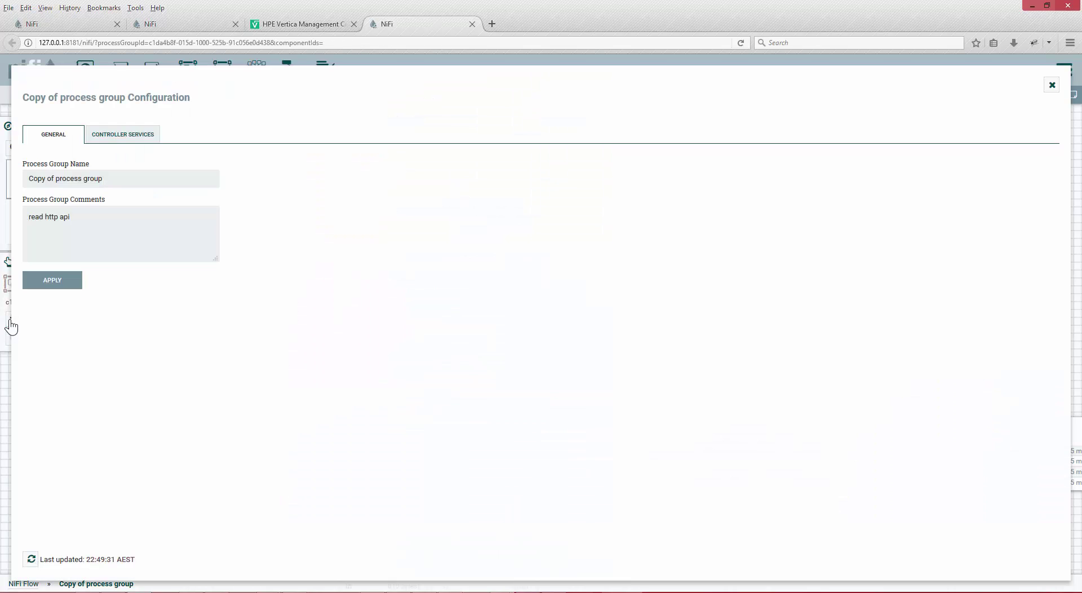
pyautogui.click(119, 214)
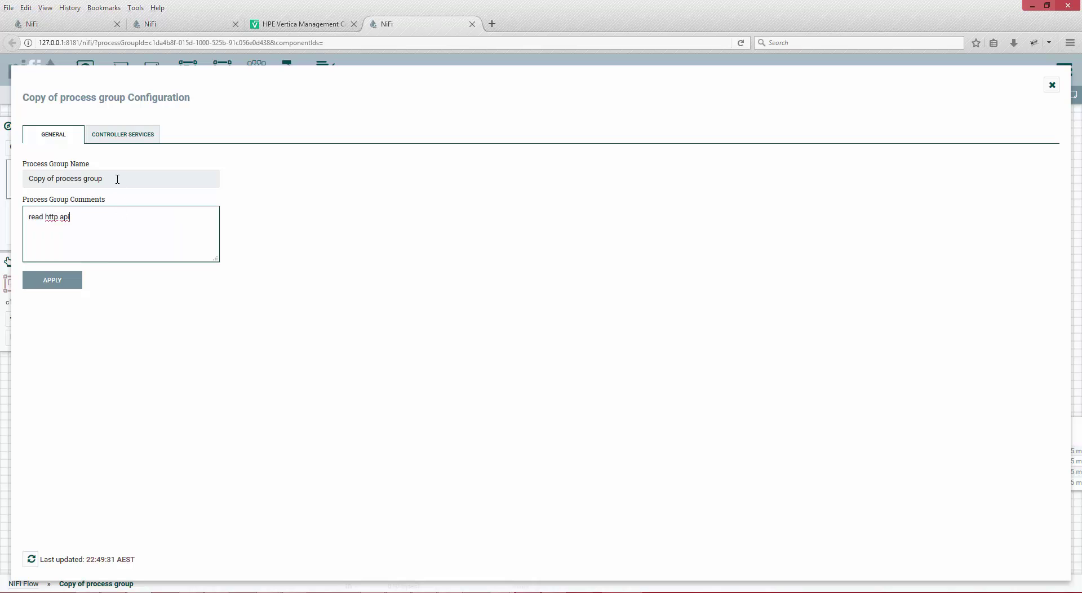
pyautogui.click(1054, 87)
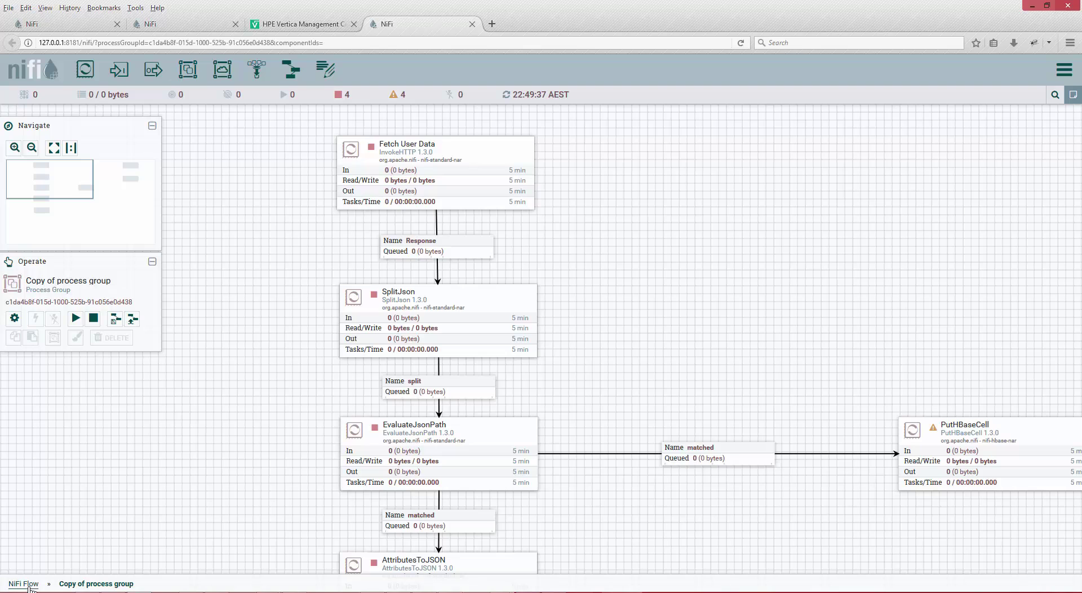
# Return to the root NiFi Flow canvas and move Copy of process group slightly downward
pyautogui.click(23, 583)
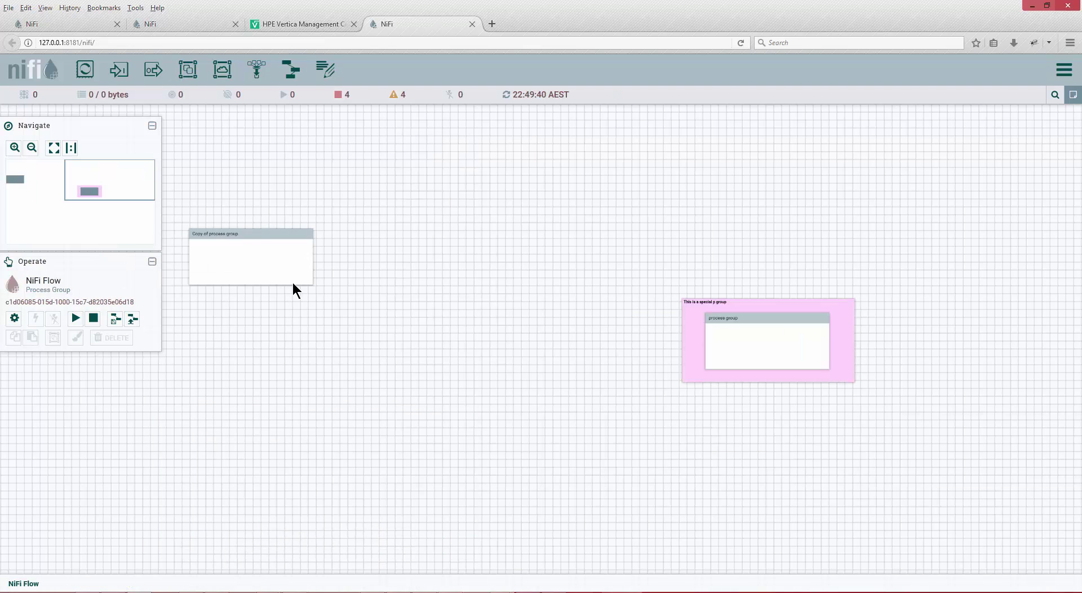
pyautogui.click(293, 281)
pyautogui.moveTo(299, 293); pyautogui.dragTo(302, 336)
pyautogui.click(463, 280)
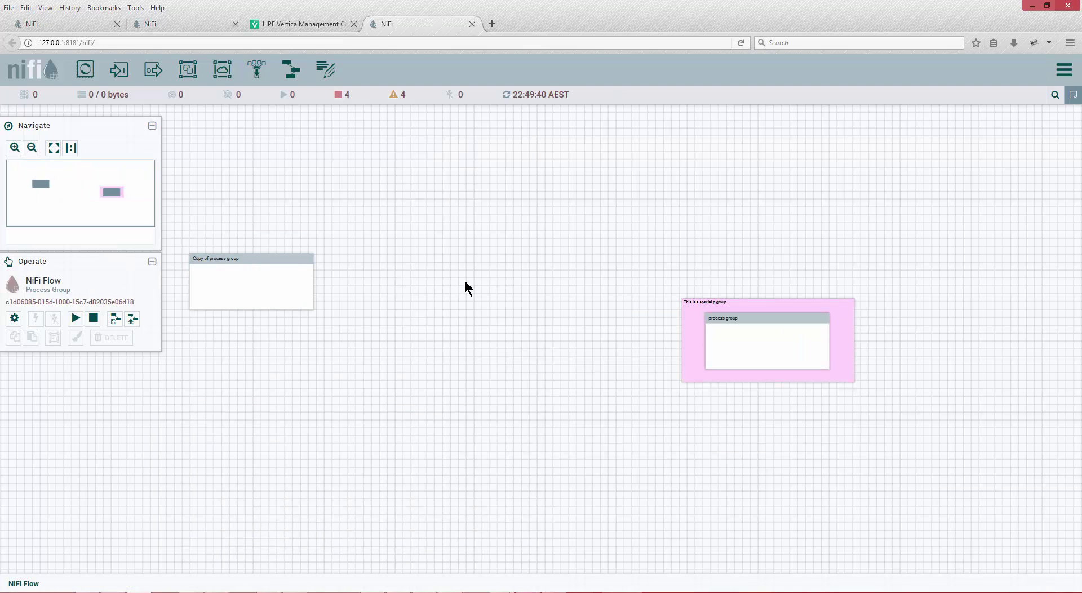
# Review the general configuration of the root NiFi Flow, including its name and comments, and close it without applying anything
pyautogui.click(15, 318)
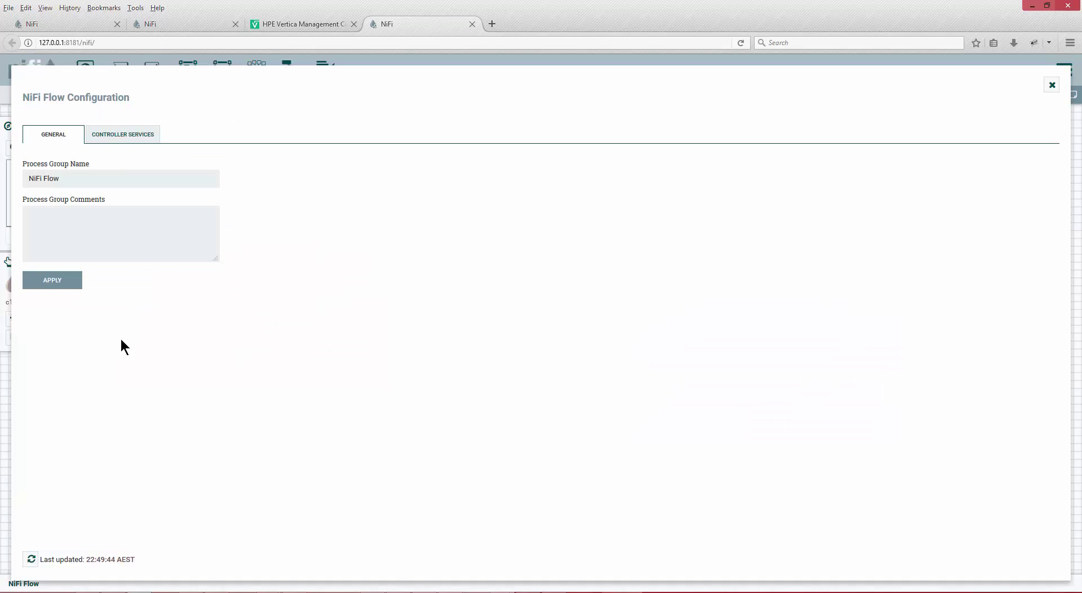
pyautogui.click(133, 258)
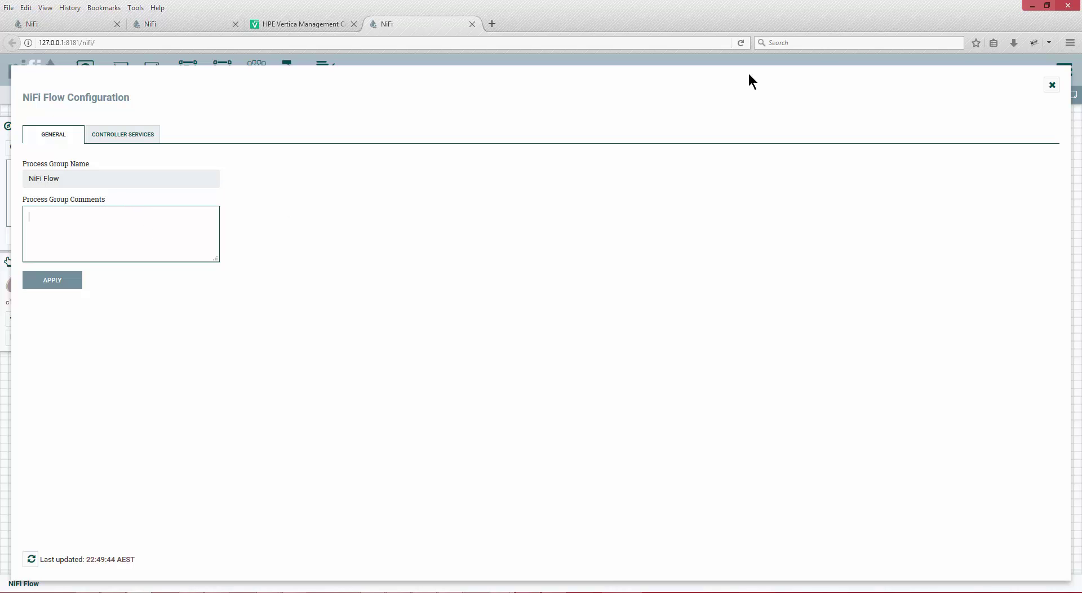
pyautogui.click(1051, 85)
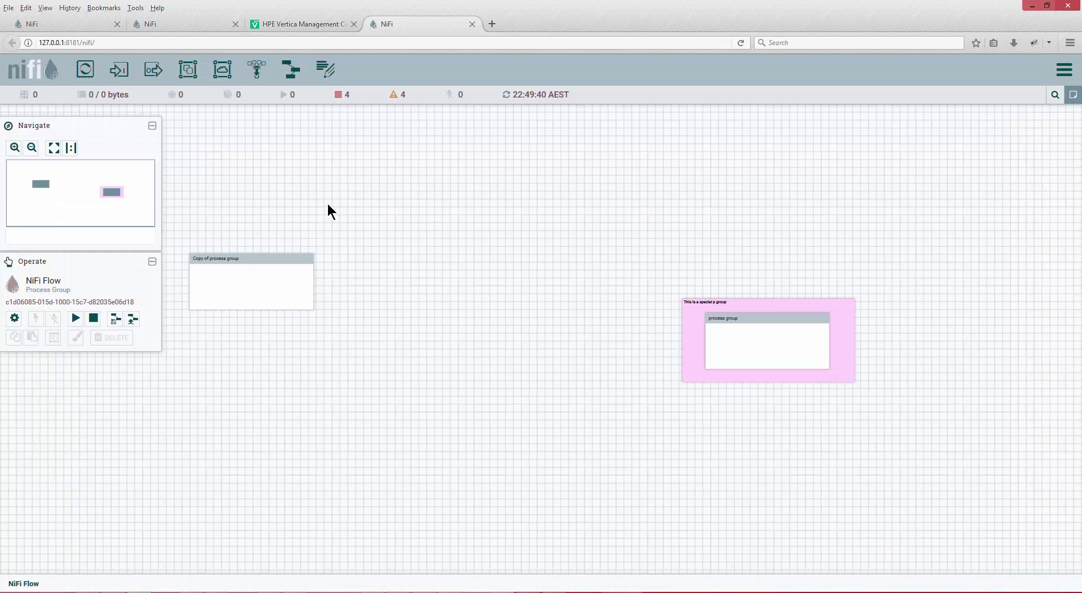
# Enter Copy of process group, examine the actions available for the Fetch User Data processor, and leave the group for the root canvas
pyautogui.moveTo(327, 201); pyautogui.dragTo(438, 209)
pyautogui.click(358, 289)
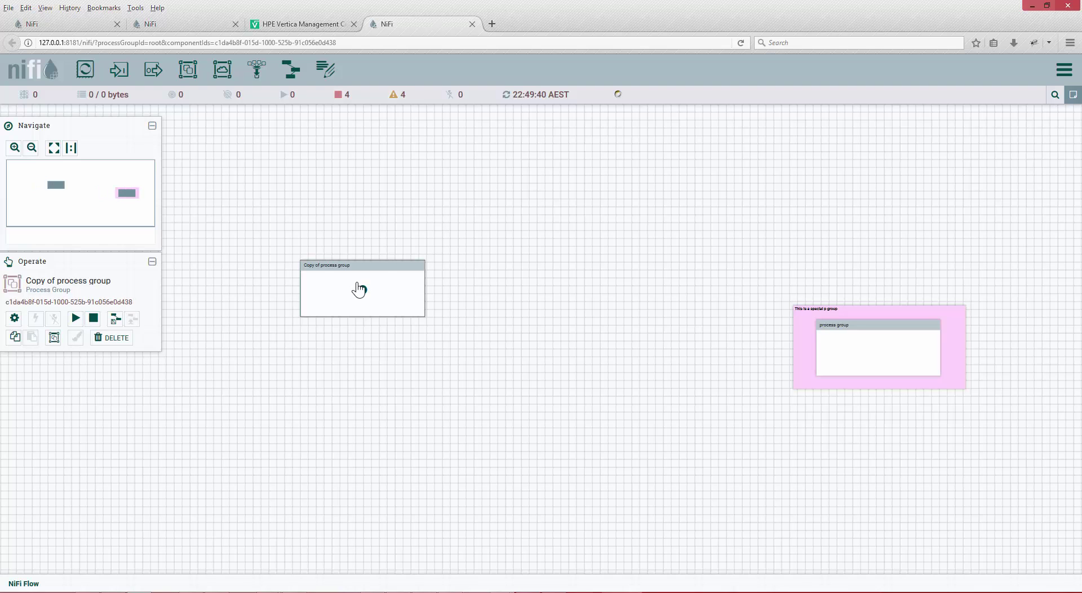
pyautogui.doubleClick(359, 289)
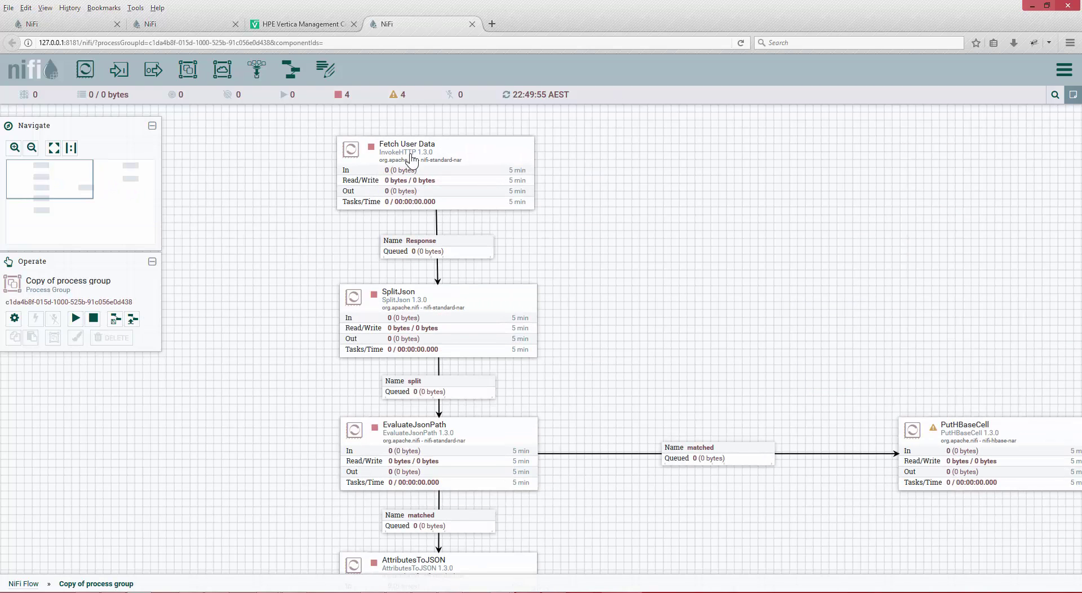
pyautogui.click(430, 149)
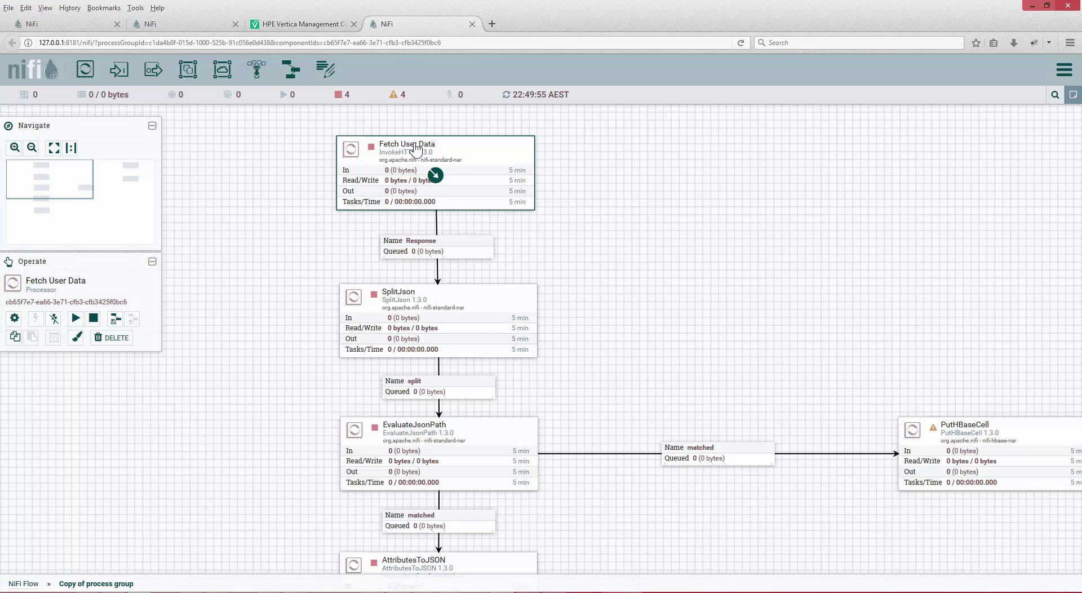
pyautogui.rightClick(477, 148)
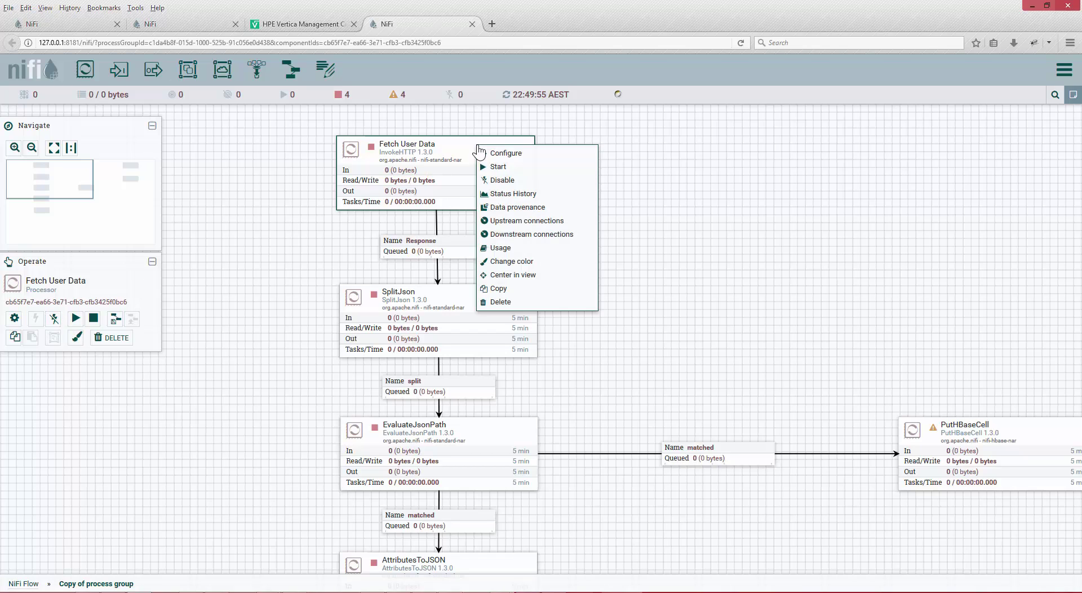
pyautogui.click(503, 180)
pyautogui.click(205, 231)
pyautogui.rightClick(224, 190)
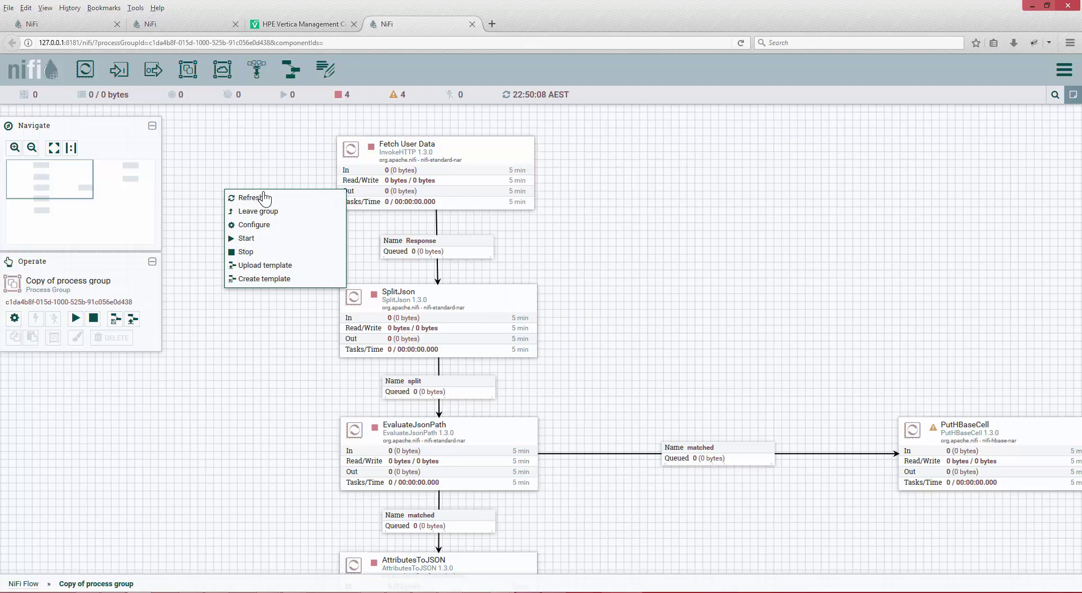
pyautogui.click(252, 212)
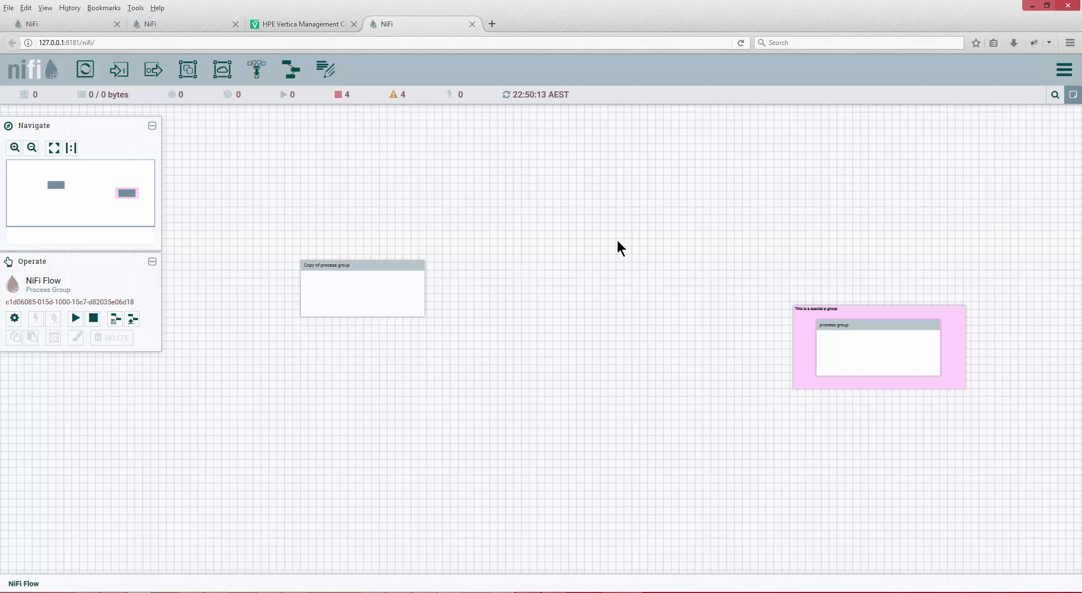
# Try to delete Copy of process group from the root canvas
pyautogui.click(369, 294)
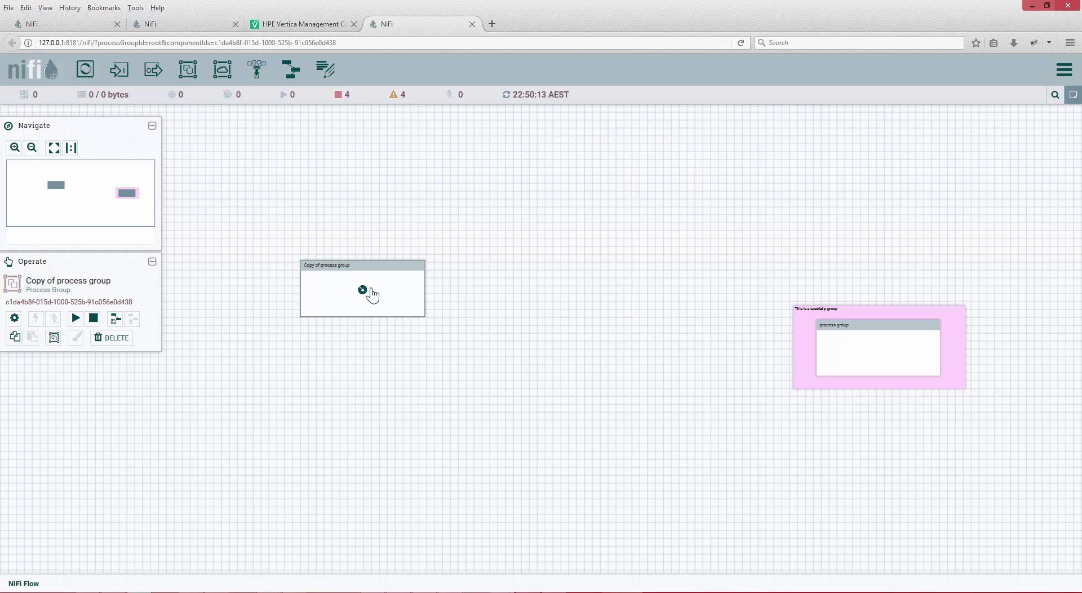
pyautogui.press('Delete')
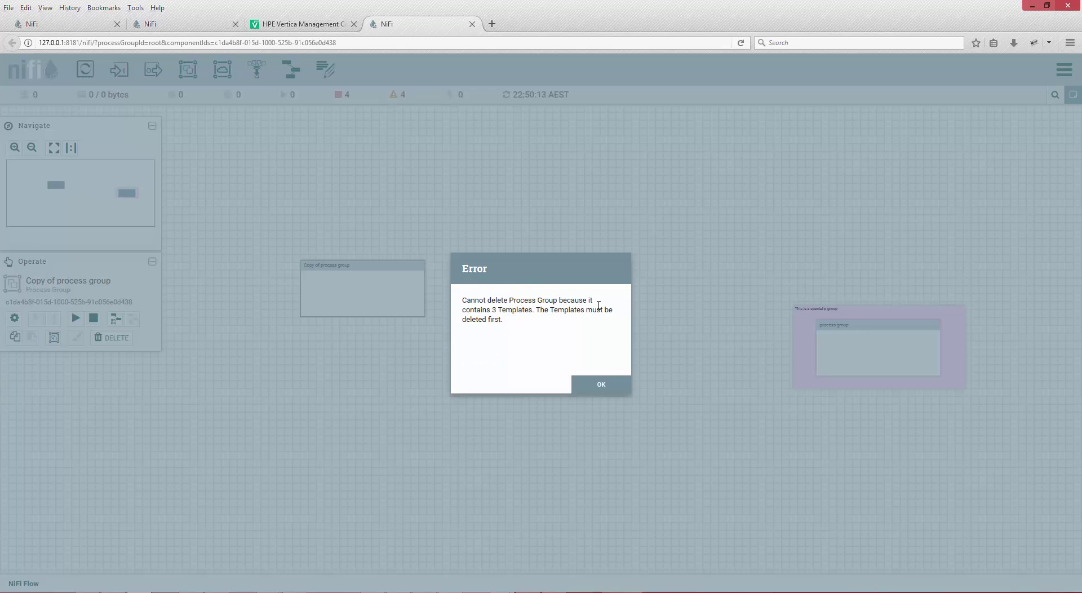
pyautogui.click(607, 384)
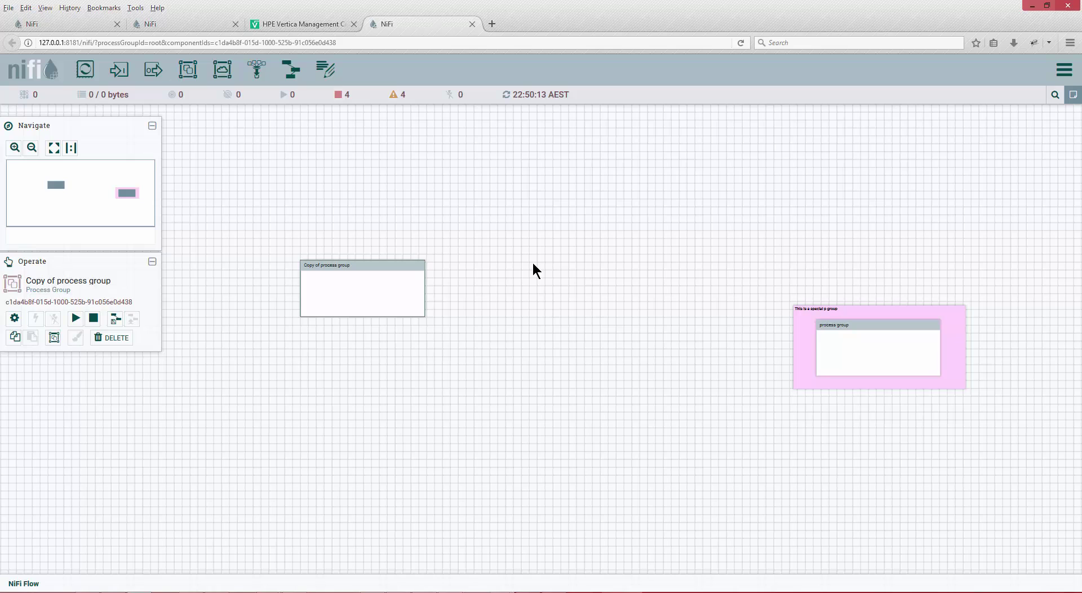
# Delete the original process group together with its pink "This is a special p group" label
pyautogui.click(883, 338)
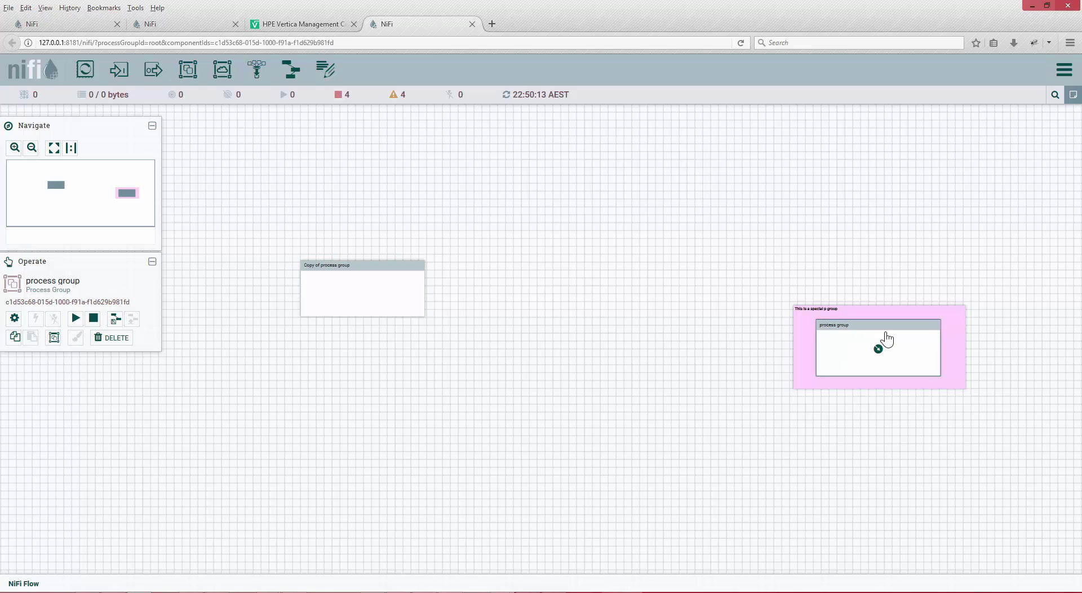
pyautogui.click(699, 299)
pyautogui.click(835, 344)
pyautogui.press('Delete')
pyautogui.click(836, 340)
pyautogui.press('Delete')
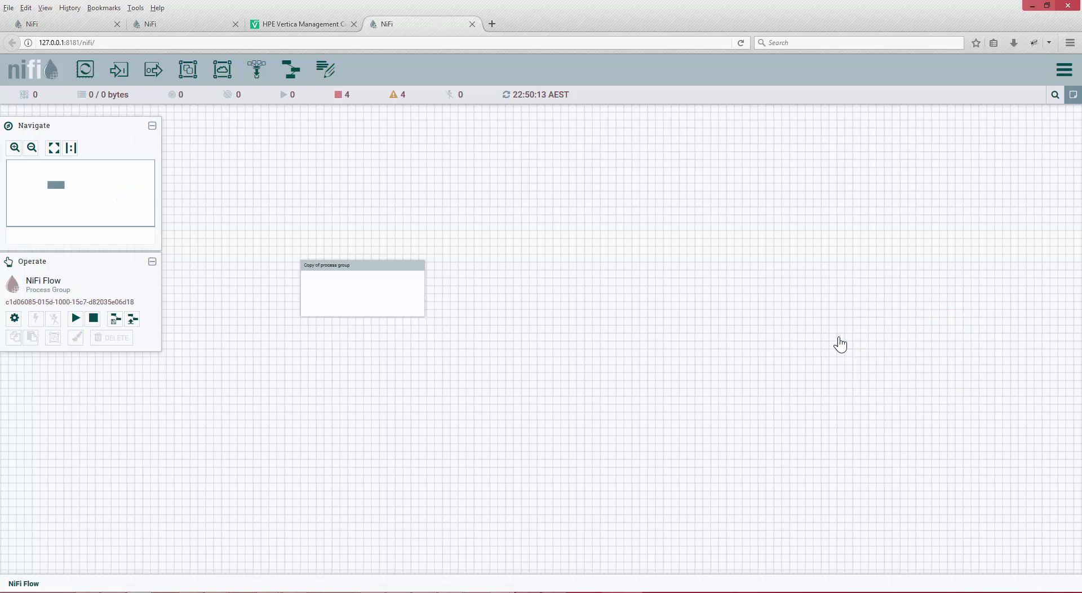
# Try once more to delete Copy of process group, the only component left on the canvas
pyautogui.click(382, 310)
pyautogui.press('Delete')
pyautogui.click(602, 383)
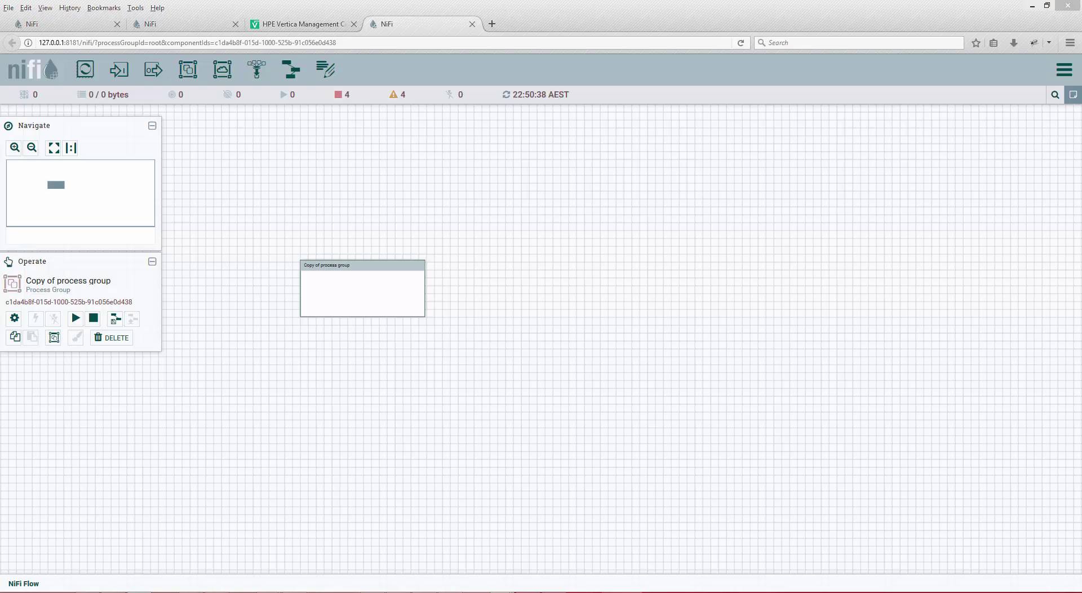
# Switch to the File Explorer window showing the NiFi logs and open the conf folder inside nifi-1.3.0
pyautogui.moveTo(558, 564)
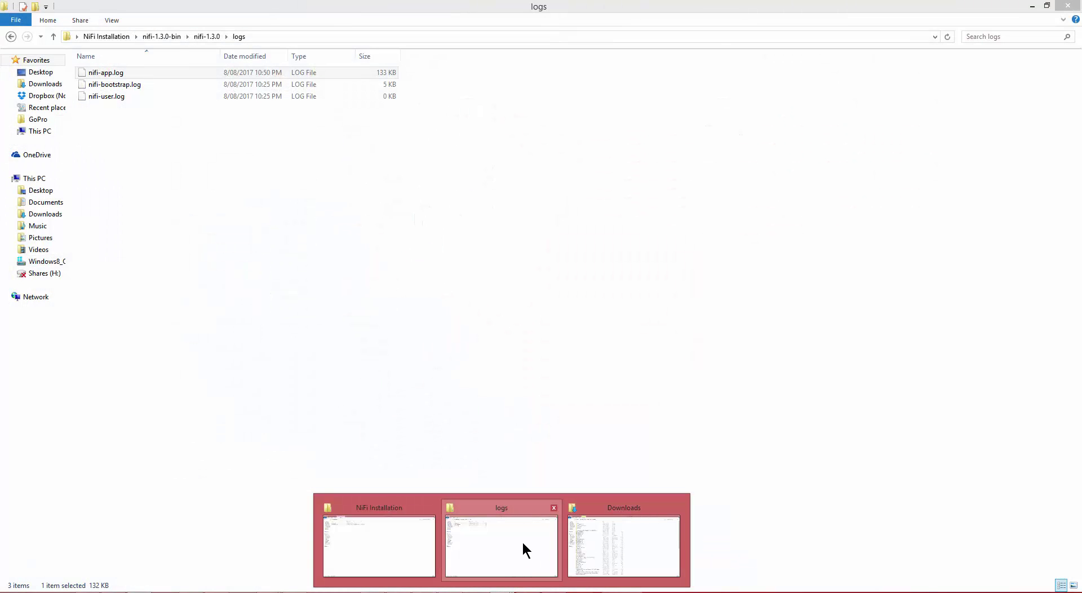
pyautogui.click(522, 540)
pyautogui.click(204, 36)
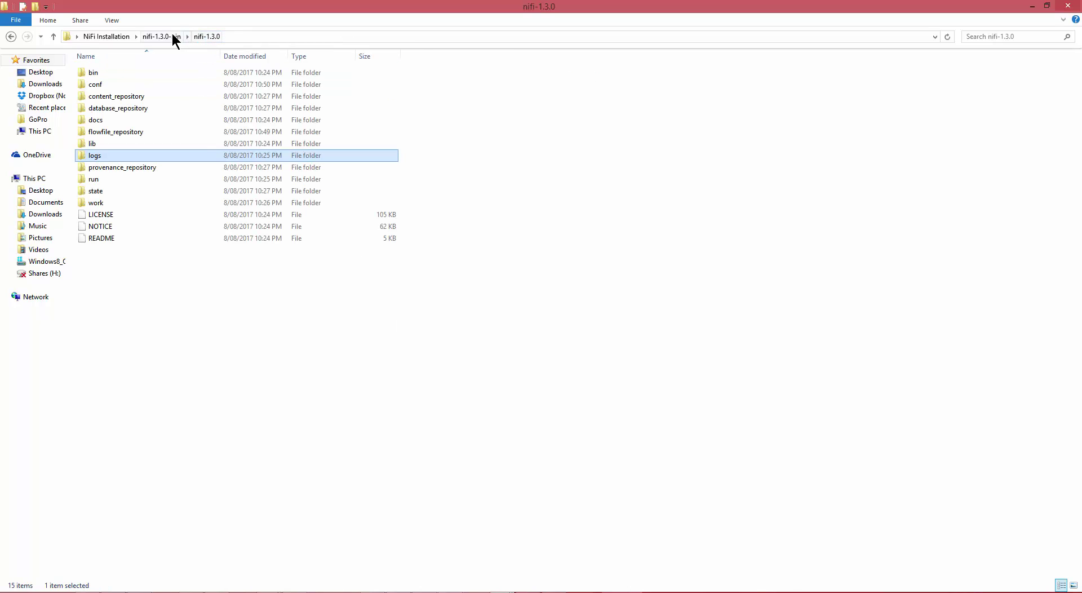
pyautogui.click(165, 36)
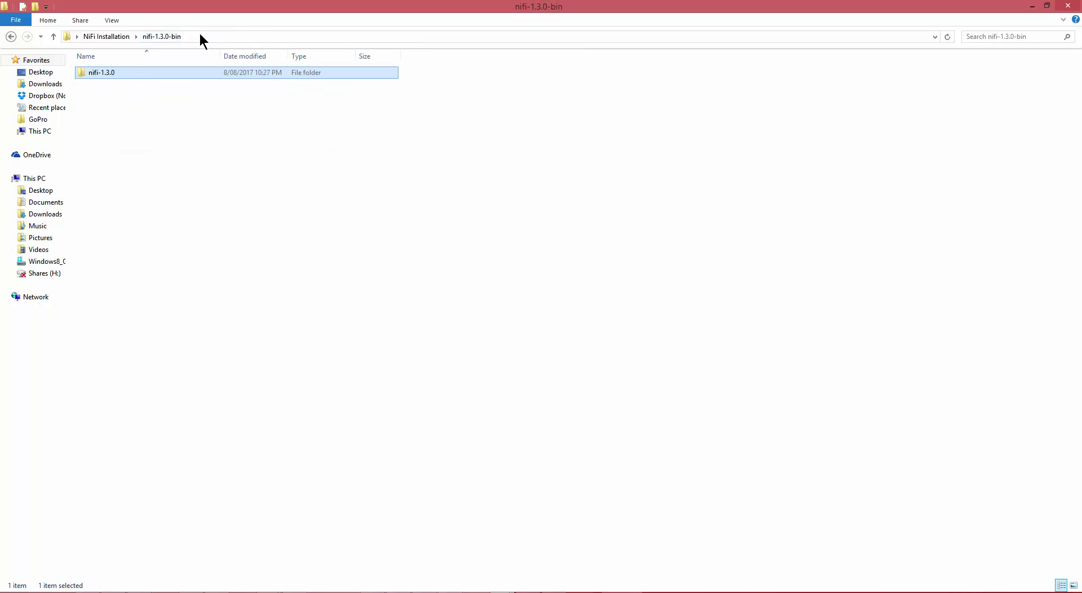
pyautogui.doubleClick(94, 73)
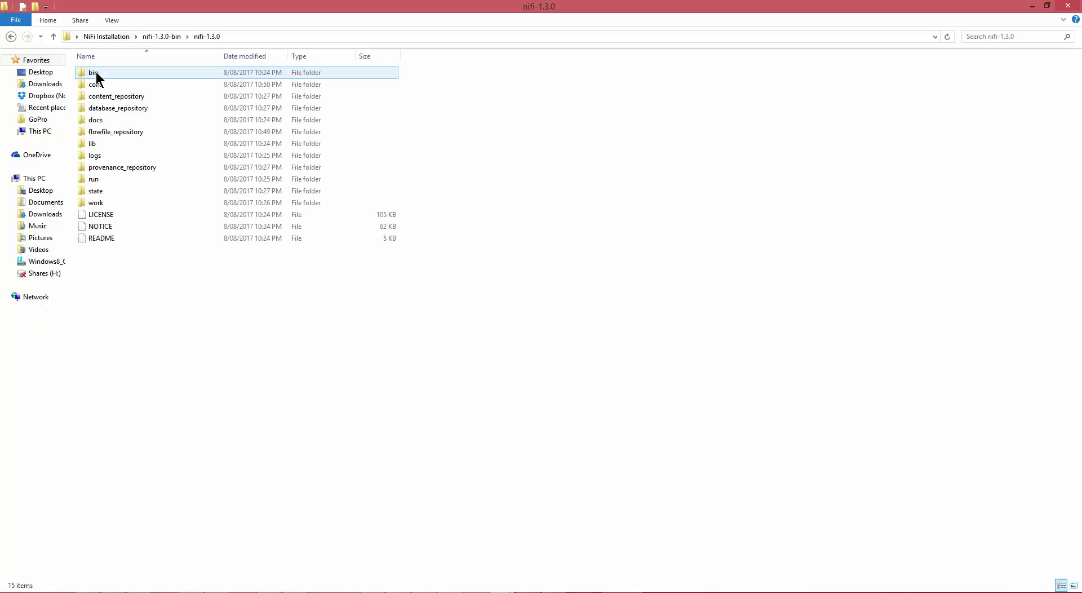
pyautogui.click(93, 85)
pyautogui.doubleClick(95, 85)
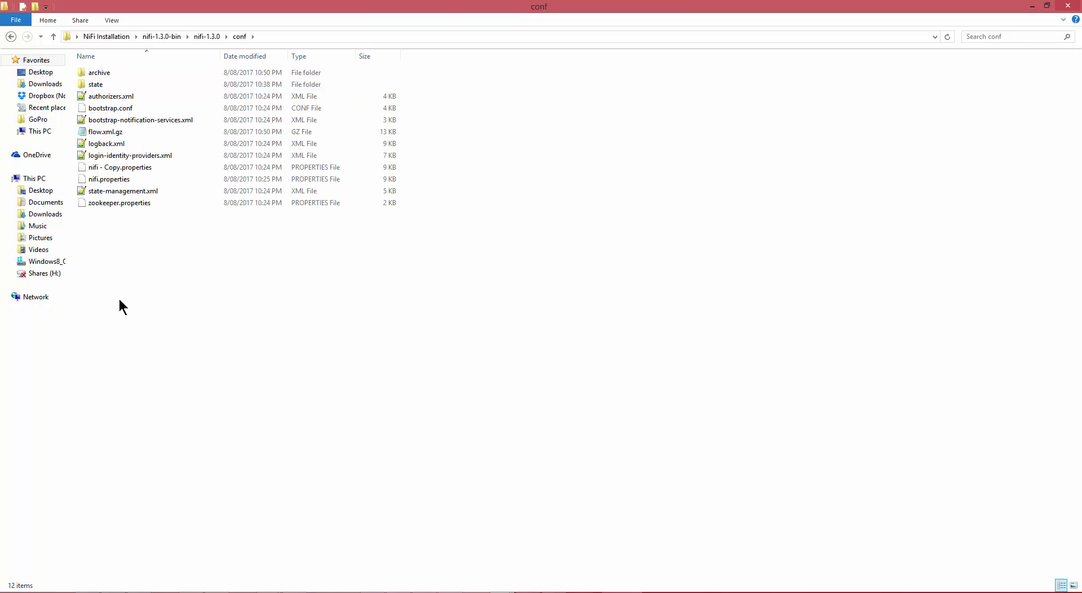
pyautogui.rightClick(117, 275)
pyautogui.click(147, 320)
pyautogui.click(113, 179)
pyautogui.click(191, 241)
# Open Task Manager and sort the running processes by CPU usage, highest first
pyautogui.rightClick(908, 592)
pyautogui.click(940, 563)
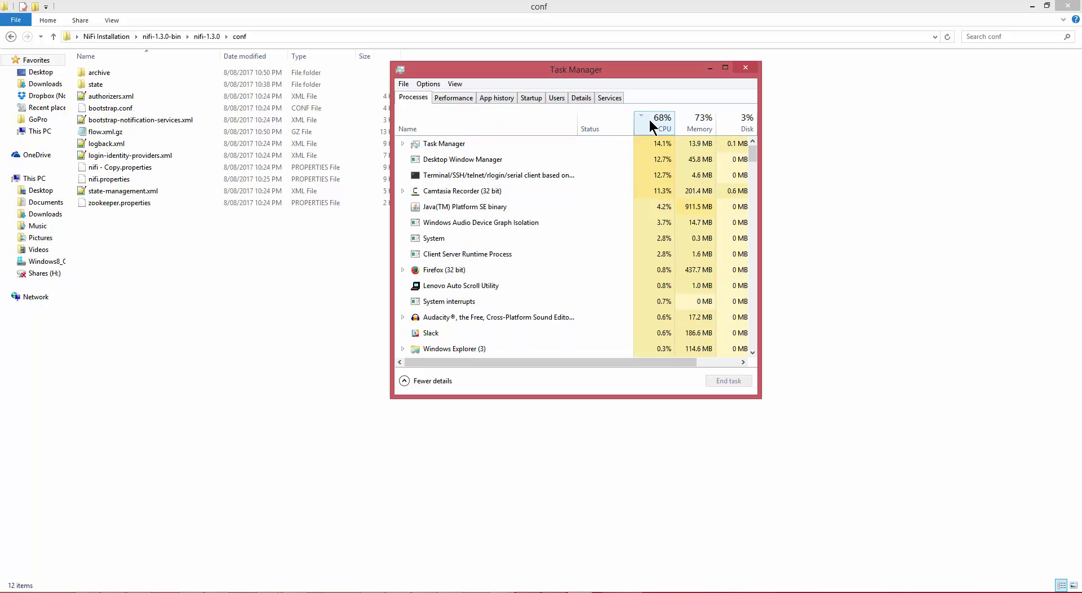
pyautogui.click(650, 119)
pyautogui.click(649, 117)
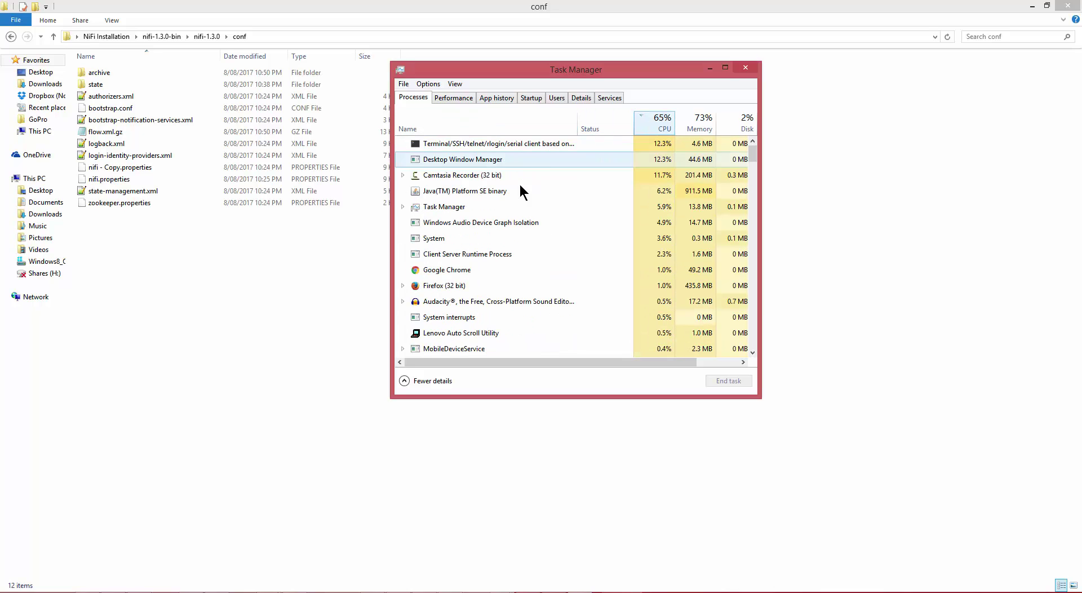
# Sort the processes by name, review the CPU and memory usage of Java(TM) Platform SE binary, and close Task Manager
pyautogui.click(499, 120)
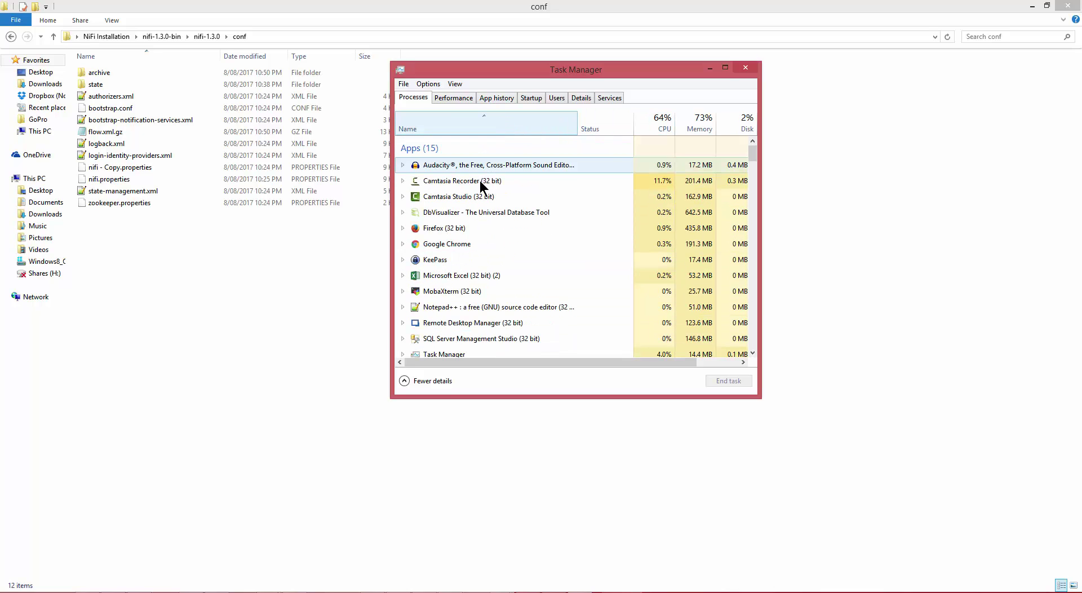
pyautogui.scroll(-5, 479, 180)
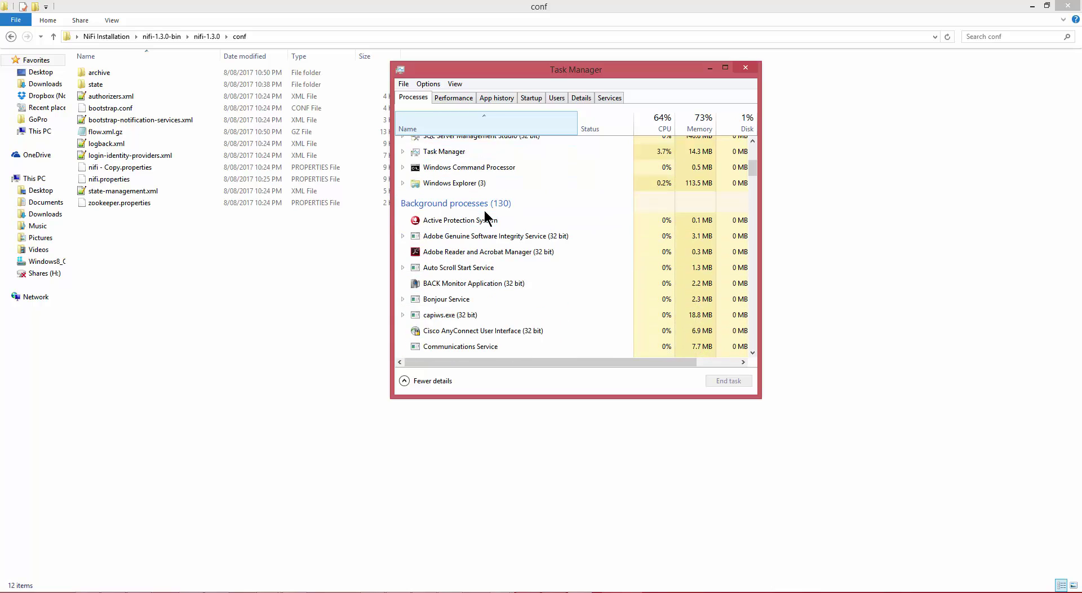
pyautogui.click(466, 155)
pyautogui.press('j')
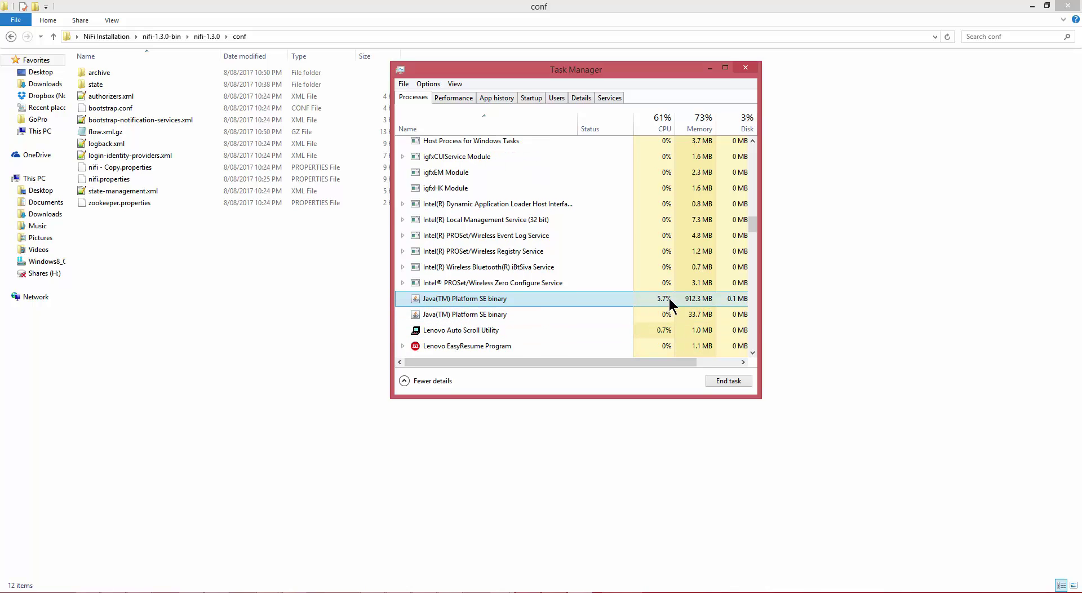
pyautogui.moveTo(679, 362); pyautogui.dragTo(722, 365)
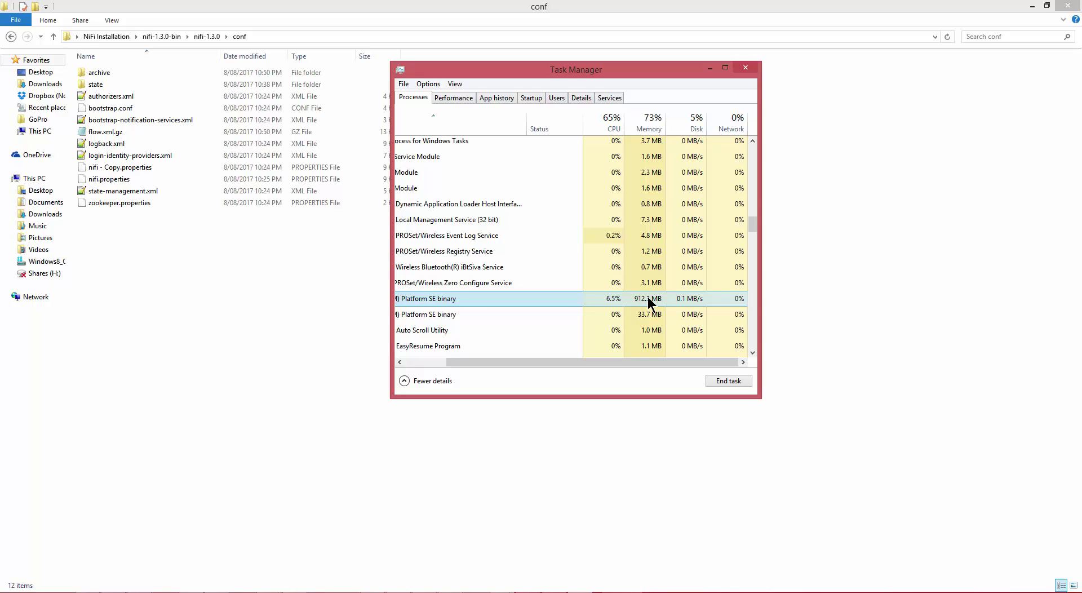
pyautogui.click(745, 71)
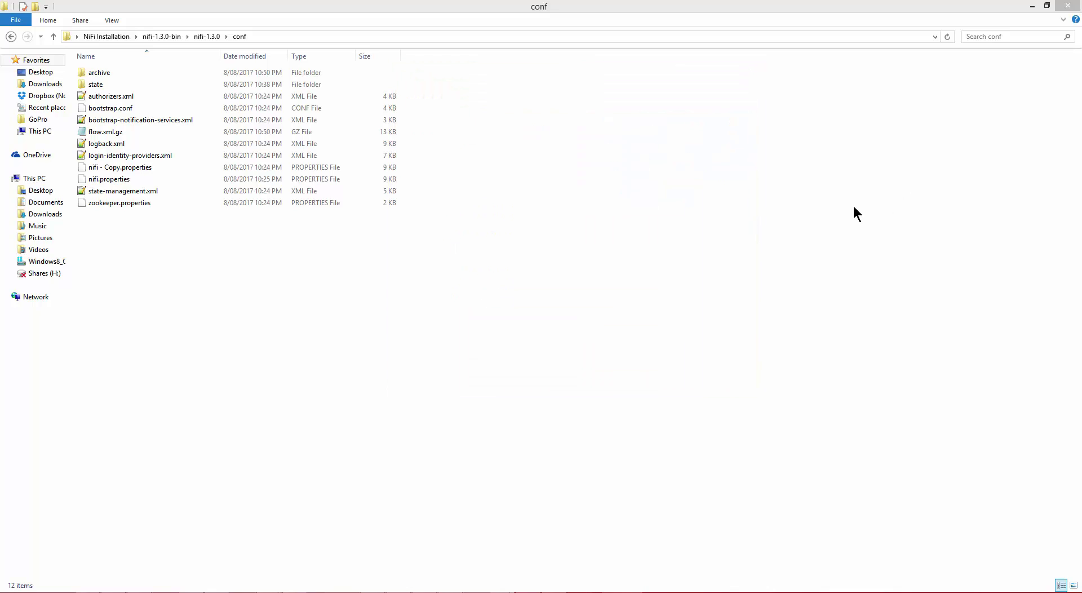
# Open nifi.properties from the conf folder in Notepad++, decline reloading nifi-app.log, and read through the core and repository settings
pyautogui.rightClick(111, 179)
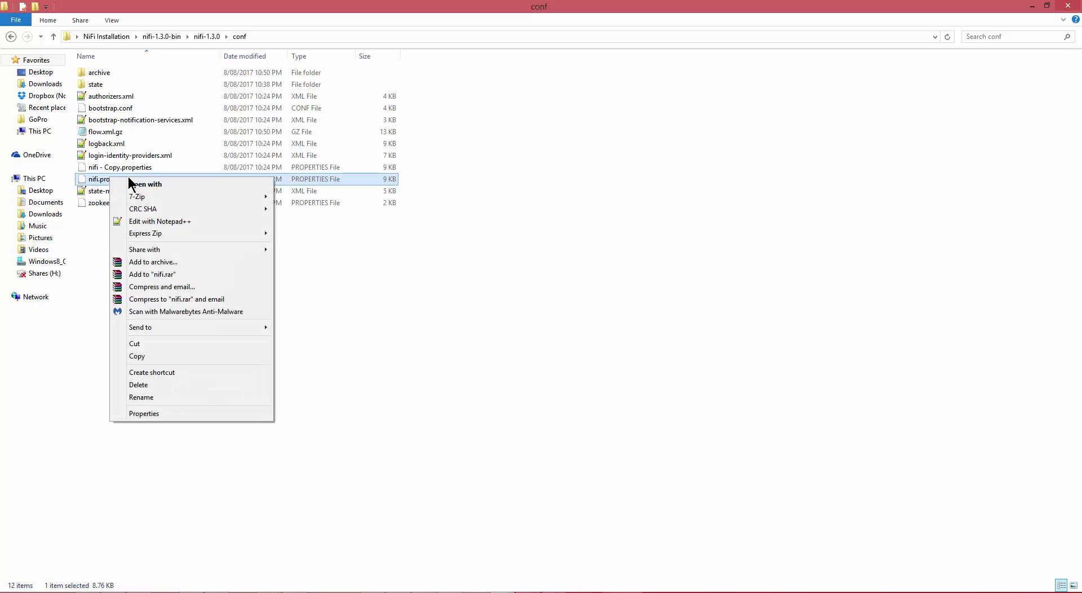
pyautogui.click(156, 221)
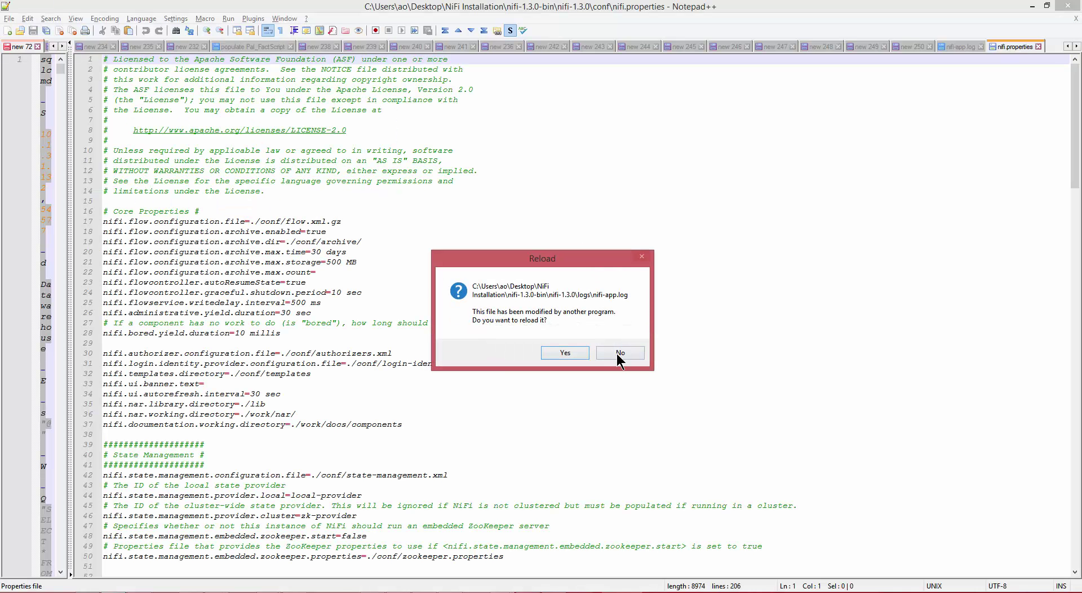
pyautogui.click(617, 353)
pyautogui.click(598, 253)
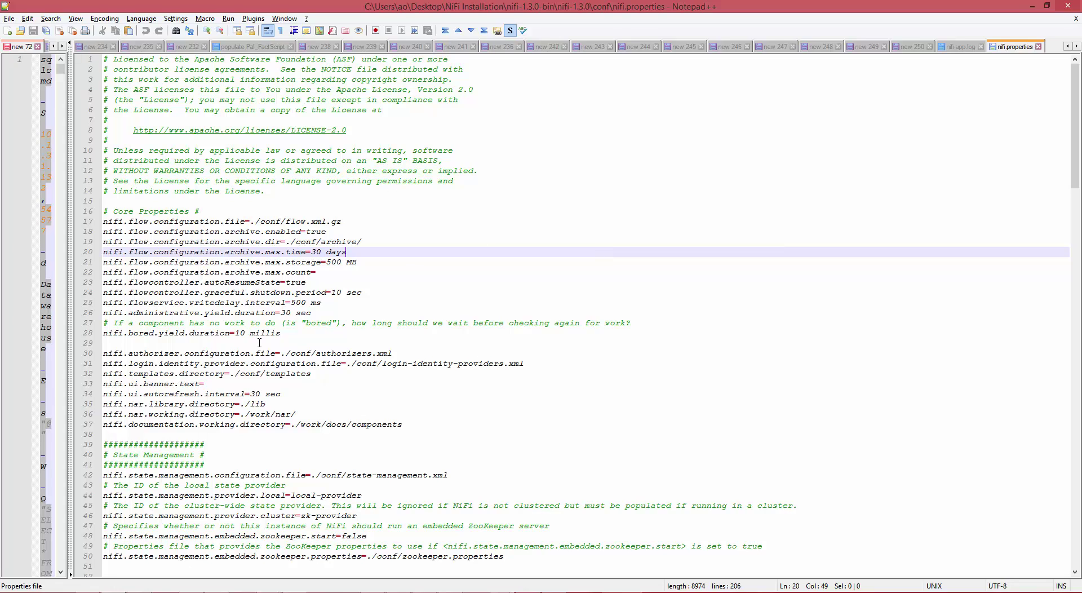
pyautogui.scroll(-10, 610, 312)
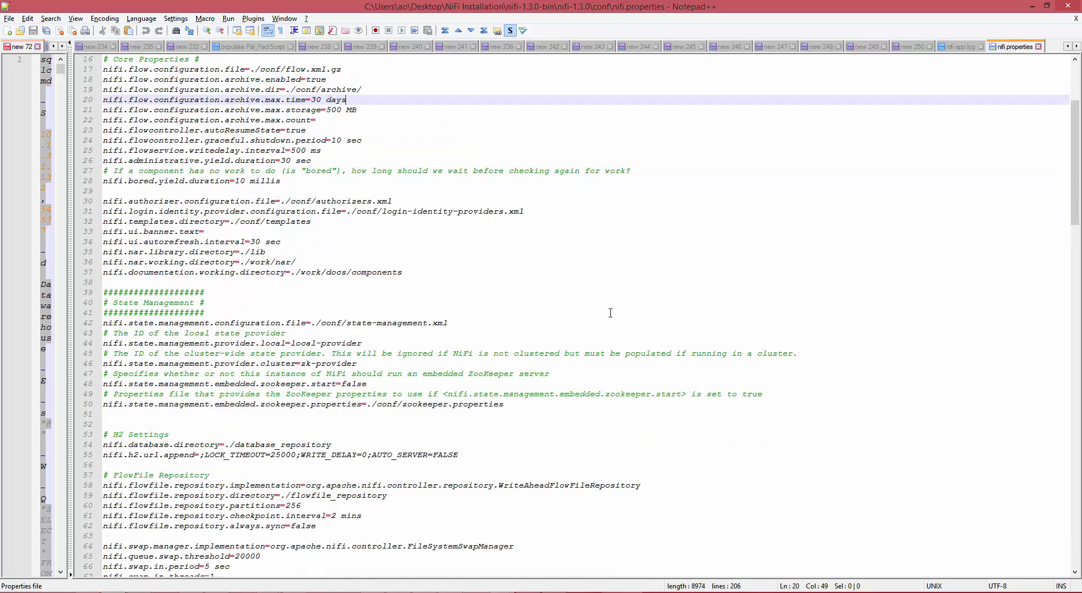
pyautogui.scroll(-1, 610, 312)
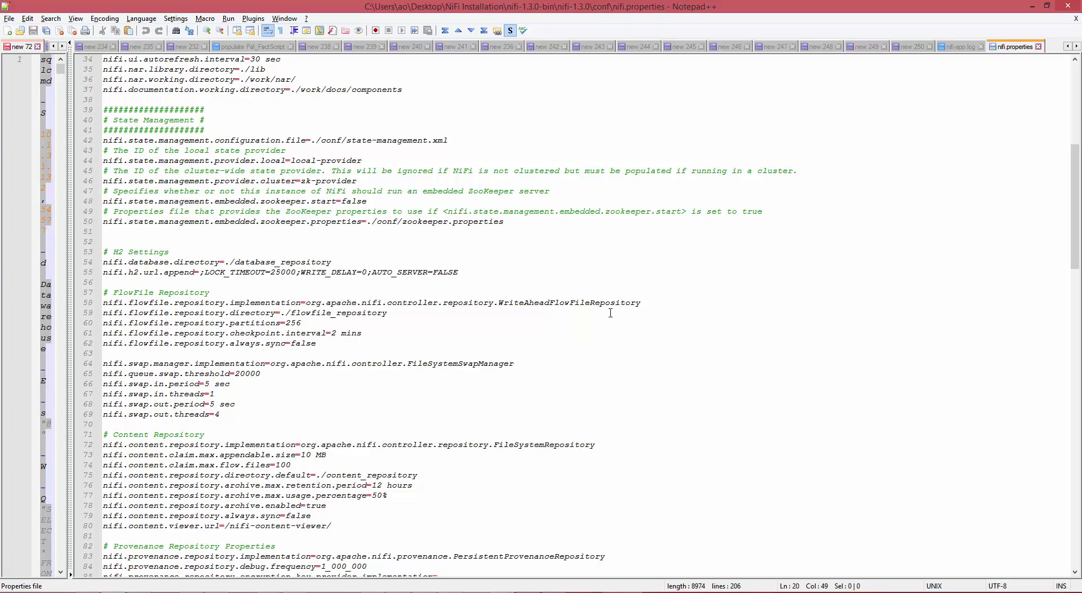
# Search nifi.properties for "java" and close the Find window to read the matching line
pyautogui.doubleClick(689, 275)
pyautogui.hotkey('ctrl', 'f')
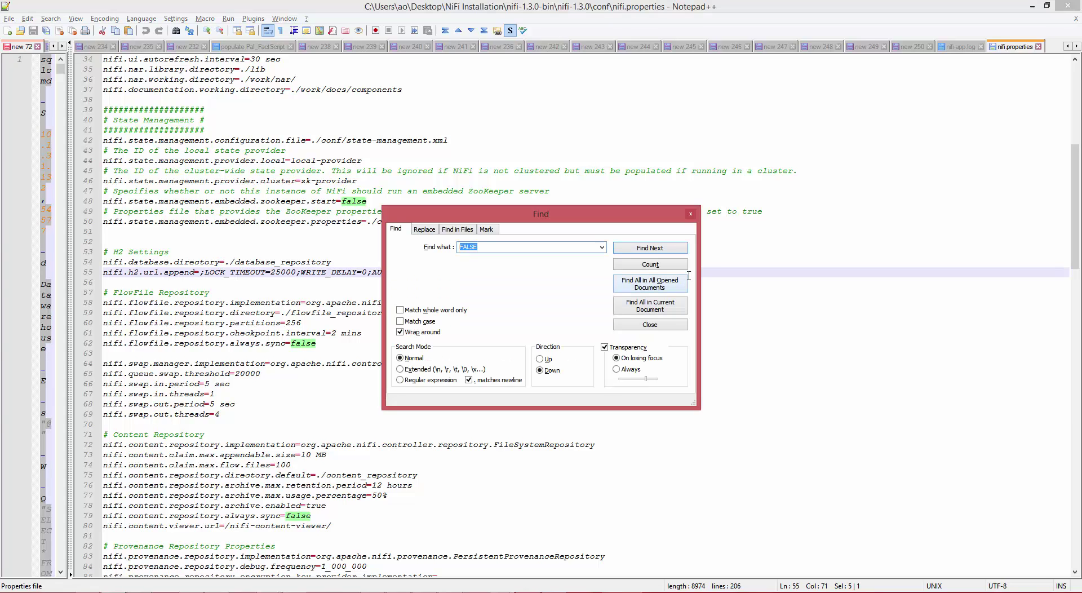
pyautogui.write('java')
pyautogui.press('Return')
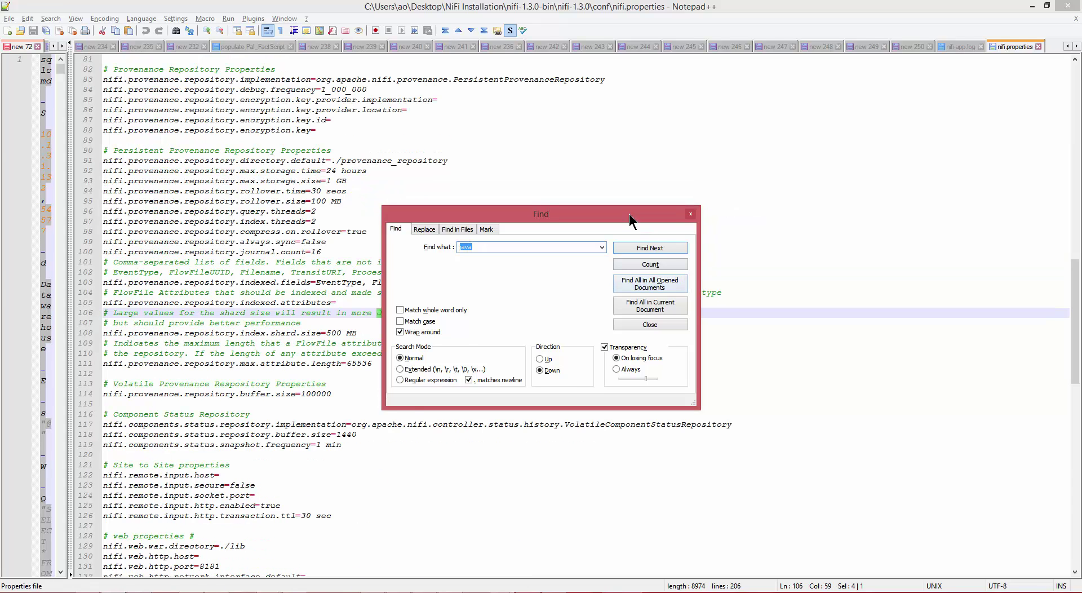
pyautogui.moveTo(629, 214); pyautogui.dragTo(800, 119)
pyautogui.click(864, 105)
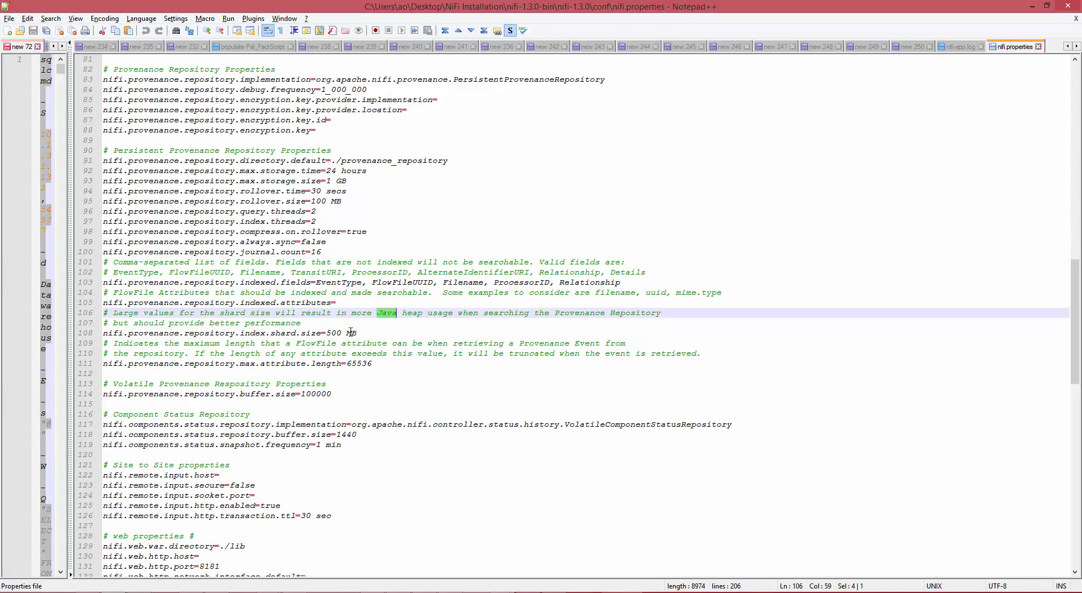
# Examine the provenance index shard size and the Component Status Repository's buffer size and snapshot frequency in nifi.properties
pyautogui.click(358, 332)
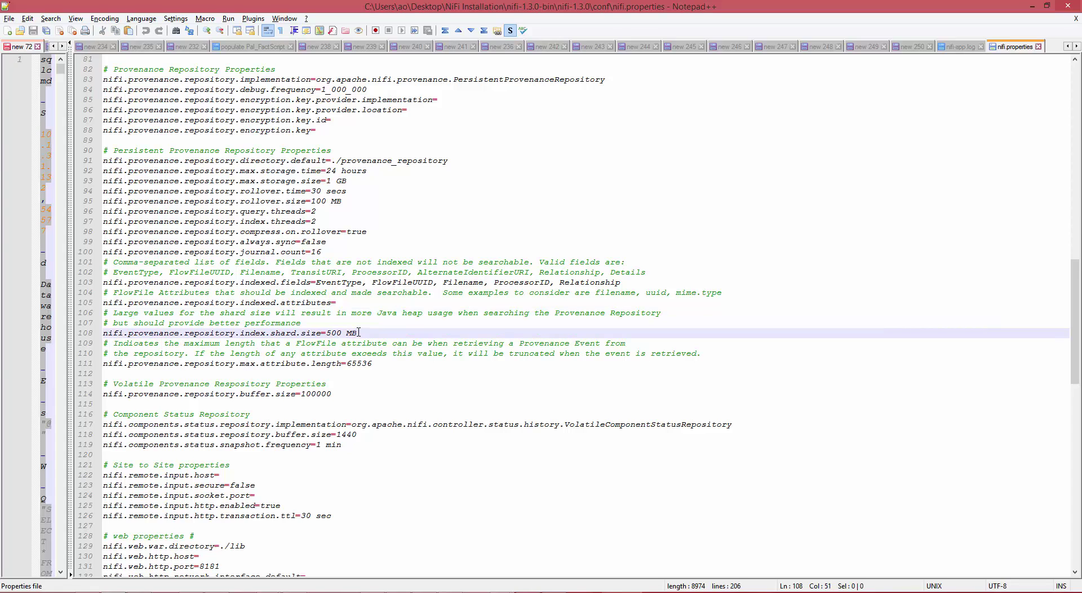
pyautogui.doubleClick(334, 332)
pyautogui.click(367, 329)
pyautogui.scroll(-1, 481, 335)
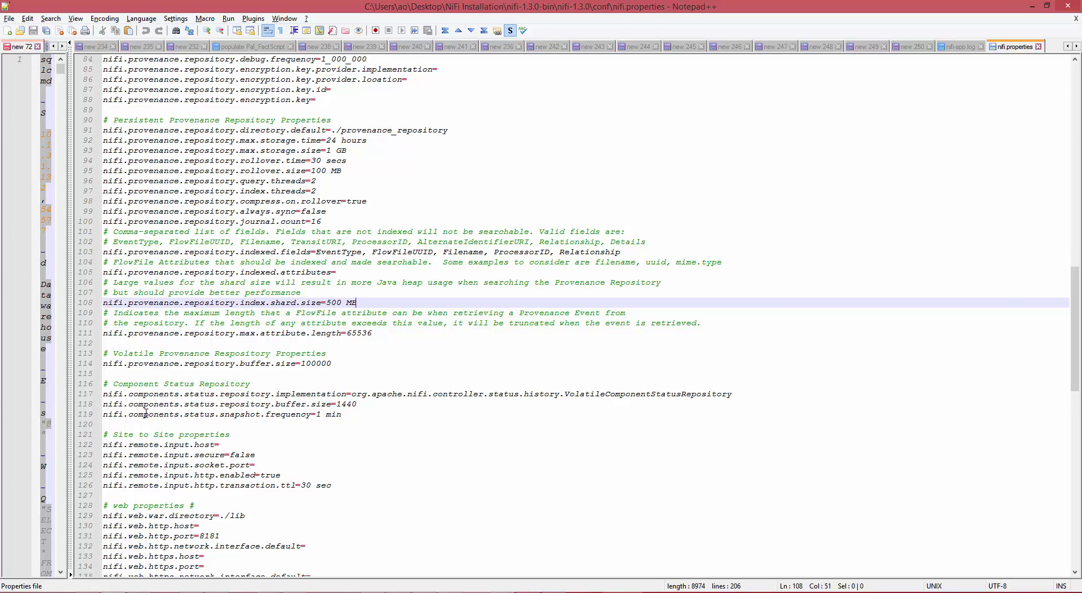
pyautogui.doubleClick(347, 404)
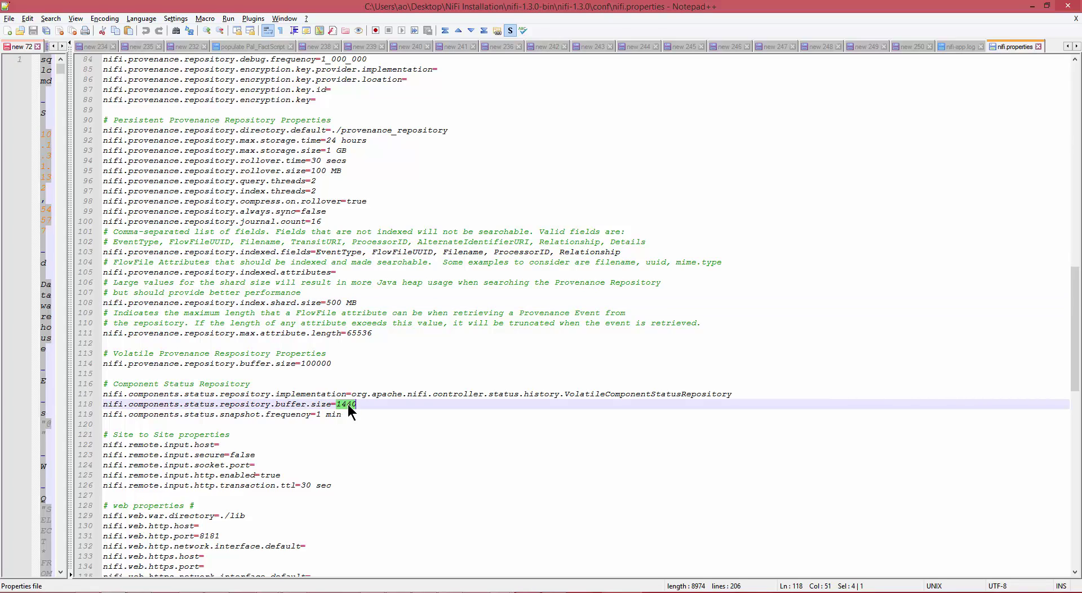
pyautogui.doubleClick(297, 404)
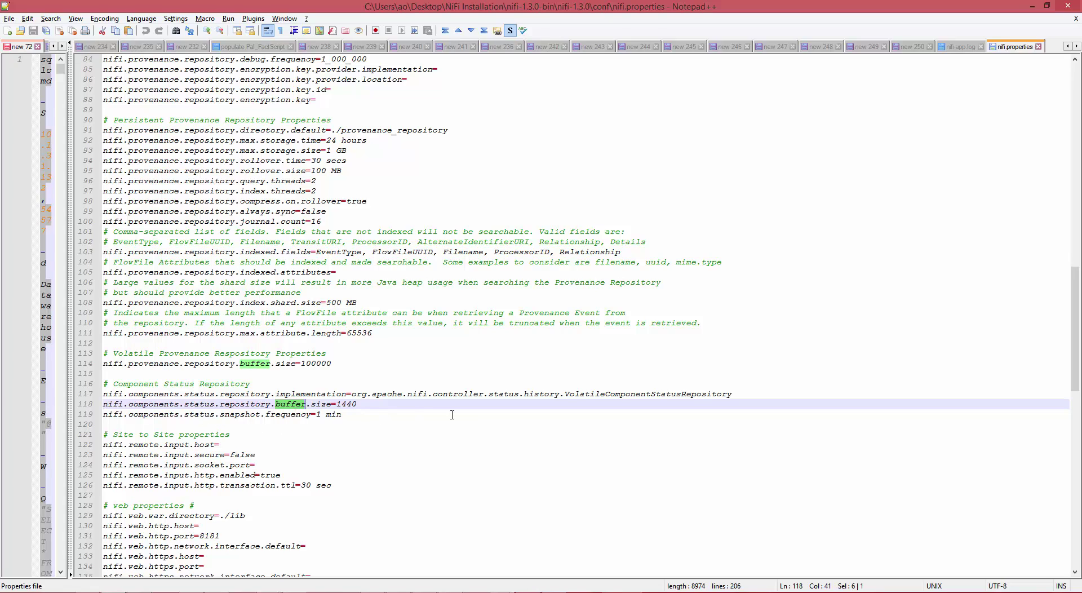
pyautogui.scroll(-1, 240, 391)
pyautogui.click(281, 385)
pyautogui.doubleClick(281, 385)
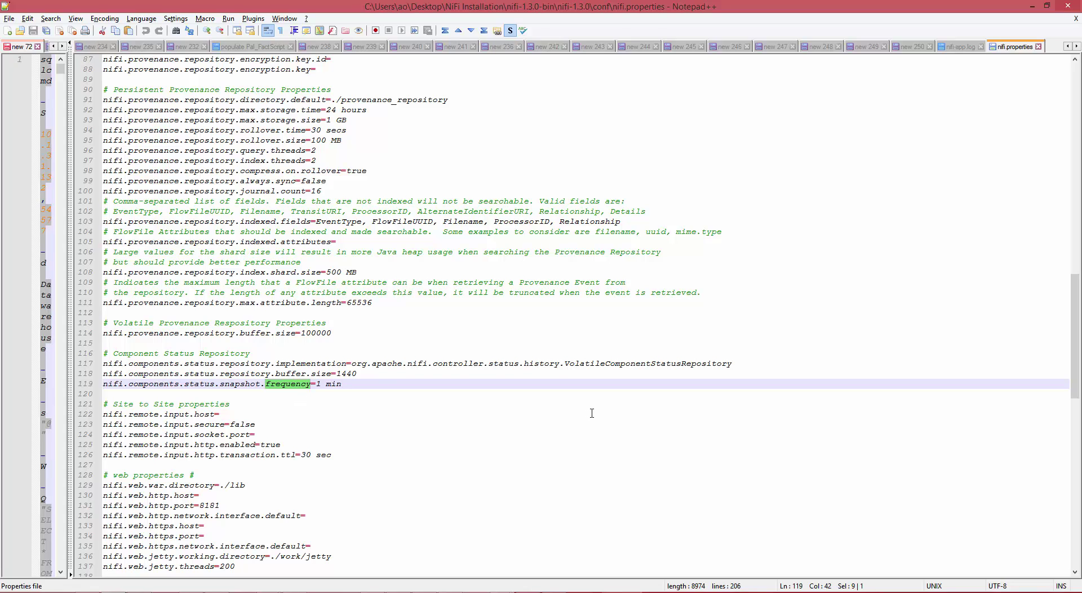
pyautogui.scroll(-1, 591, 413)
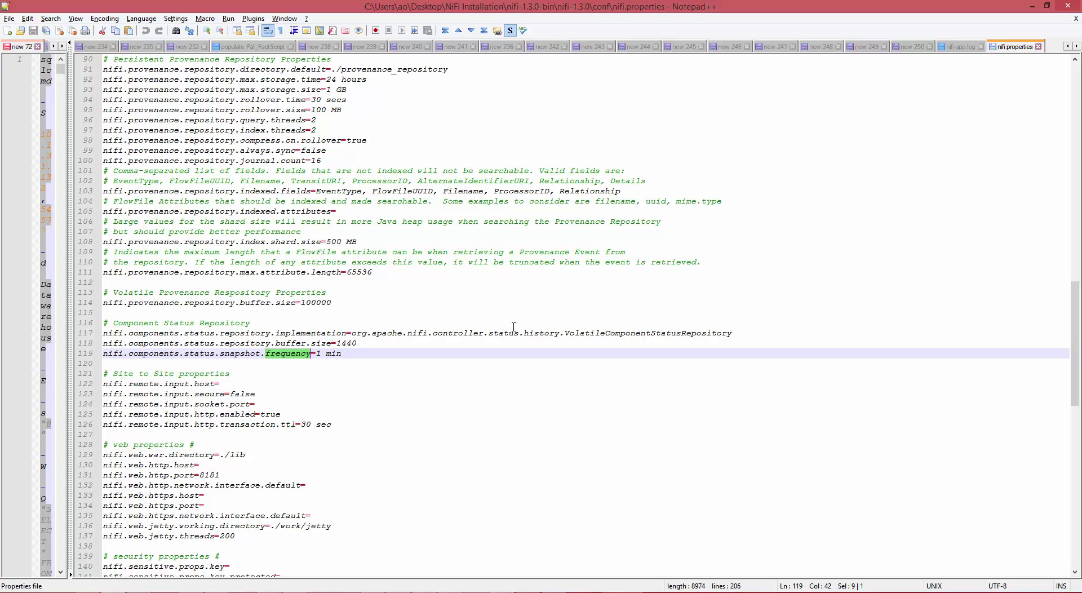
# Examine the rollover size and maximum storage size under Persistent Provenance Repository Properties, and highlight that section's heading
pyautogui.doubleClick(220, 111)
pyautogui.doubleClick(276, 111)
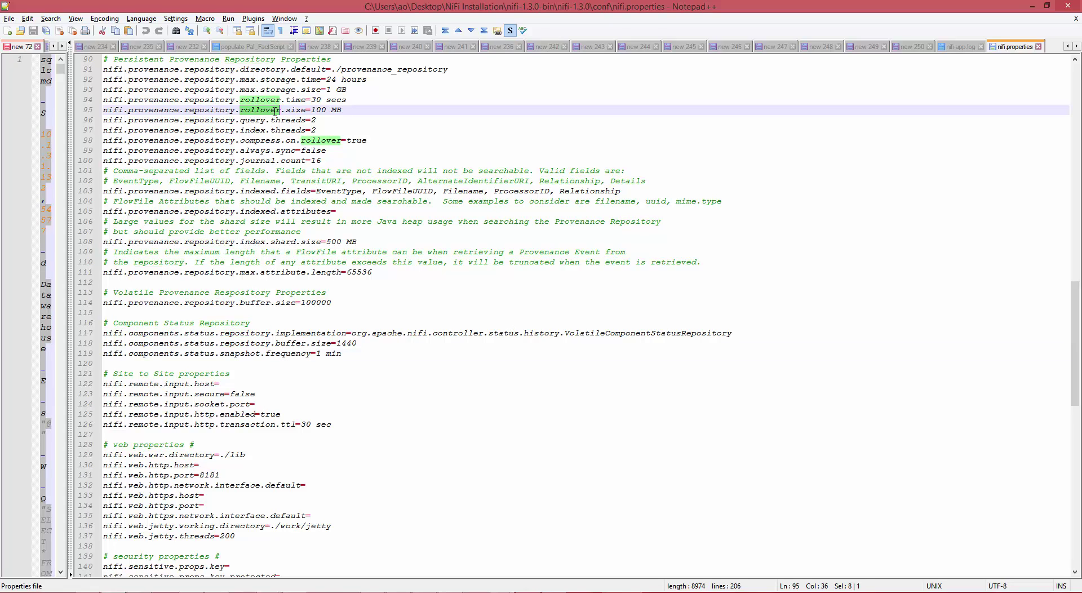
pyautogui.doubleClick(309, 91)
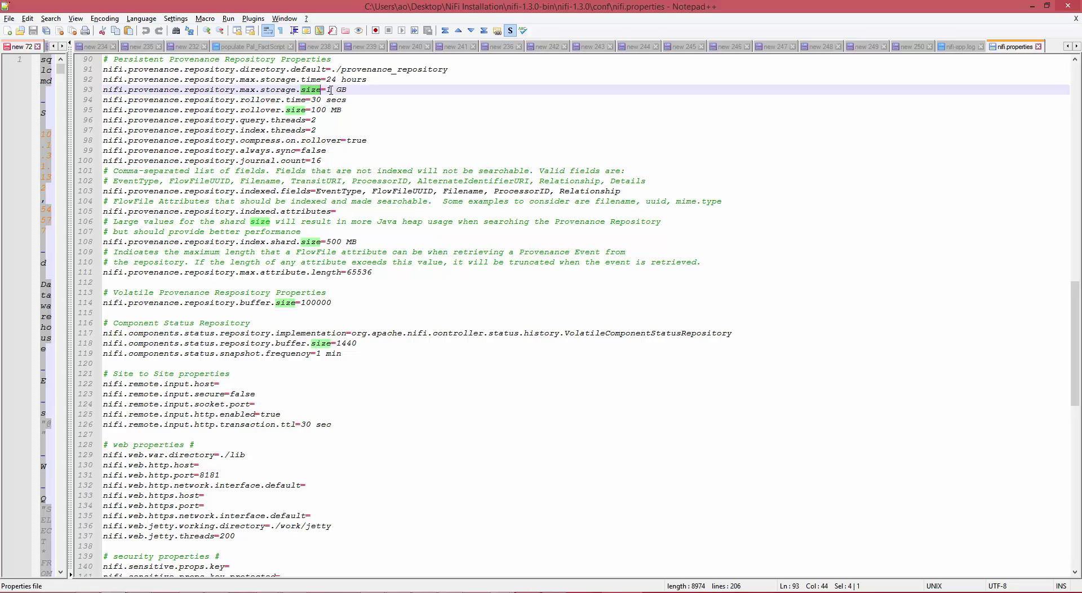
pyautogui.click(332, 90)
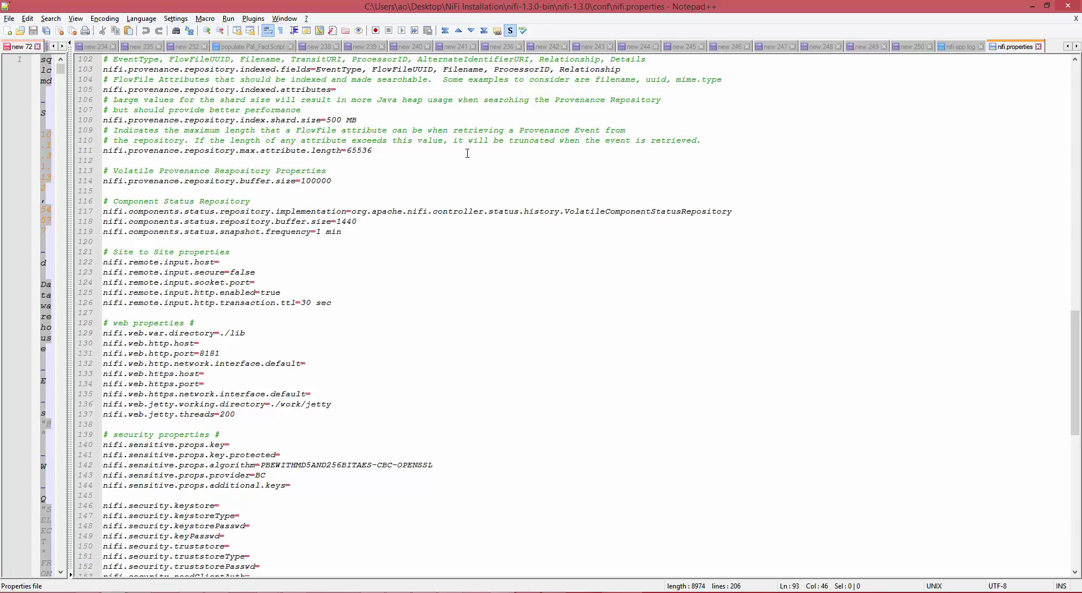
pyautogui.scroll(7, 467, 153)
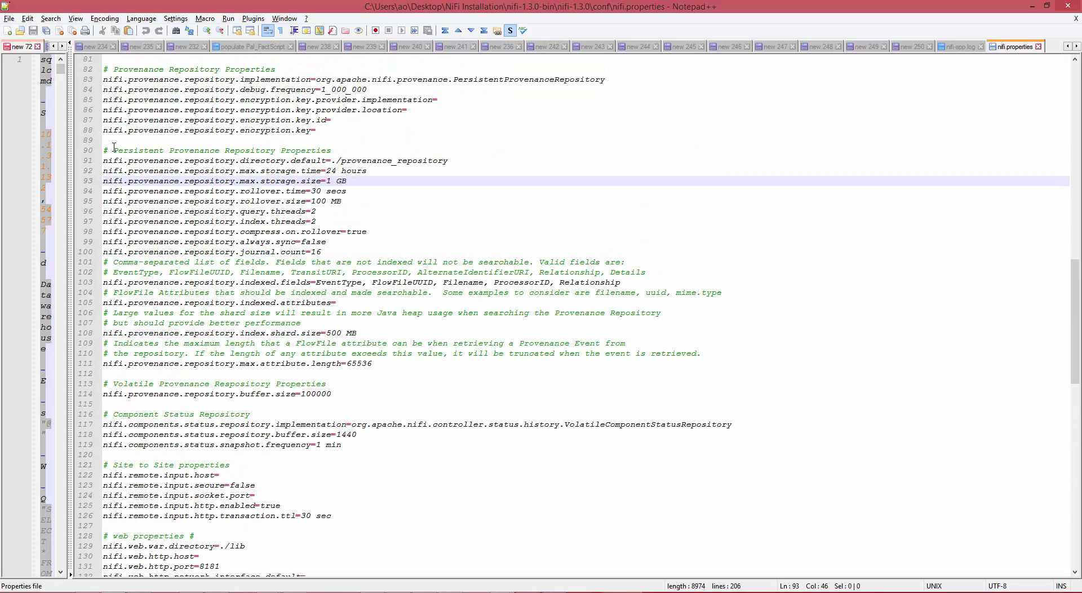
pyautogui.moveTo(114, 150); pyautogui.dragTo(343, 148)
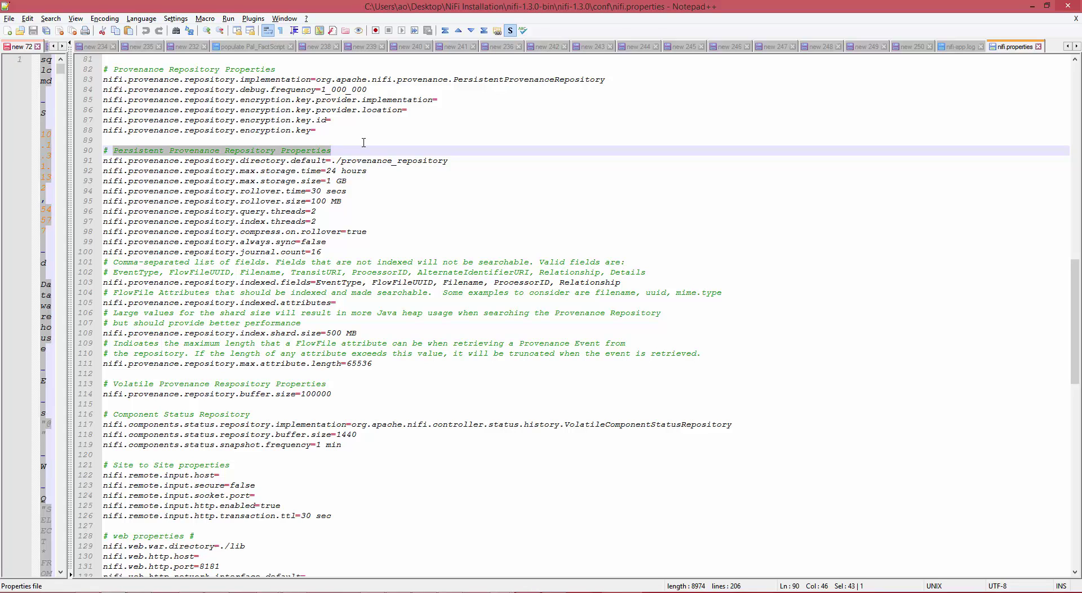
# Skim the web, security, cluster, ZooKeeper and Kerberos sections to the end of nifi.properties, and return to the Core Properties
pyautogui.scroll(-11, 532, 280)
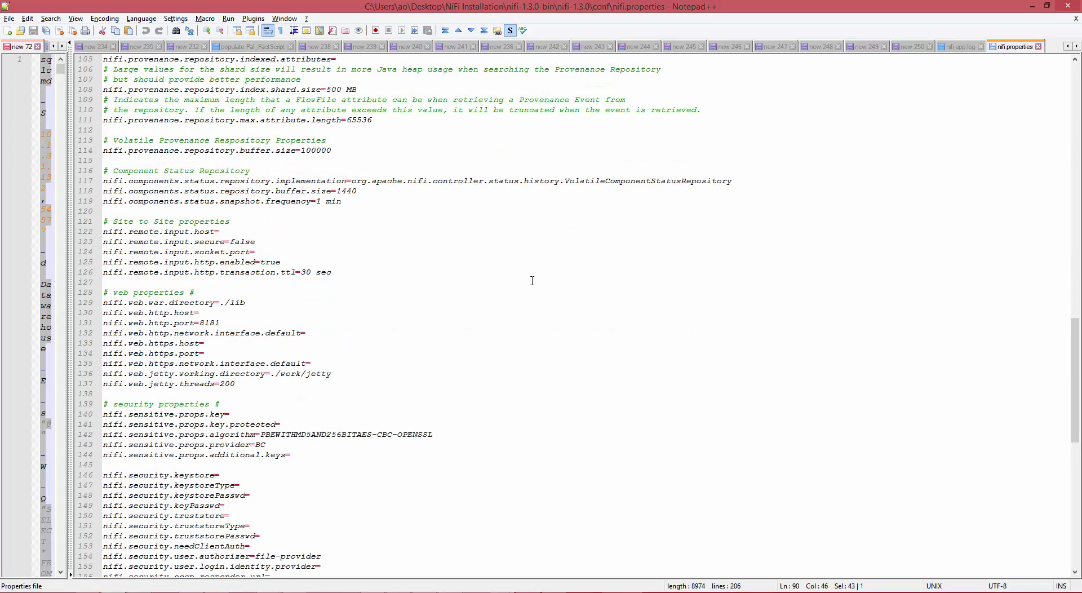
pyautogui.scroll(-3, 533, 280)
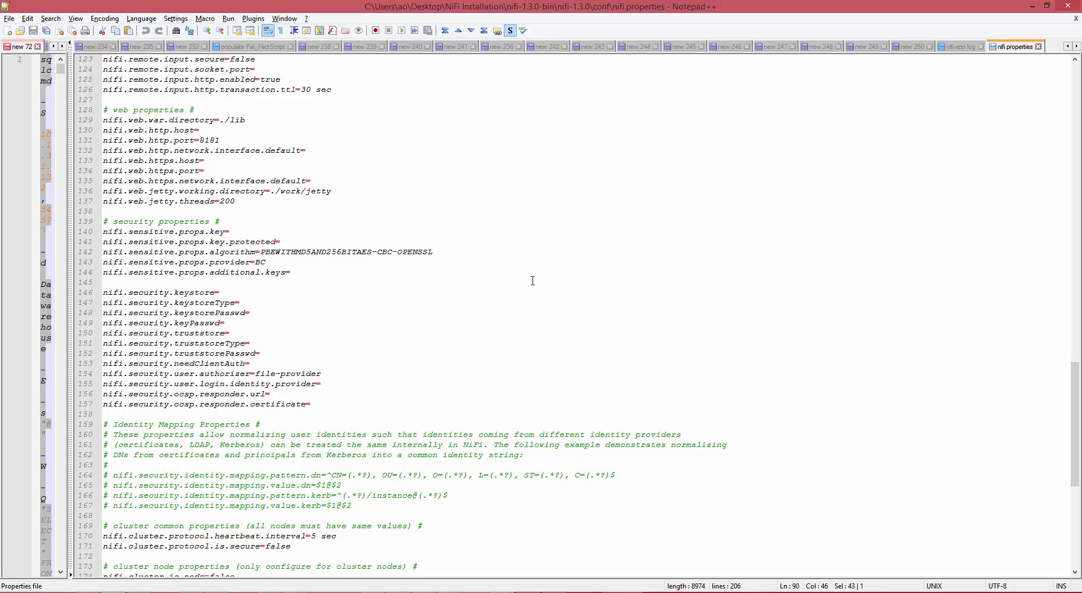
pyautogui.scroll(-11, 533, 281)
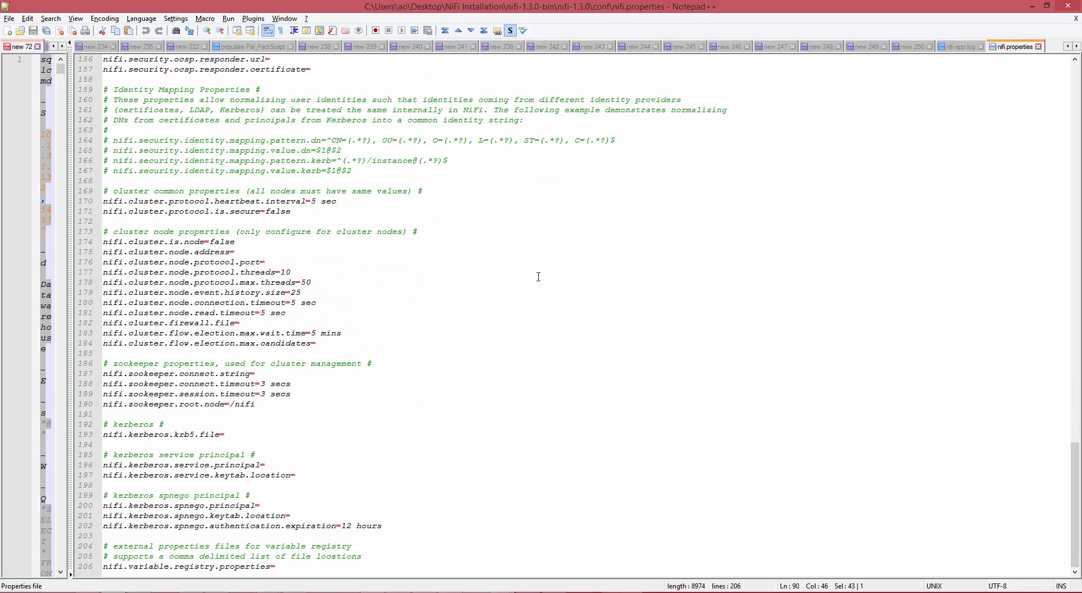
pyautogui.scroll(5, 517, 391)
pyautogui.scroll(8, 516, 391)
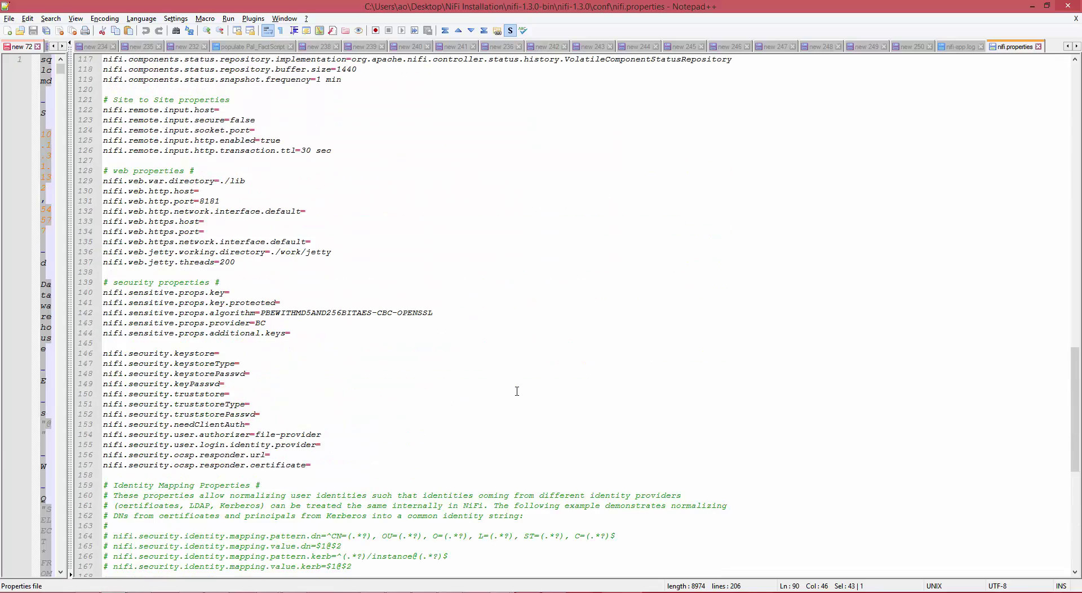
pyautogui.scroll(20, 516, 391)
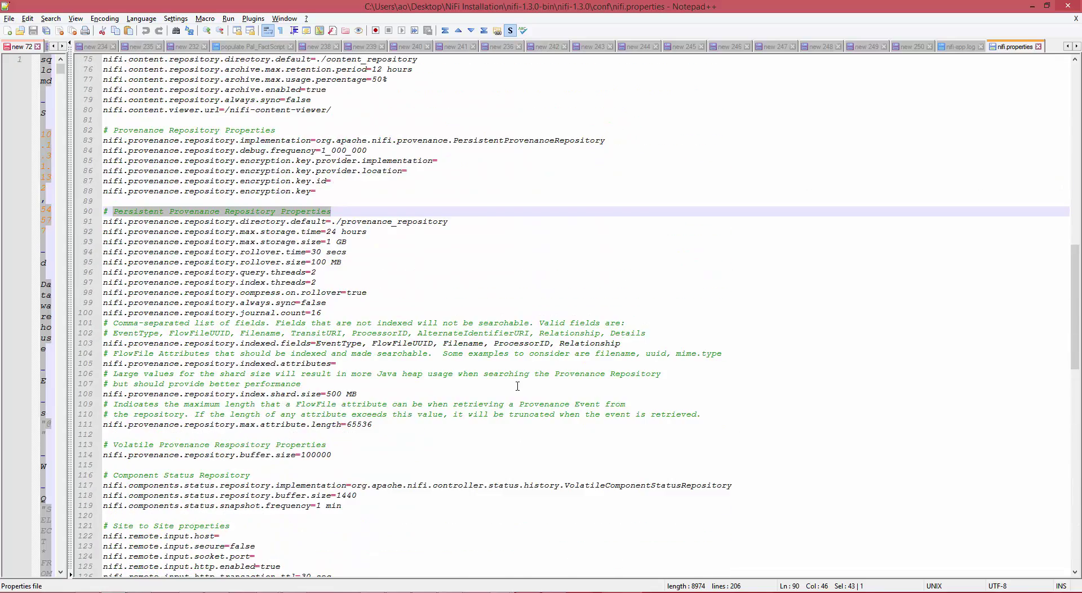
pyautogui.click(510, 377)
pyautogui.scroll(2, 403, 370)
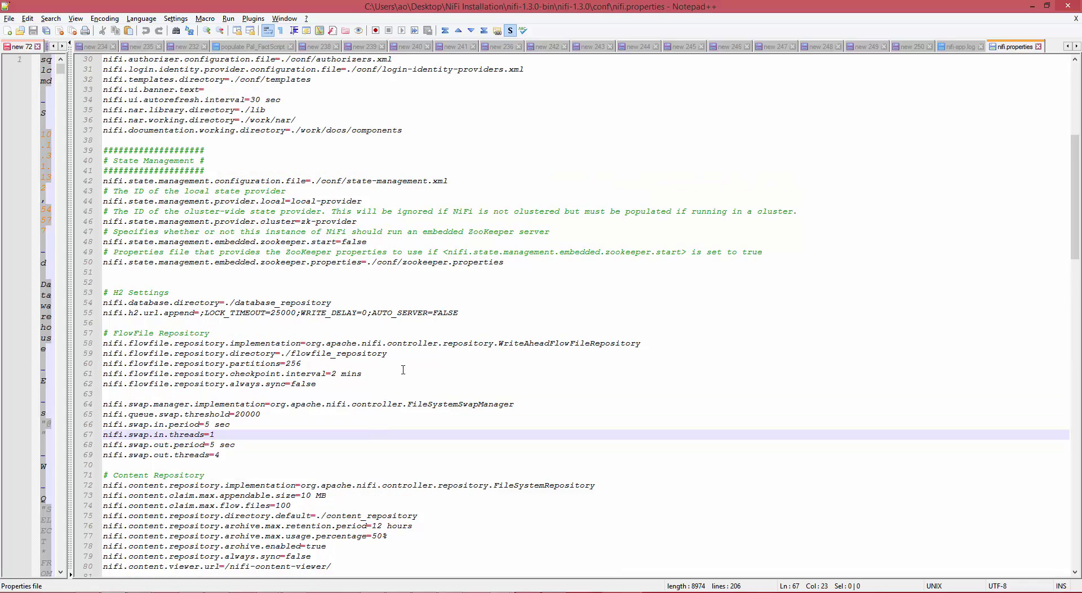
pyautogui.scroll(3, 446, 369)
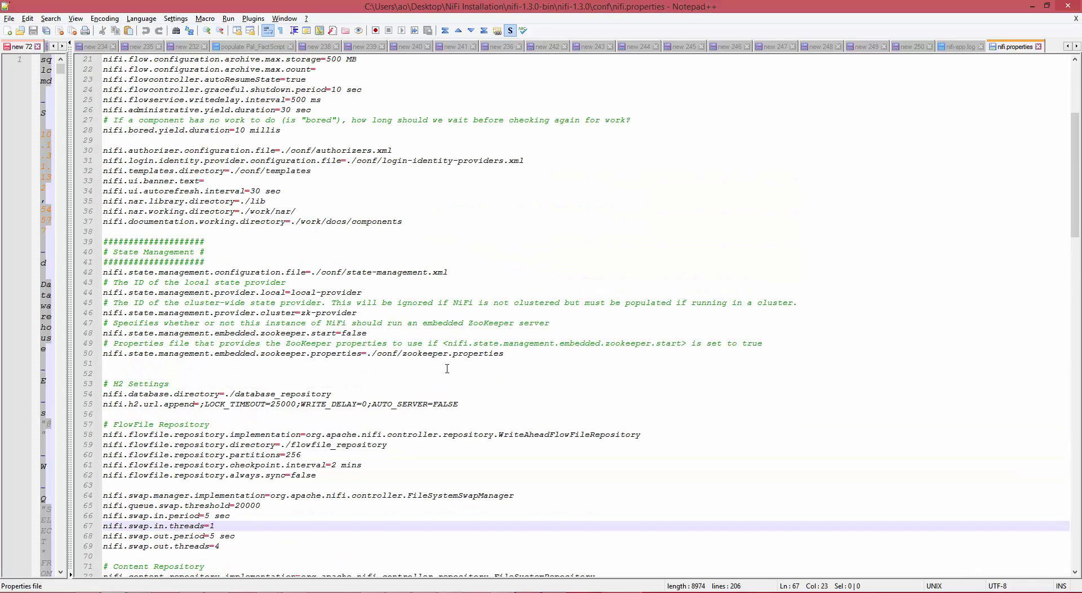
pyautogui.scroll(5, 447, 368)
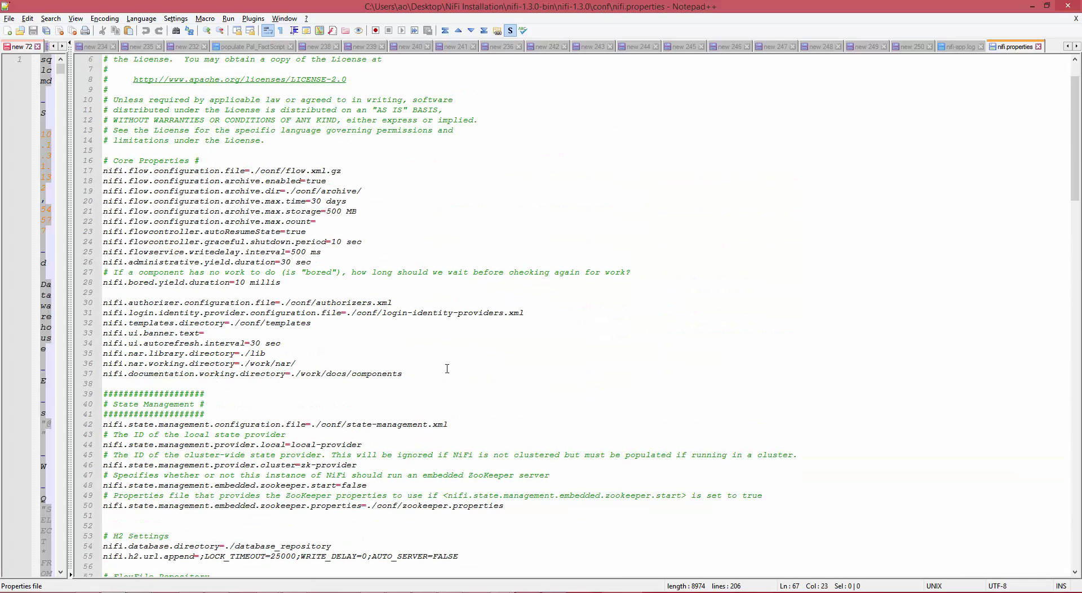
# Close nifi.properties, minimize Notepad++ and go up from conf to the nifi-1.3.0 folder in File Explorer
pyautogui.click(1038, 47)
pyautogui.click(1032, 6)
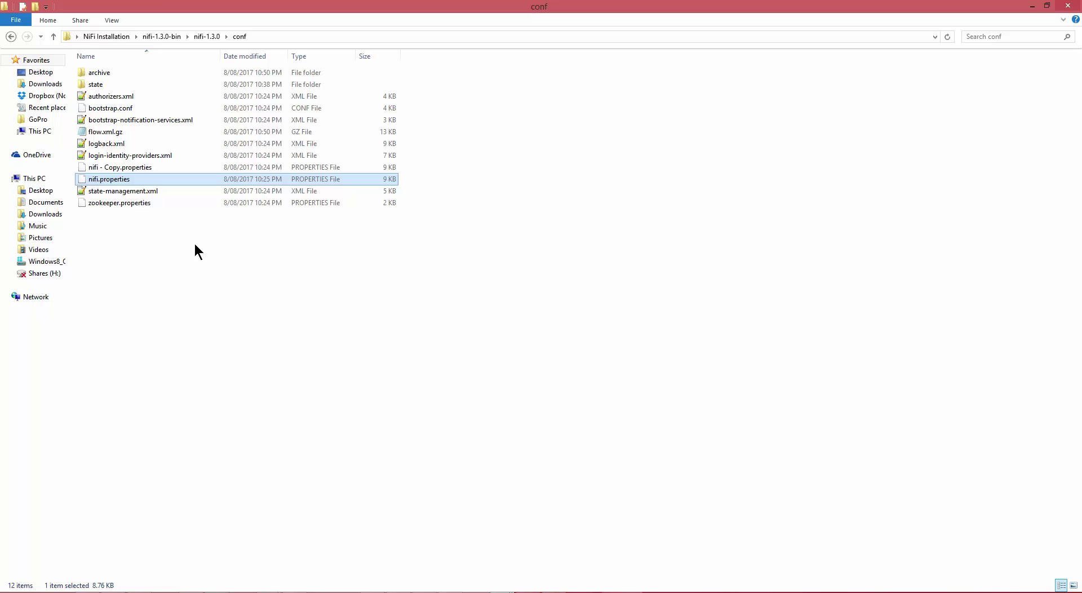
pyautogui.click(206, 37)
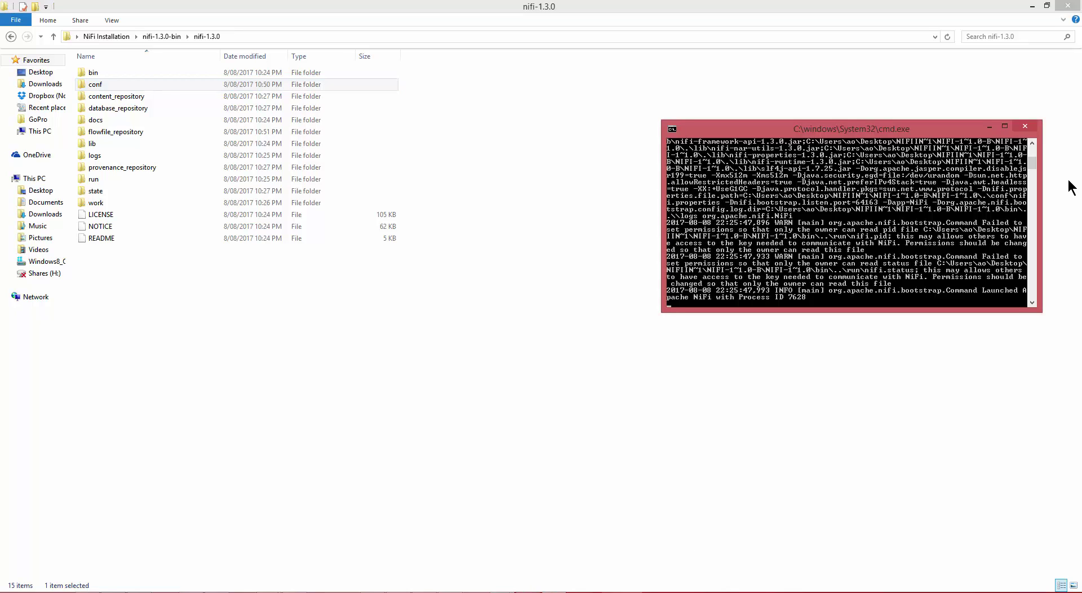
# Close the command window that launched NiFi, and reload the NiFi page in Firefox to check whether it still runs
pyautogui.click(1027, 133)
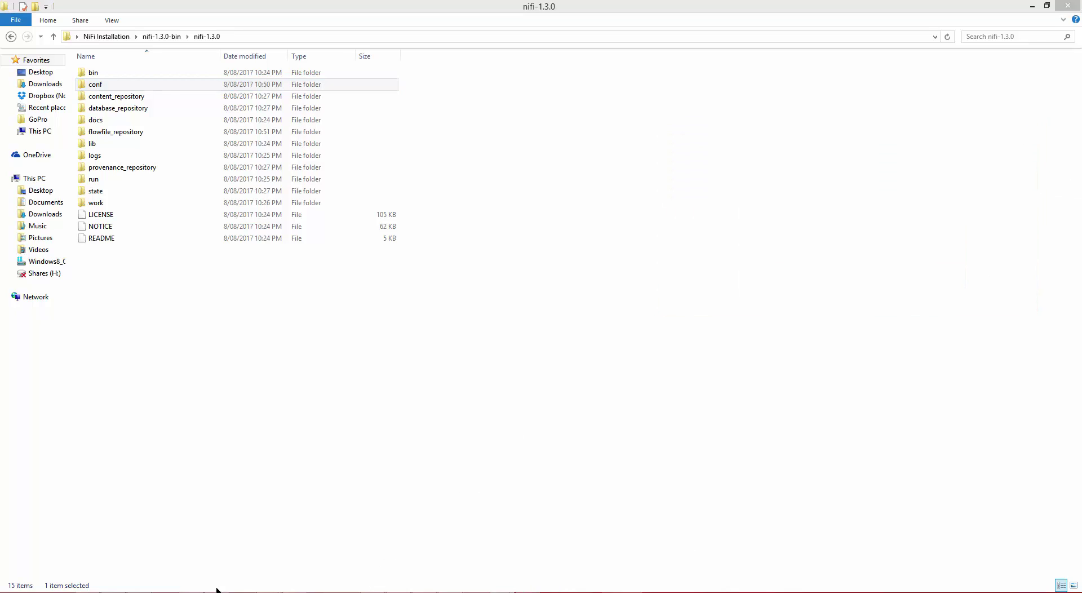
pyautogui.click(139, 591)
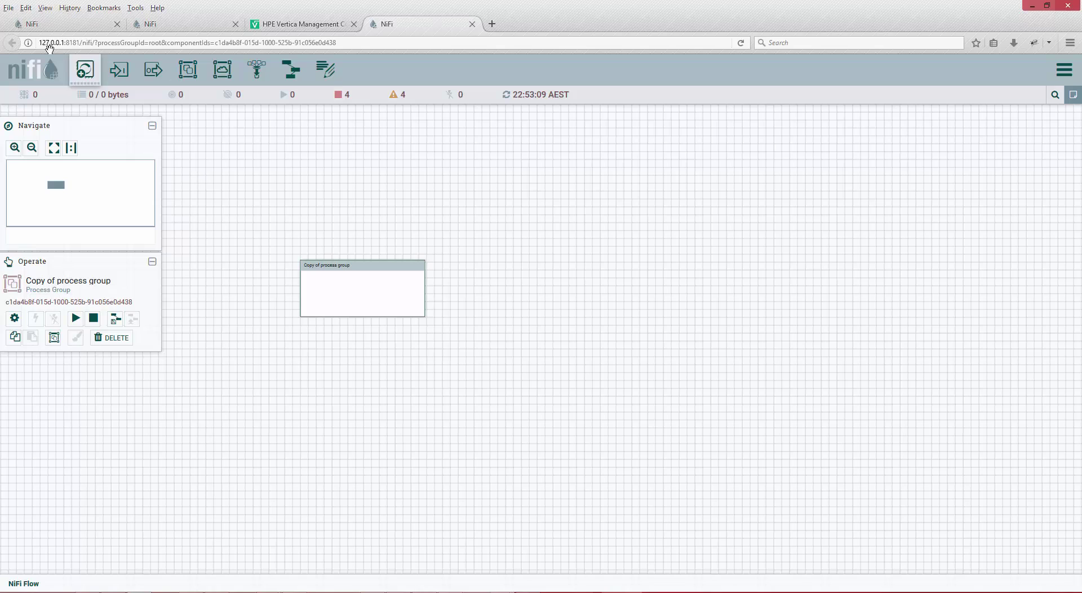
pyautogui.click(741, 43)
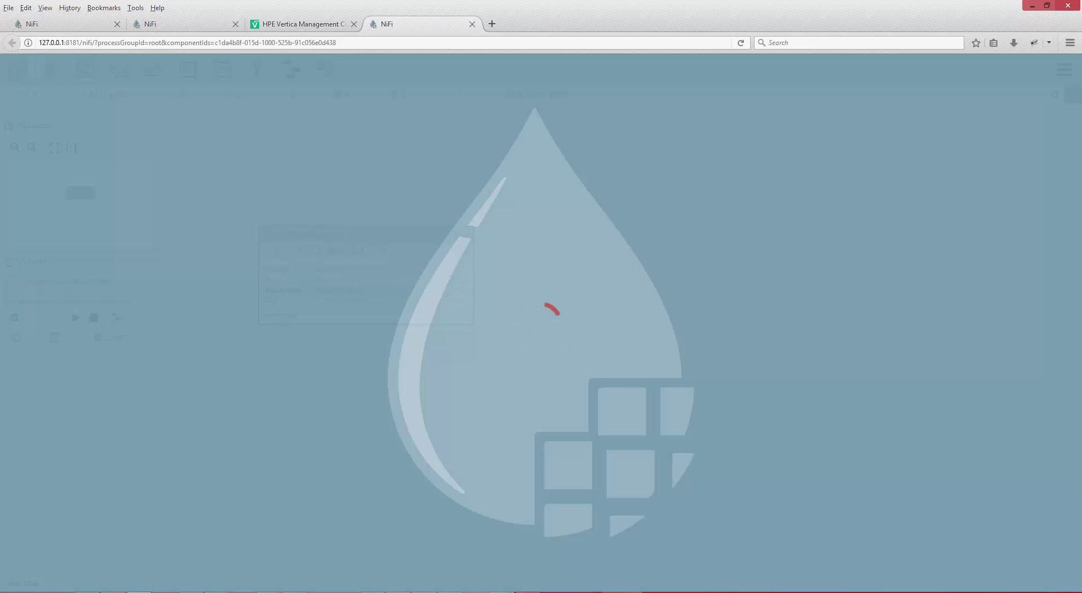
pyautogui.rightClick(929, 592)
pyautogui.click(317, 421)
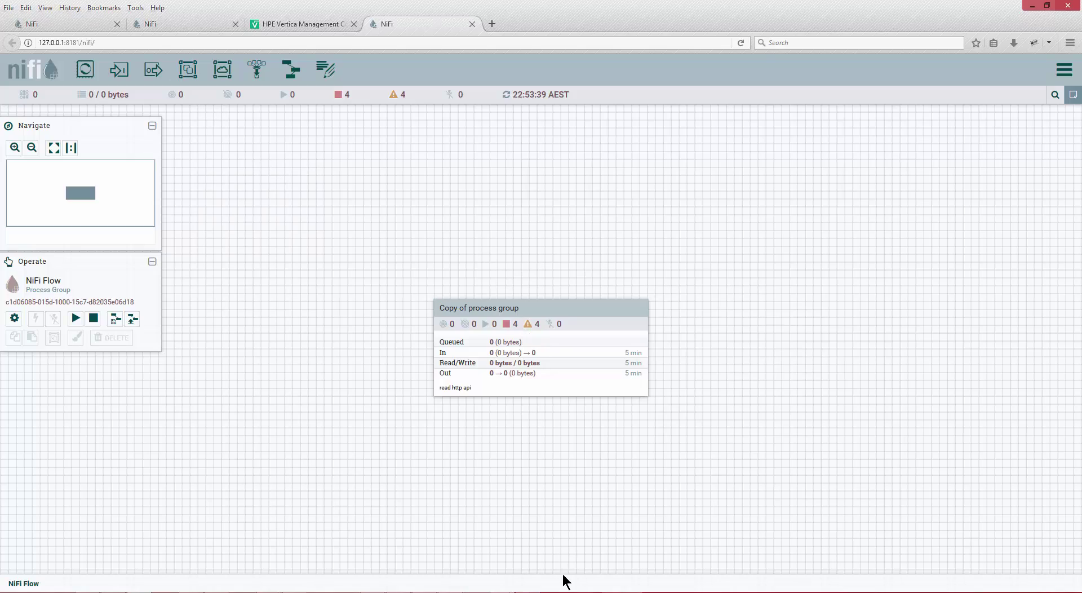
# Switch back to File Explorer and open the bin folder inside nifi-1.3.0
pyautogui.click(293, 592)
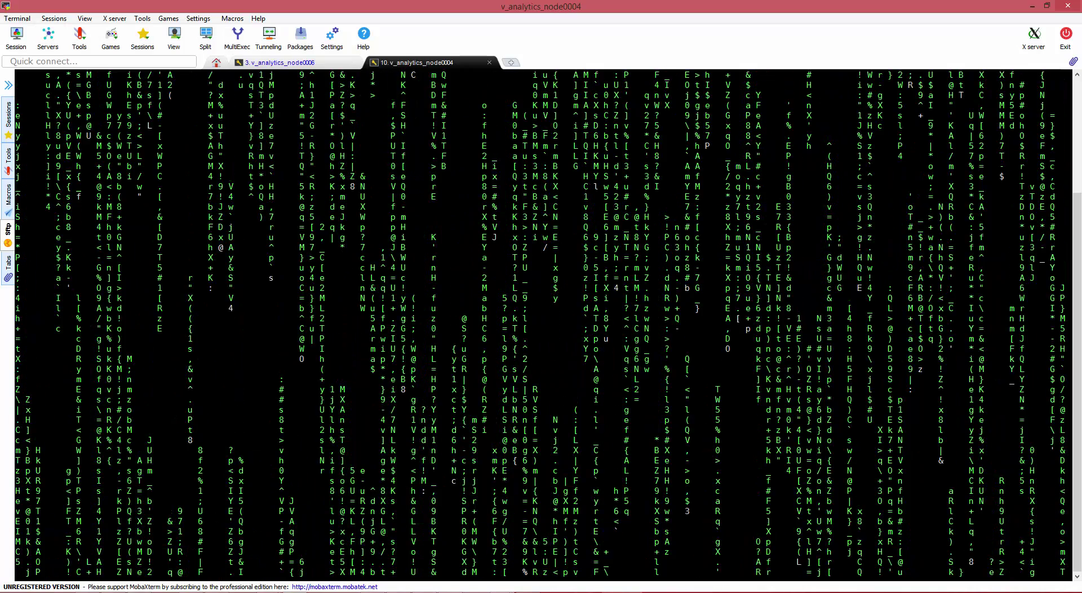
pyautogui.click(293, 592)
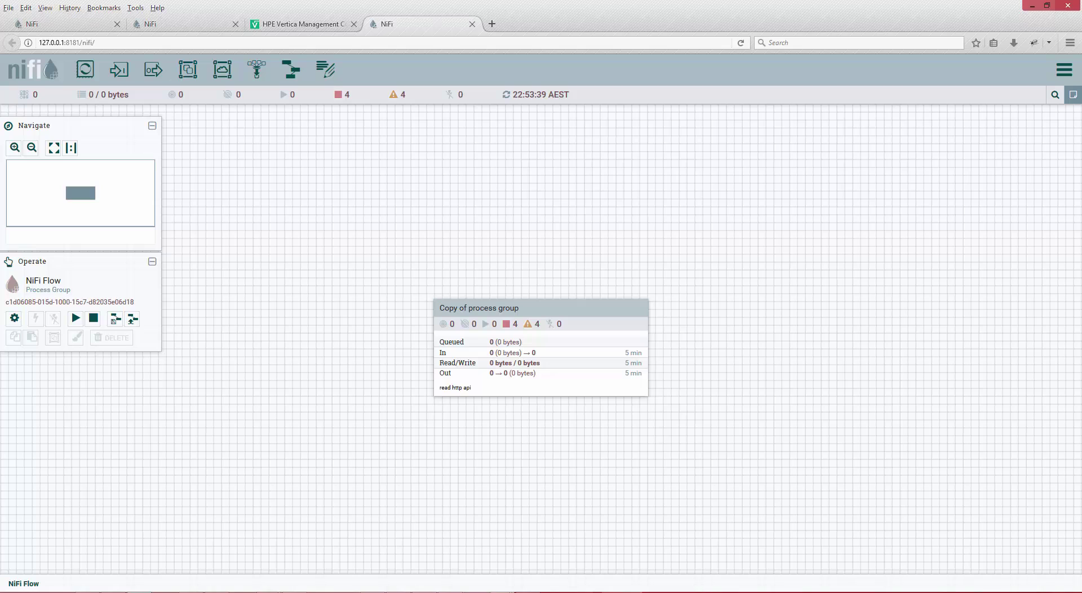
pyautogui.moveTo(524, 586)
pyautogui.click(527, 549)
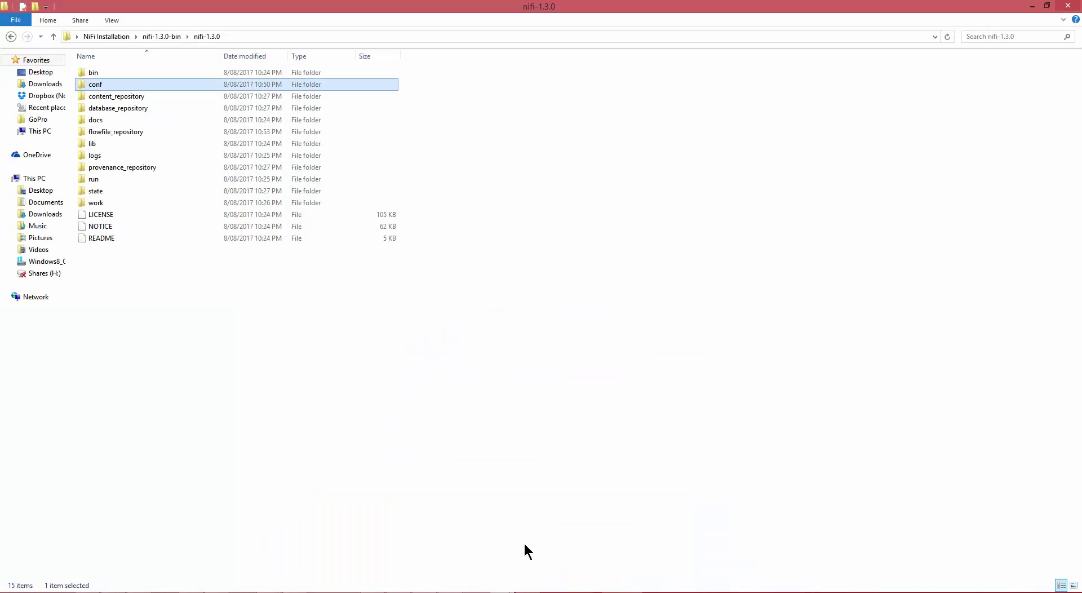
pyautogui.doubleClick(93, 75)
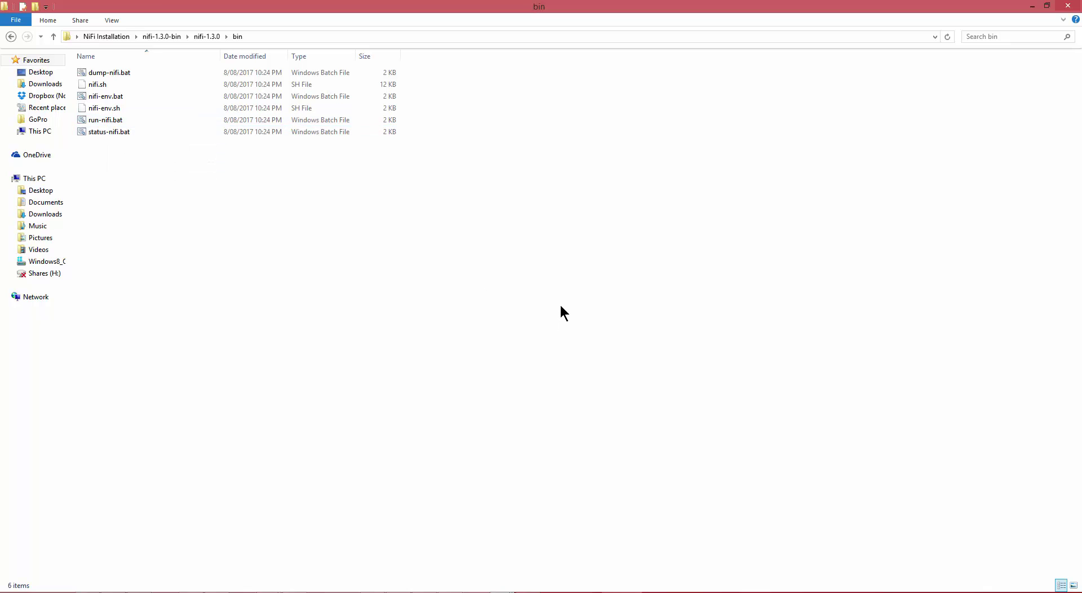
# Open Task Manager, locate the Java(TM) Platform SE binary process and end its task
pyautogui.rightClick(682, 592)
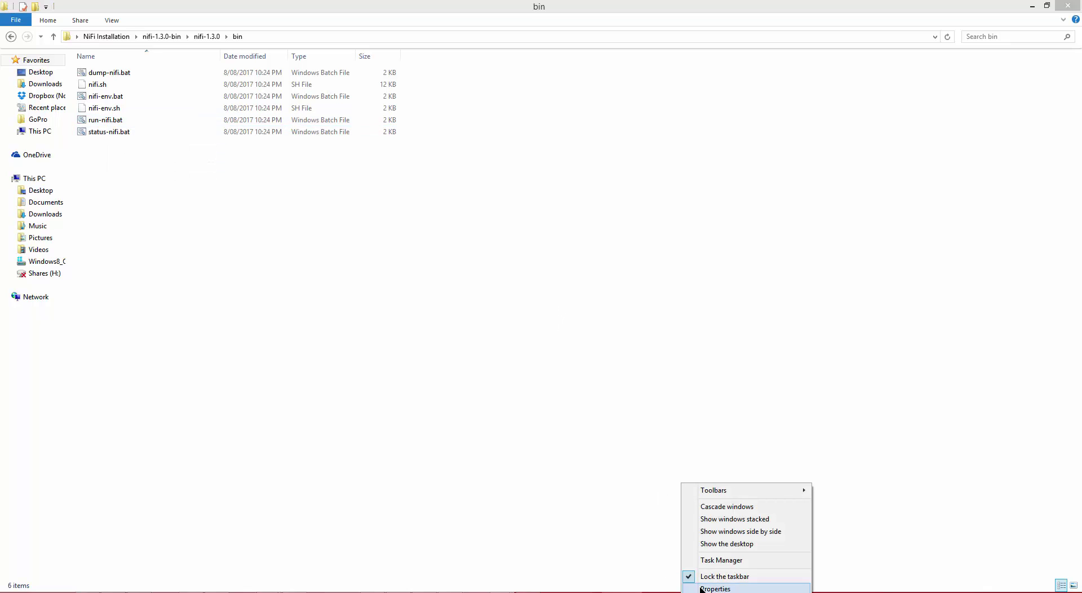
pyautogui.click(721, 560)
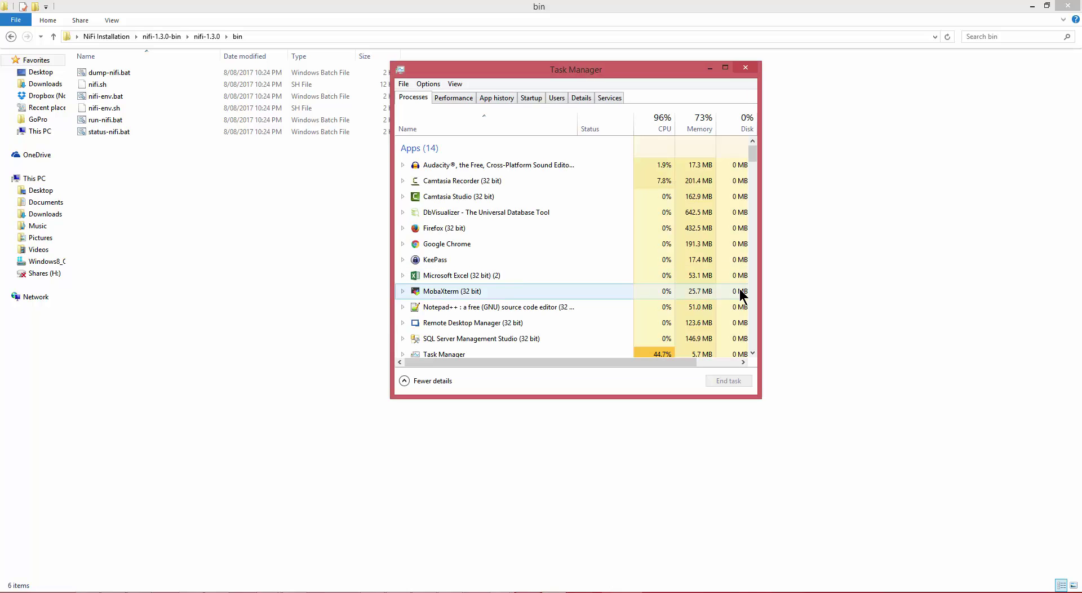
pyautogui.click(469, 215)
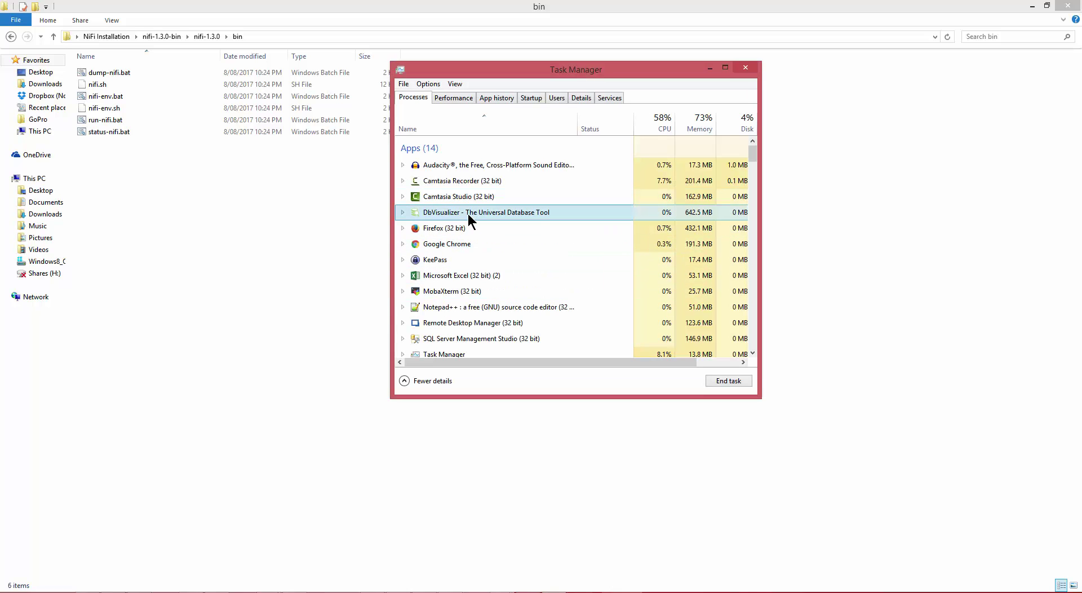
pyautogui.press('j')
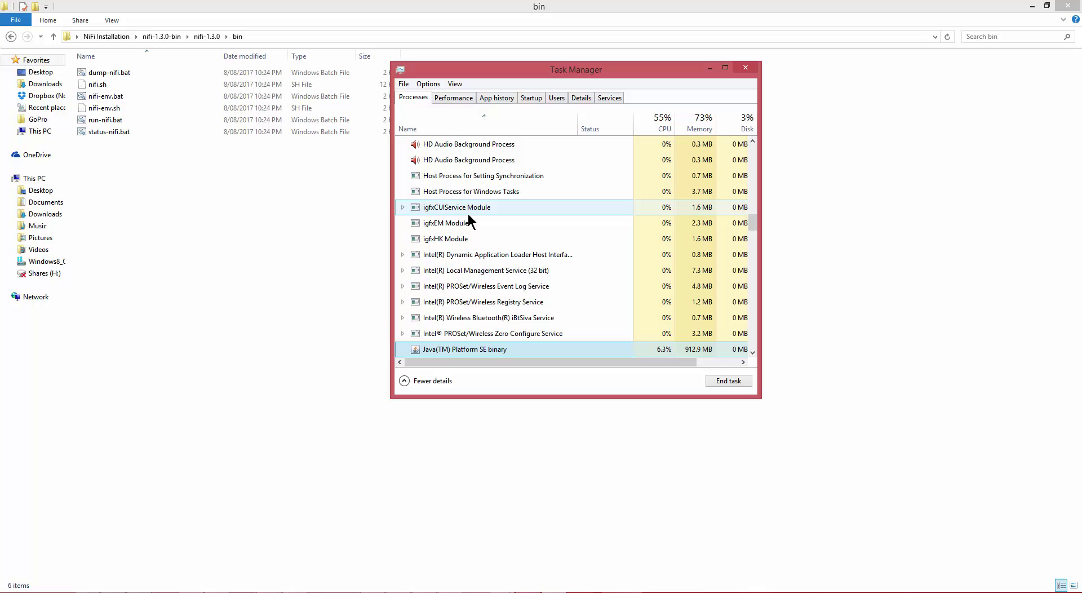
pyautogui.scroll(-1, 469, 215)
pyautogui.rightClick(486, 326)
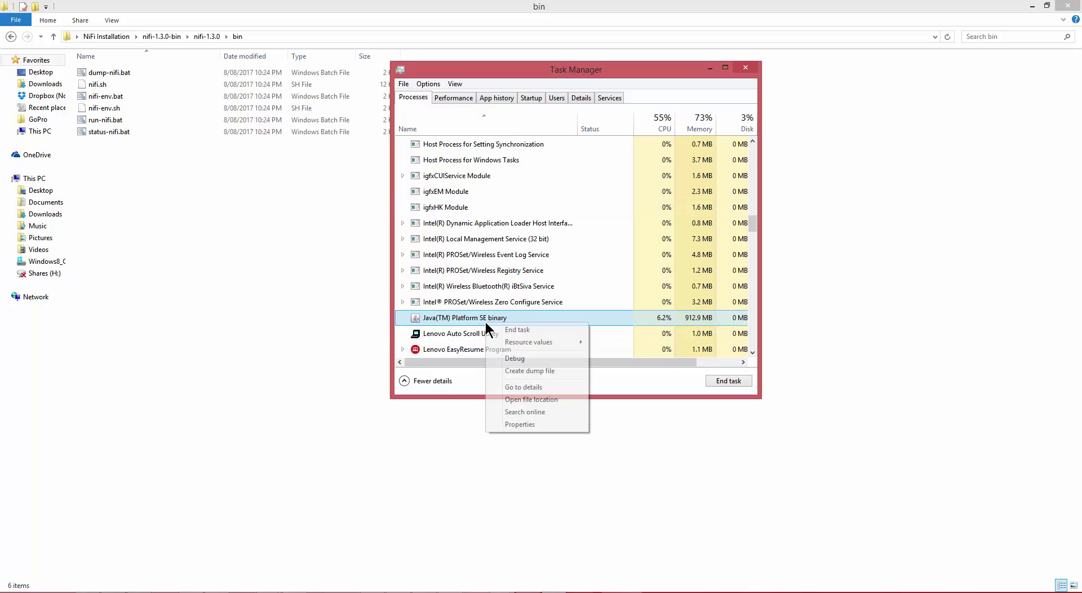
pyautogui.click(518, 330)
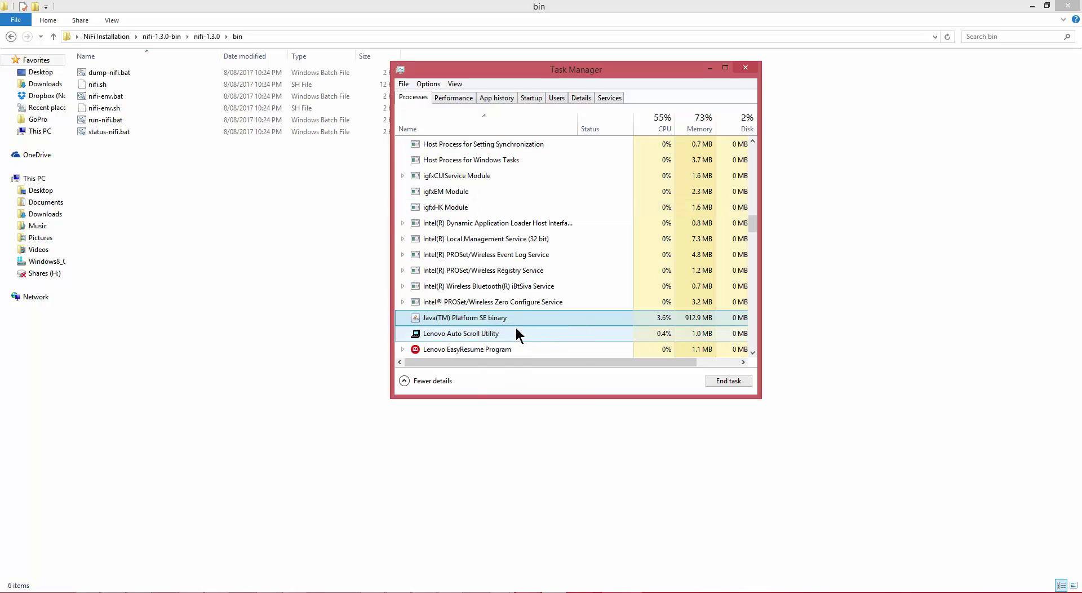
# Look through the remaining processes in Task Manager, close it and refresh the bin folder in File Explorer
pyautogui.scroll(-5, 496, 315)
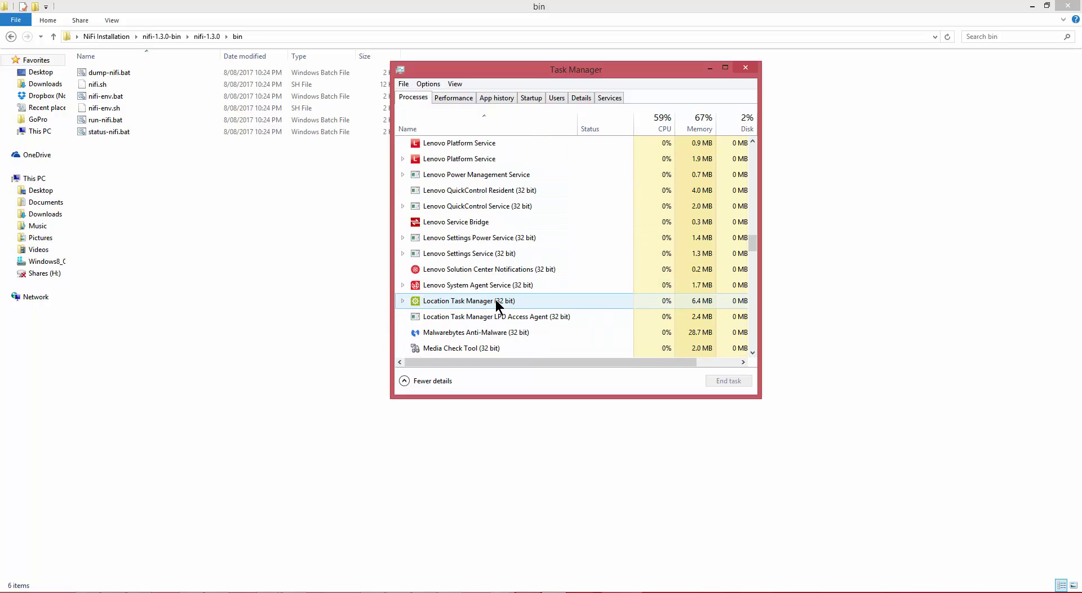
pyautogui.click(479, 291)
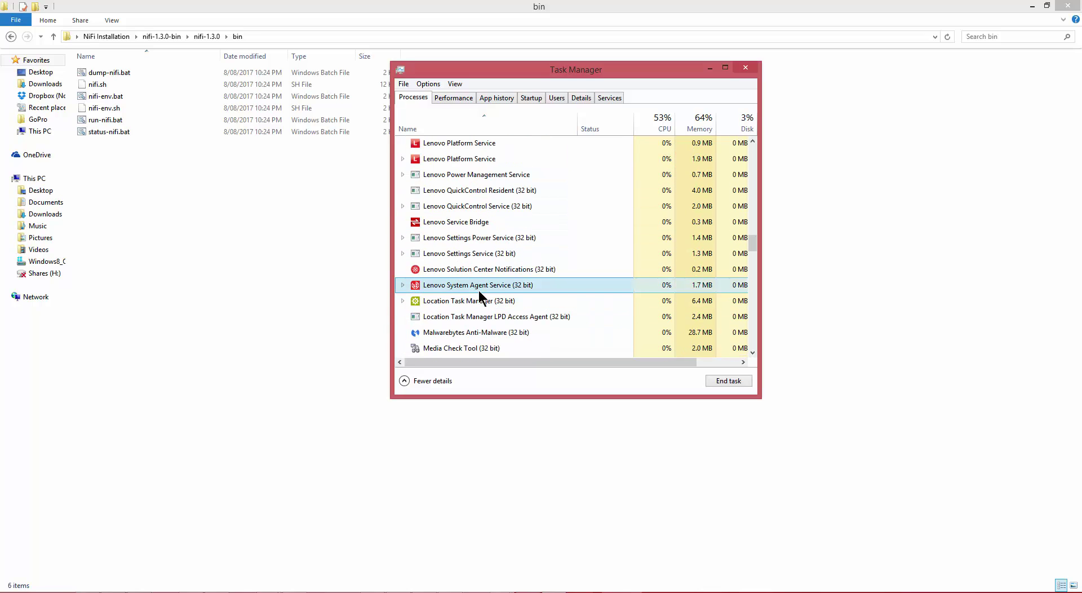
pyautogui.click(476, 222)
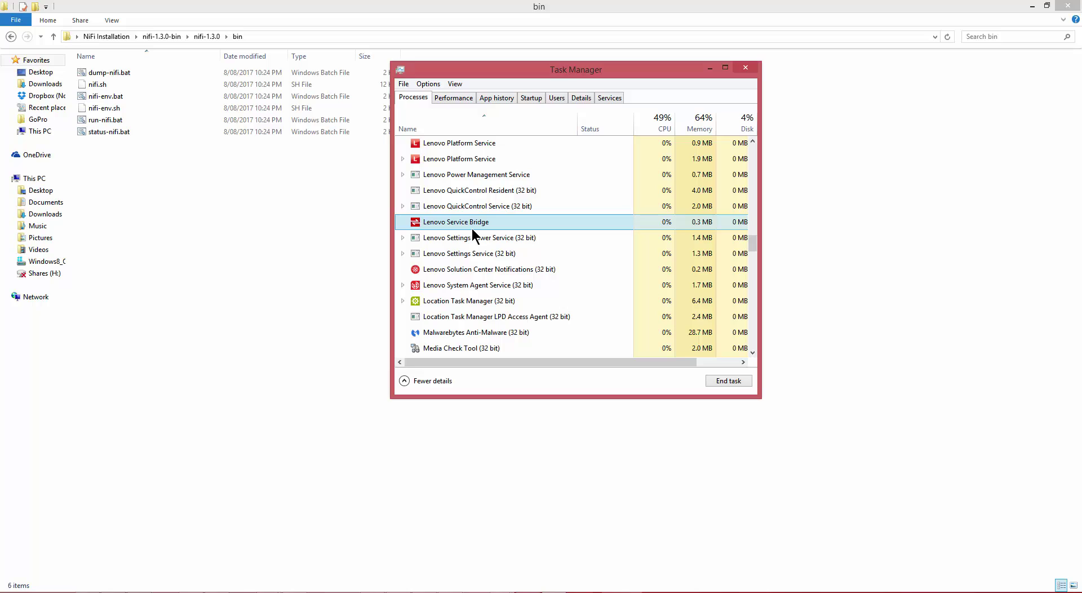
pyautogui.click(747, 68)
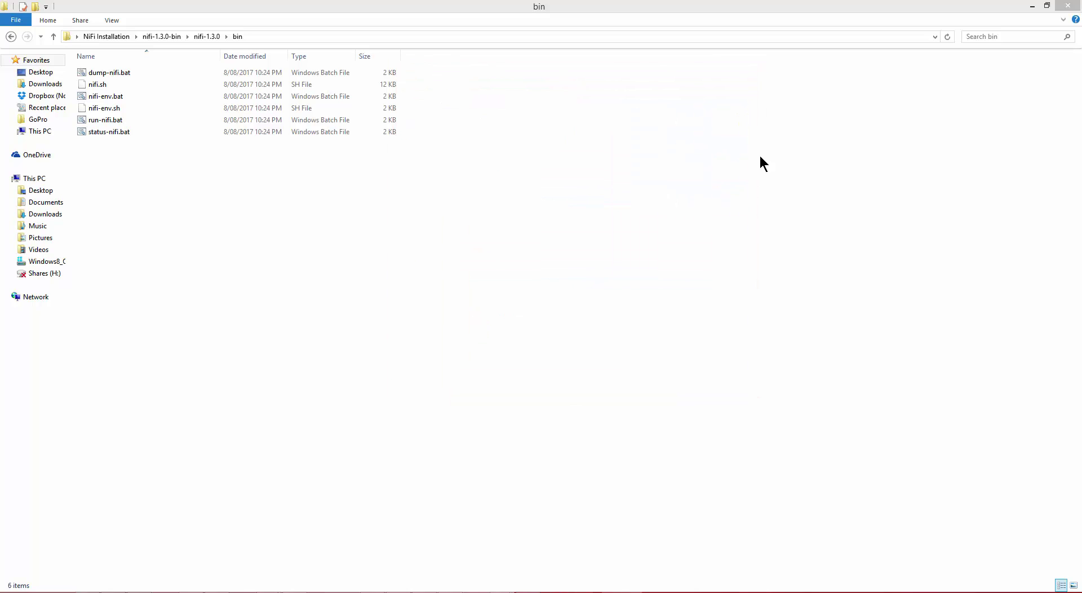
pyautogui.rightClick(345, 242)
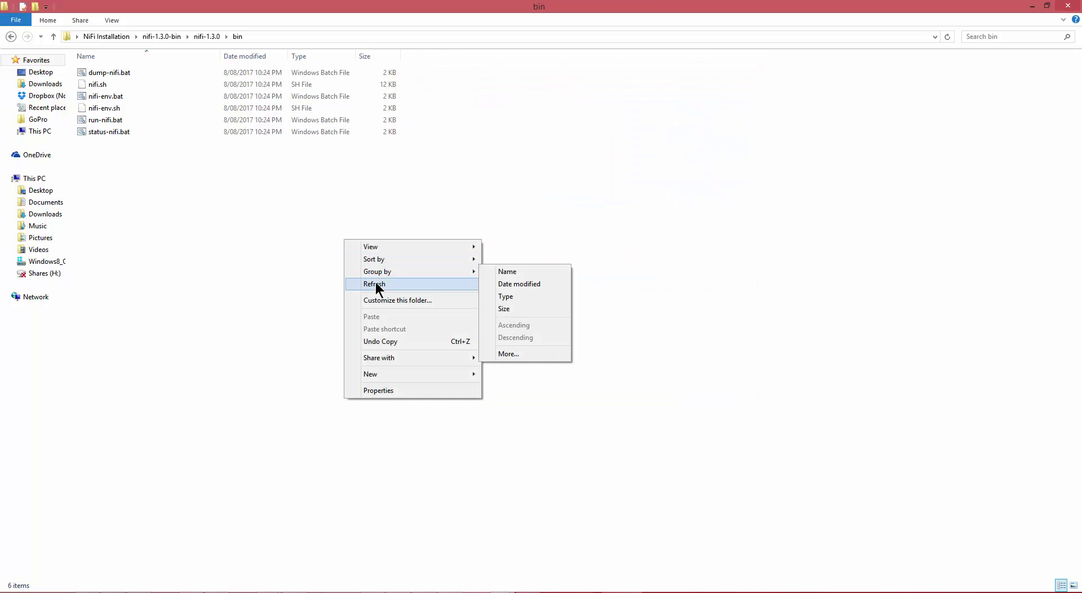
pyautogui.click(377, 289)
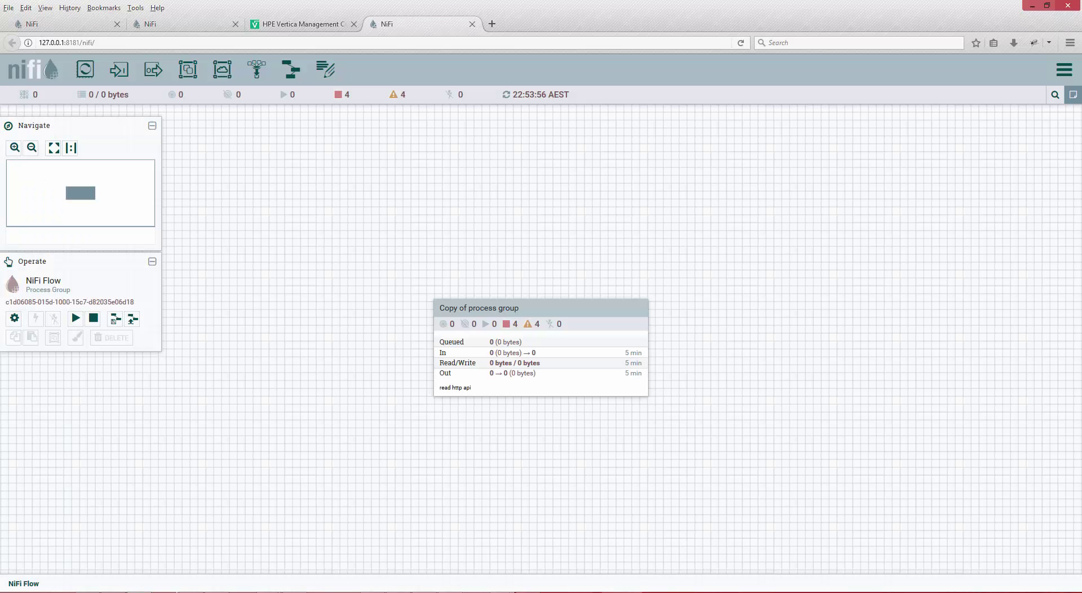
# Switch to Firefox and refresh the NiFi flow canvas to check whether NiFi still responds
pyautogui.rightClick(296, 166)
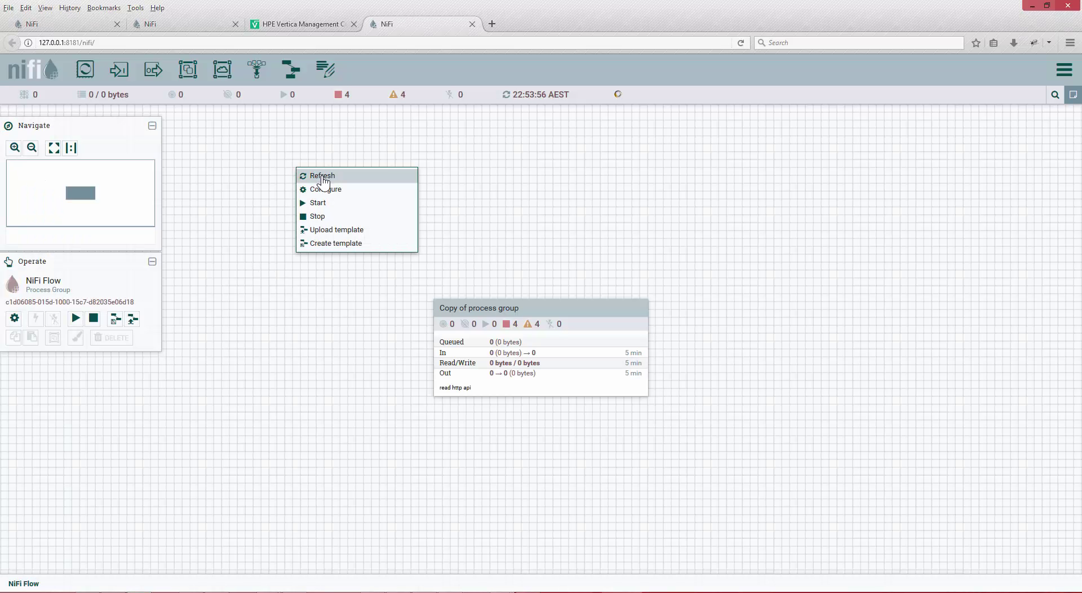
pyautogui.click(323, 180)
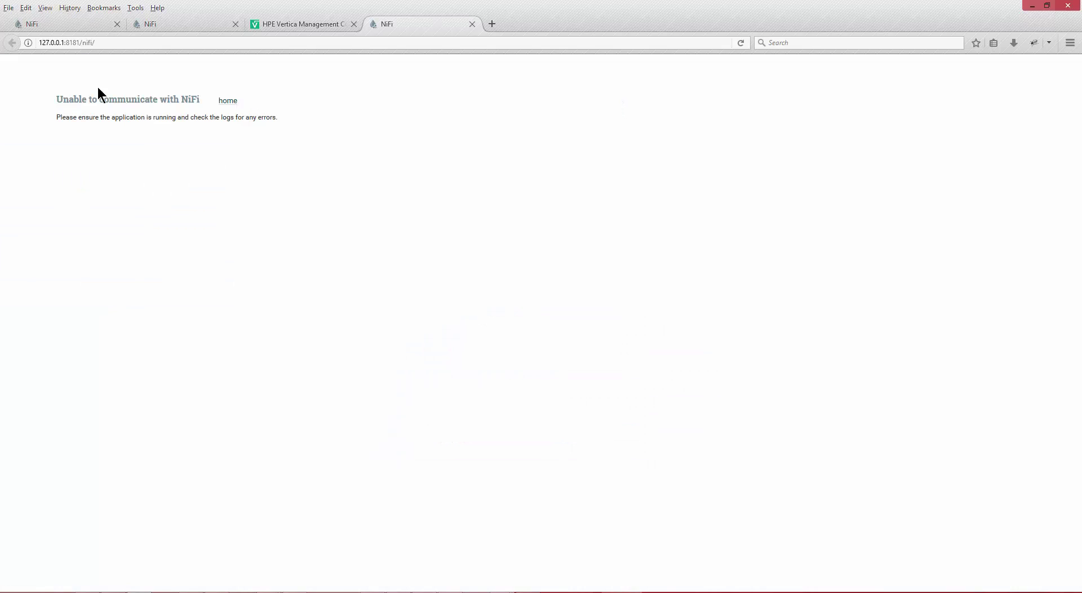
pyautogui.moveTo(62, 100); pyautogui.dragTo(303, 104)
pyautogui.click(367, 134)
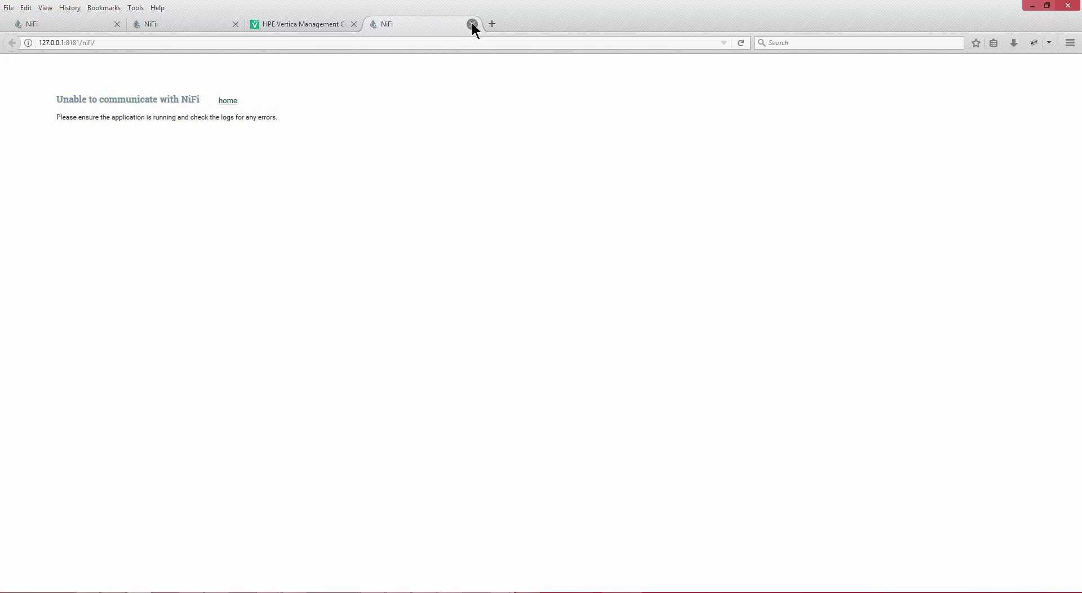